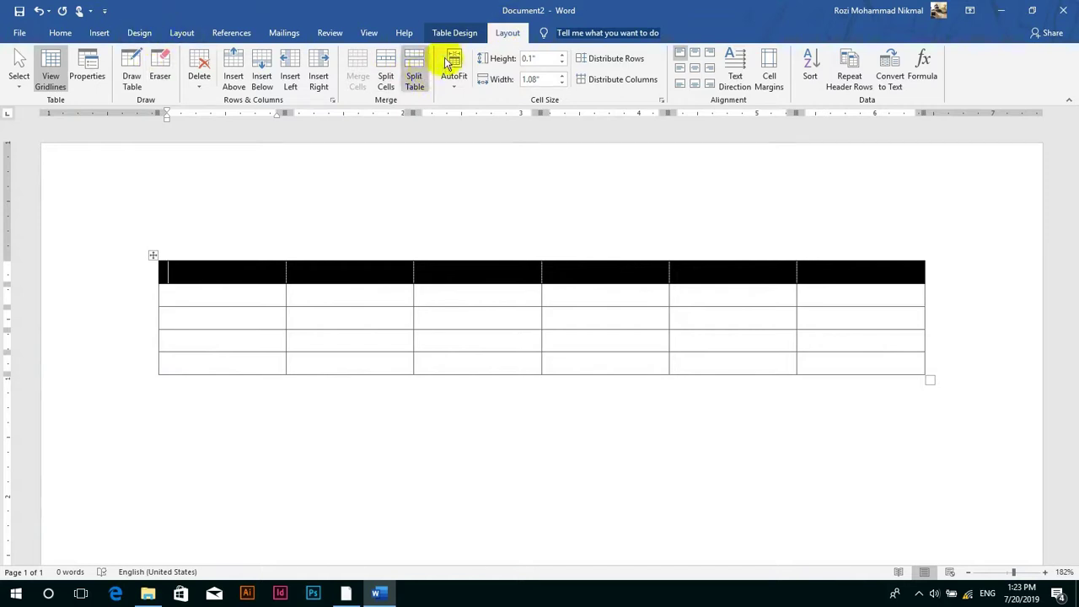
- Add two columns at the table's right, making eight, and expand the Table Styles gallery
click(460, 32)
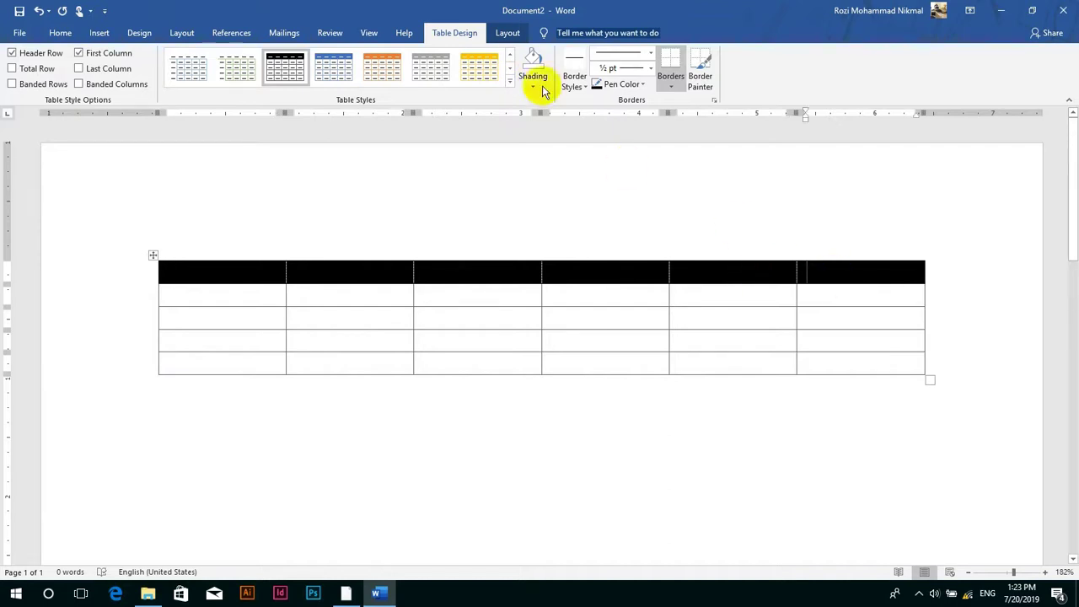
click(508, 32)
click(318, 71)
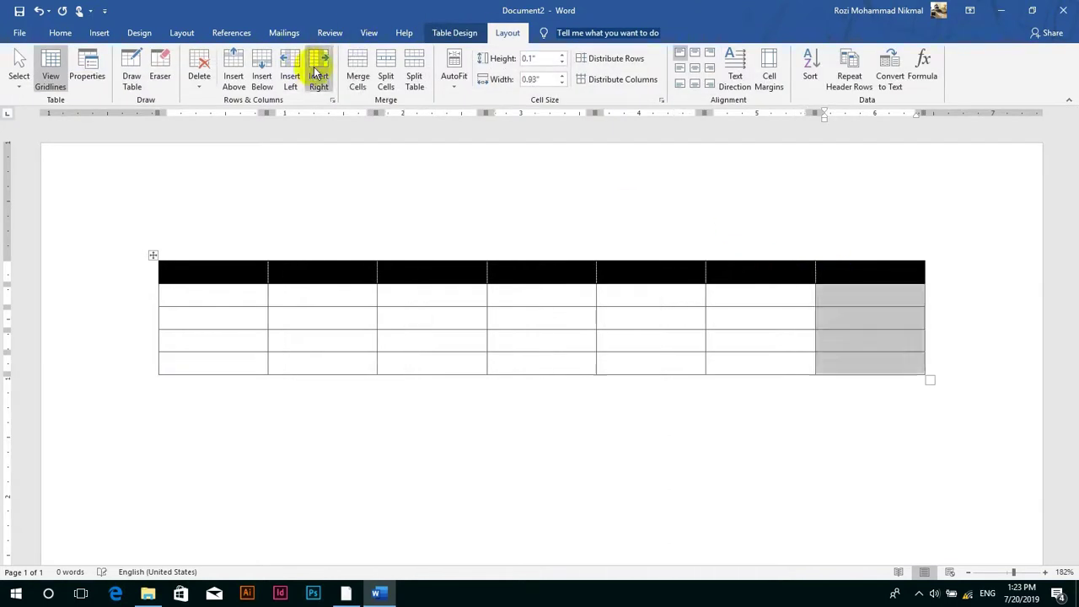
click(639, 300)
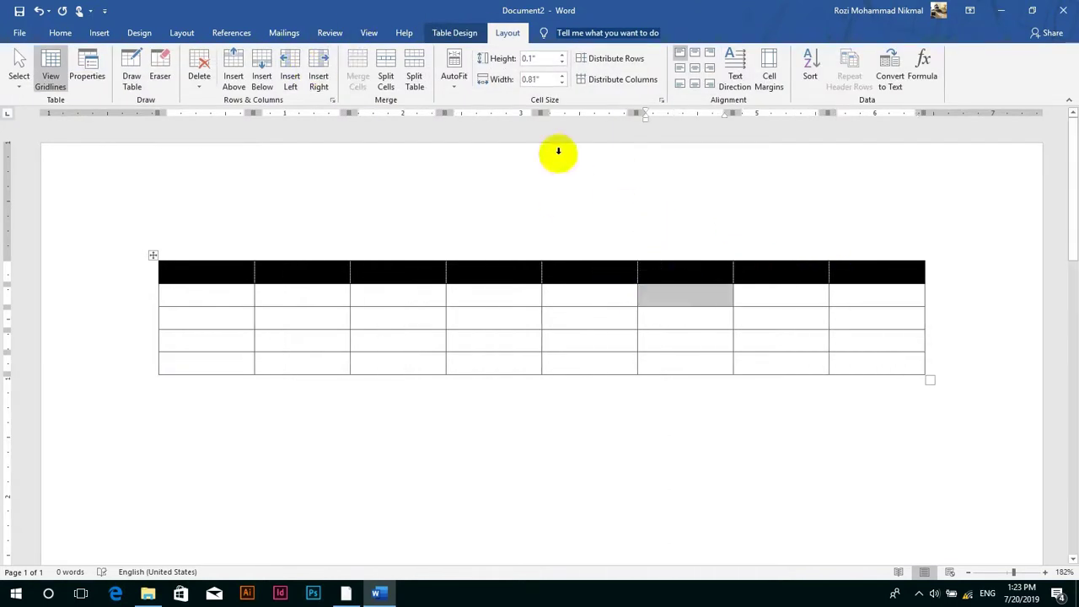
click(454, 32)
click(510, 81)
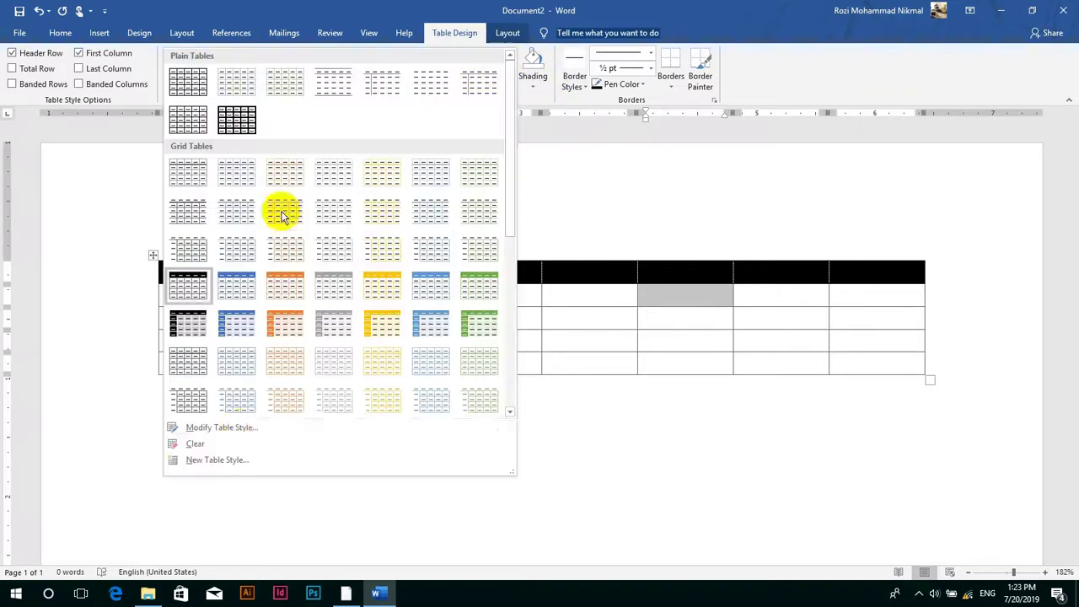
- Modify the current table style so each column band is 2 columns wide
click(221, 428)
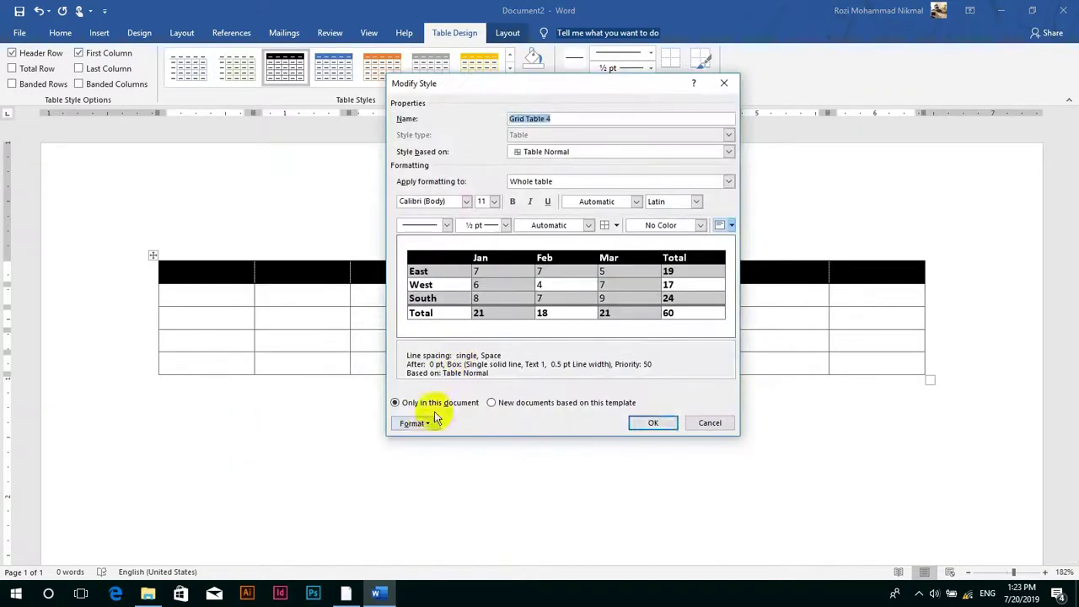
click(426, 426)
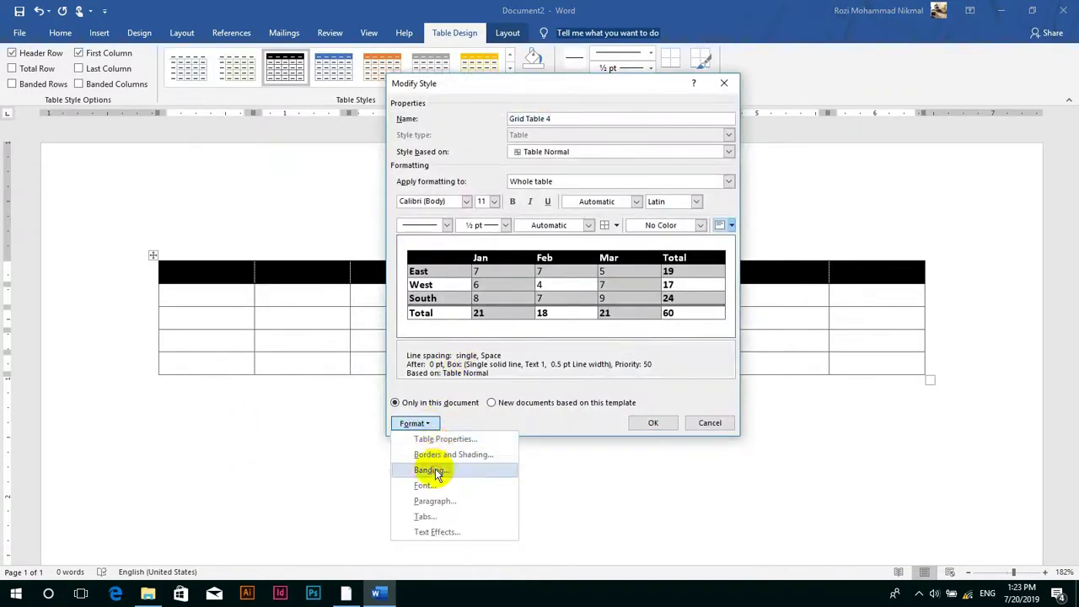
click(435, 470)
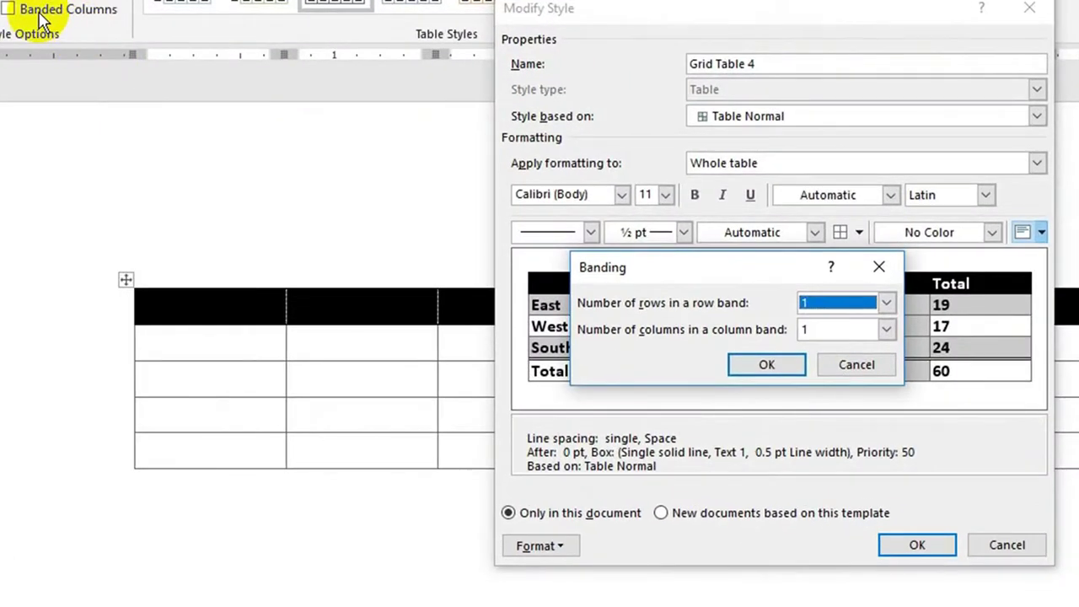
click(886, 330)
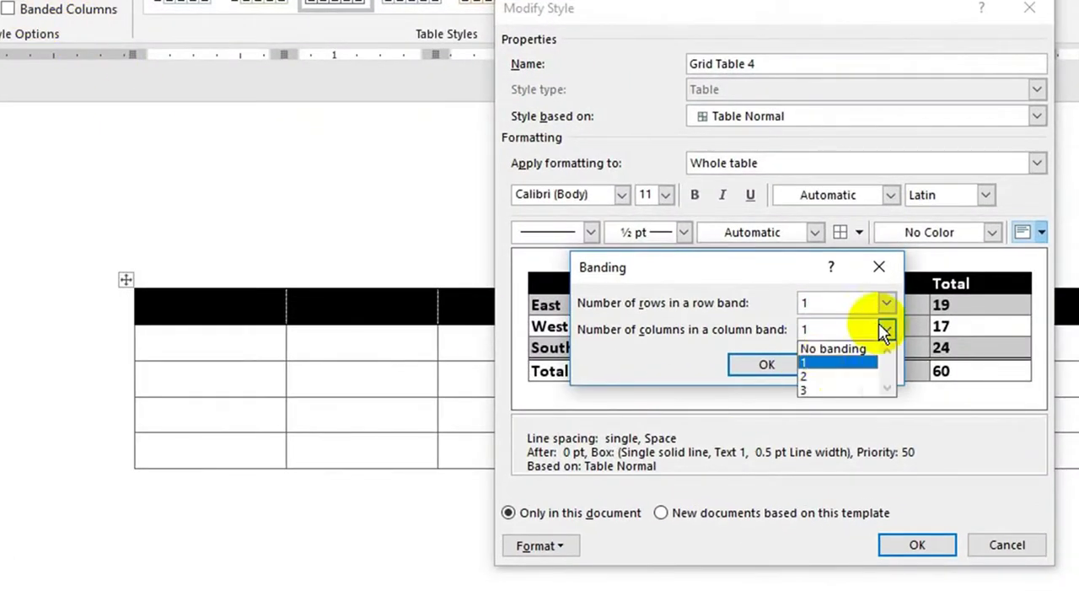
click(815, 373)
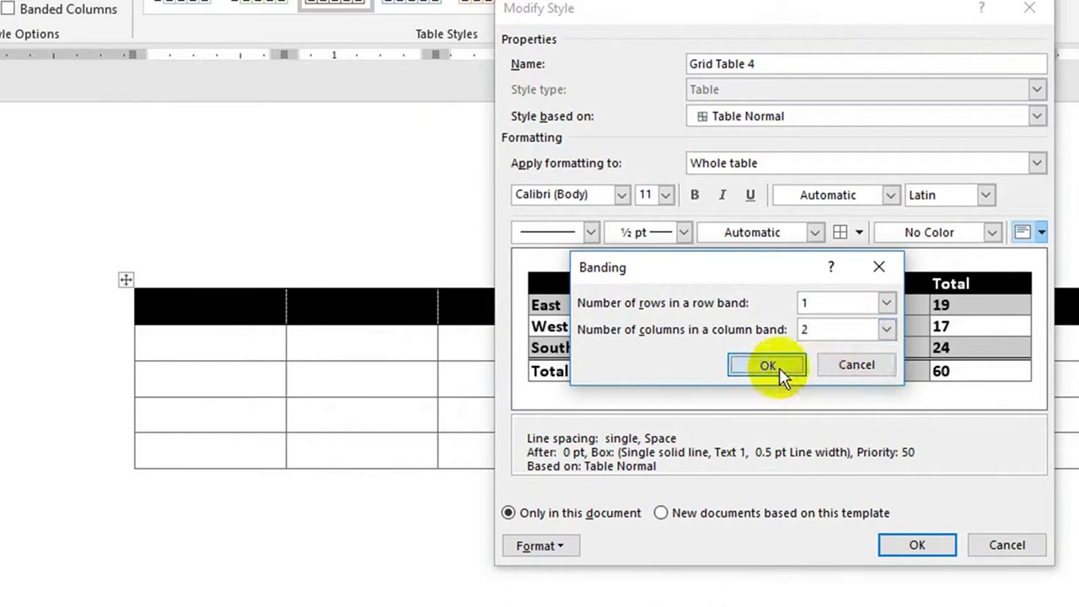
click(778, 368)
click(917, 547)
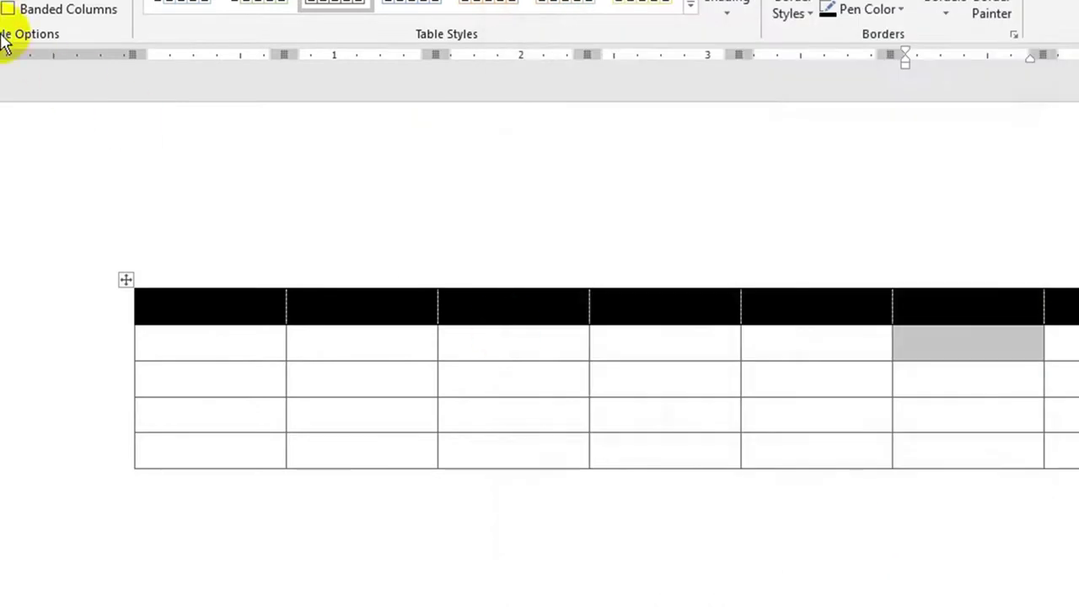
- Turn Banded Columns on and then off again, leaving the body columns unshaded
click(39, 13)
click(393, 380)
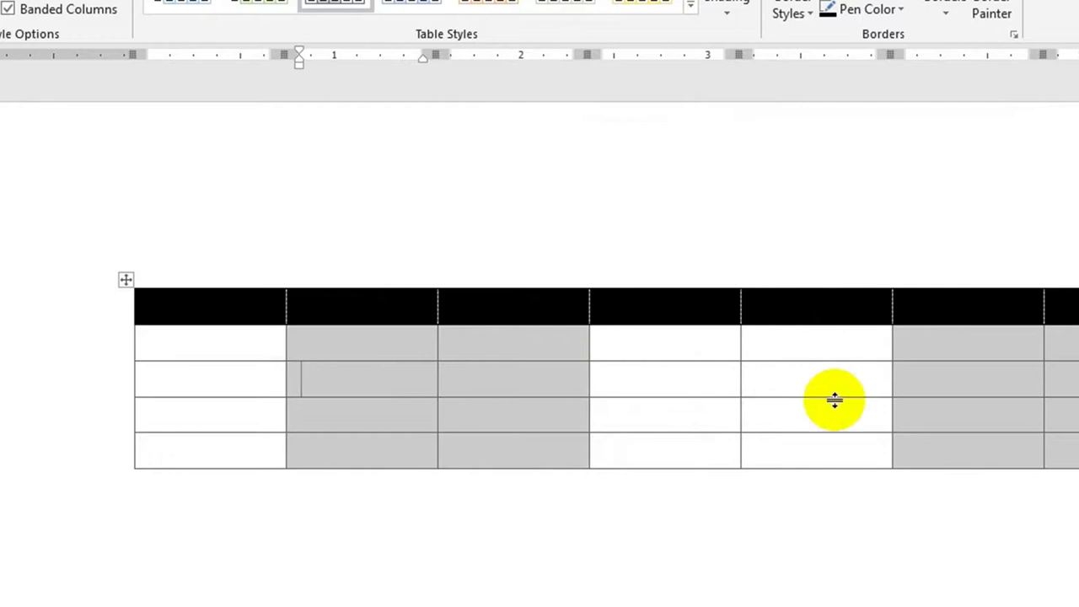
click(69, 9)
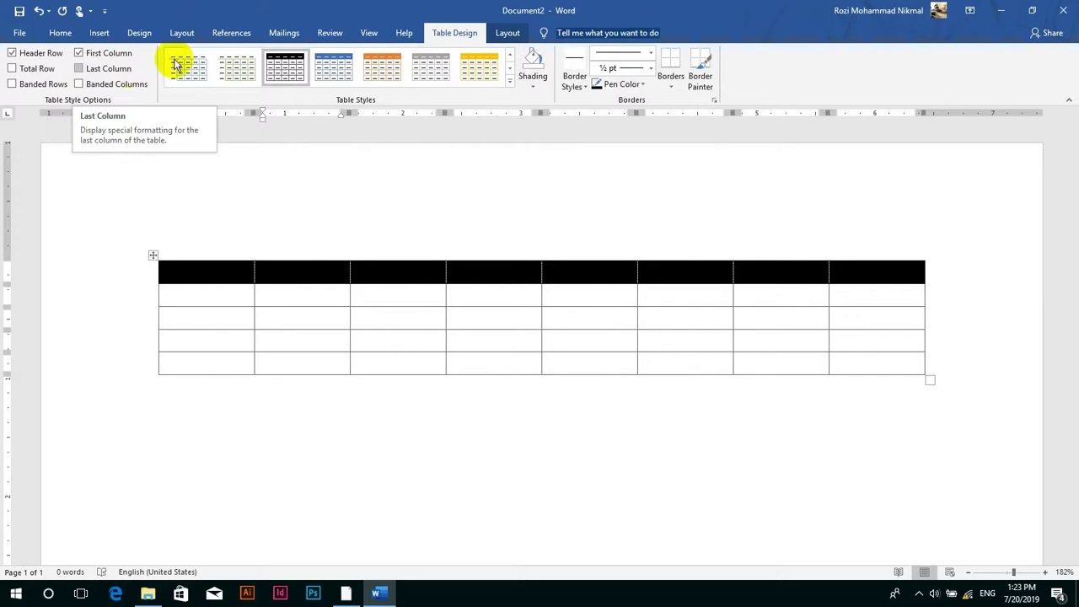
- Type the headers Salary, OVERTIME, Total, Hire Date and Remark into the header row
click(521, 32)
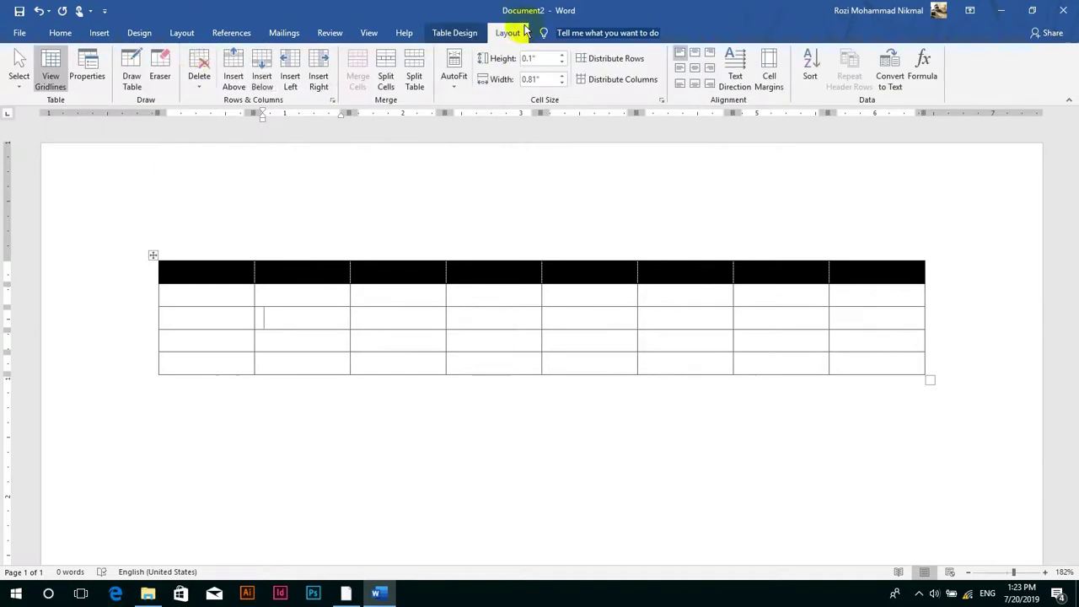
click(22, 82)
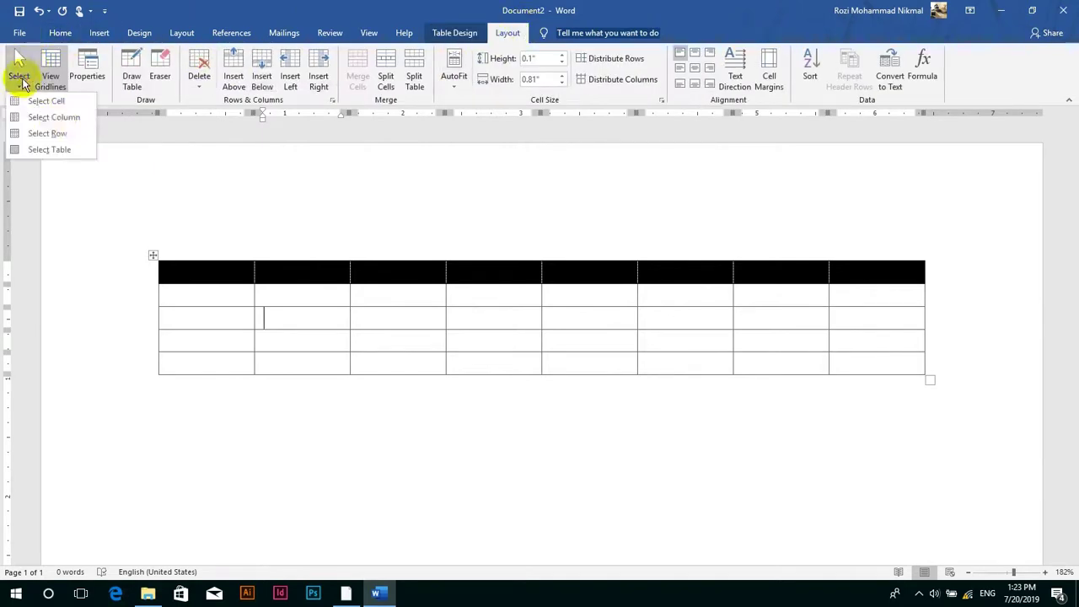
click(176, 273)
text(Sala)
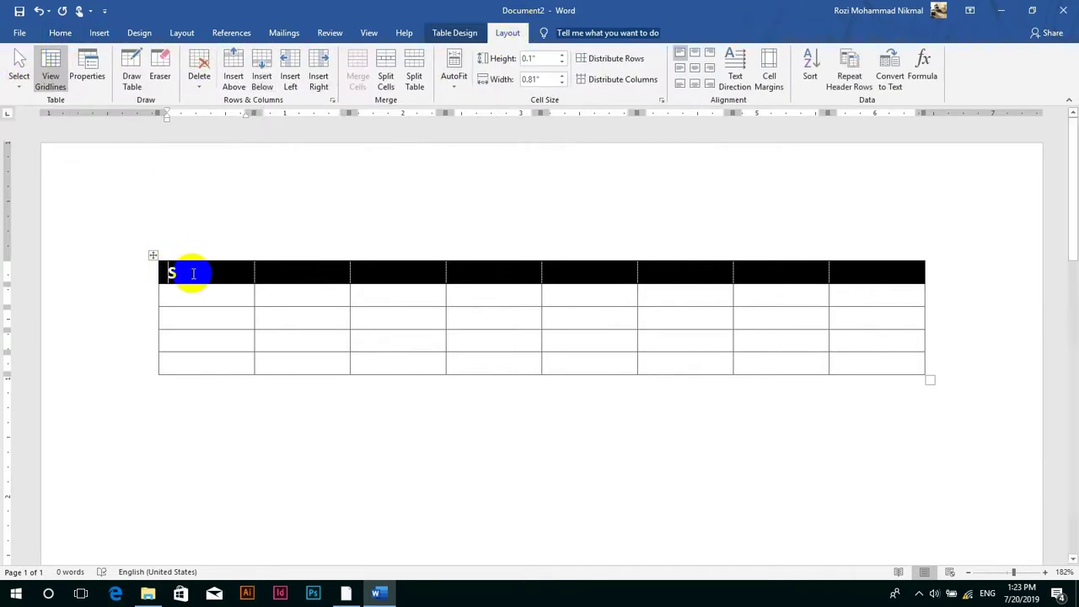
text(r)
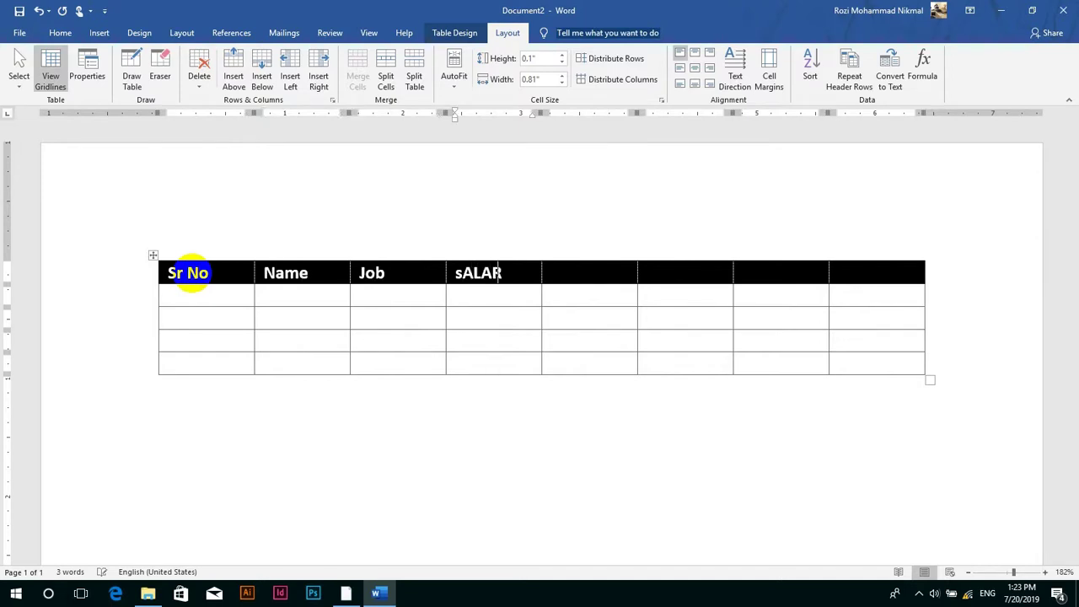
text(y)
key(Tab)
text(OVERTIME)
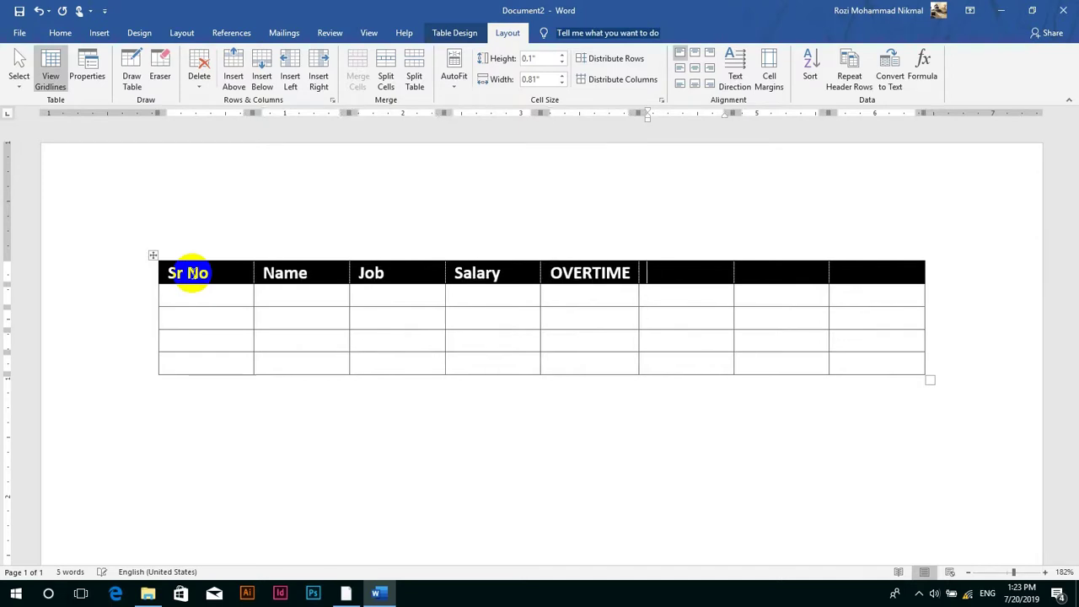
key(Tab)
text(Tot)
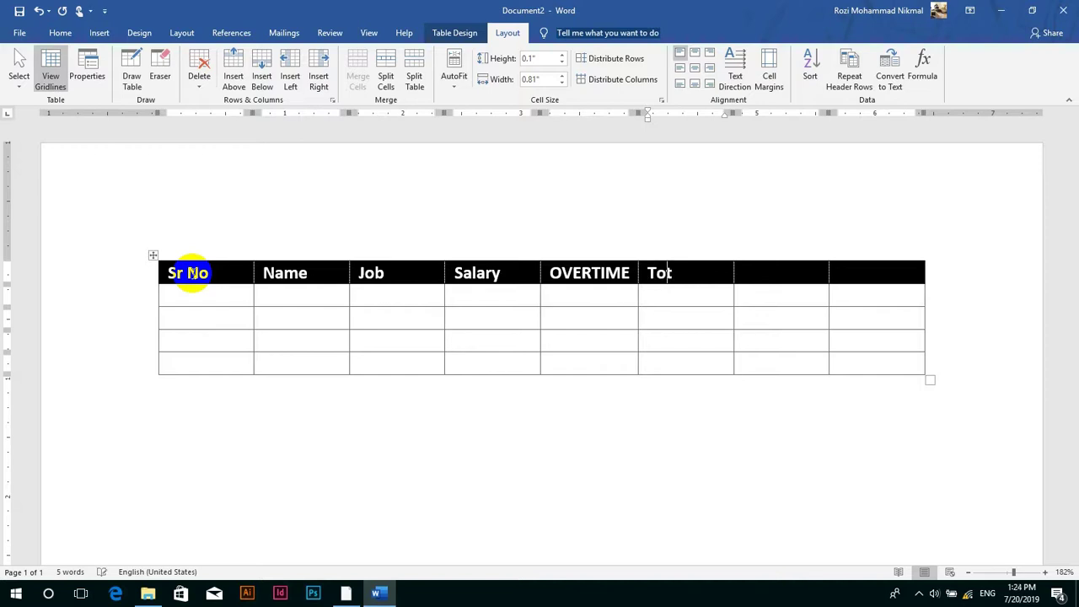
text(al Hire Da)
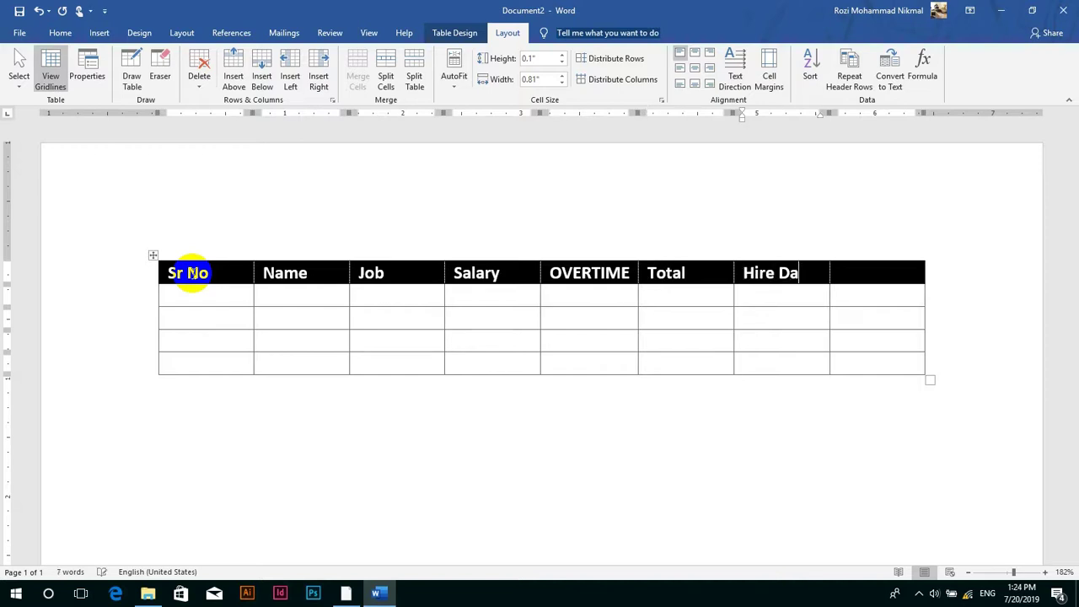
text(te Remark)
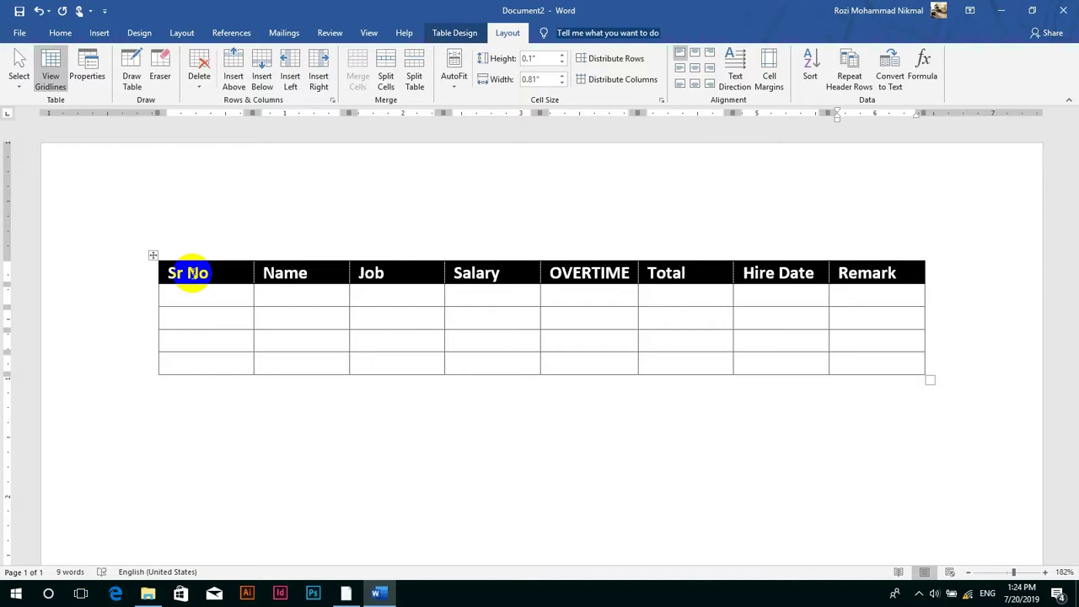
- Apply numbering to the four Sr No body cells so they read 1. to 4
drag(200, 295, 200, 367)
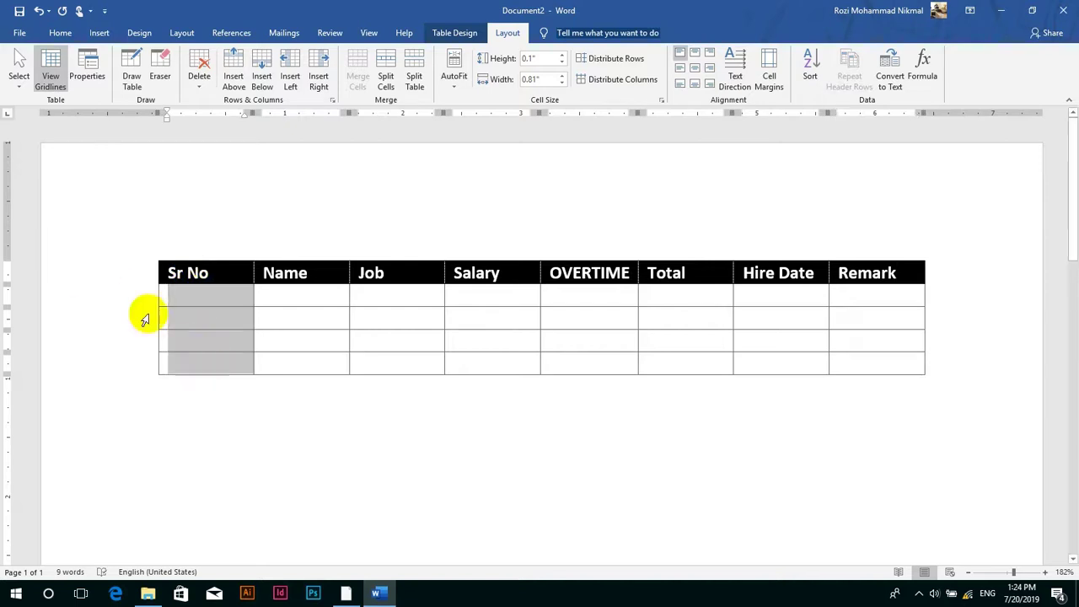
click(61, 33)
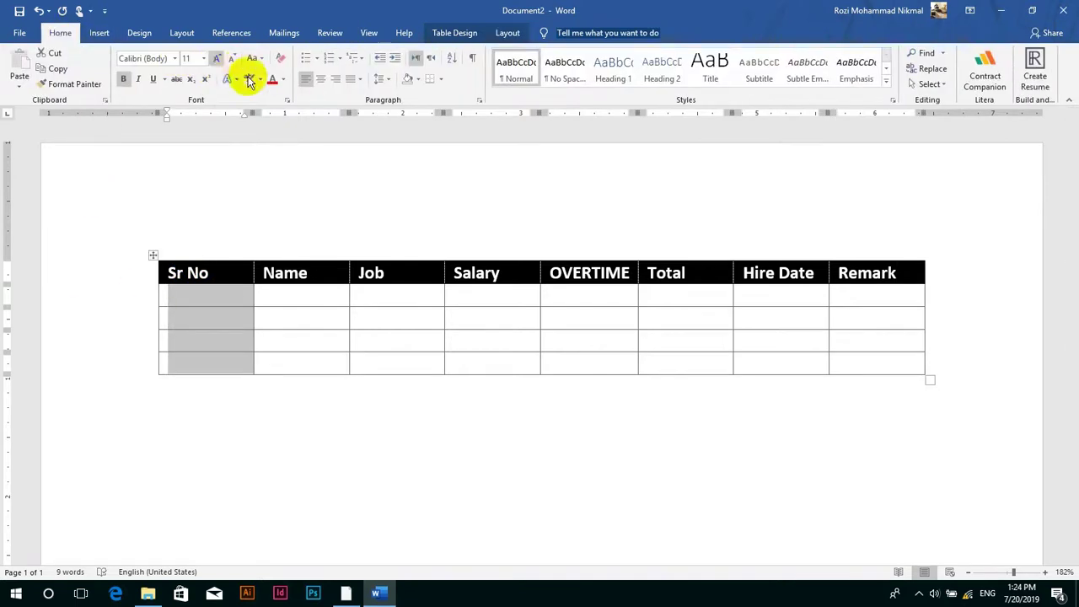
click(327, 59)
key(Right)
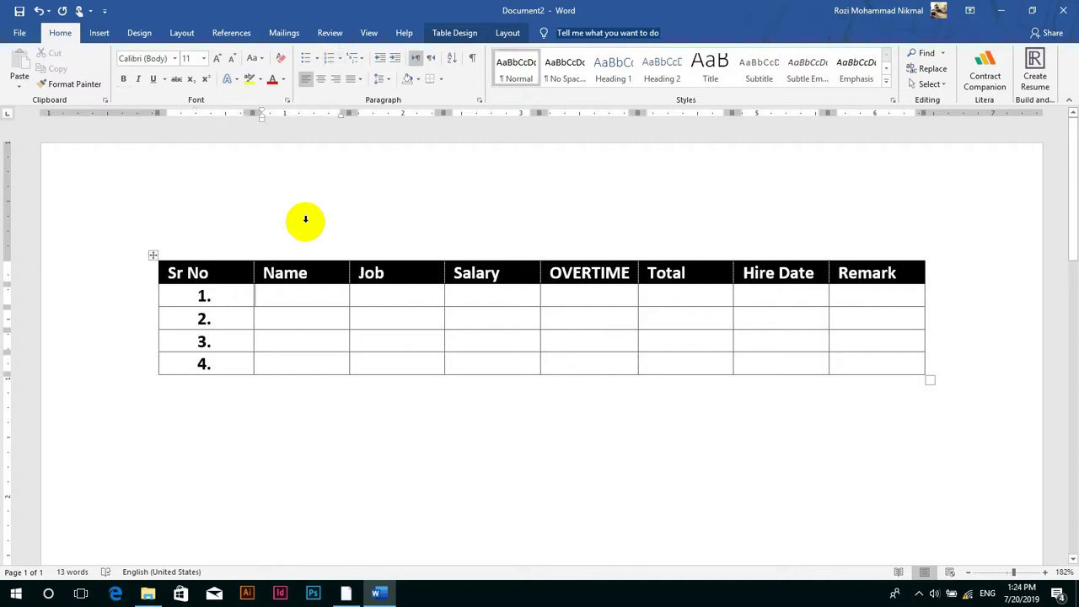
- Enter row 1's employee name, job 'manager' and salary 50, plus row 2's name and job 'cook'
text(janan)
key(Tab)
text(manag)
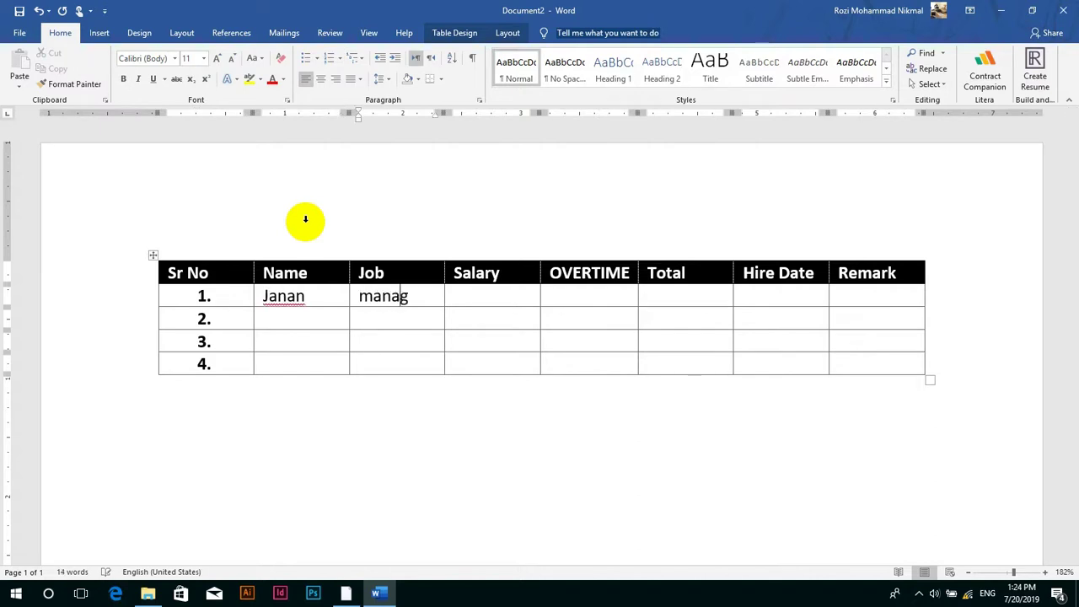
text(er)
key(Tab)
text(50)
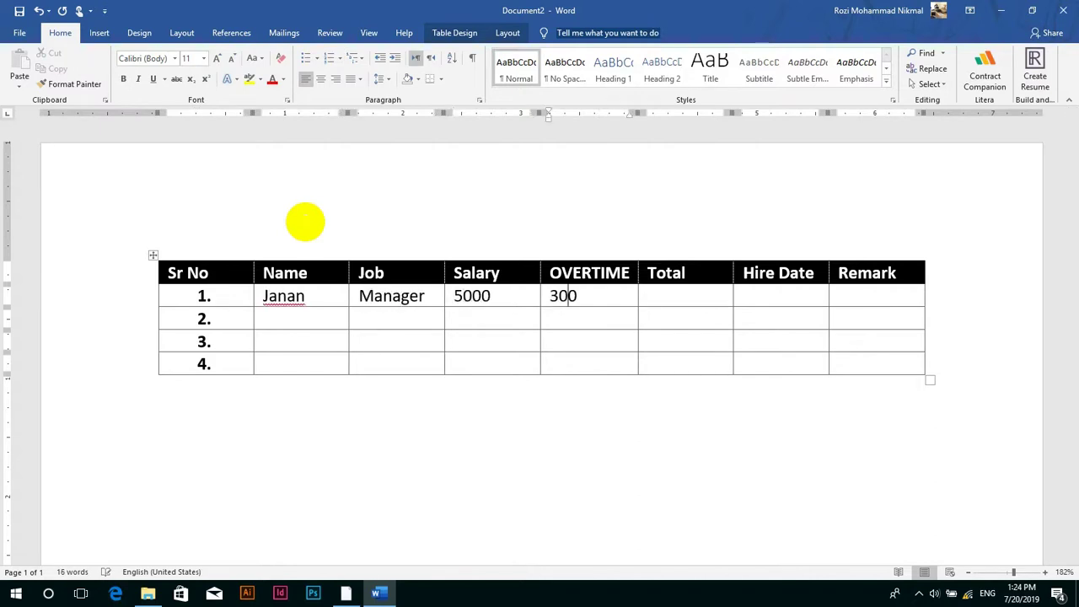
key(Tab)
key(Tab)
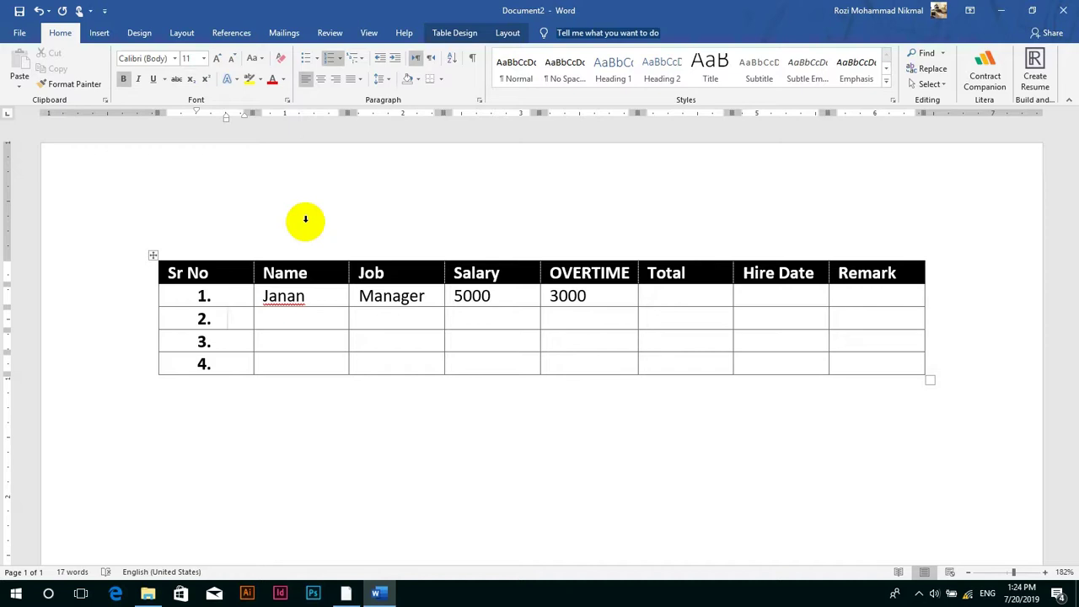
key(Tab)
text(kamal)
key(Tab)
text(co)
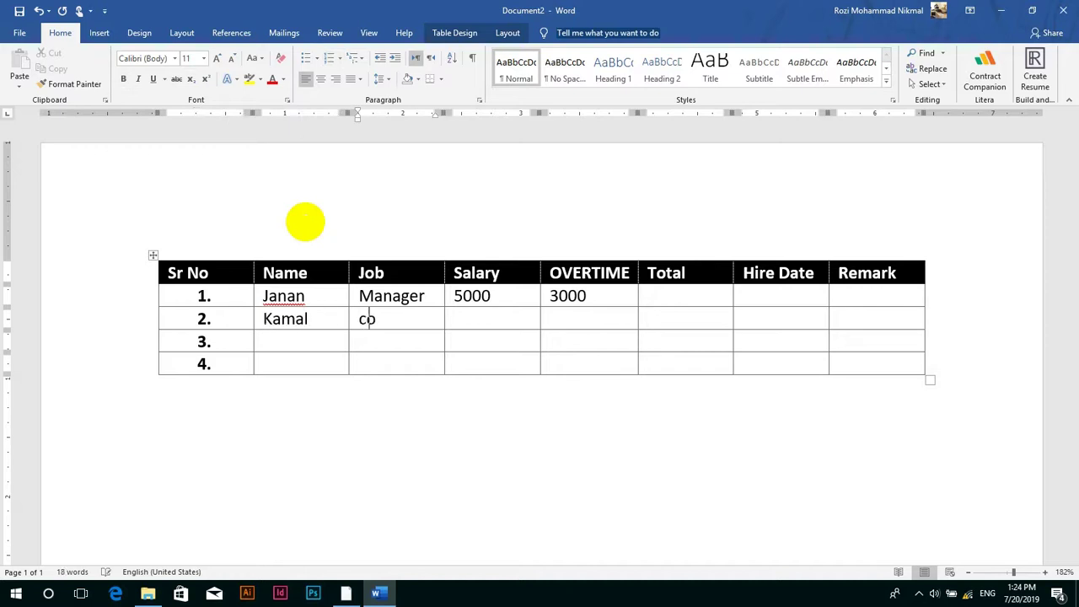
text(ok)
key(Tab)
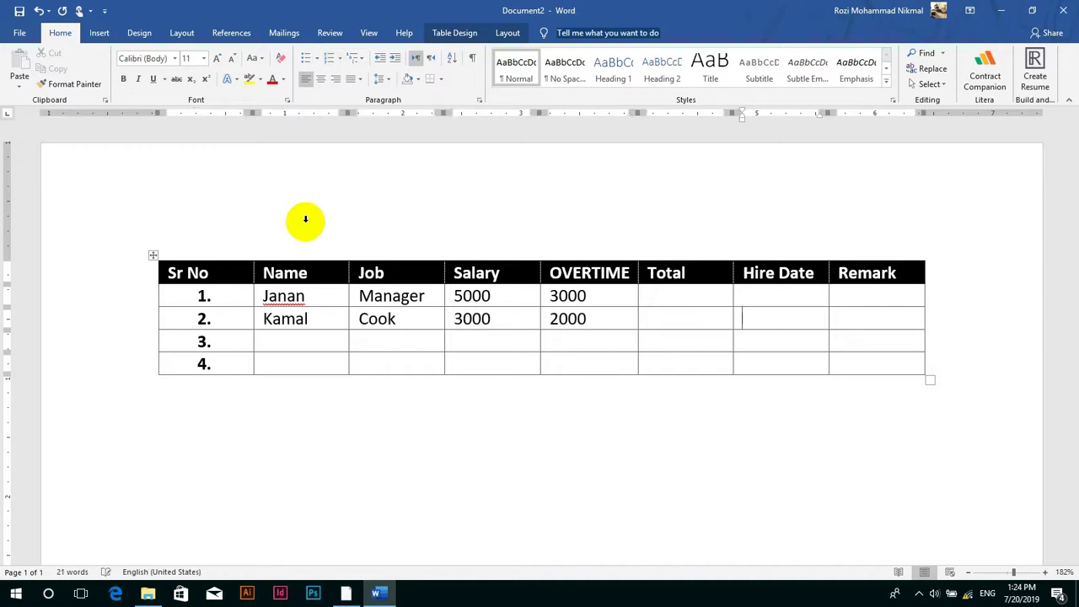
- Enter row 3's employee name and job 'cashier', and row 4's job title
key(Tab)
key(Tab)
text(nazir)
key(Tab)
text(cashier)
key(Tab)
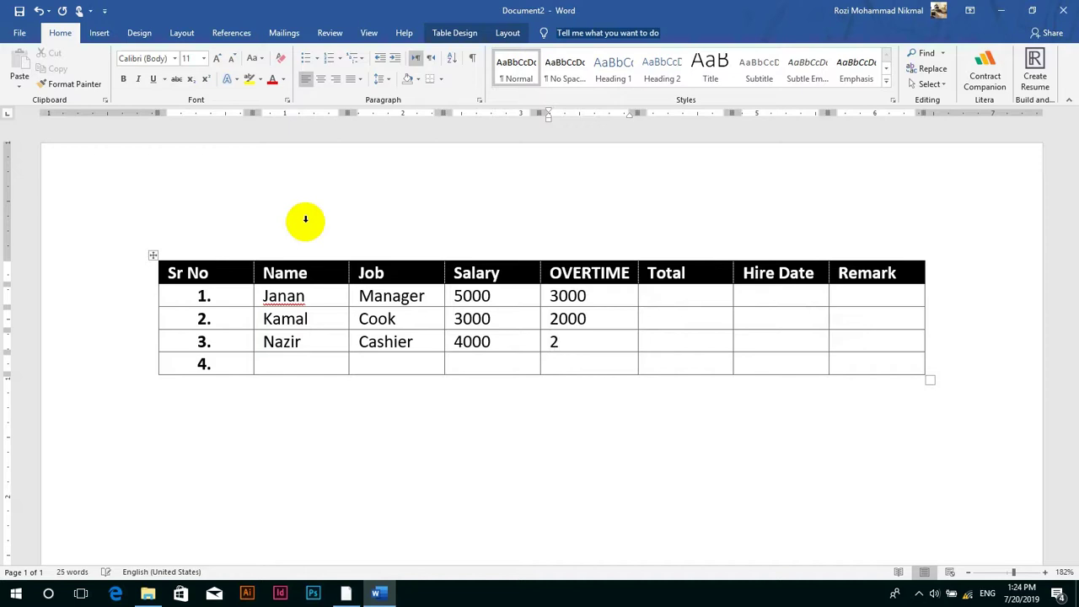
key(Tab)
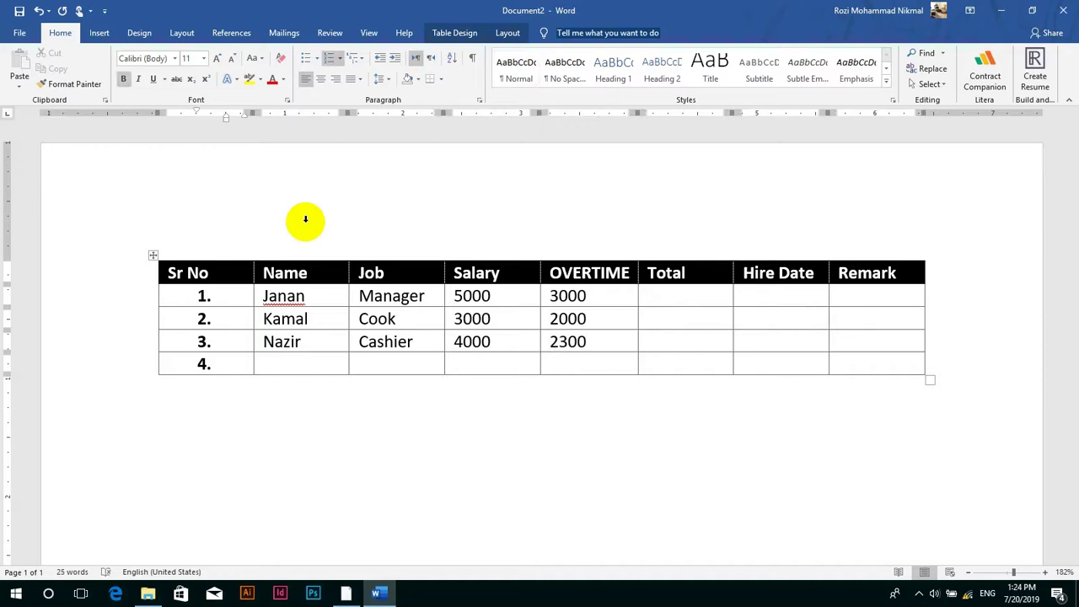
key(Tab)
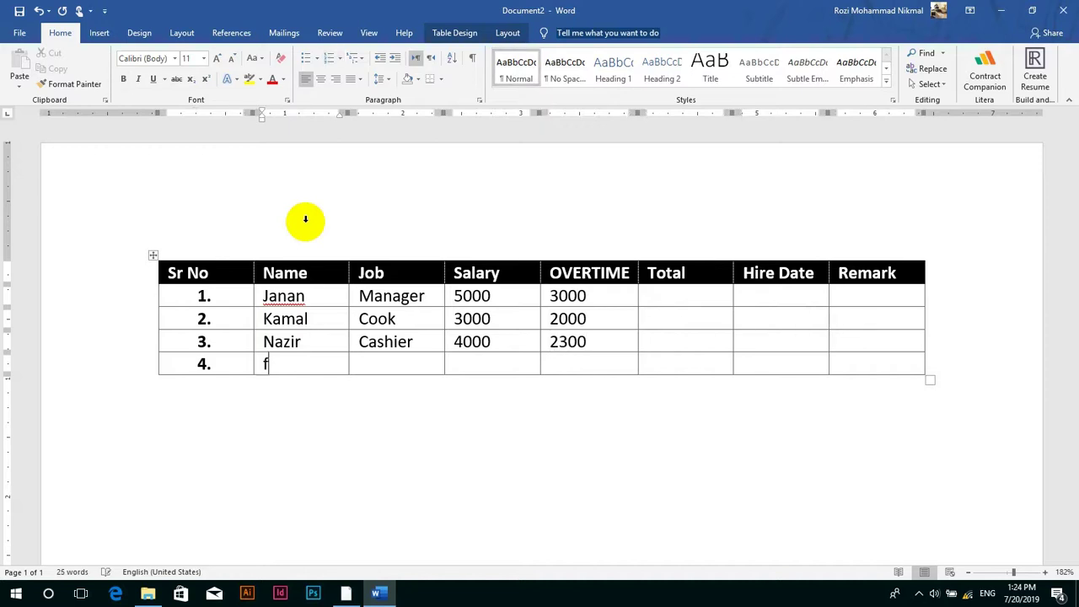
key(Tab)
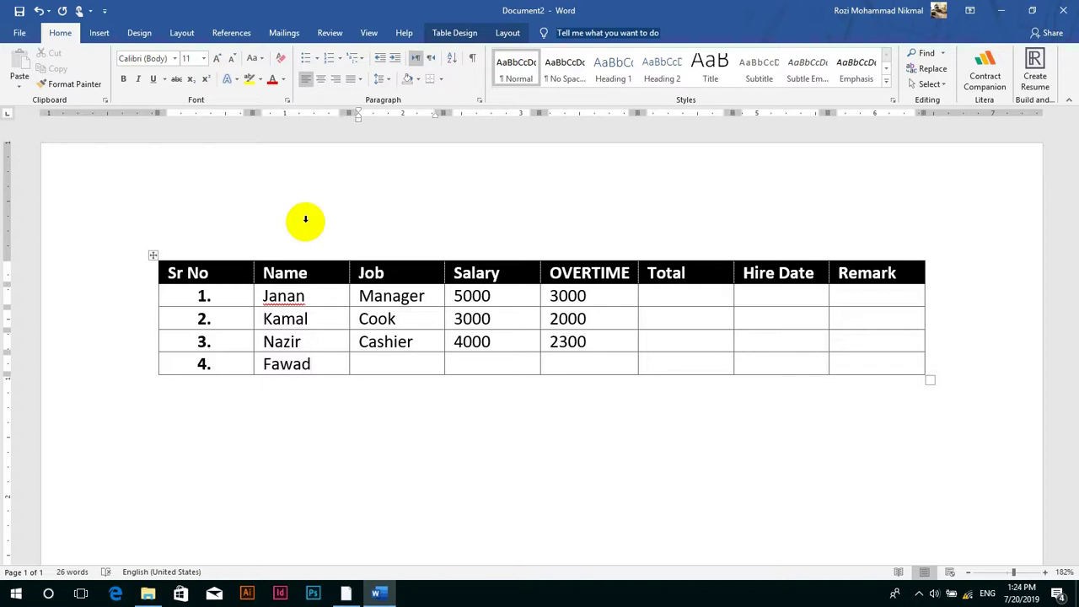
text(ckeabner)
key(Tab)
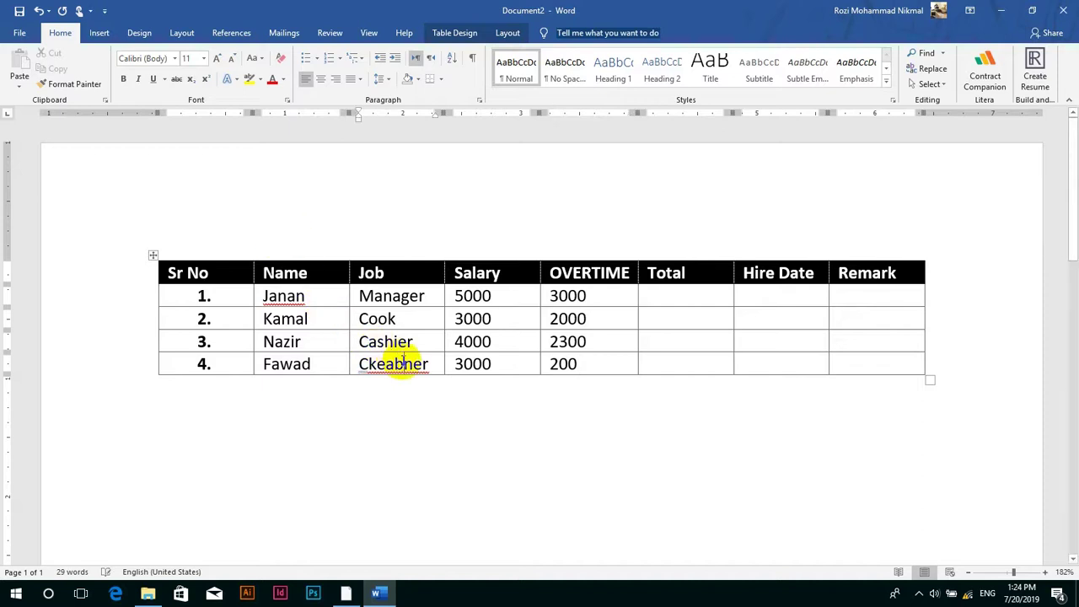
- Correct row 4's misspelled job title to 'Cleaner'
key(BackSpace)
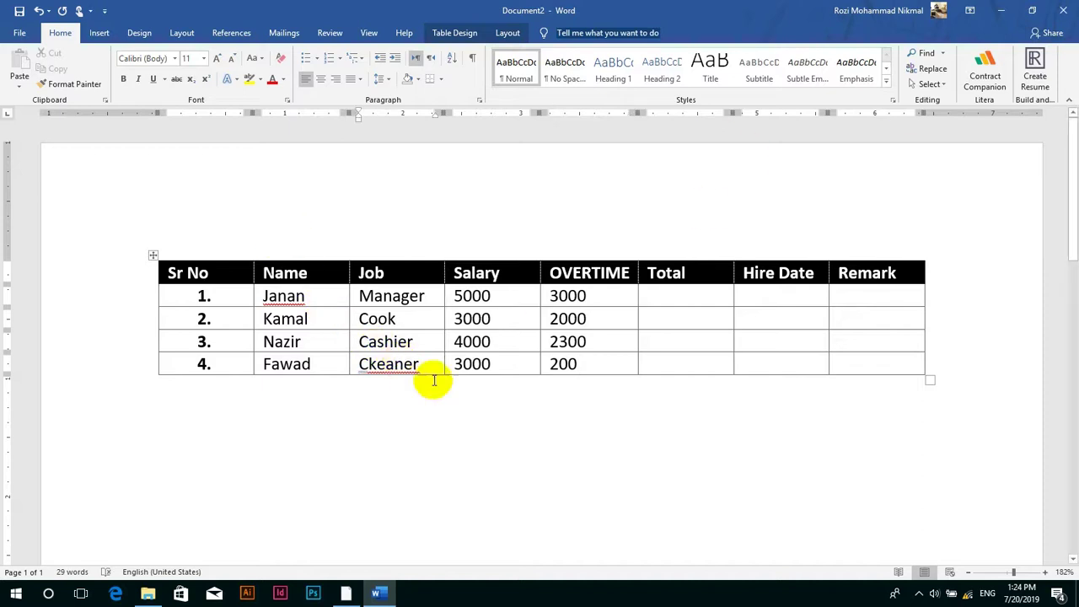
click(428, 340)
drag(427, 340, 353, 346)
click(380, 365)
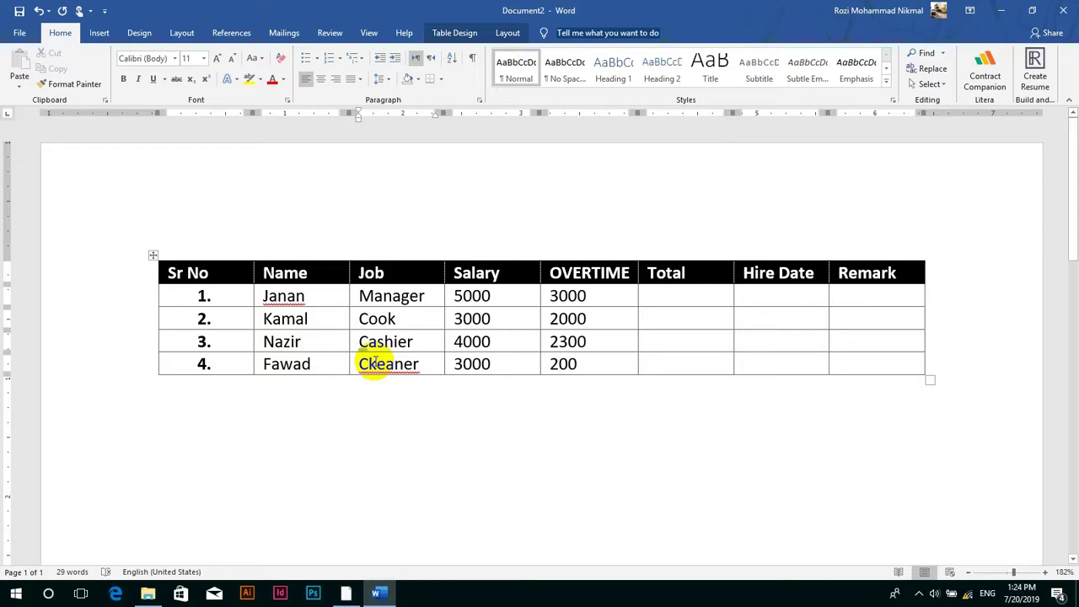
key(BackSpace)
text(l)
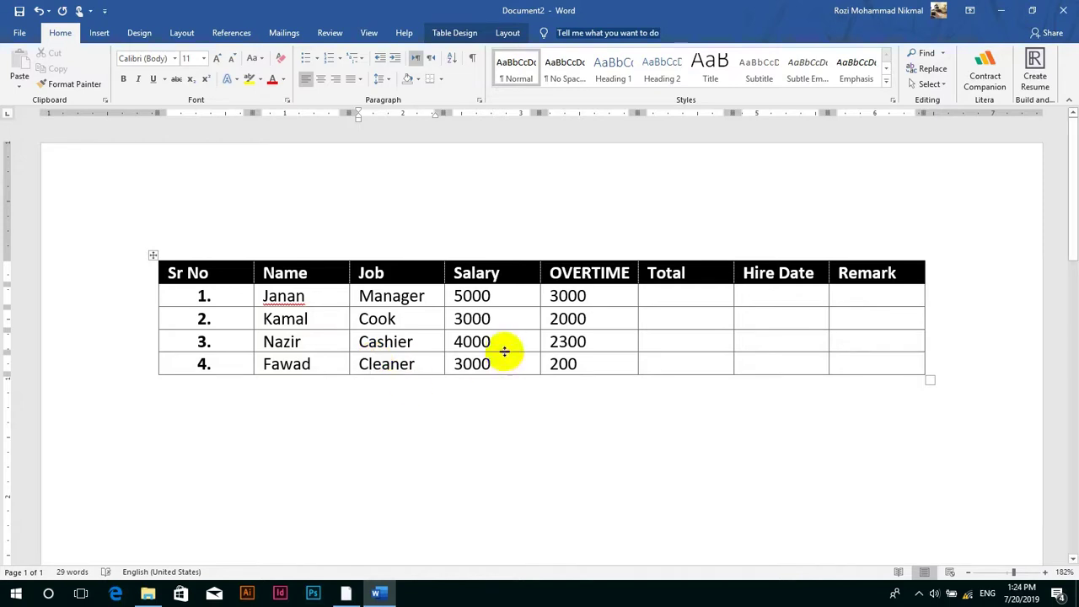
click(506, 346)
click(506, 33)
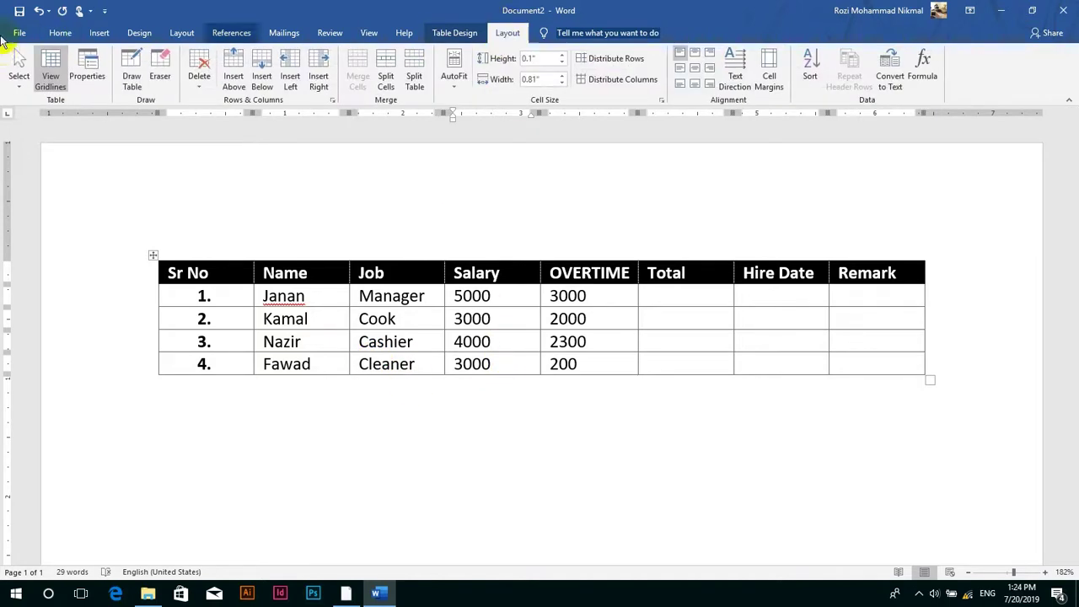
click(19, 80)
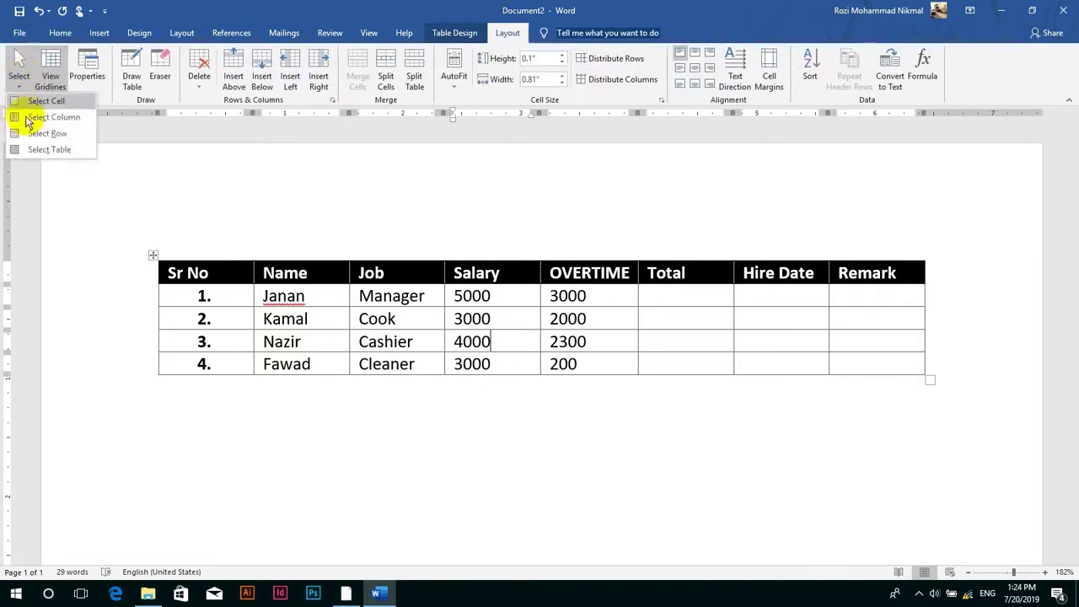
click(38, 104)
click(20, 78)
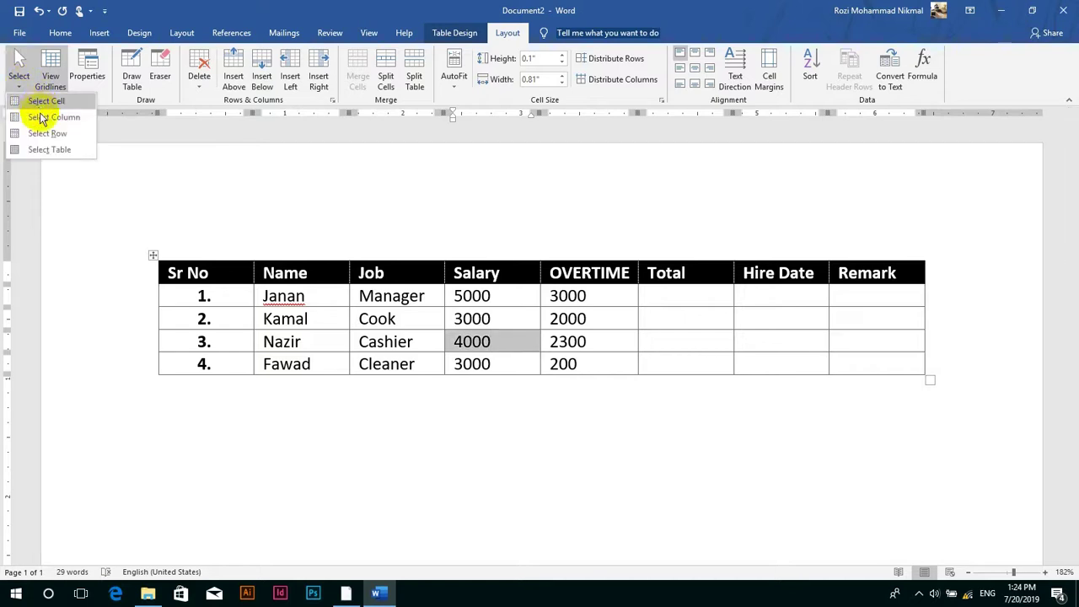
click(39, 118)
click(19, 77)
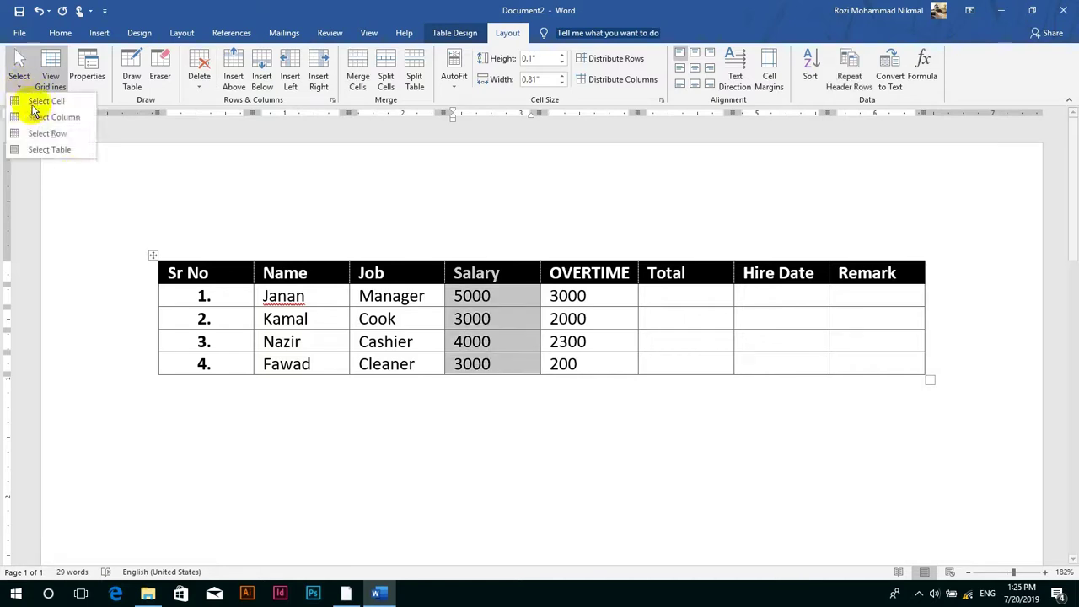
click(279, 307)
click(286, 314)
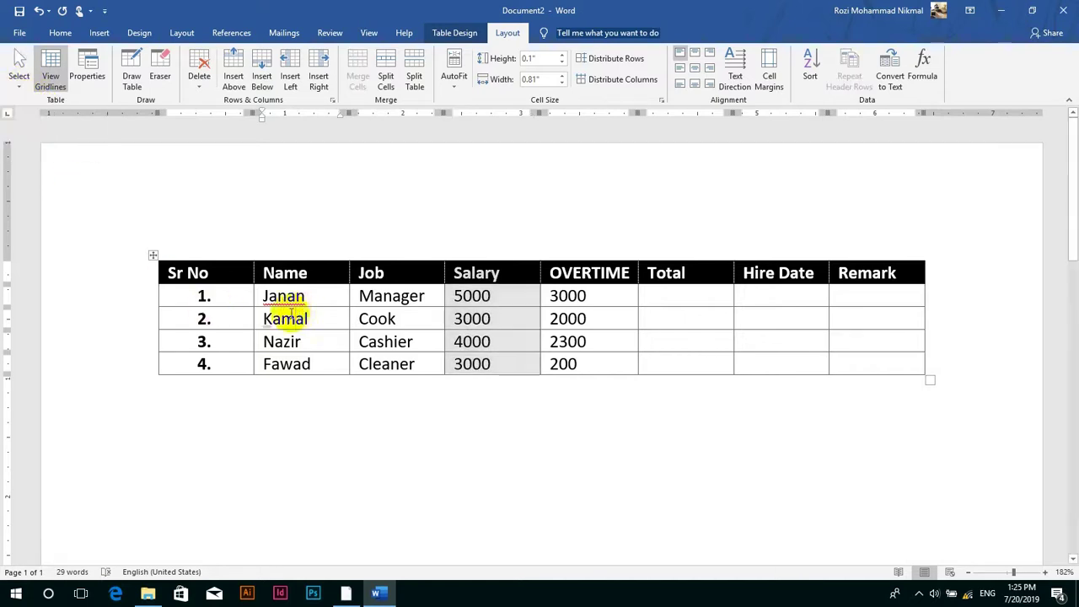
click(19, 78)
click(37, 133)
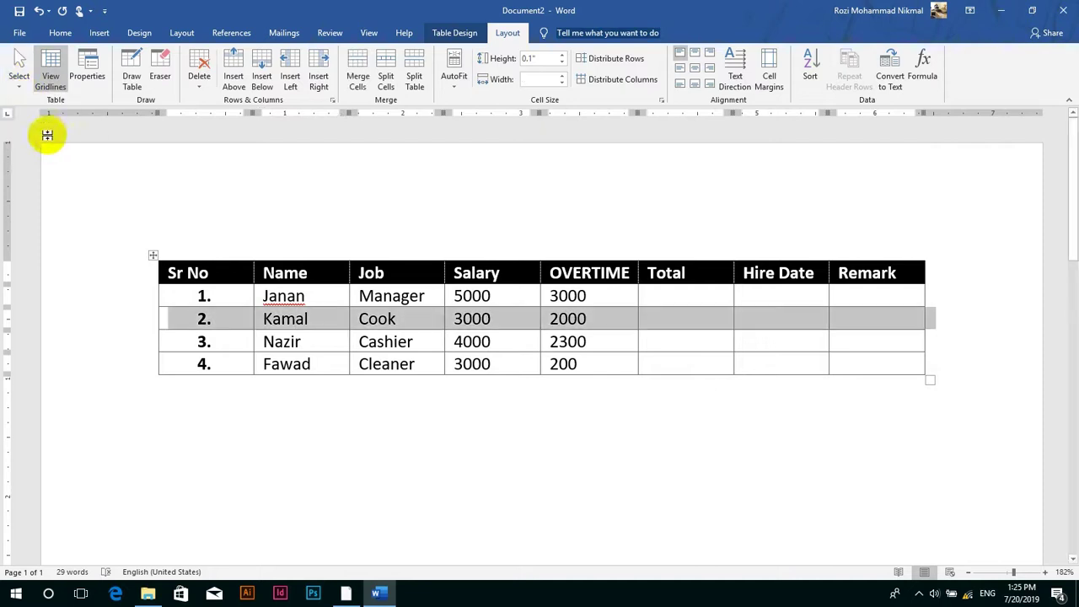
click(23, 70)
click(32, 149)
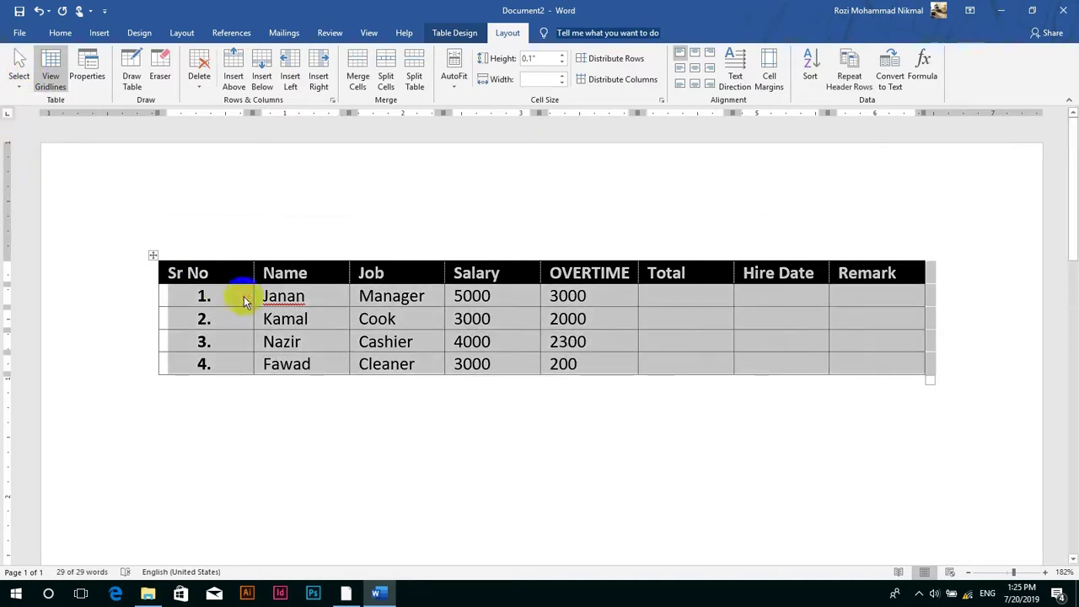
click(247, 297)
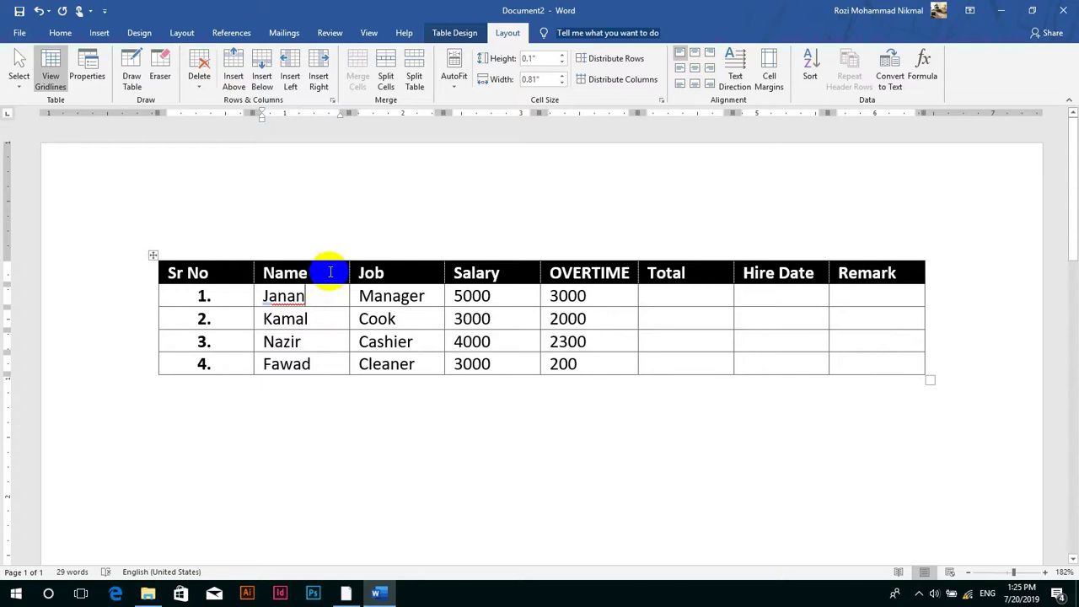
mouse_move(320, 272)
mouse_down()
mouse_move(324, 346)
mouse_move(313, 361)
mouse_up()
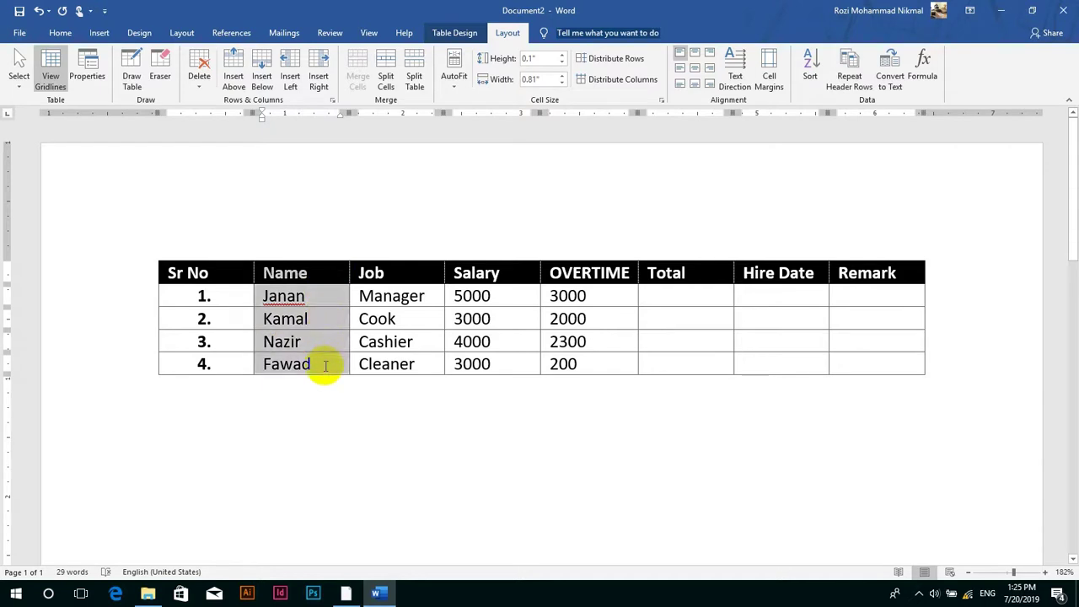
click(412, 364)
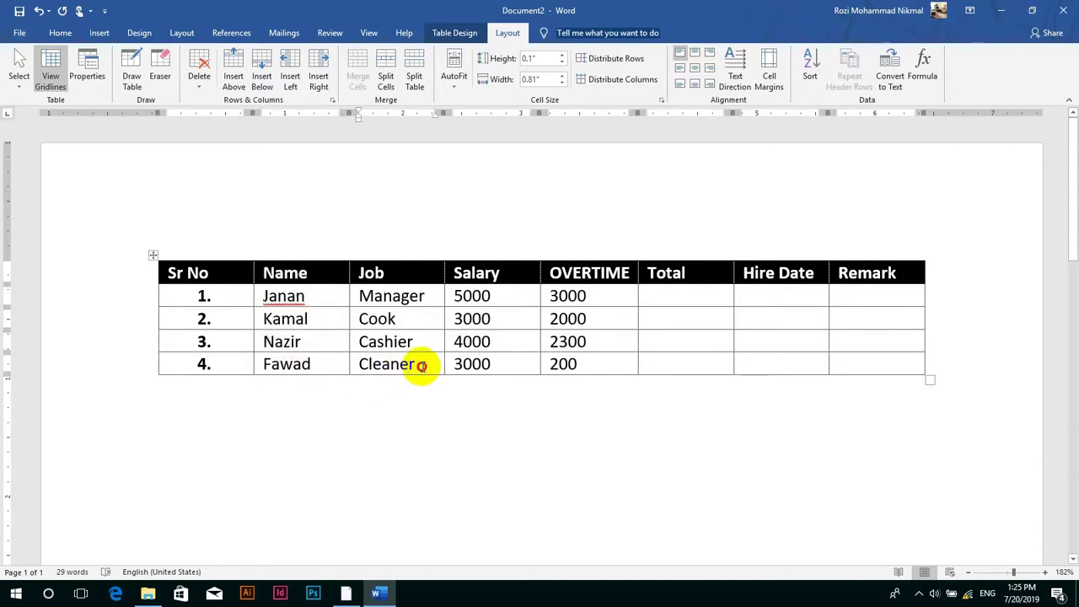
drag(421, 365, 418, 267)
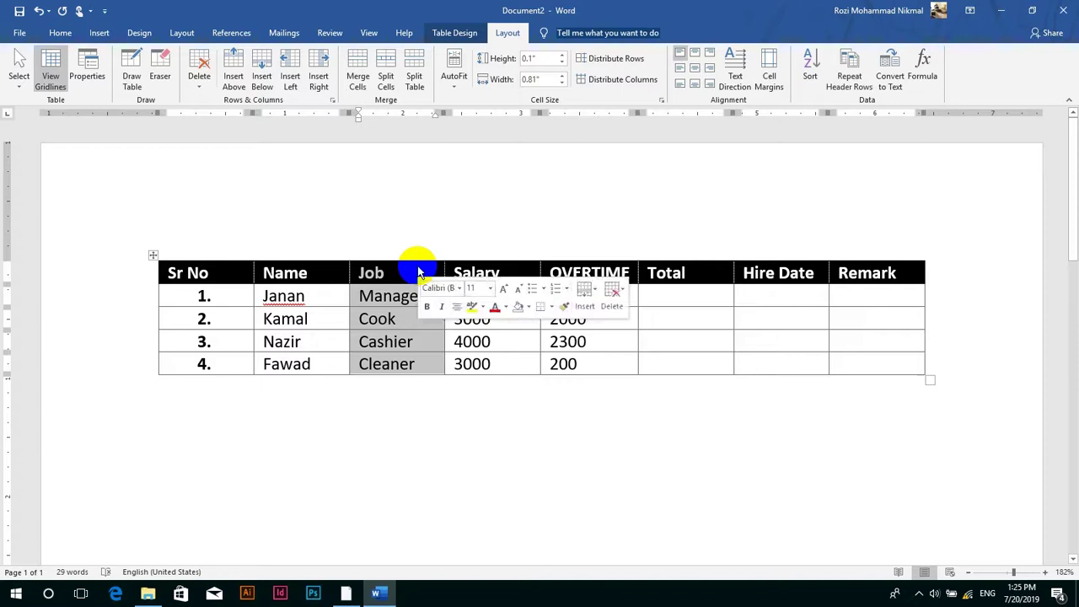
click(244, 317)
mouse_move(244, 317)
mouse_down()
mouse_move(839, 314)
mouse_move(843, 362)
mouse_up()
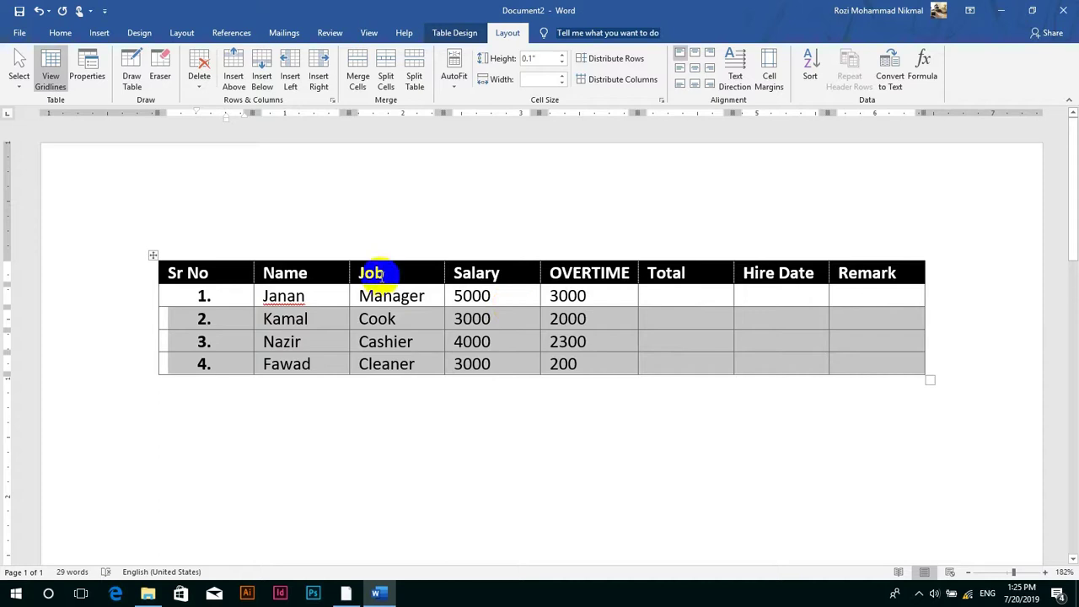
click(152, 256)
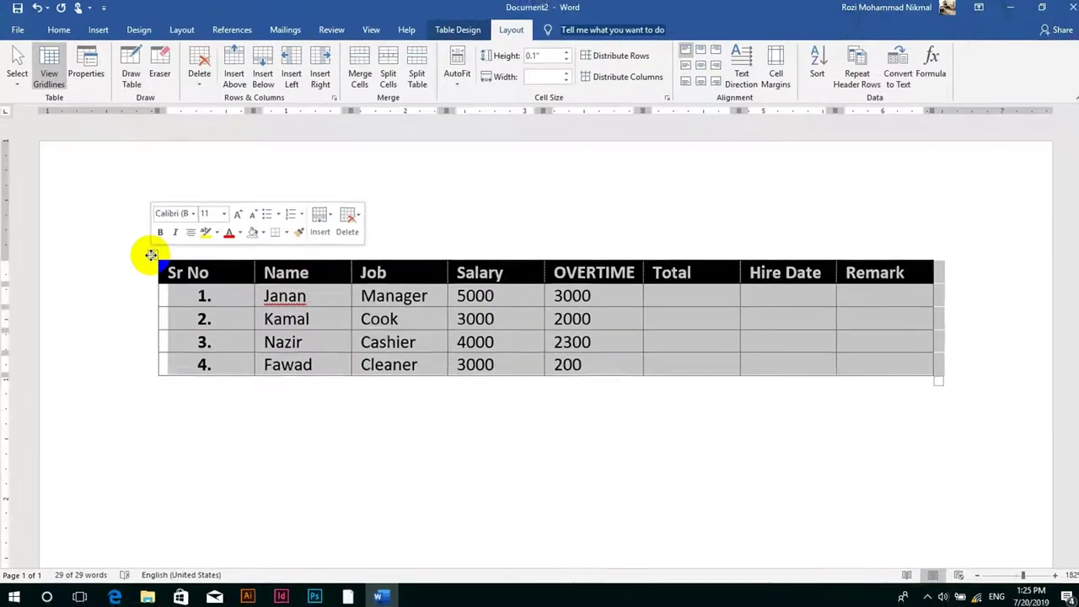
key(Delete)
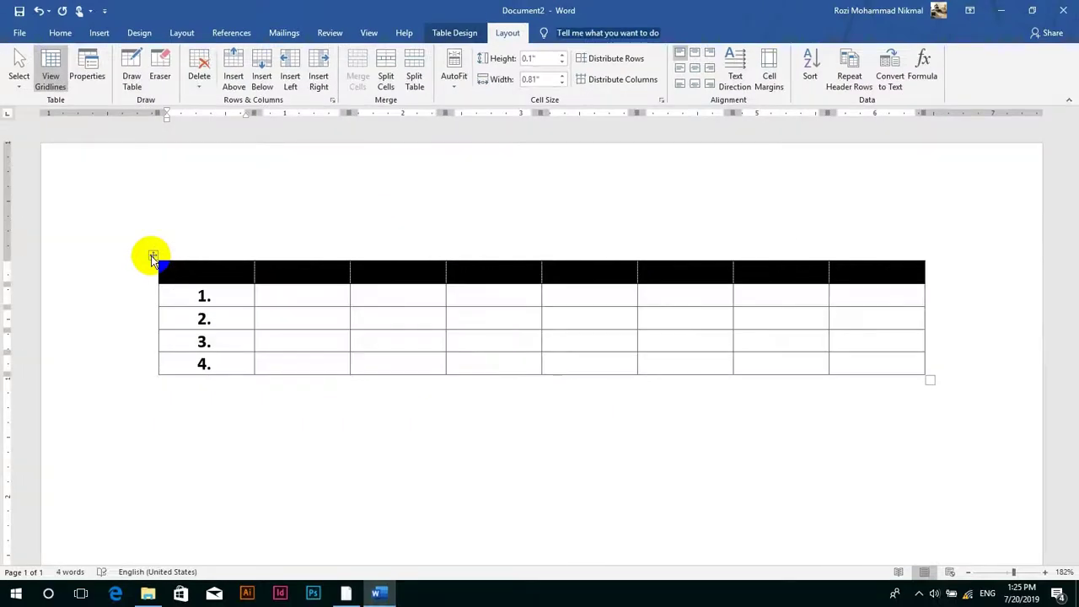
key(ctrl+z)
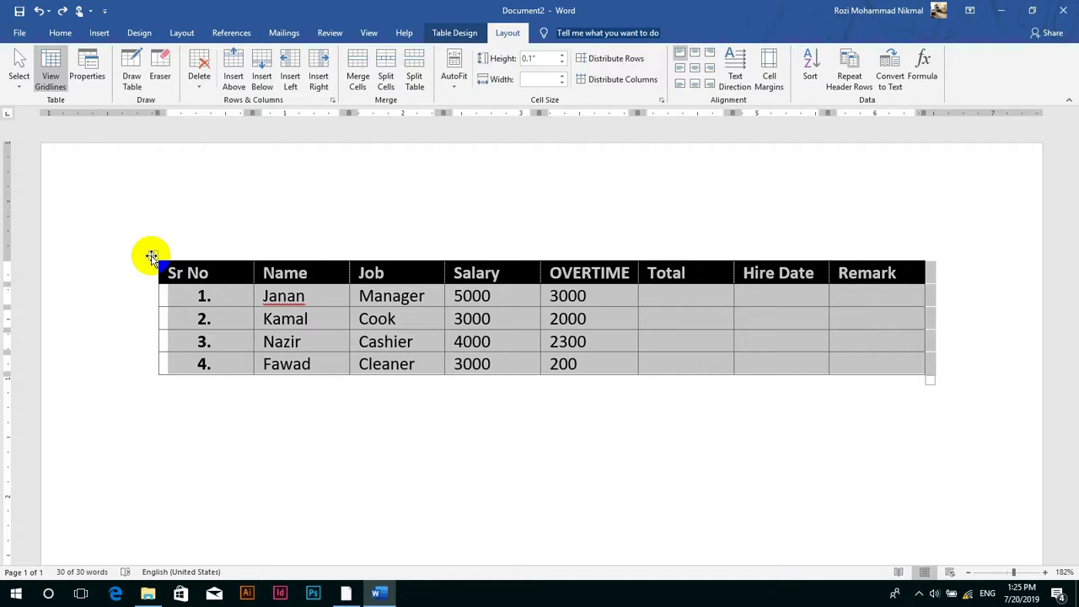
key(BackSpace)
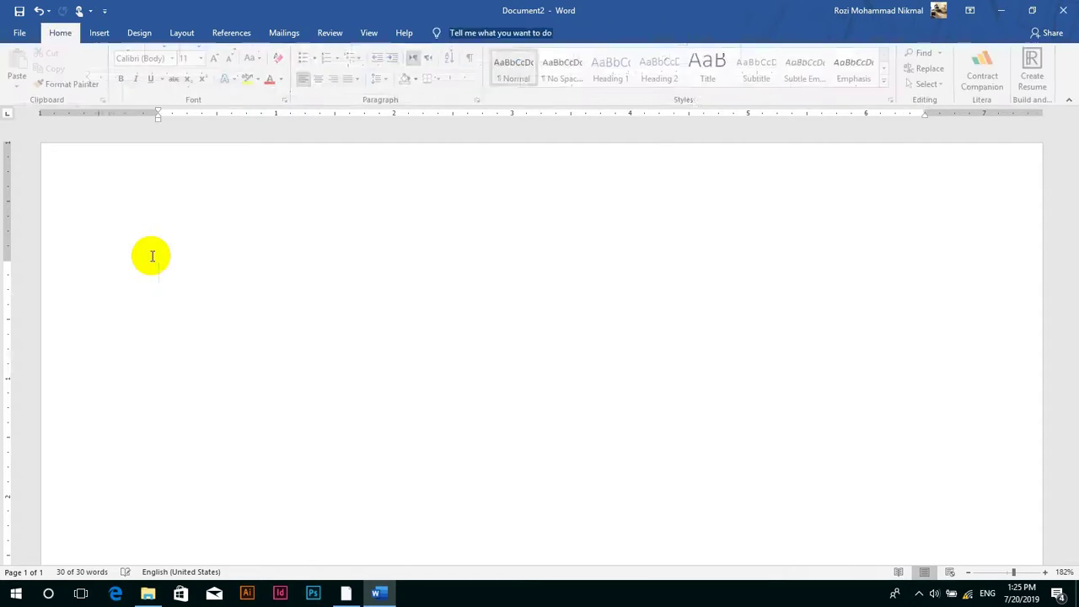
key(ctrl+z)
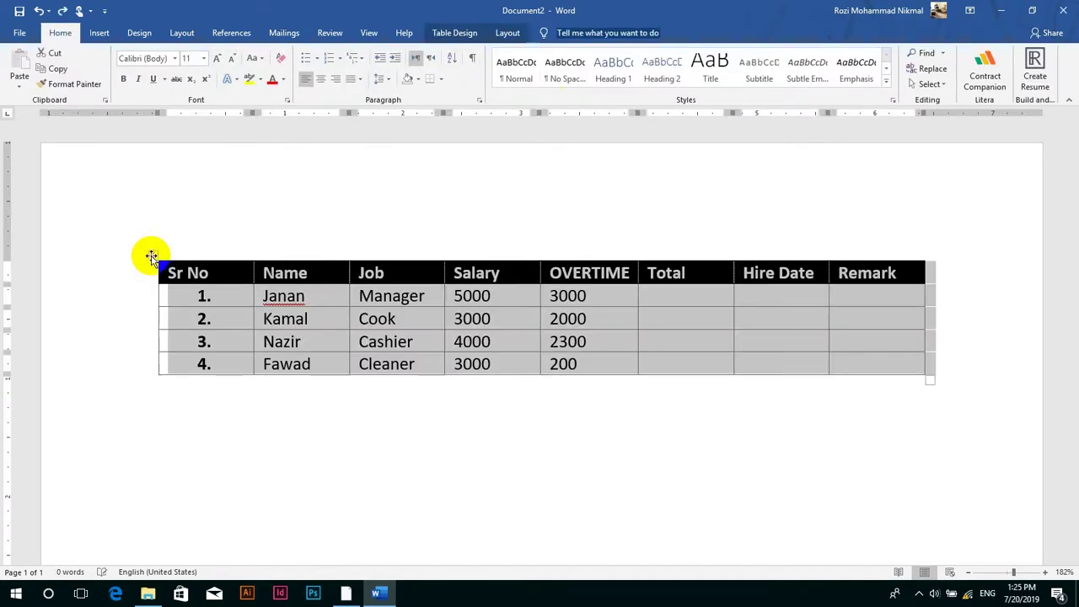
- Select the whole table and apply No Border from Table Design
click(507, 33)
click(313, 320)
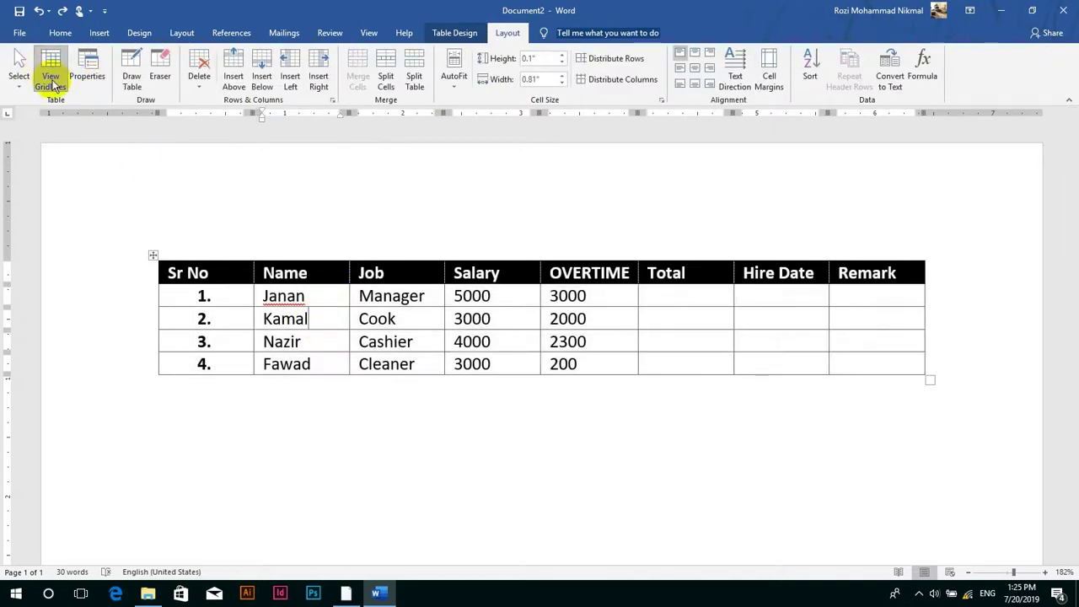
click(153, 255)
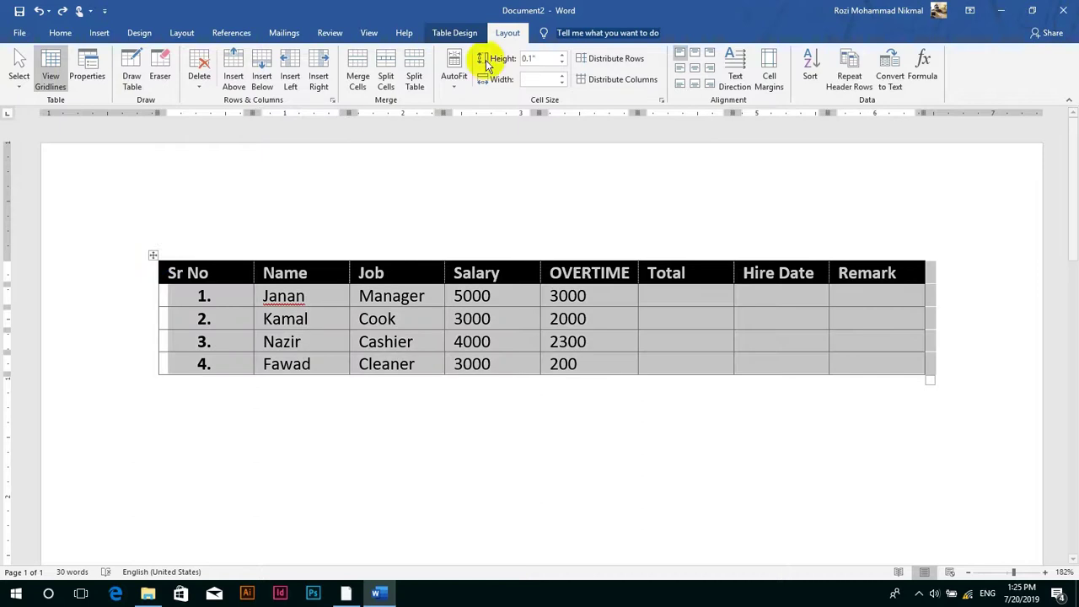
click(456, 33)
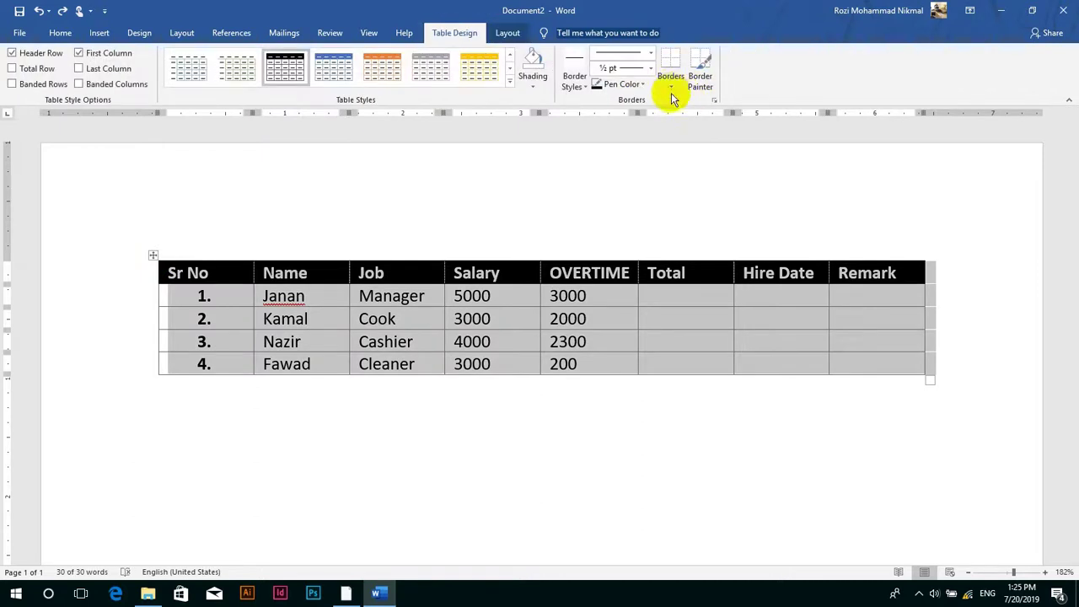
click(671, 81)
click(690, 165)
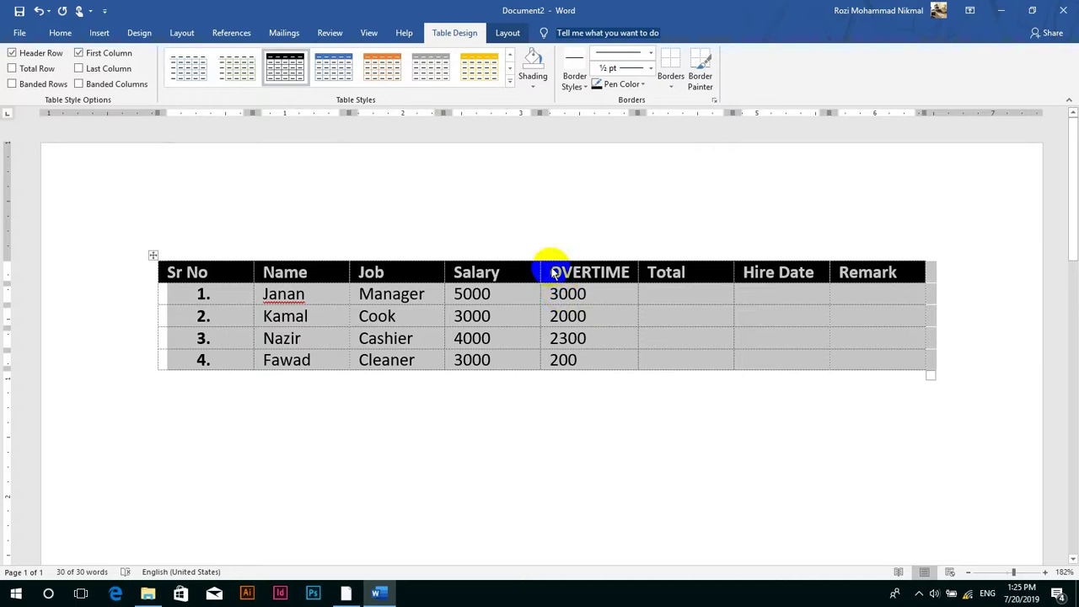
- Turn off View Gridlines, then undo to restore the table's solid borders
click(508, 33)
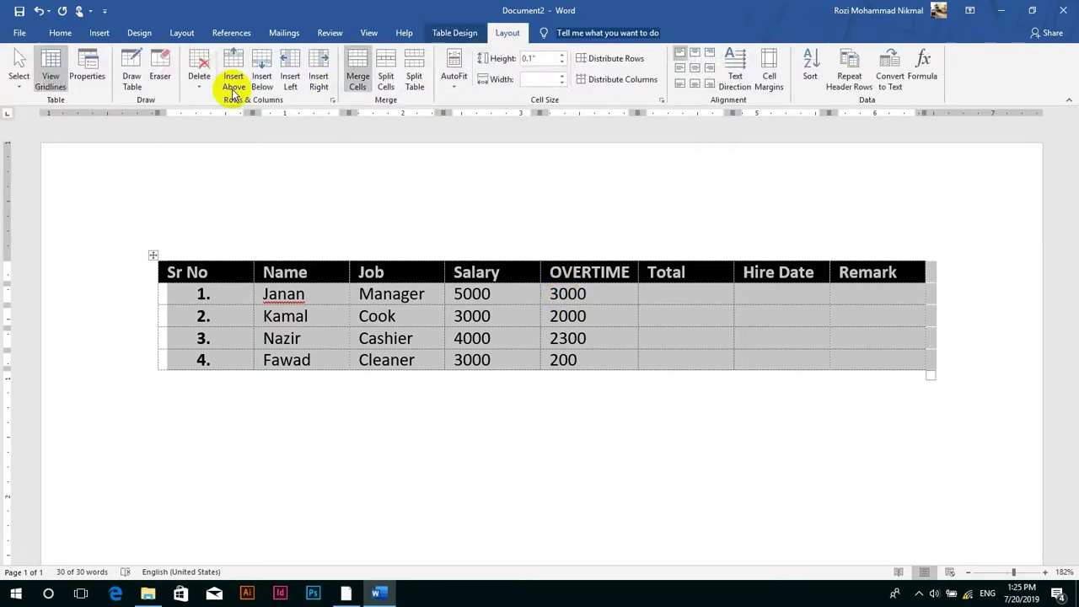
click(51, 76)
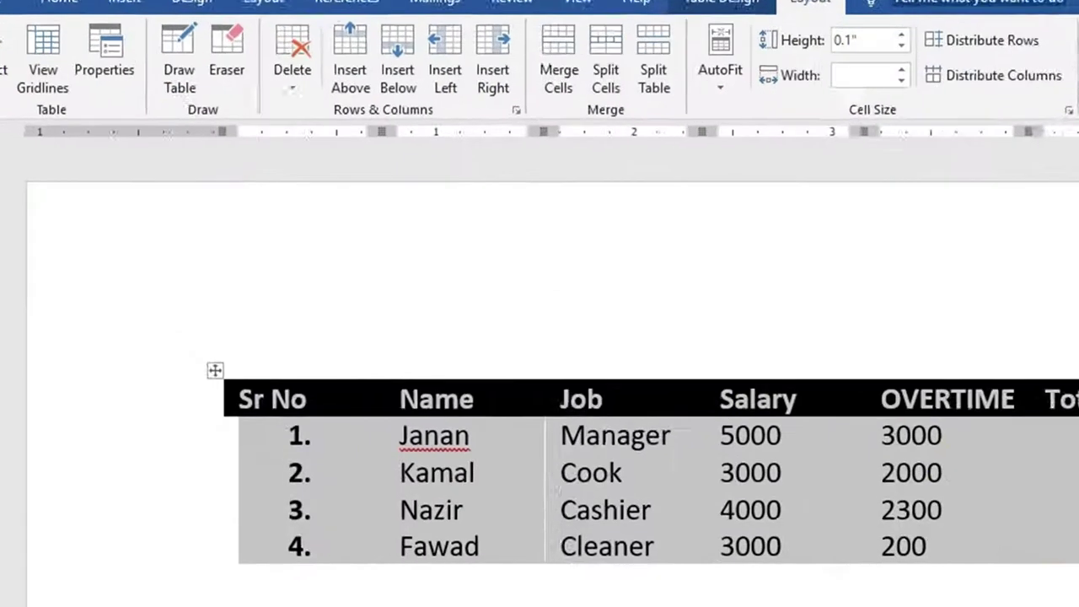
click(628, 358)
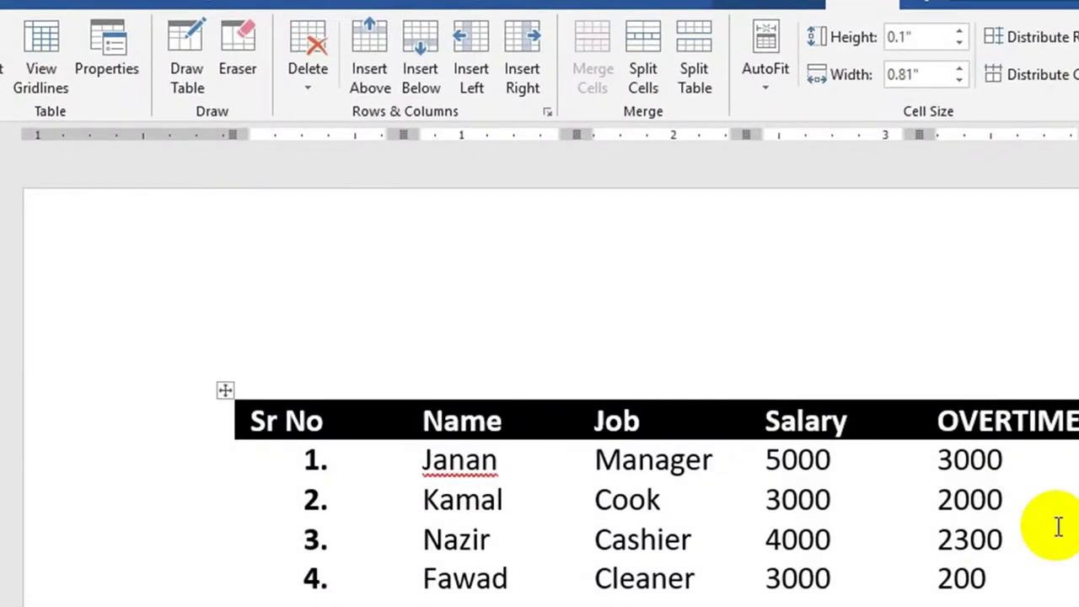
key(ctrl+z)
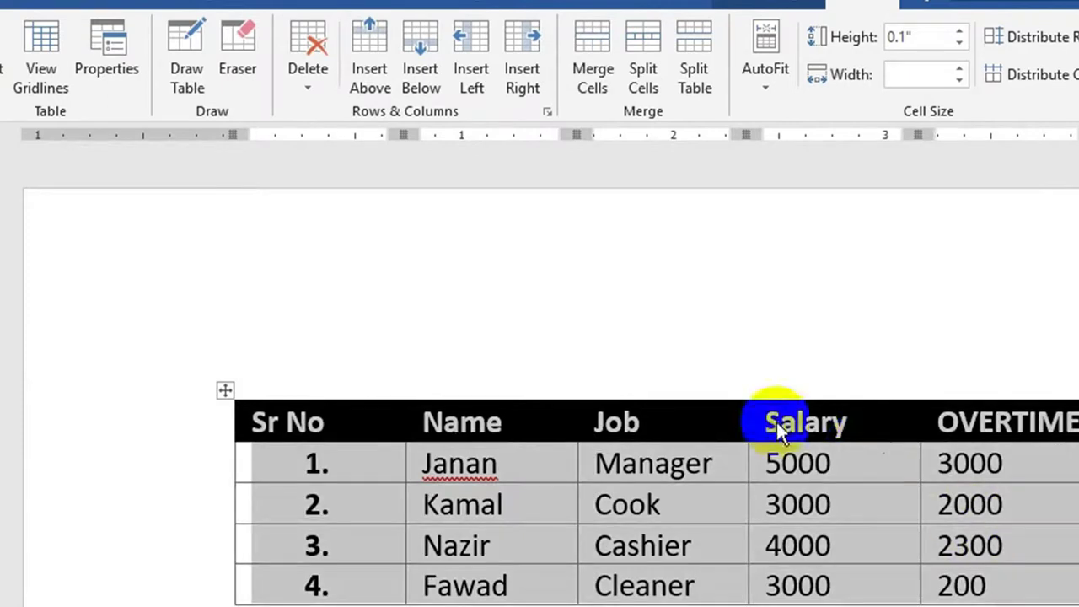
click(758, 436)
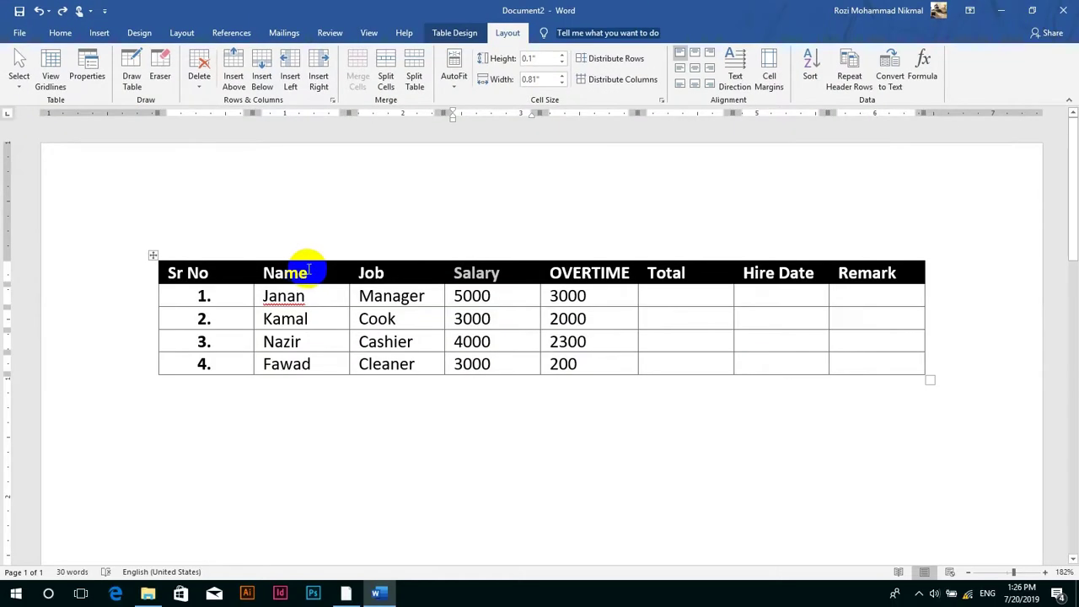
click(308, 270)
- Give the table a preferred width of 6.2 percent in Table Properties
click(86, 76)
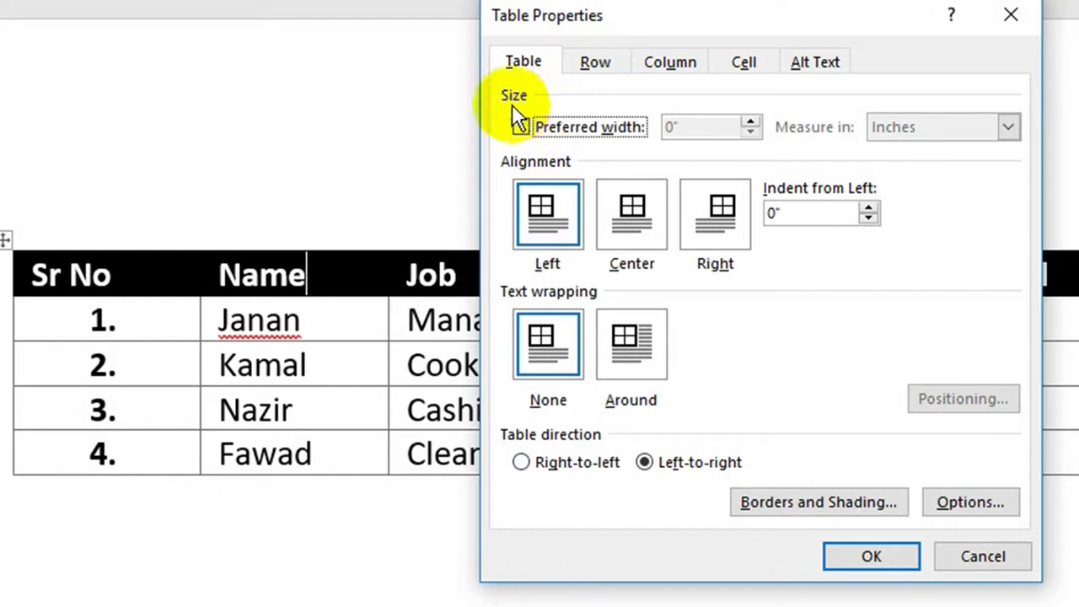
click(591, 129)
click(751, 122)
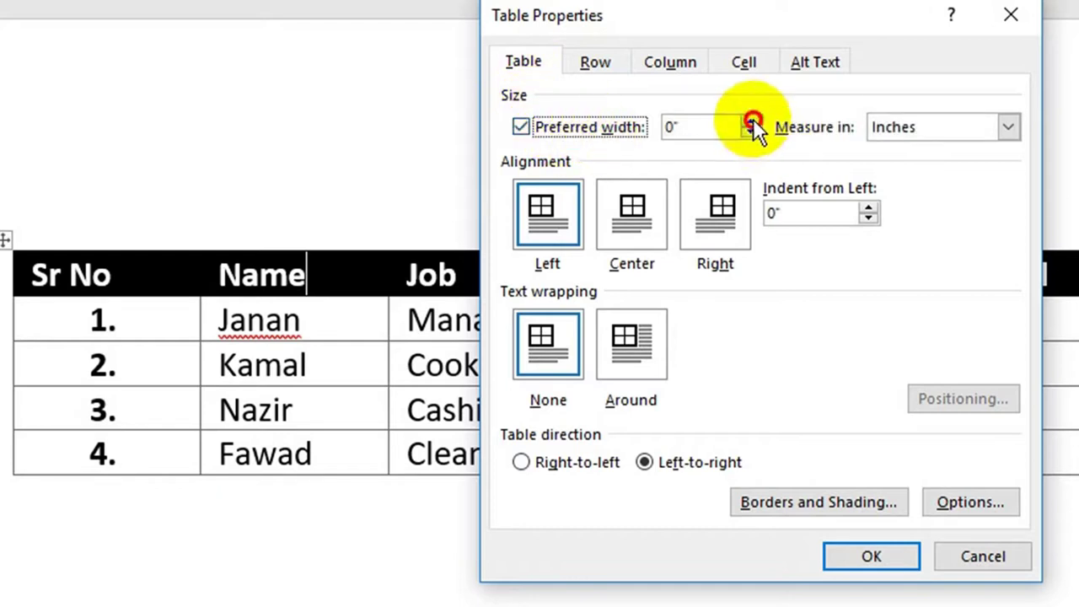
click(751, 121)
click(751, 122)
click(751, 121)
click(898, 139)
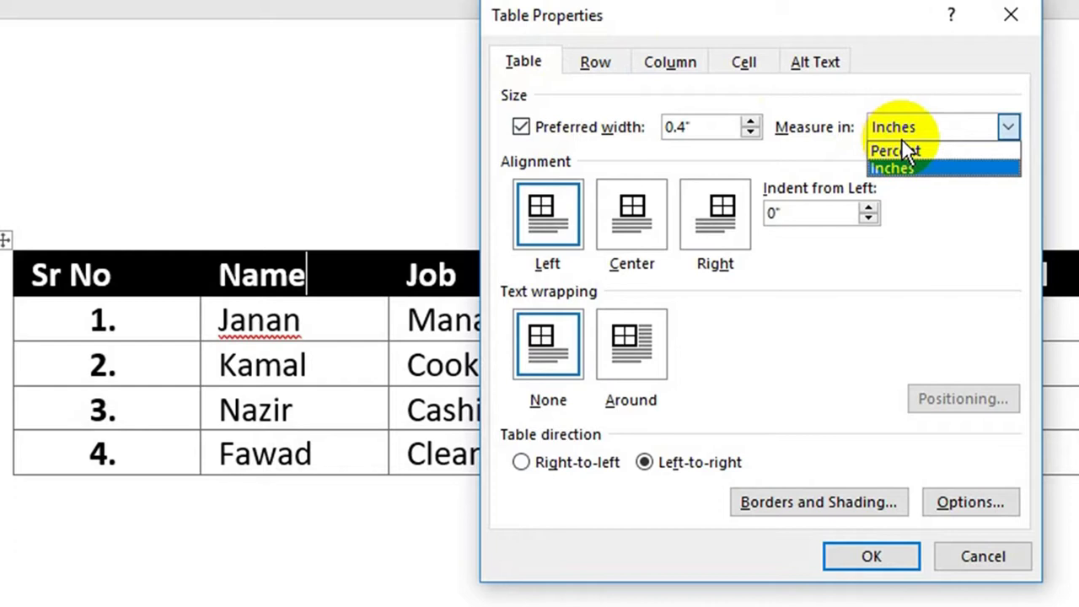
click(927, 153)
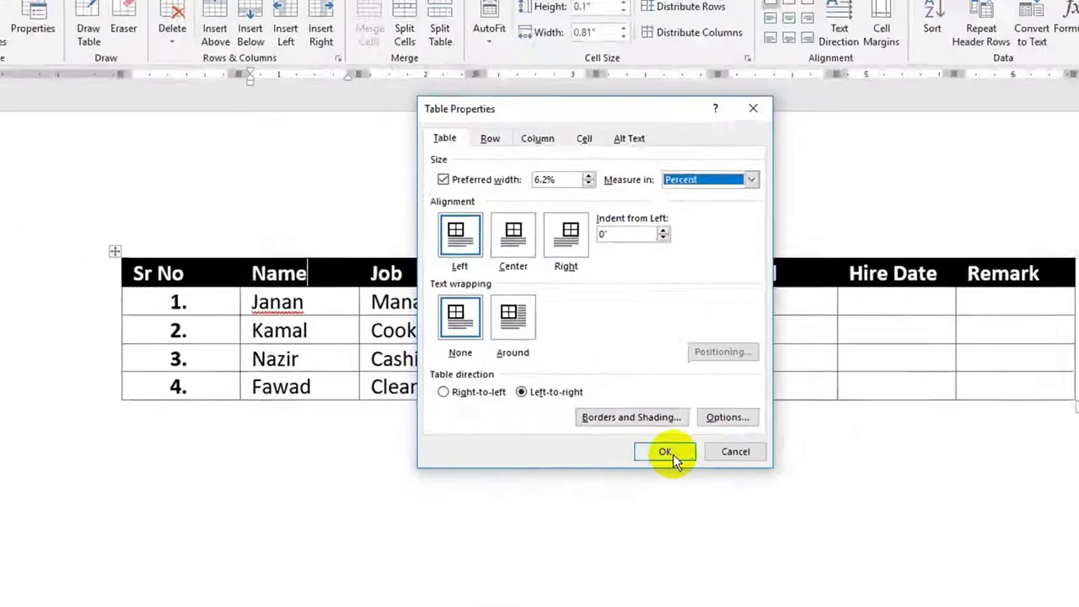
click(873, 559)
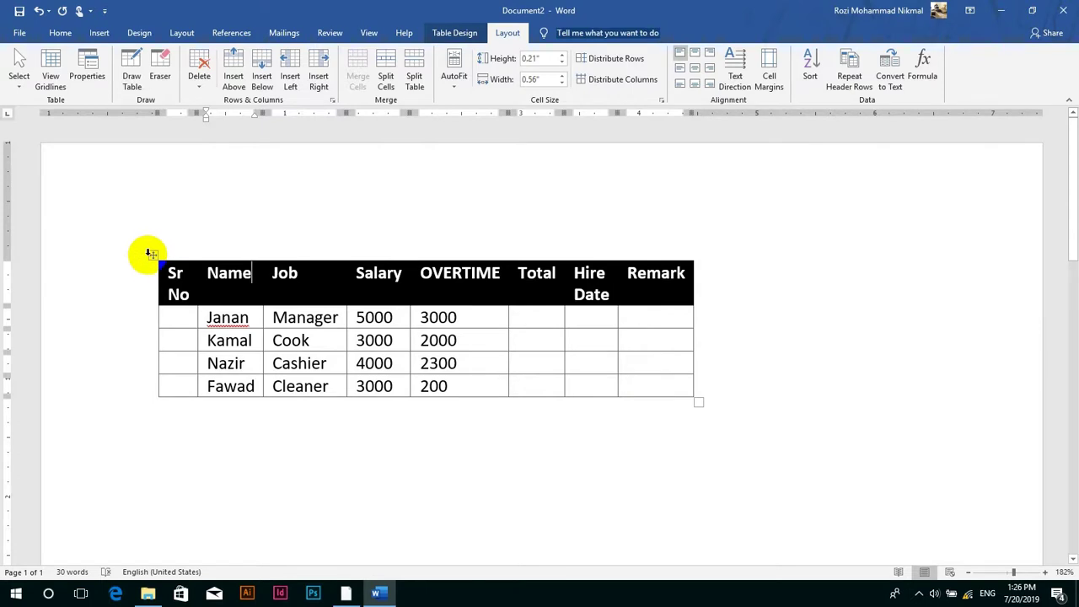
click(154, 255)
- Set the table's alignment to Right in Table Properties
click(88, 72)
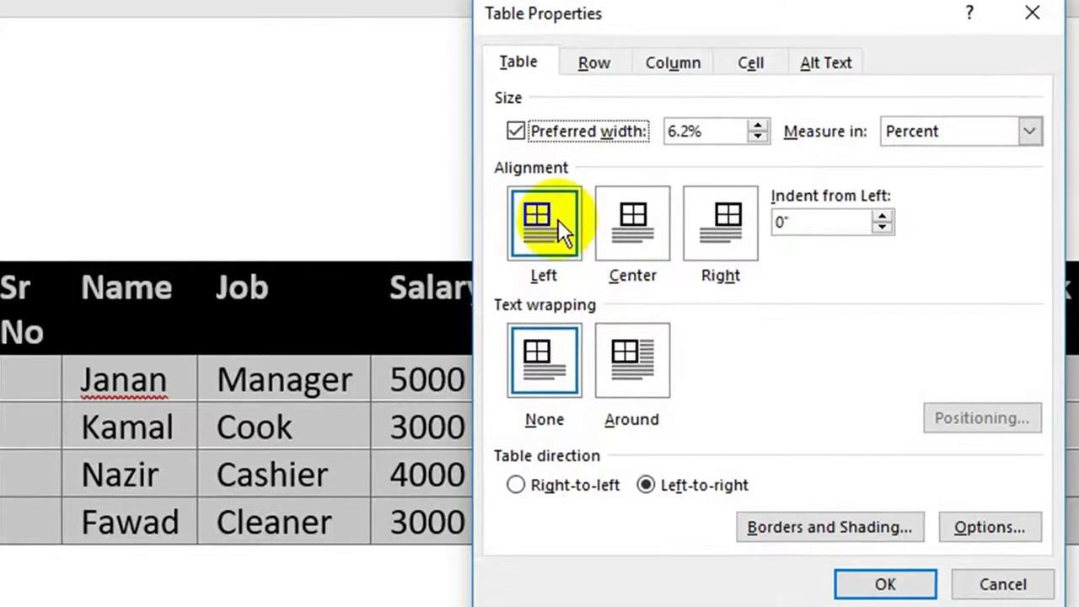
click(605, 224)
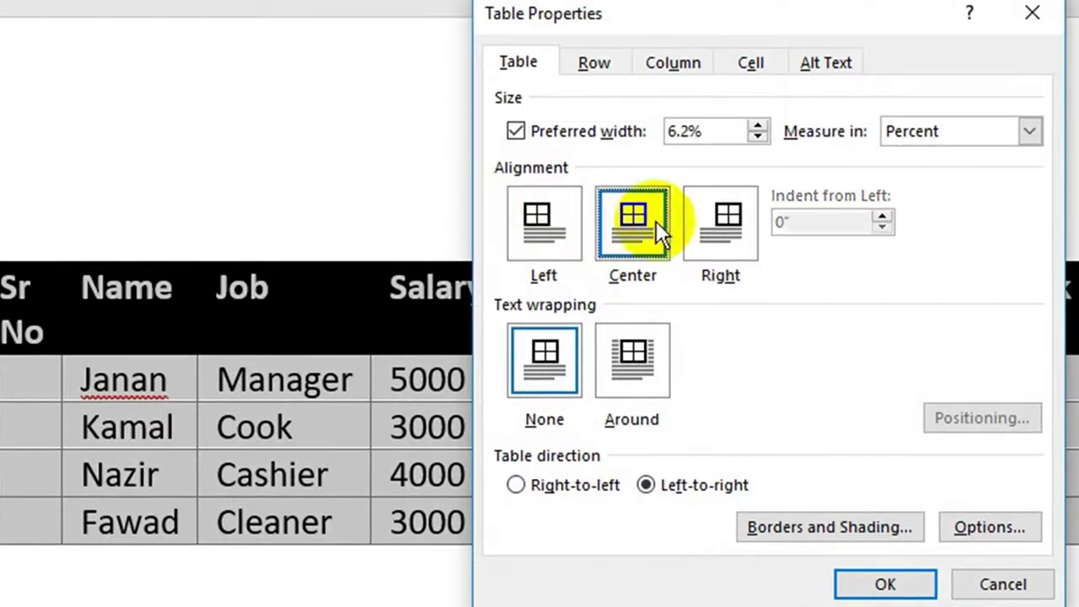
click(755, 244)
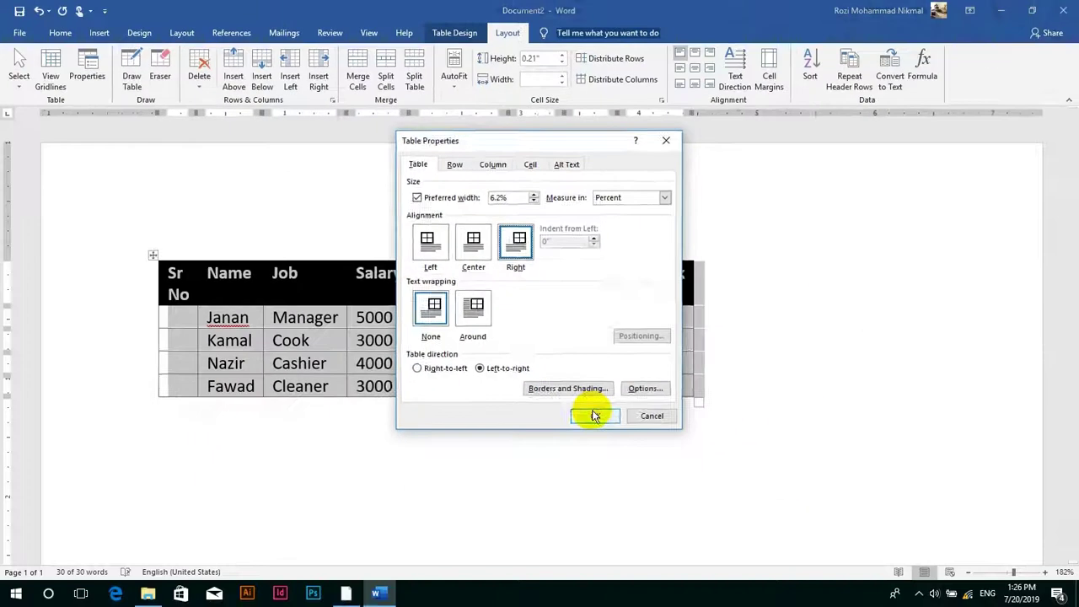
click(885, 585)
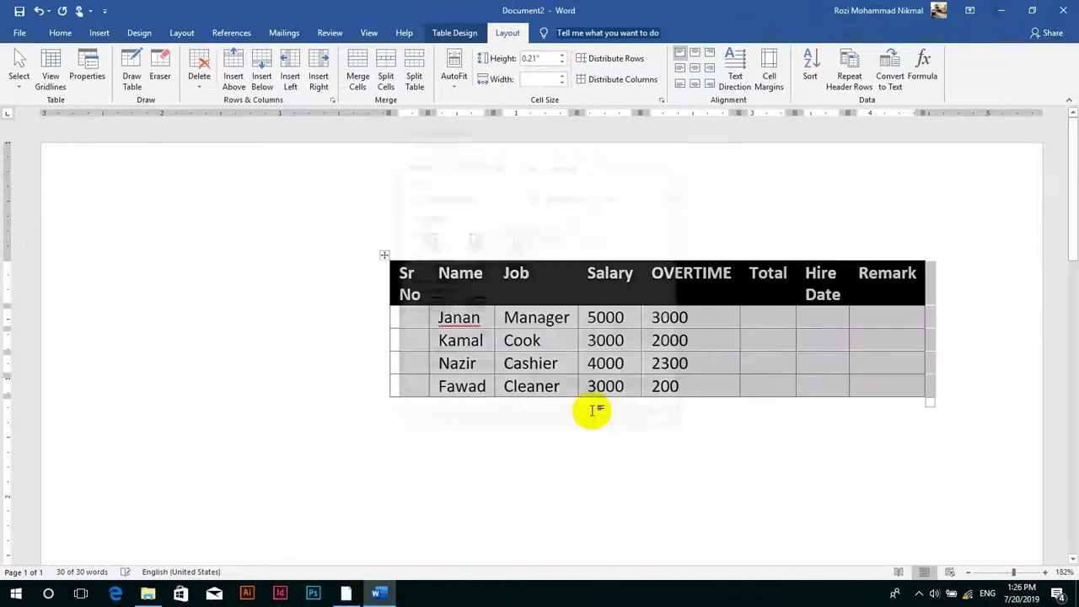
- Try centre, right and left alignment with Home's align buttons, ending left-aligned
click(71, 35)
click(316, 79)
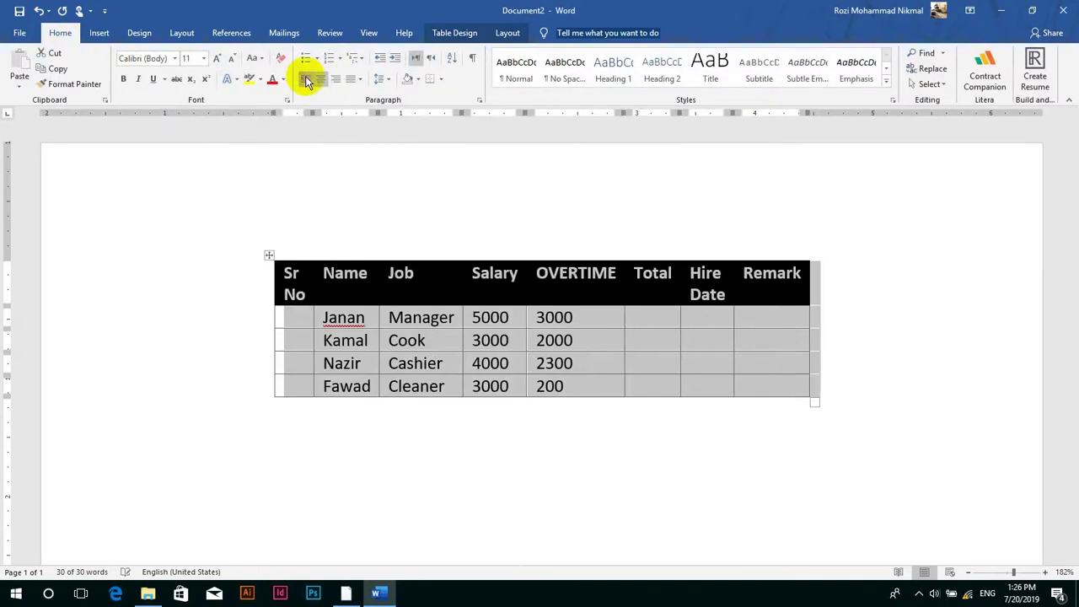
click(306, 79)
click(306, 82)
click(306, 81)
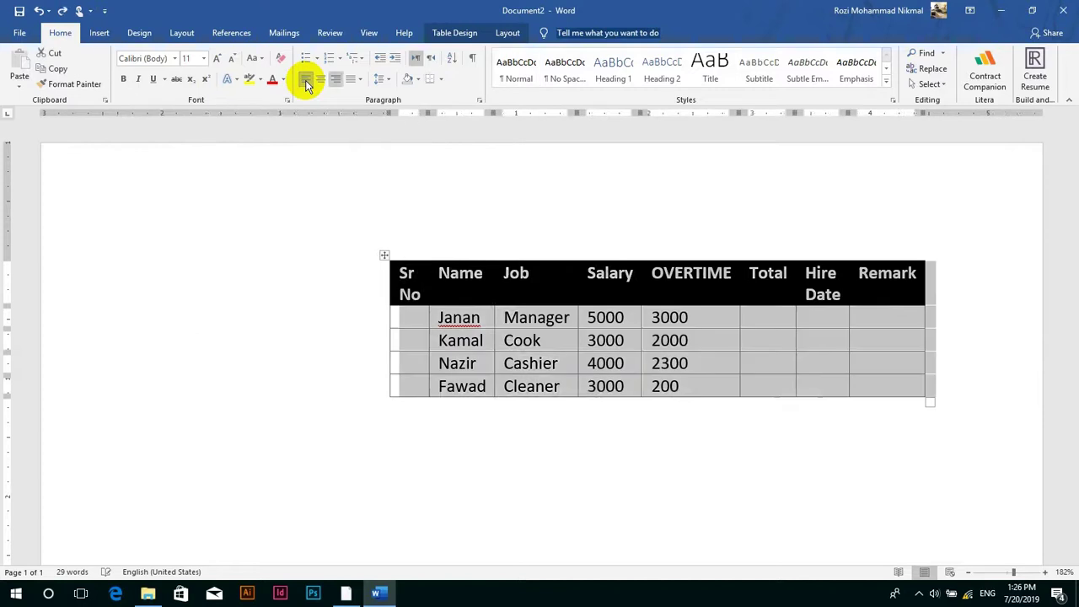
click(306, 82)
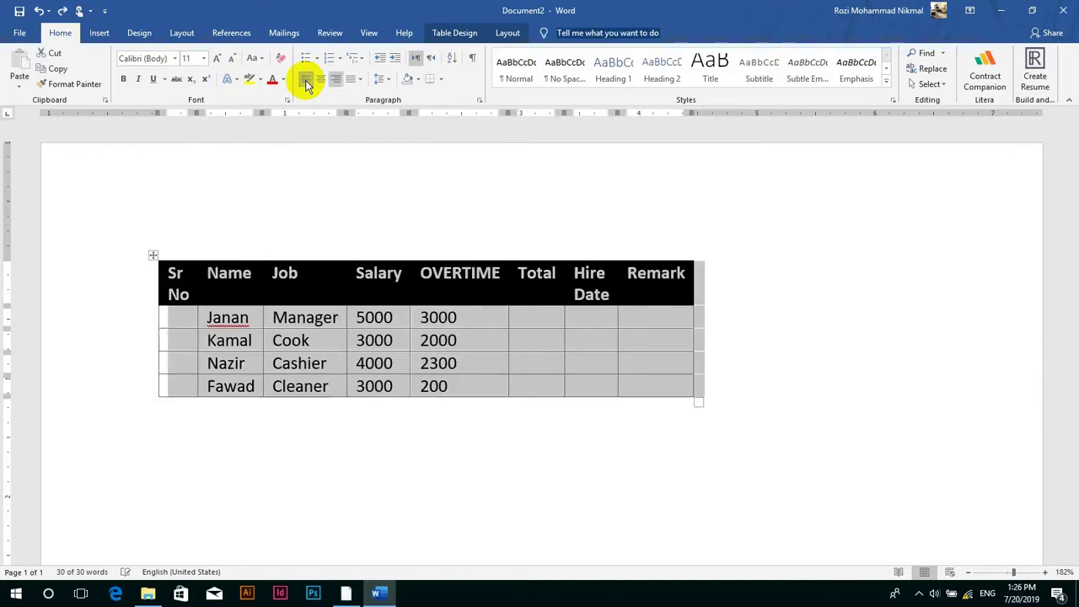
click(507, 33)
click(87, 74)
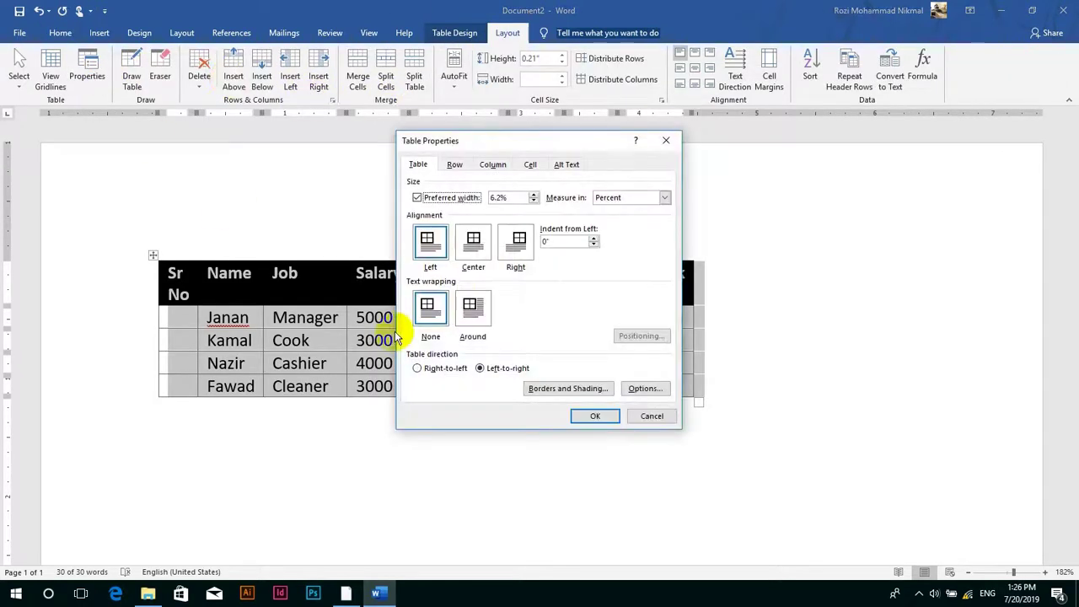
- Try each table alignment, then settle on Left with a 0.6-inch indent from left
click(437, 255)
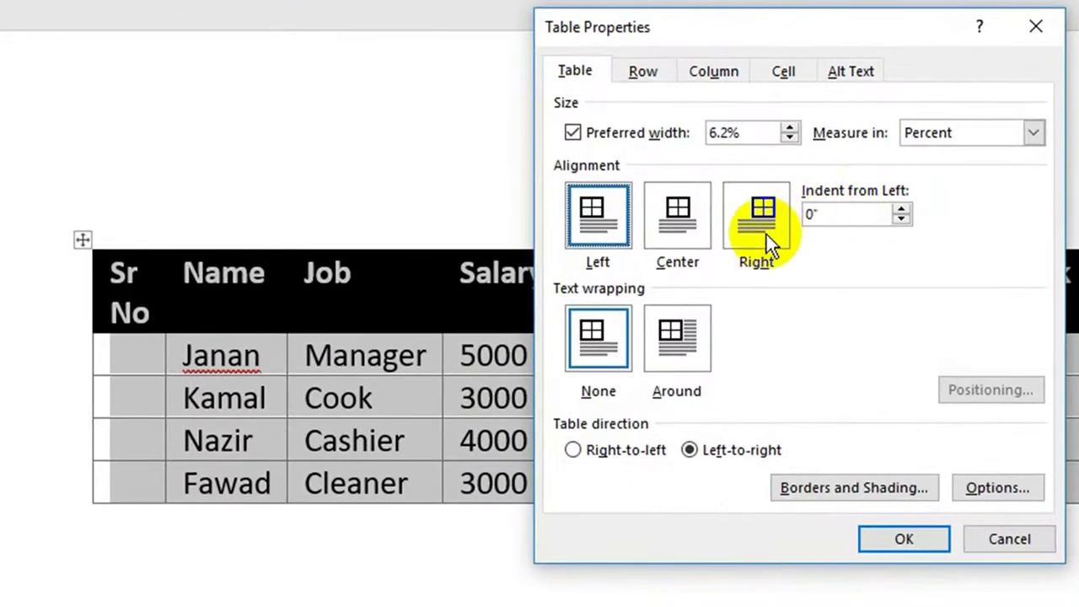
click(521, 250)
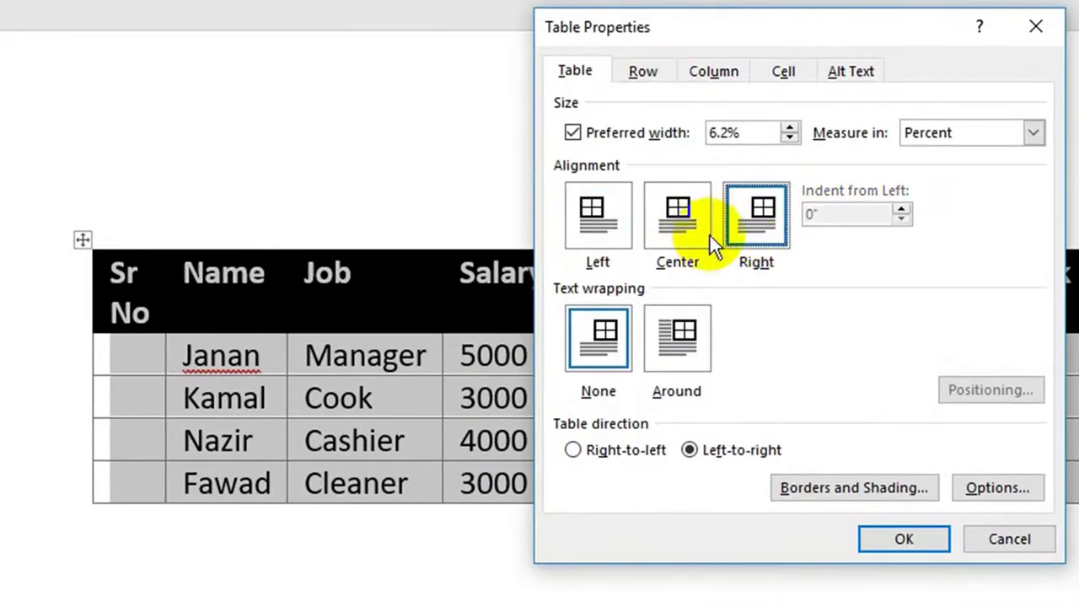
click(675, 206)
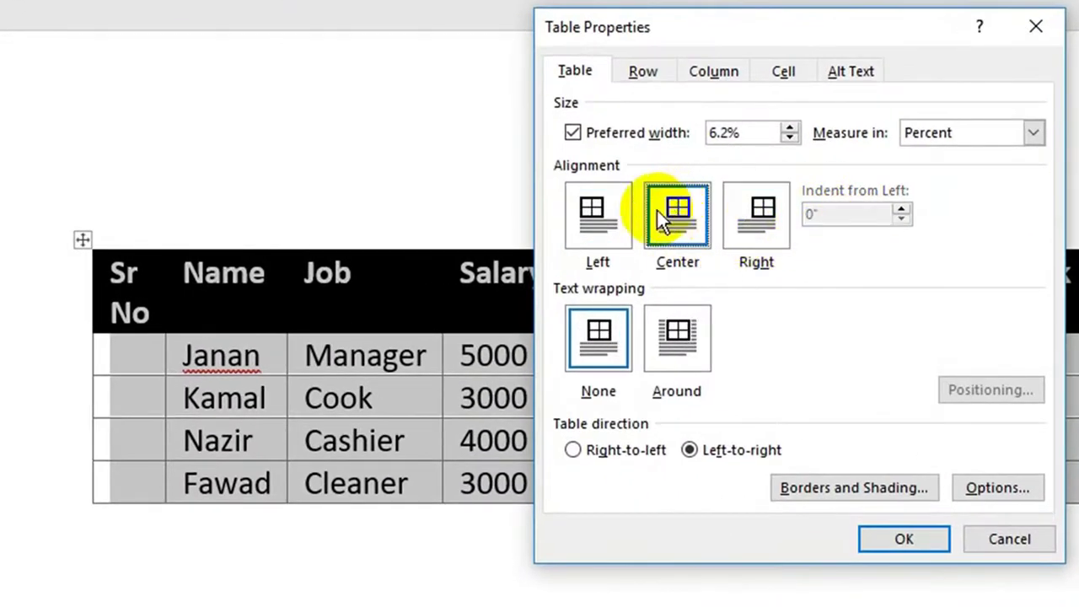
click(603, 224)
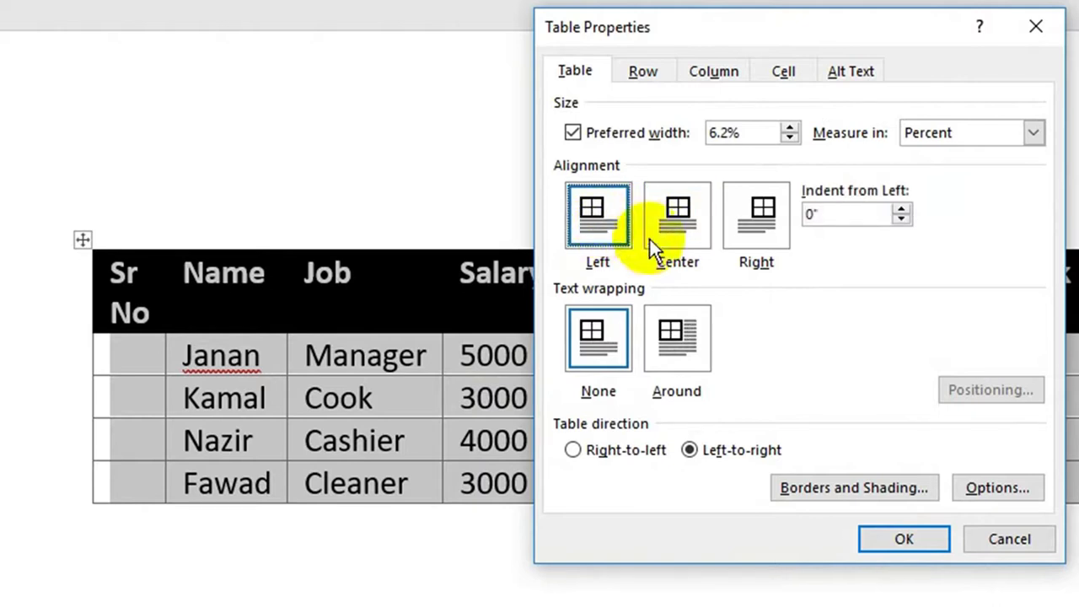
click(910, 204)
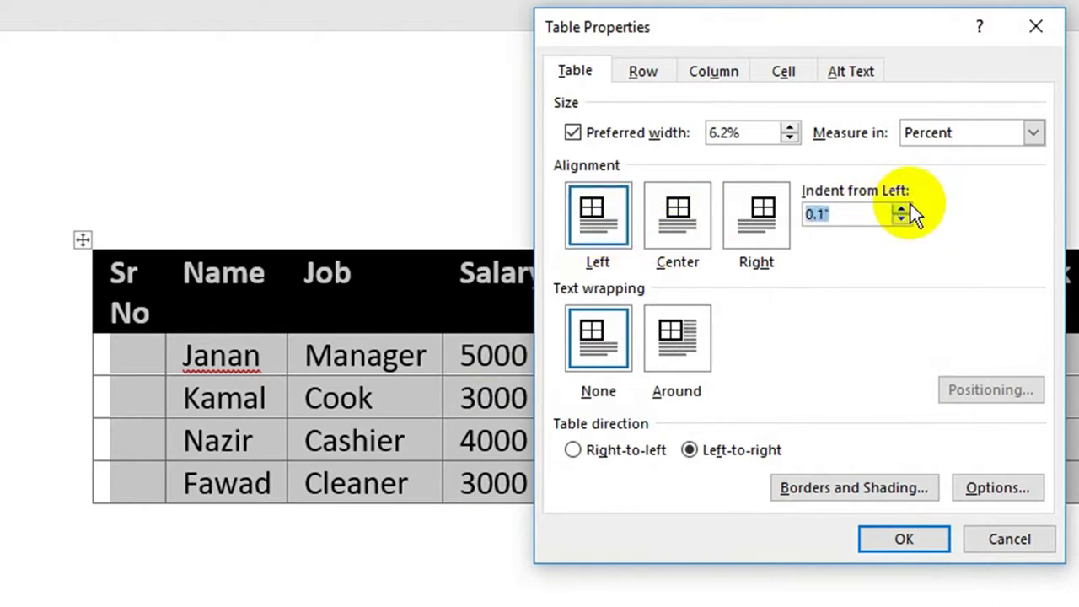
click(911, 204)
click(910, 204)
click(911, 204)
click(911, 204)
click(911, 204)
click(890, 544)
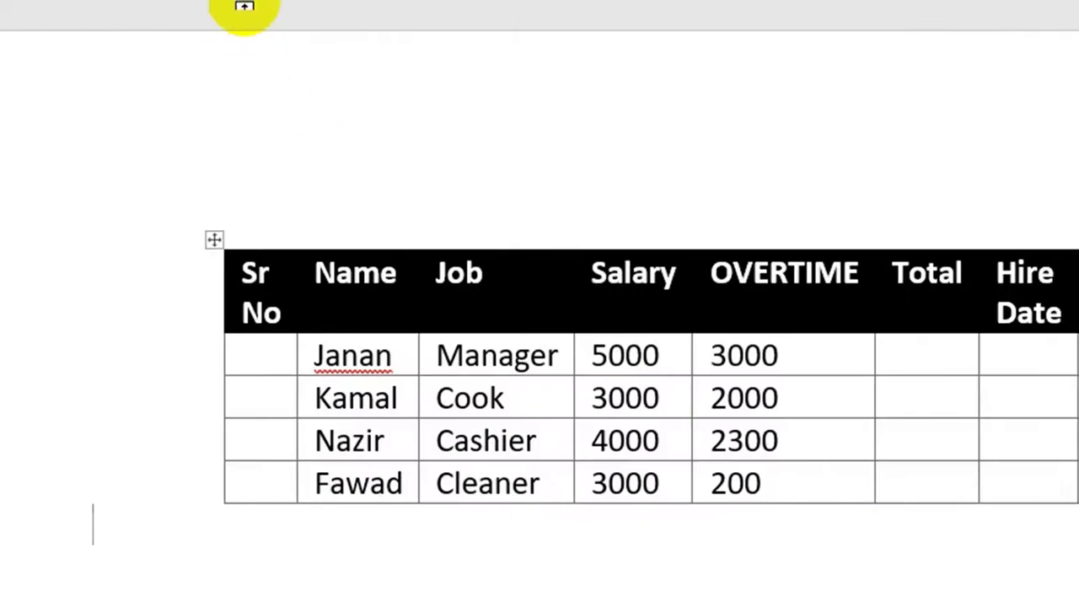
- Open and cancel the Paragraph dialog for the Sr header, then undo the 0.6-inch indent
click(217, 284)
double_click(249, 286)
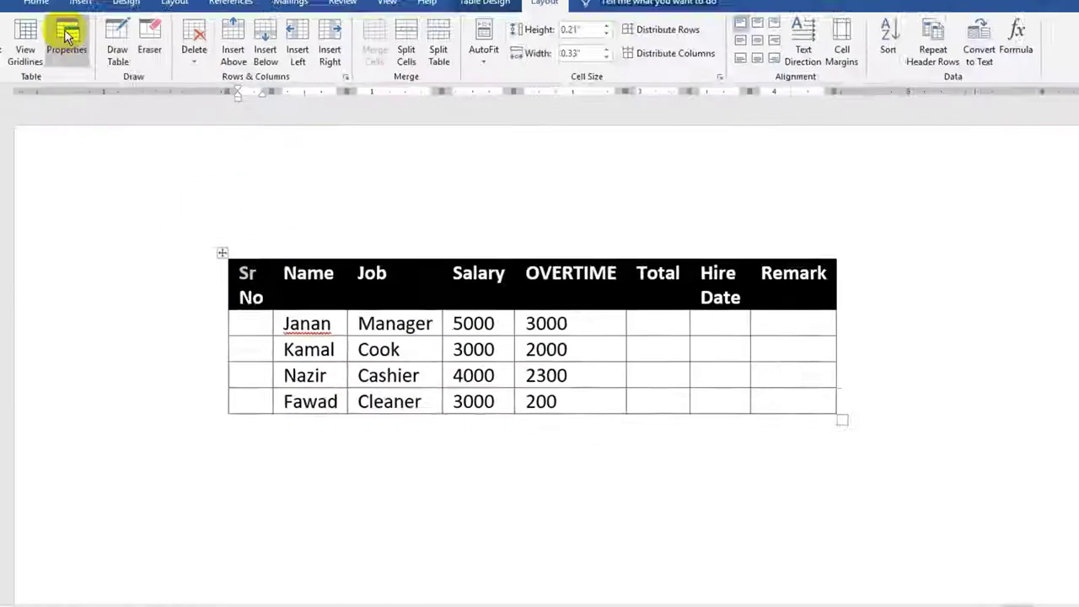
click(60, 32)
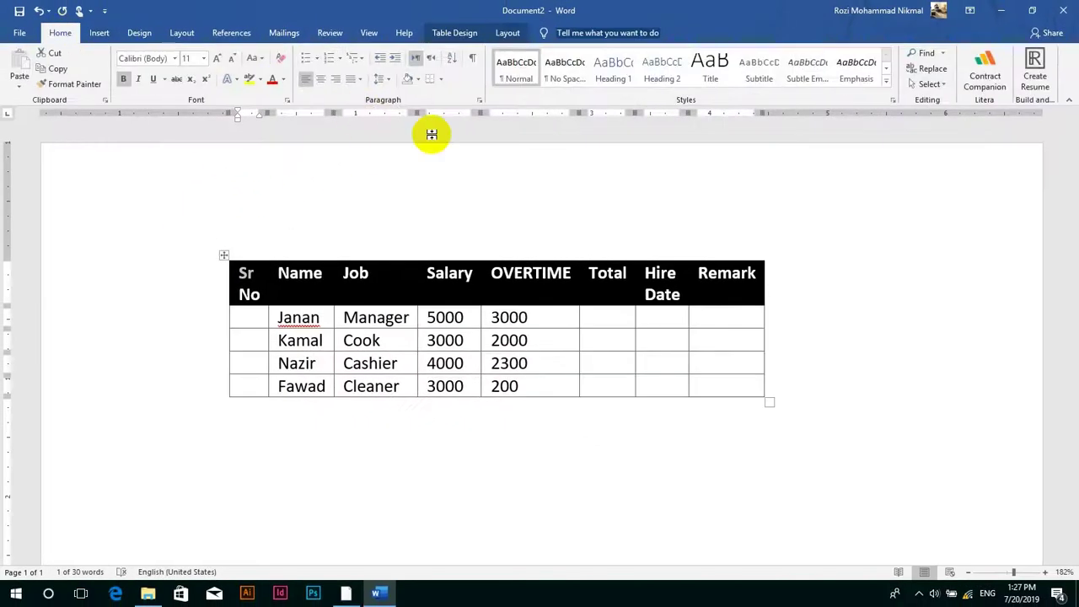
click(479, 99)
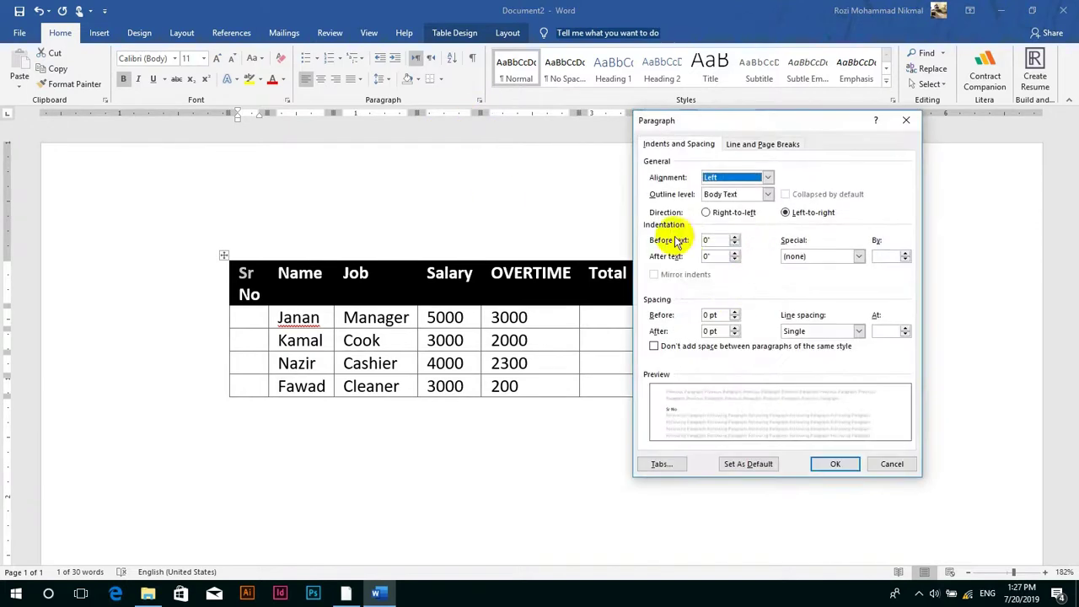
click(890, 462)
key(ctrl+z)
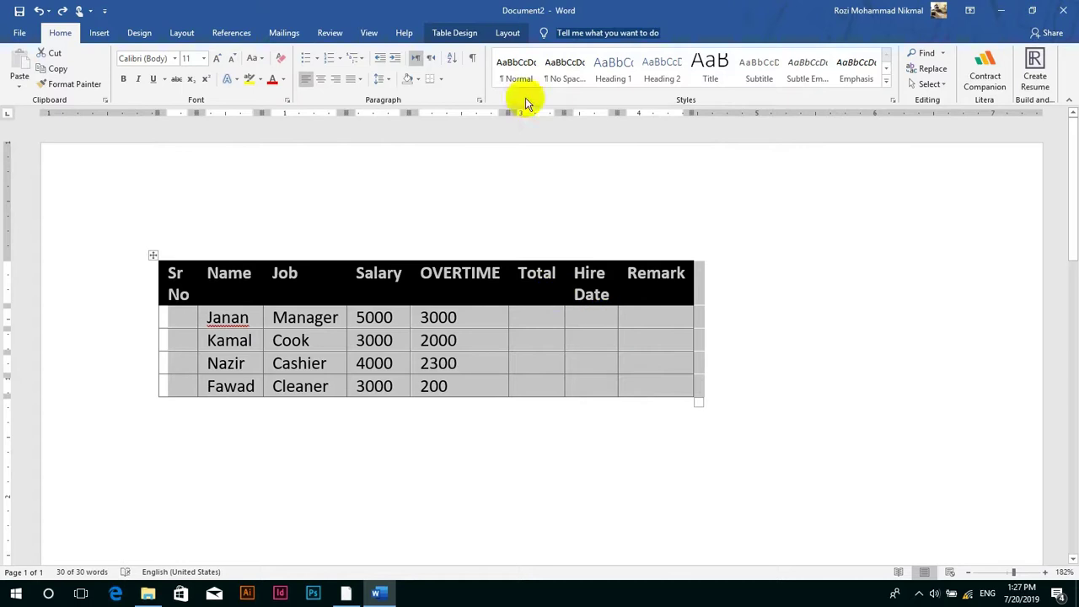
- Generate sample paragraphs with =rand() below the table, then drag the table into the first paragraph
click(508, 35)
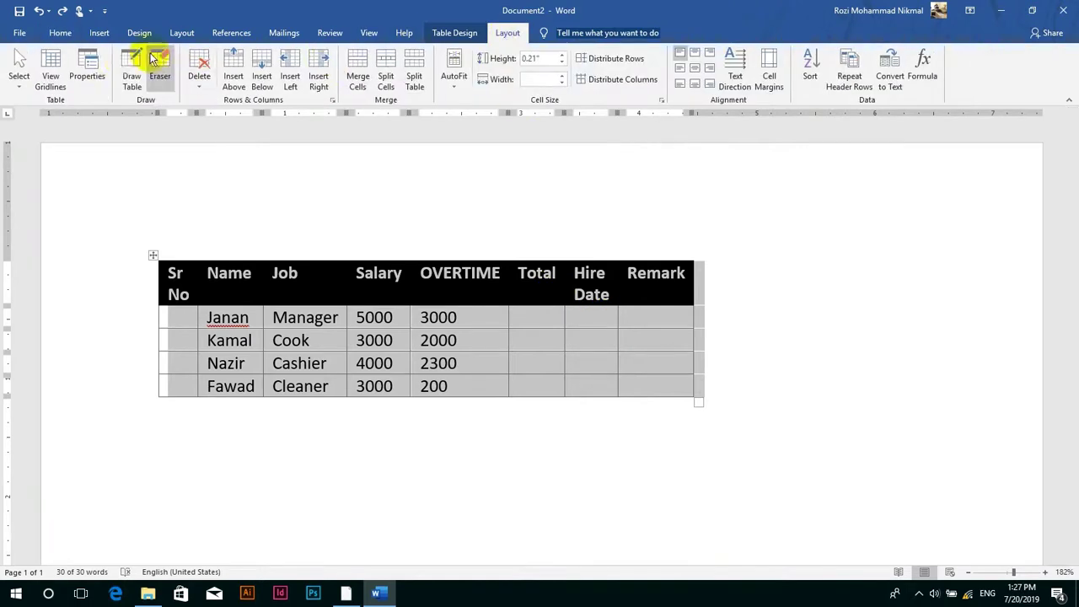
click(87, 69)
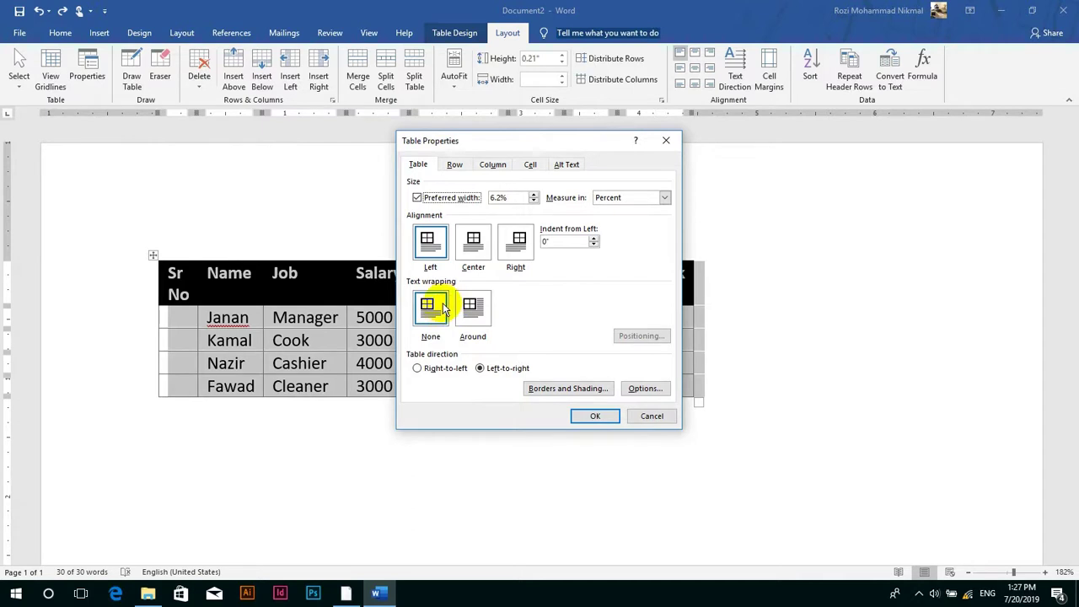
click(651, 416)
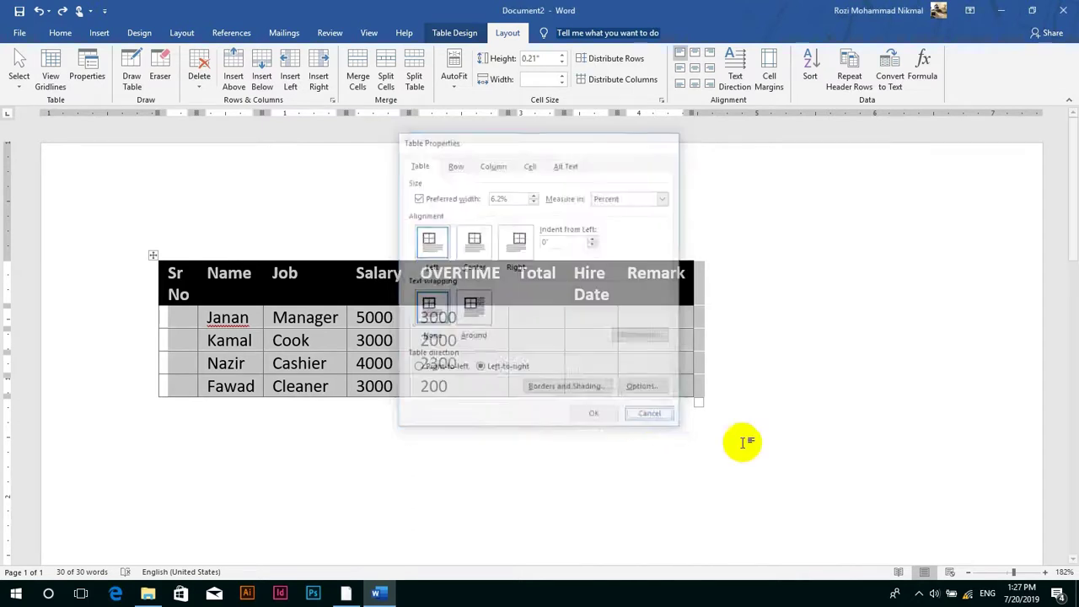
click(754, 332)
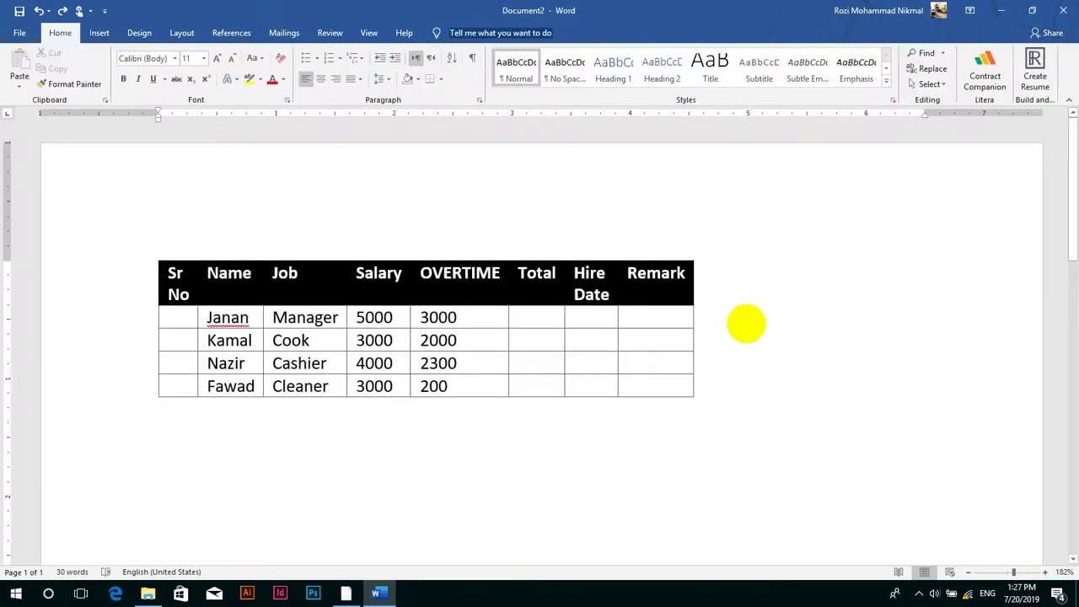
text(=)
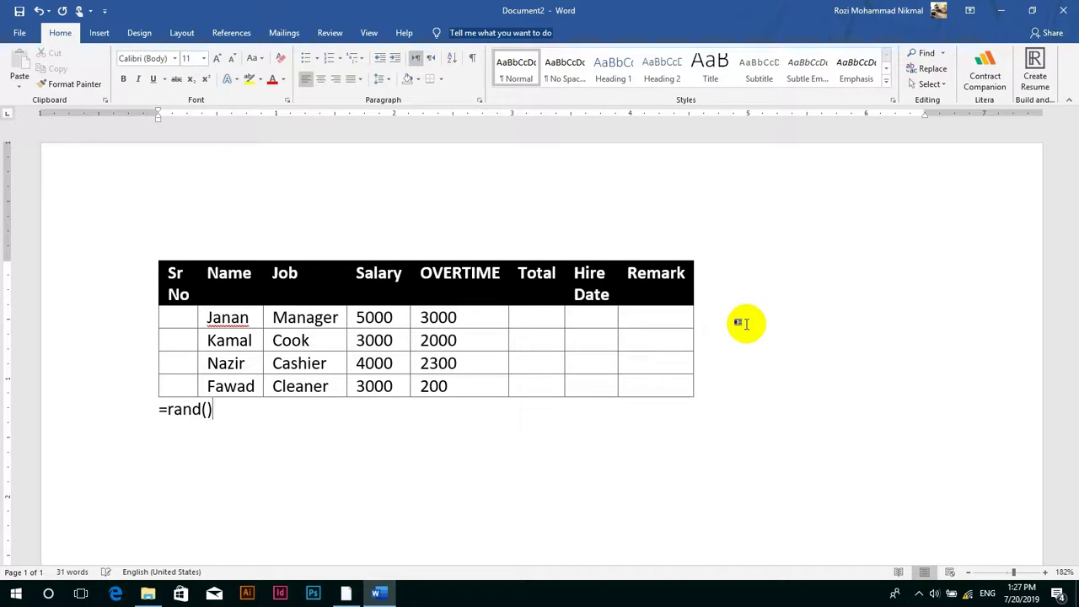
text(rand())
key(Return)
scroll(245, 417, up, 5)
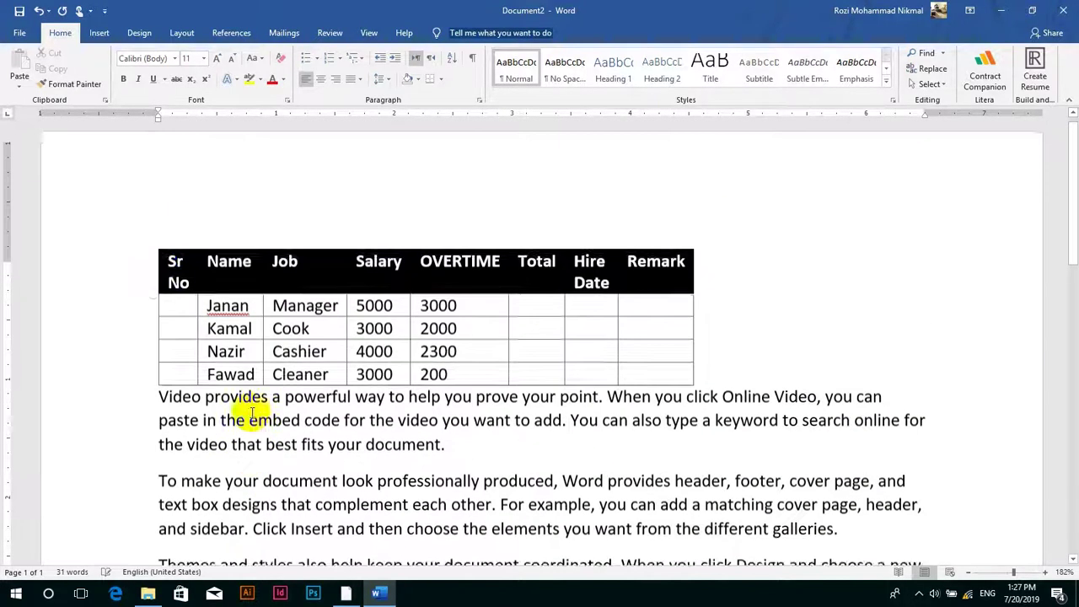
drag(153, 256, 274, 412)
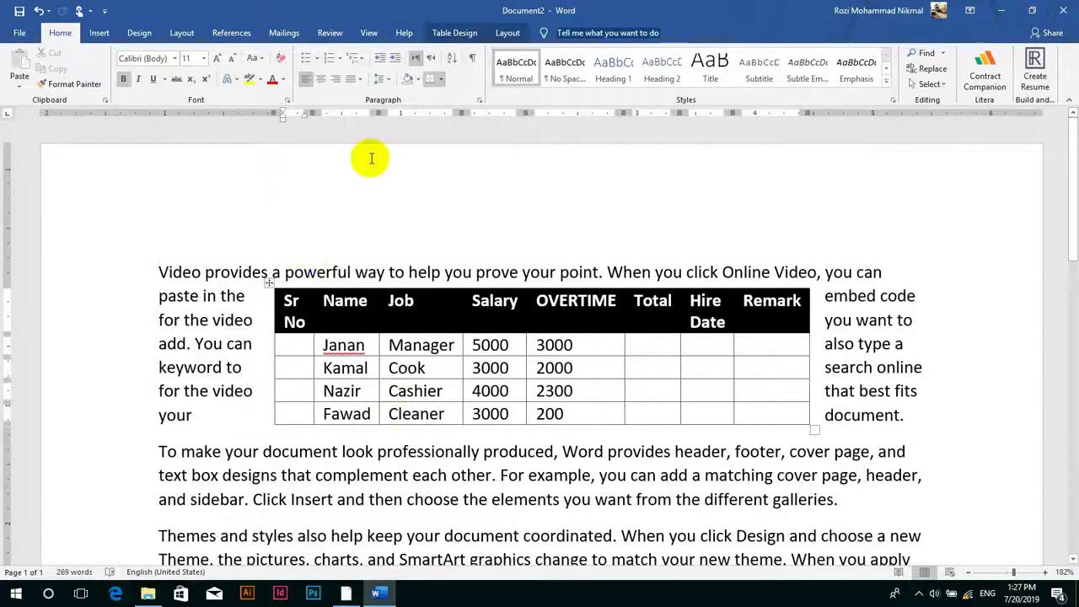
- Set the table's text wrapping to None in Table Properties
click(507, 33)
click(88, 71)
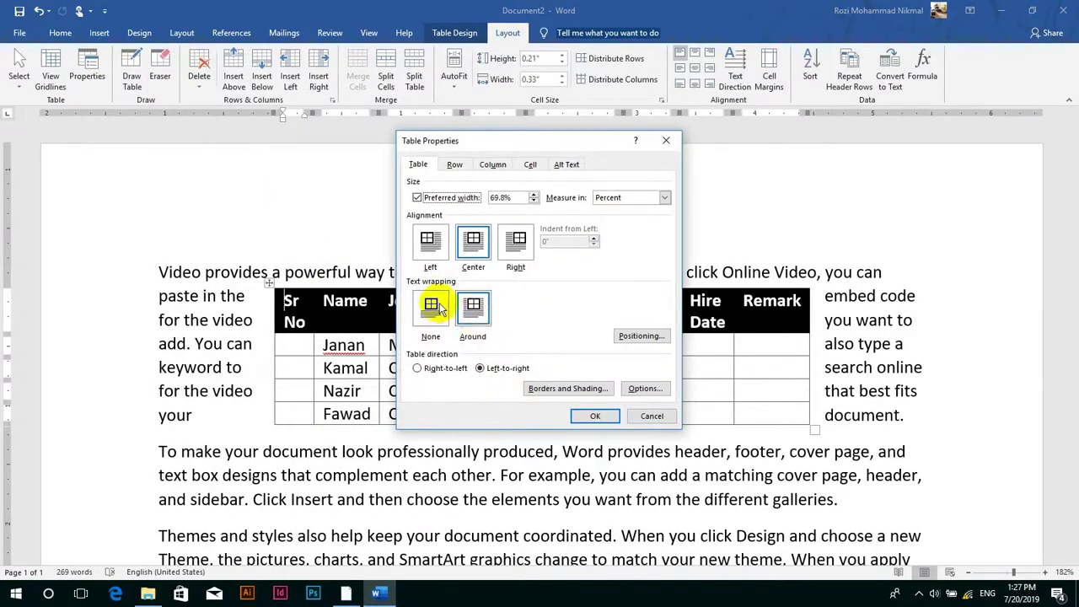
click(432, 307)
click(595, 415)
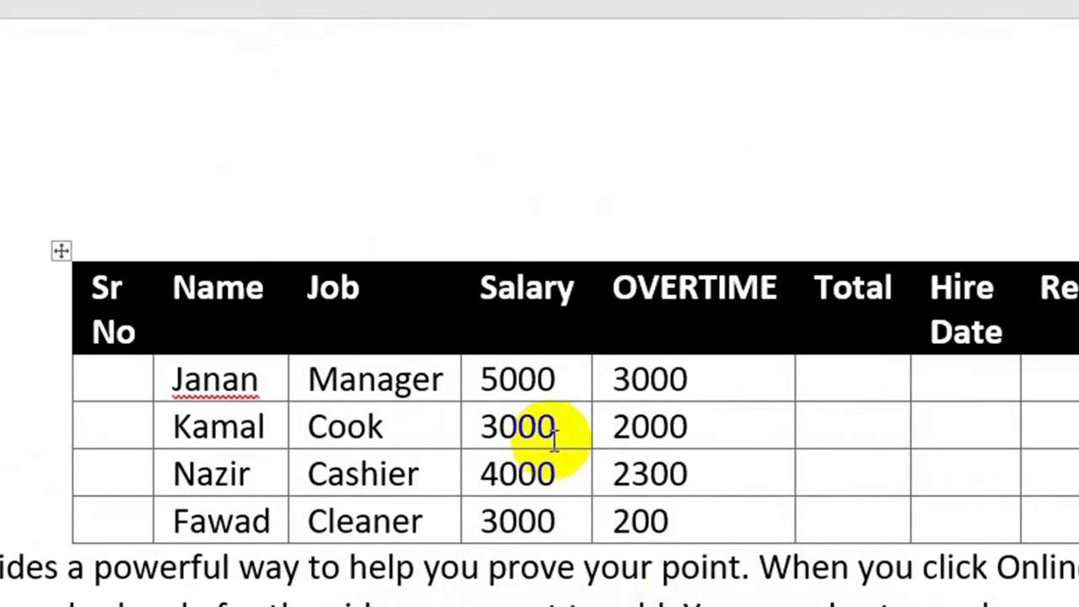
- Set text wrapping back to Around, then undo the table's last move
click(555, 437)
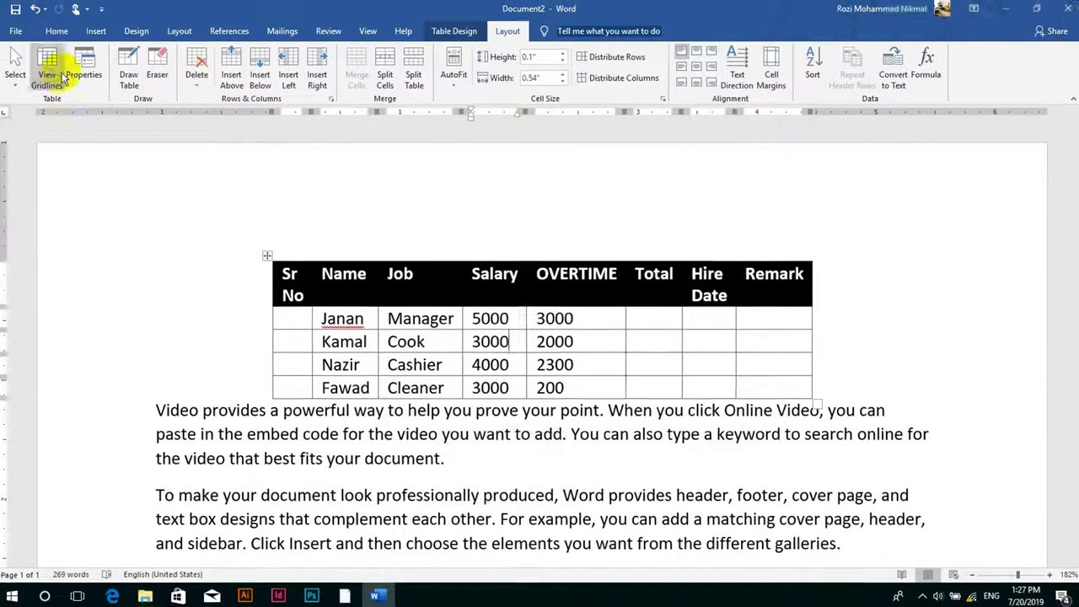
click(86, 67)
click(487, 309)
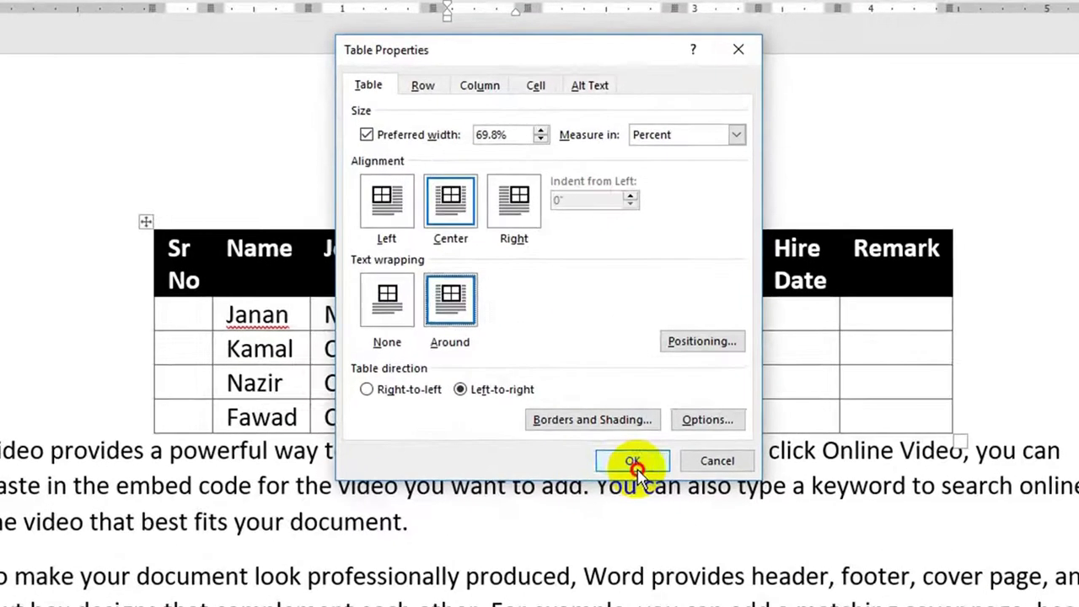
click(630, 460)
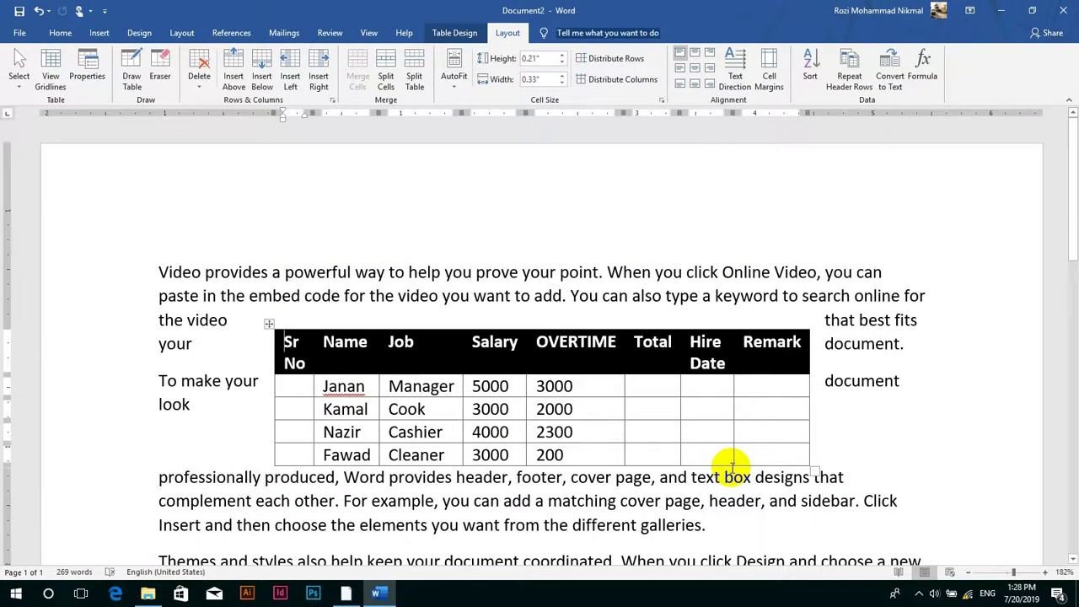
key(ctrl+z)
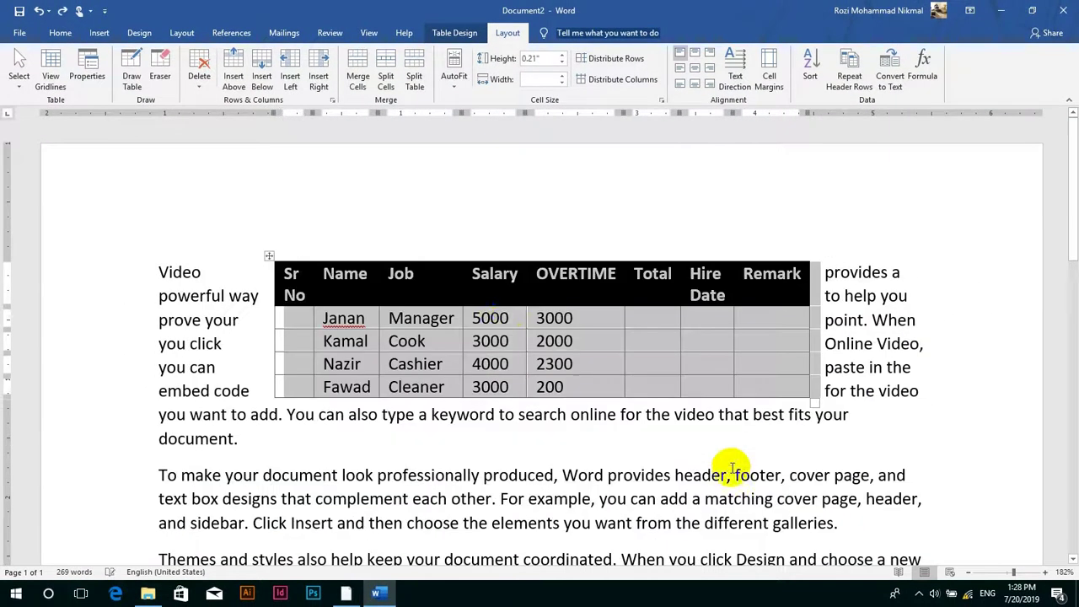
click(90, 63)
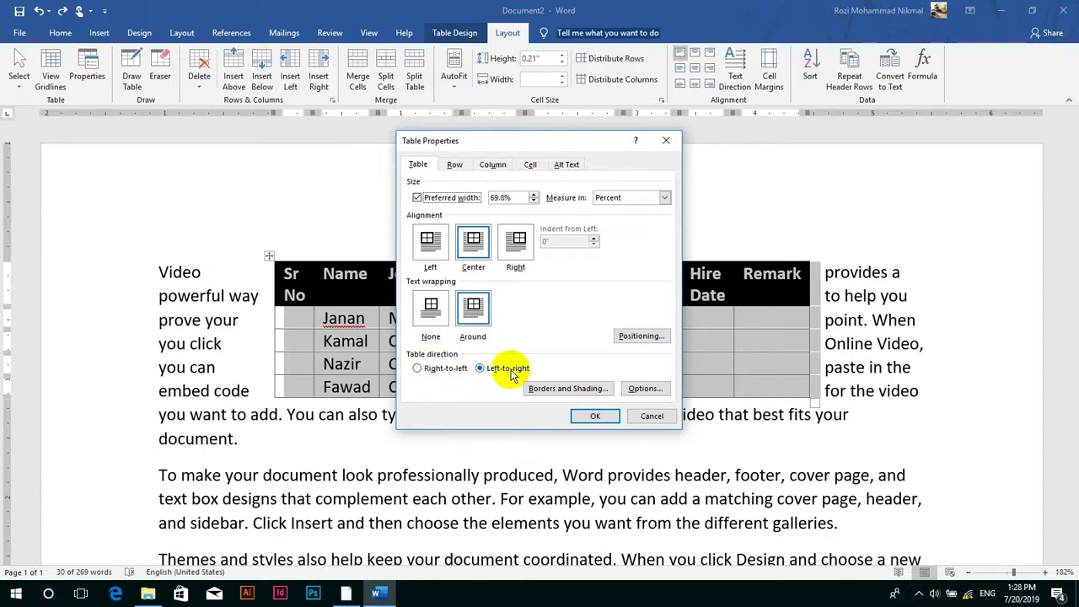
- Position the table horizontally at Left relative to Page, keeping vertical relative to Paragraph
click(643, 336)
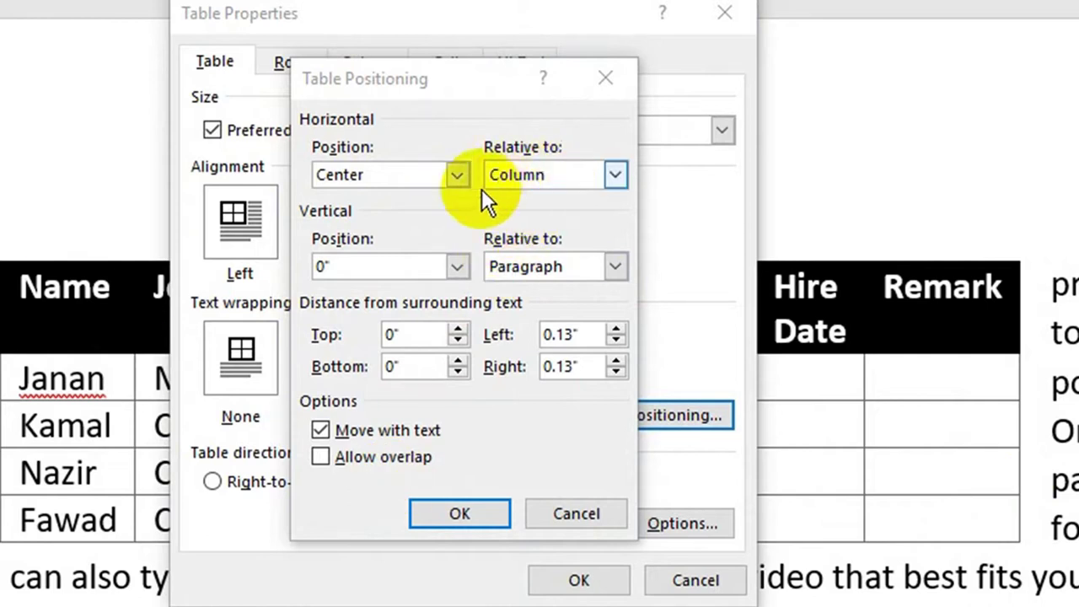
click(455, 177)
click(387, 195)
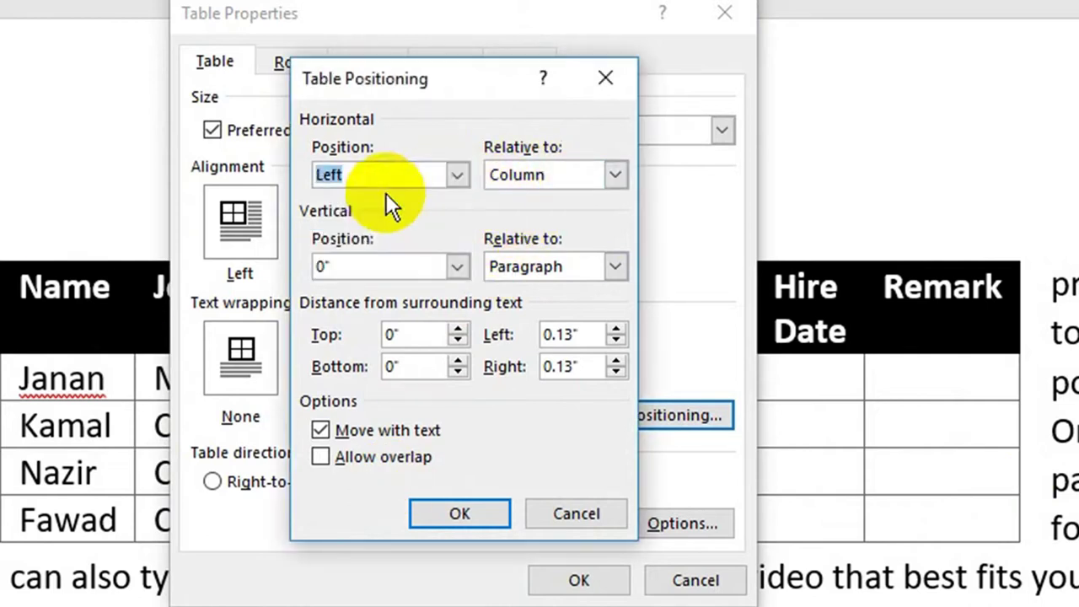
click(456, 176)
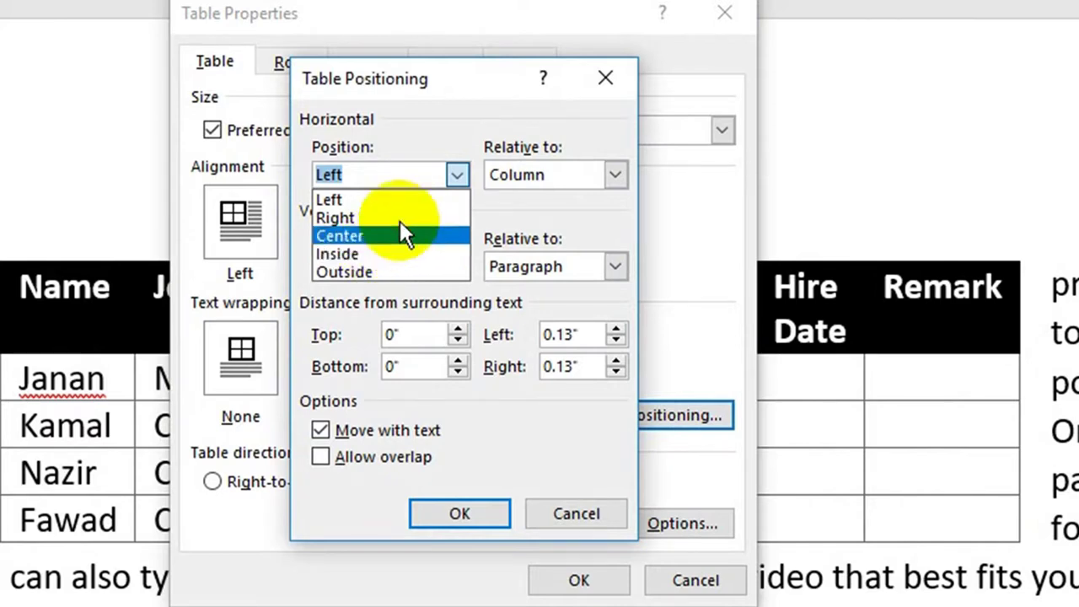
click(416, 205)
click(591, 174)
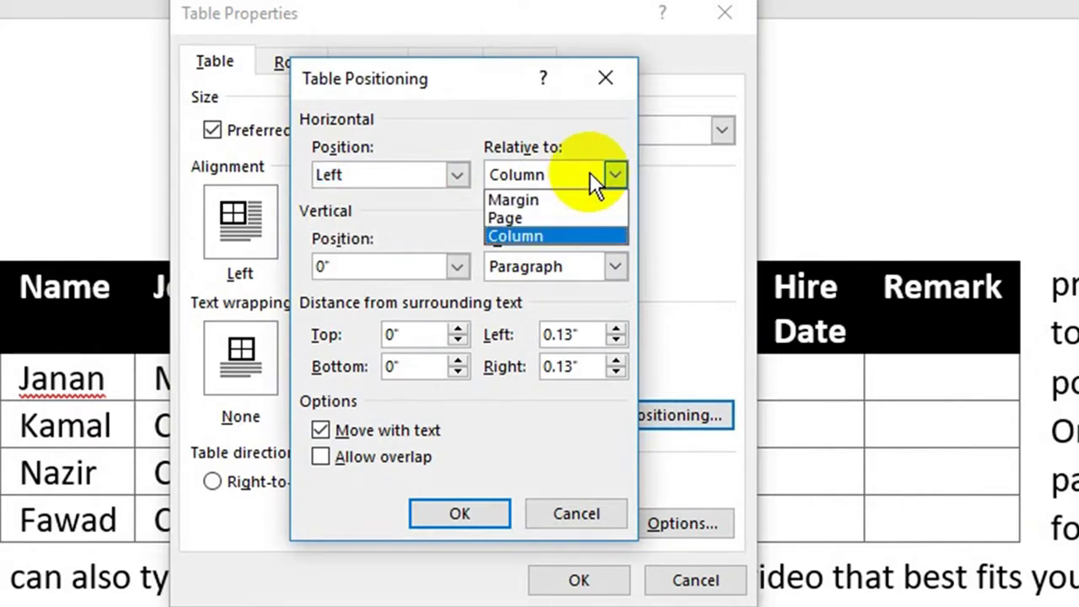
click(527, 212)
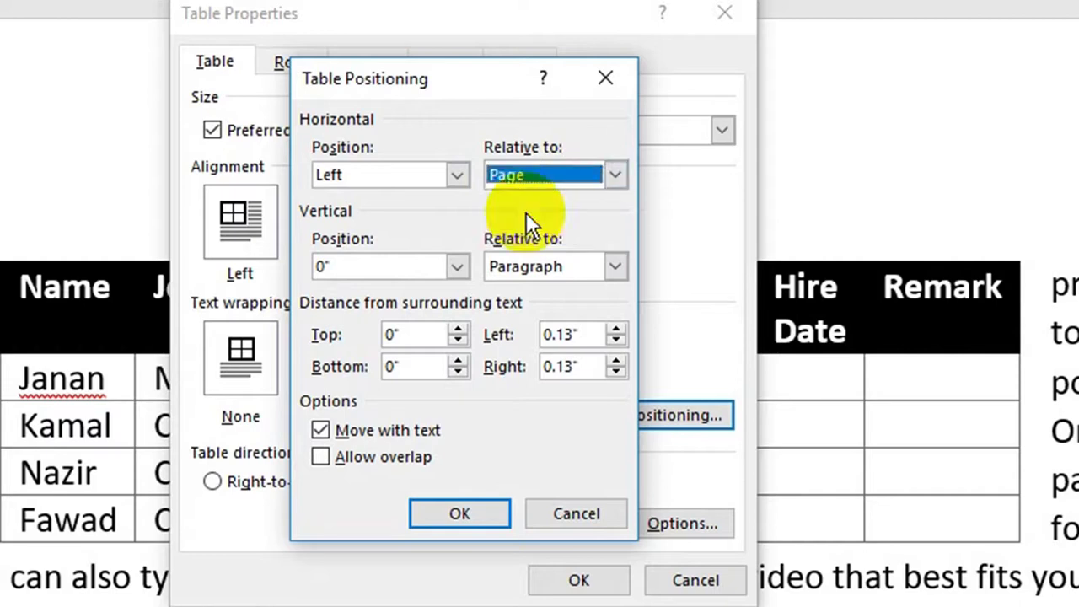
click(563, 176)
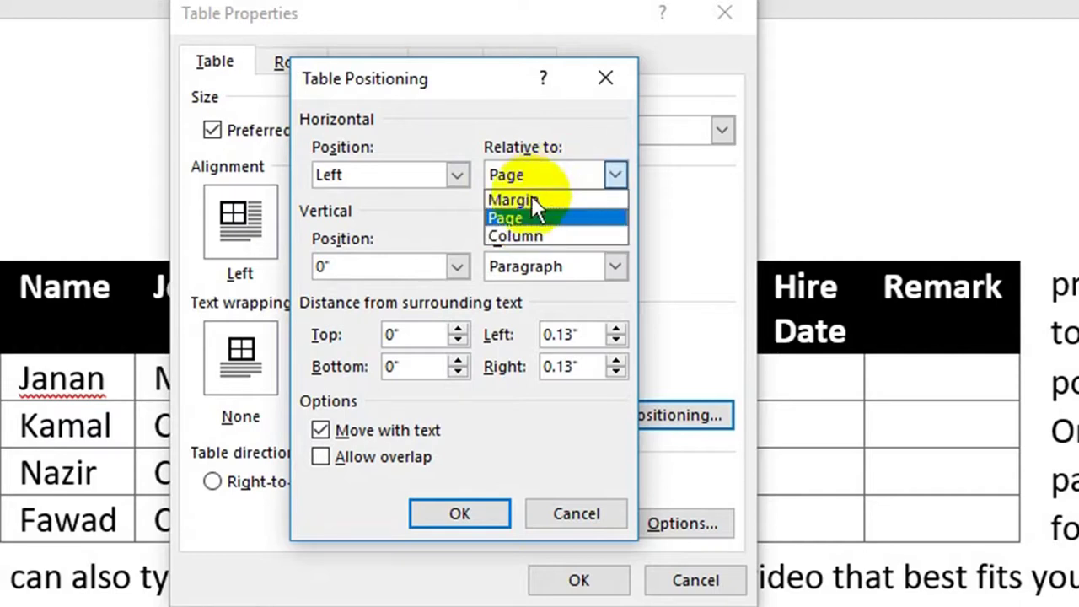
click(530, 201)
click(555, 179)
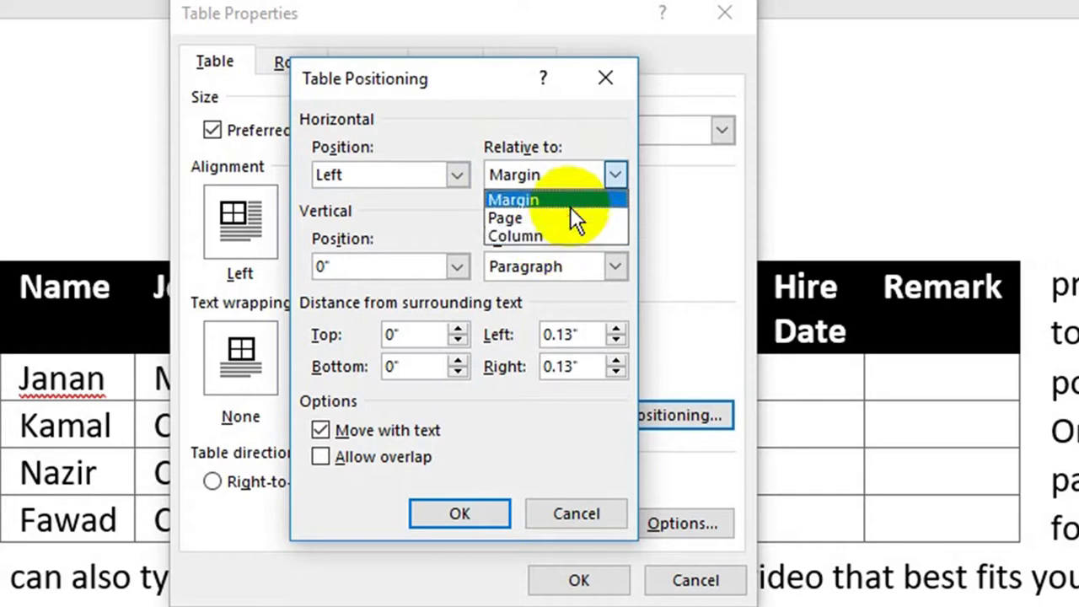
click(570, 202)
click(581, 184)
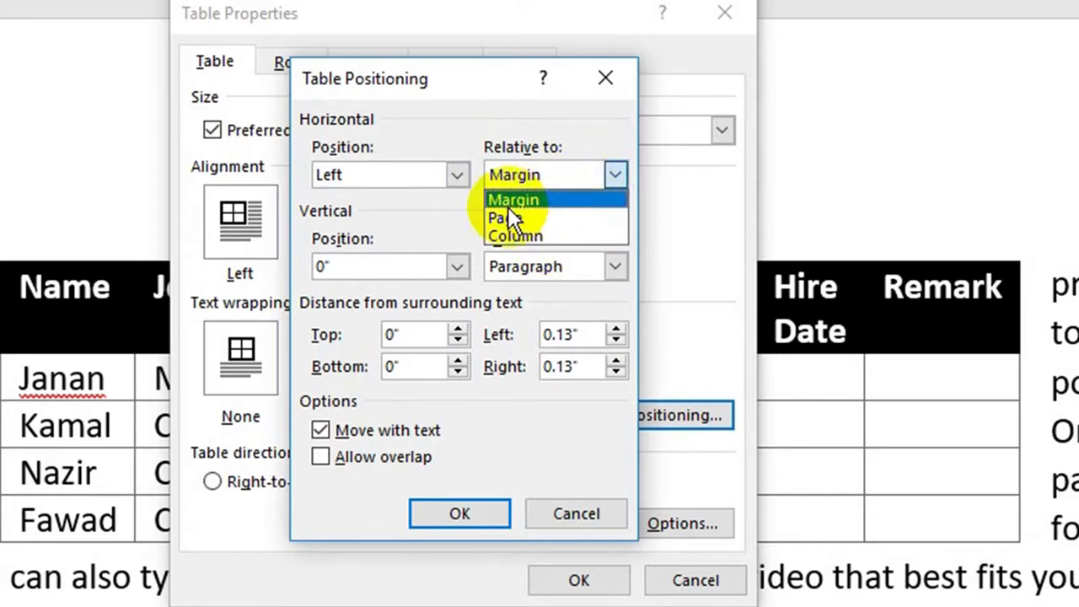
click(509, 215)
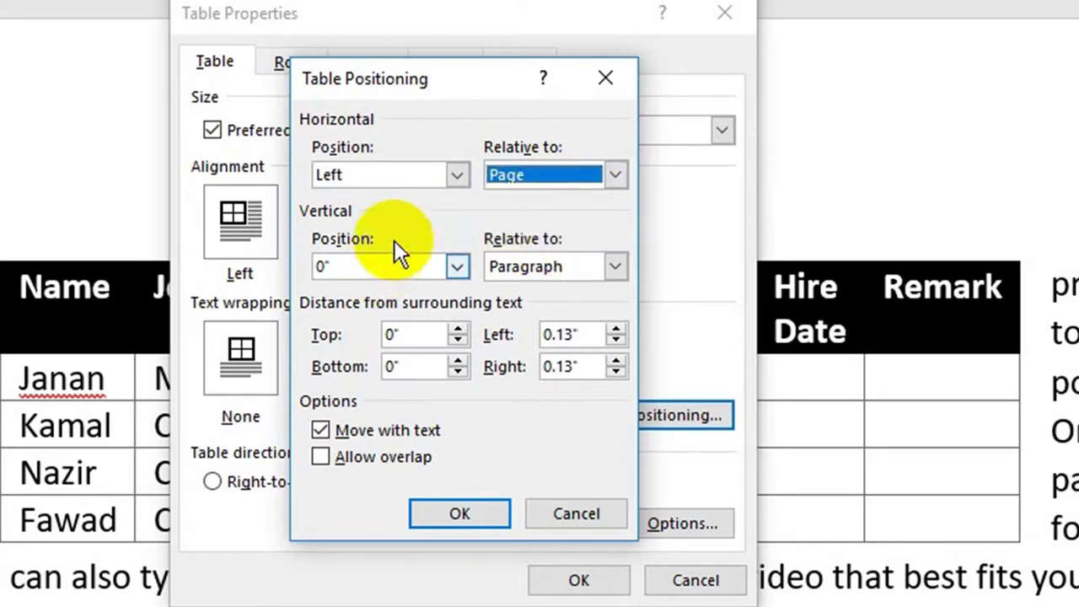
click(590, 269)
click(592, 268)
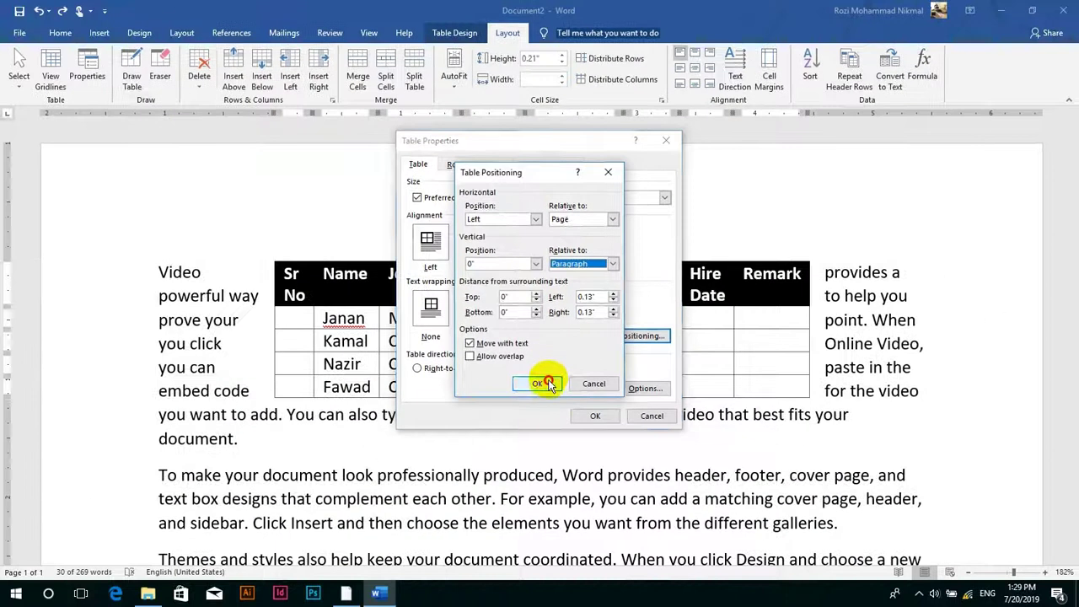
click(540, 384)
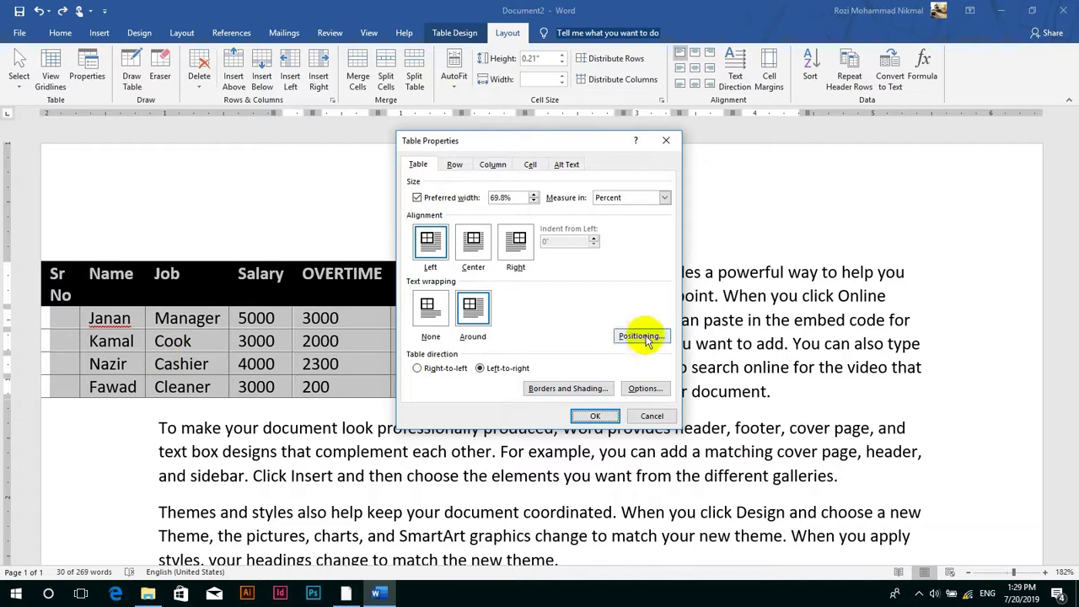
- Switch the horizontal reference to Margin and apply the table properties
click(643, 338)
click(598, 218)
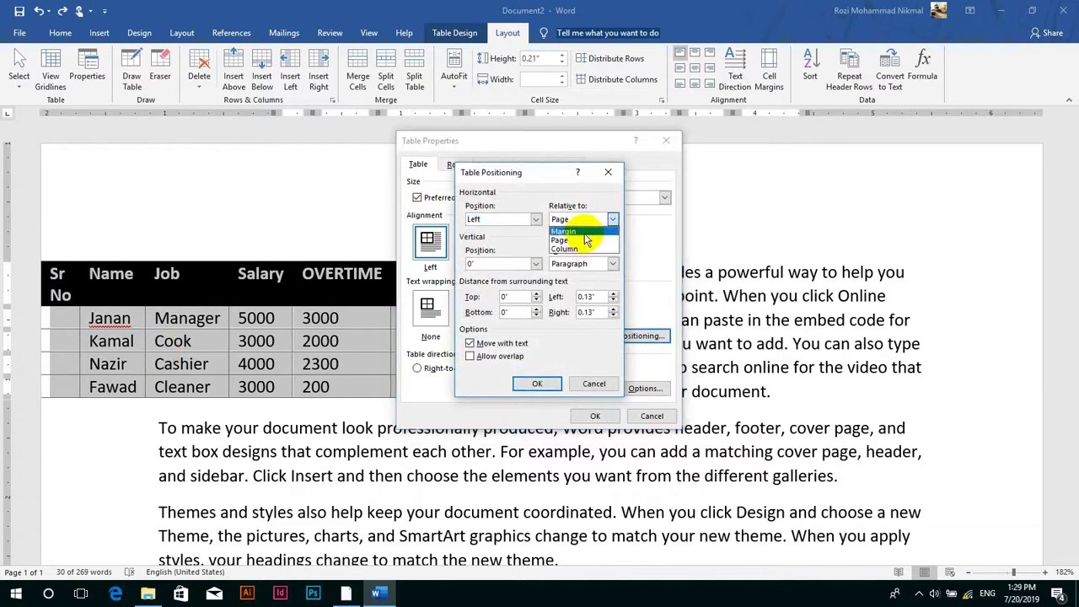
click(581, 231)
click(540, 383)
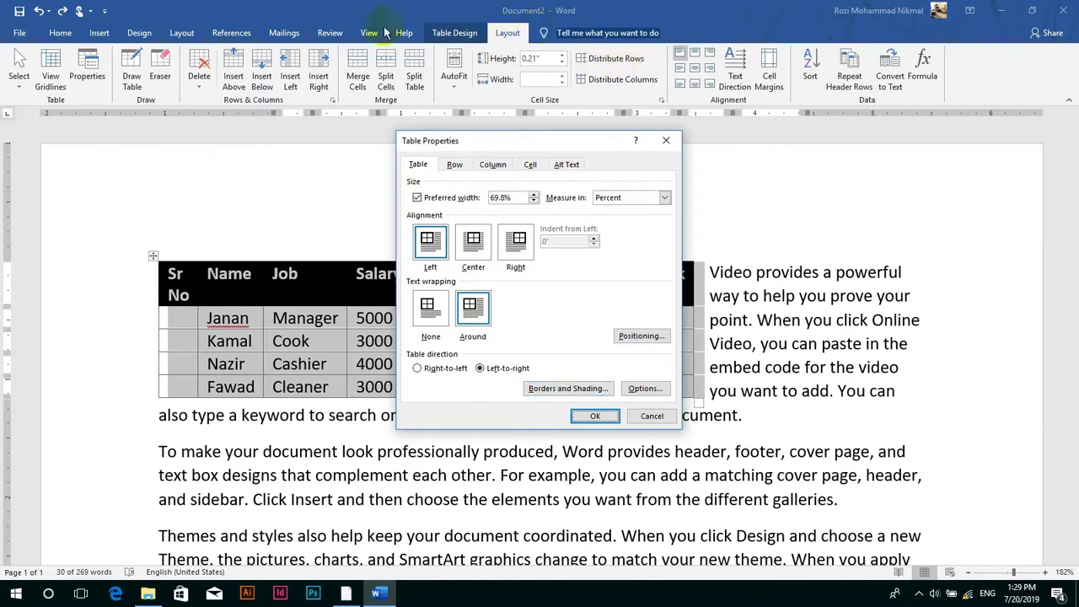
click(596, 418)
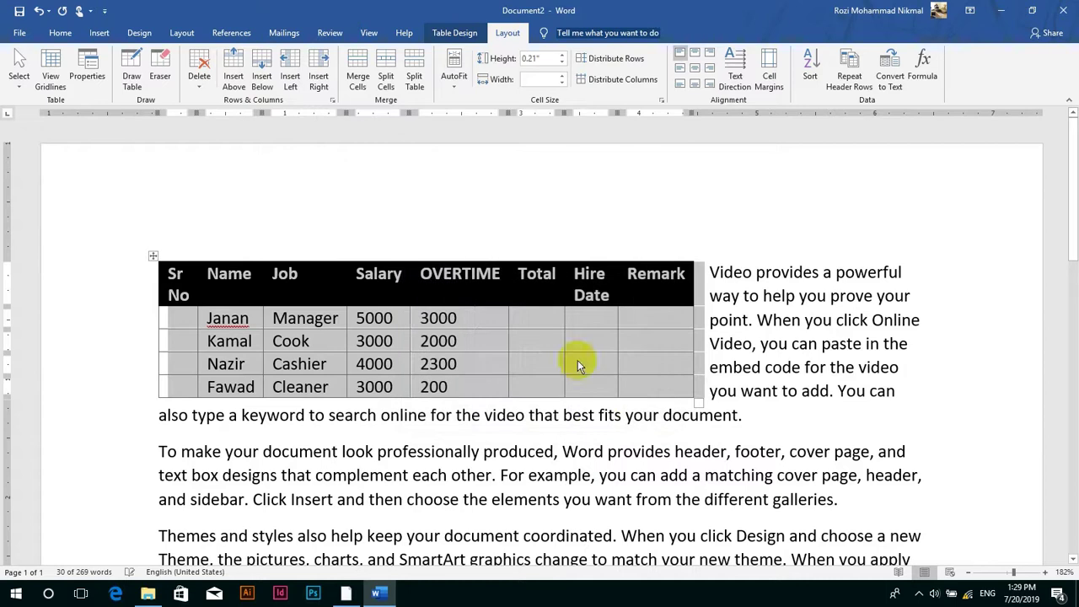
- Show and then hide the page gridlines, and bring up Table Properties for the employee table
click(365, 32)
click(251, 73)
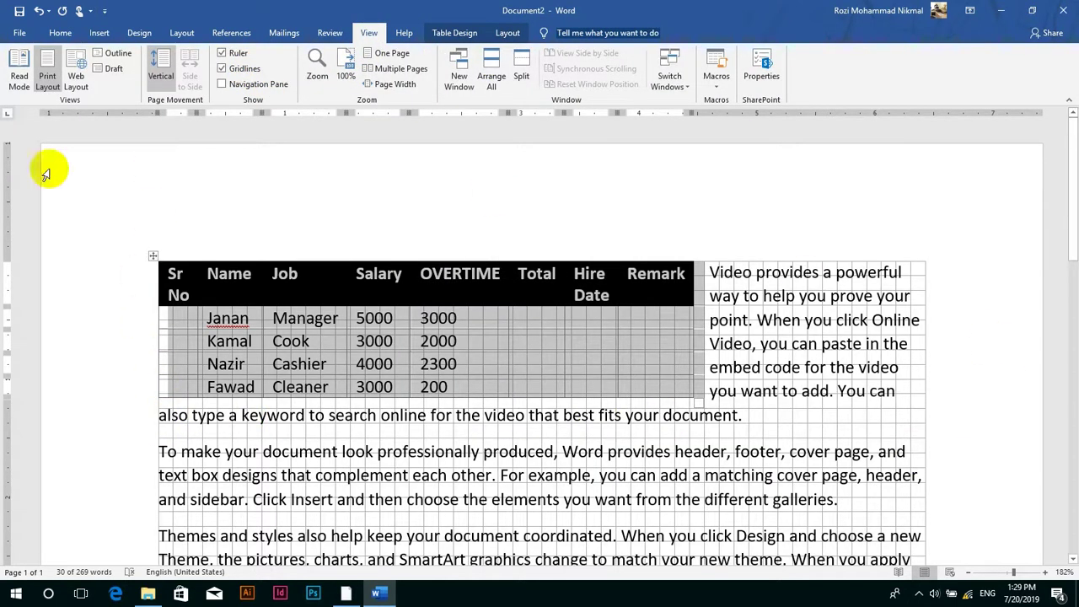
click(253, 71)
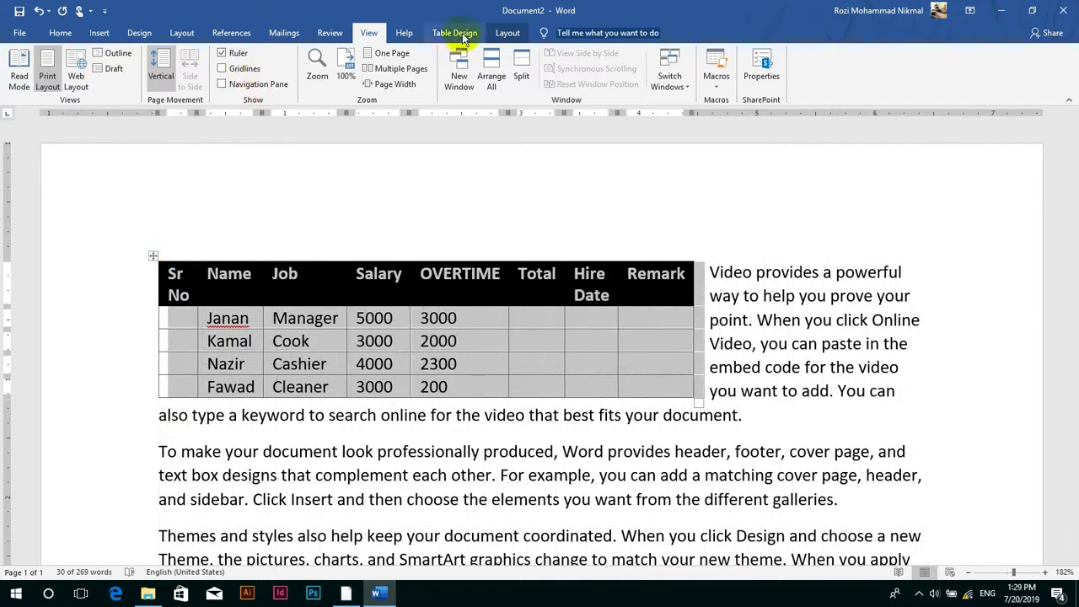
click(509, 34)
click(92, 67)
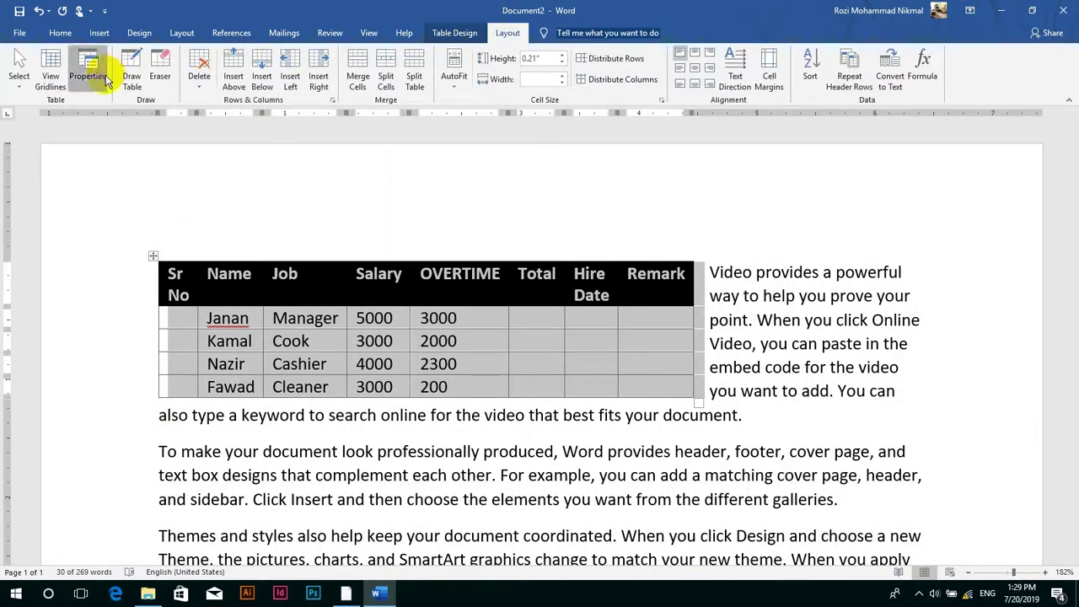
- Set the table's distance from surrounding text to 1.42" top and 1.12" bottom
click(642, 336)
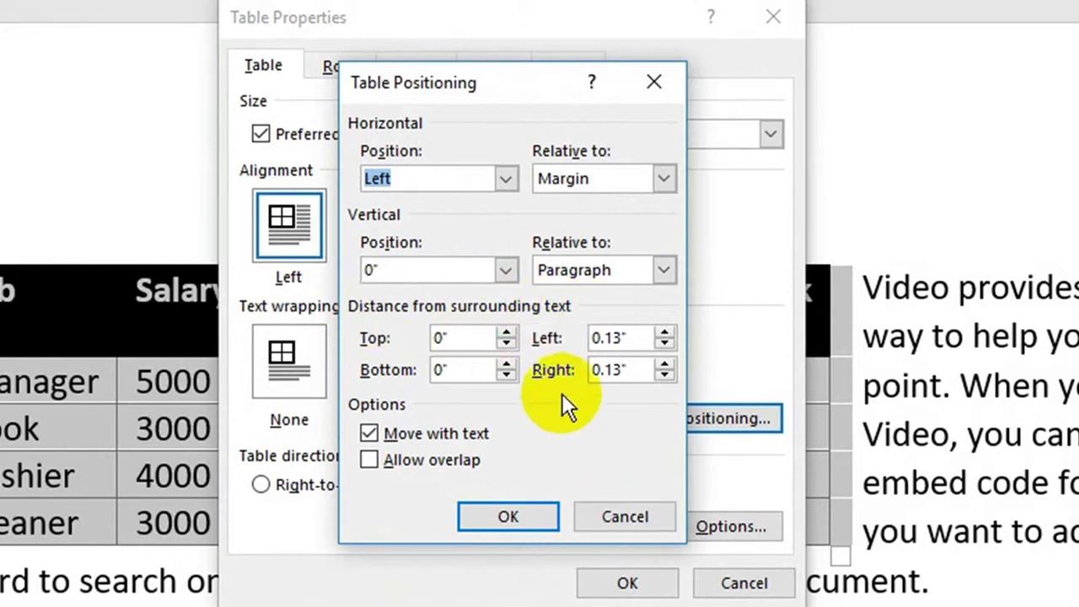
click(507, 333)
click(506, 334)
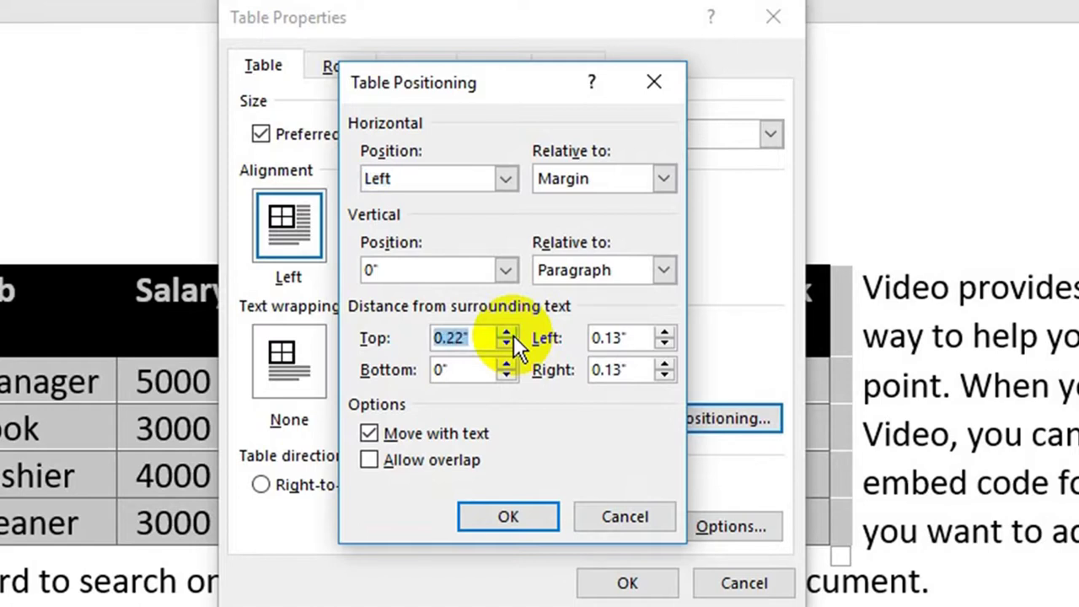
click(510, 333)
click(509, 333)
click(509, 334)
click(510, 334)
click(509, 333)
click(509, 333)
click(512, 334)
click(511, 334)
click(511, 334)
click(511, 334)
click(511, 334)
click(511, 334)
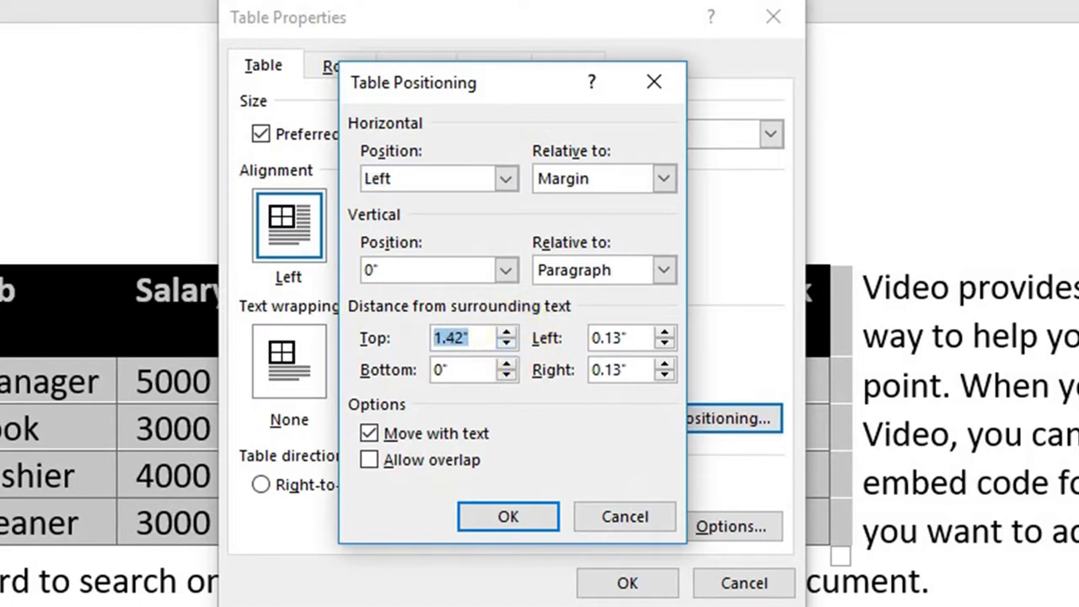
click(507, 362)
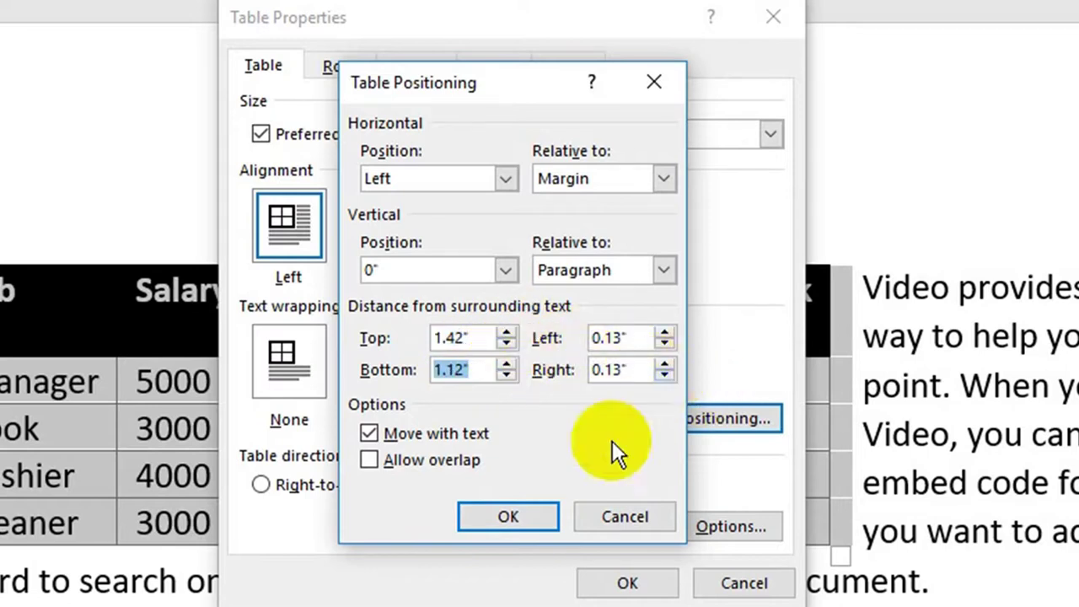
click(533, 512)
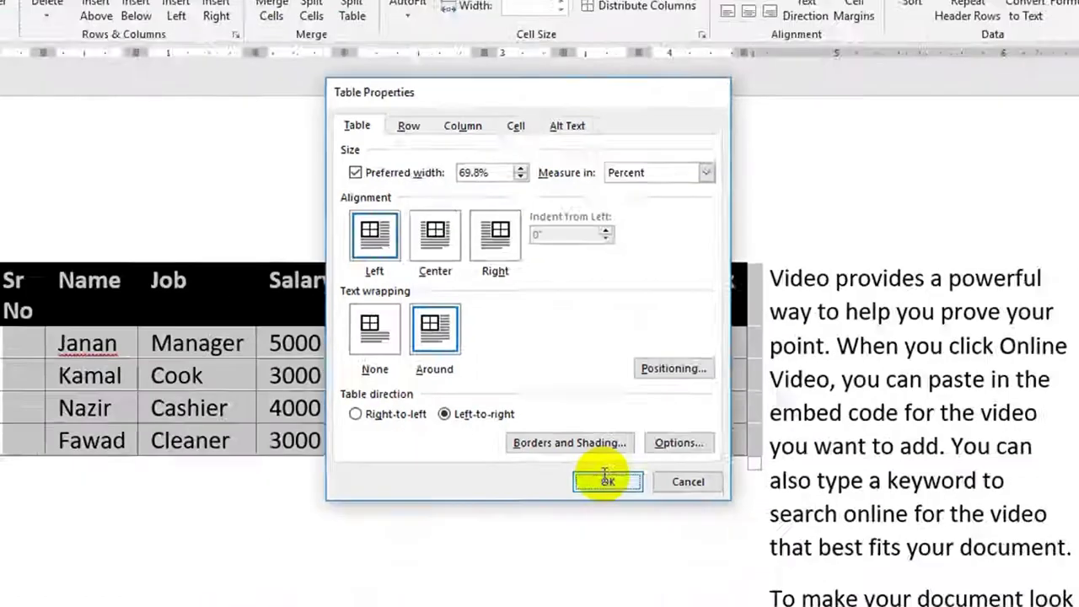
click(624, 582)
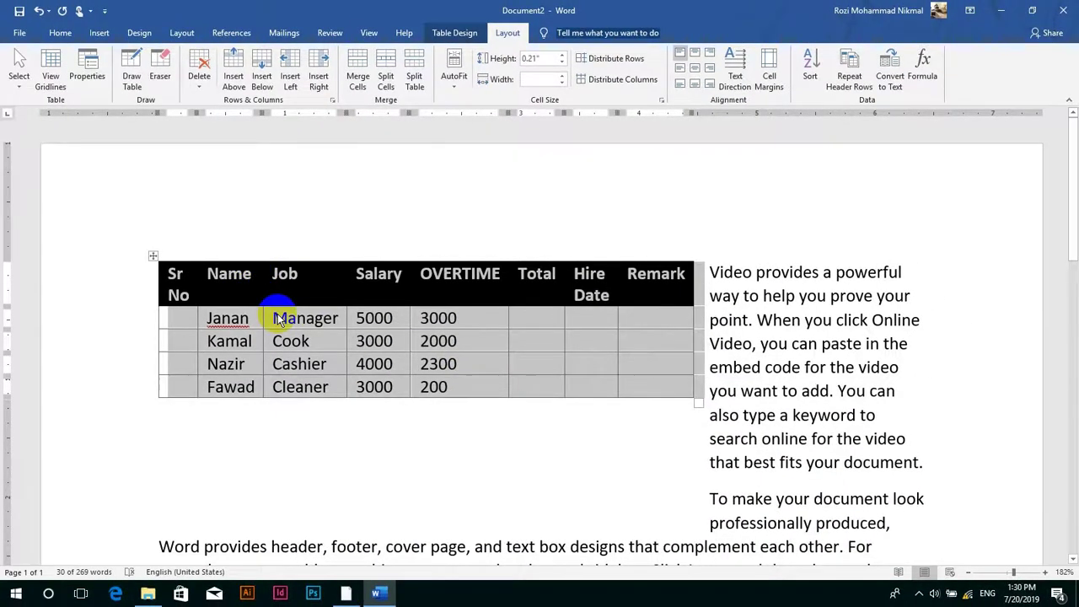
- Check Table Properties and its positioning options, closing both without changes
click(357, 289)
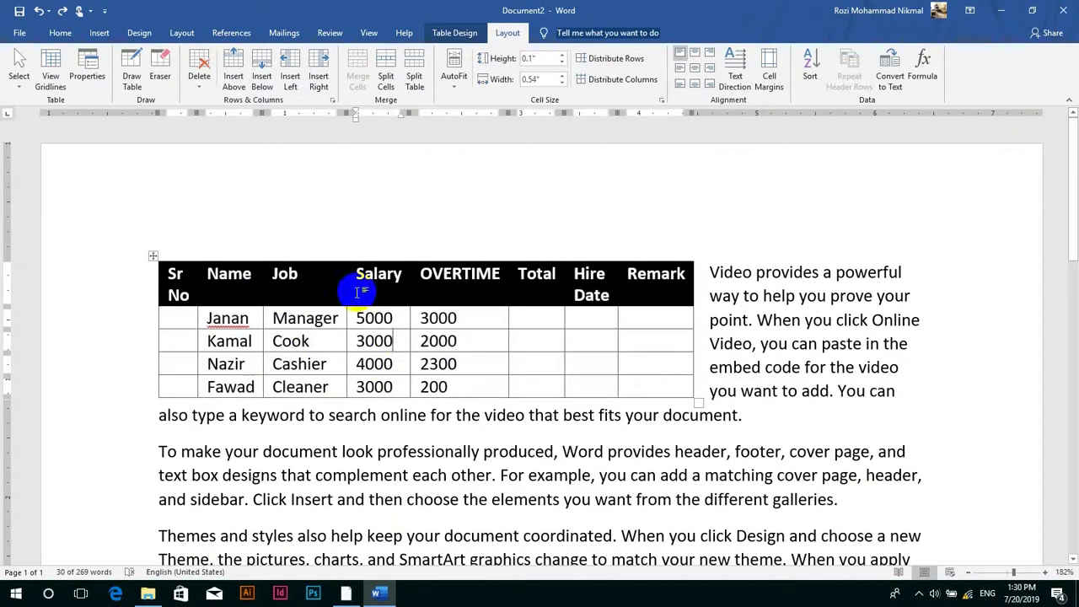
click(101, 75)
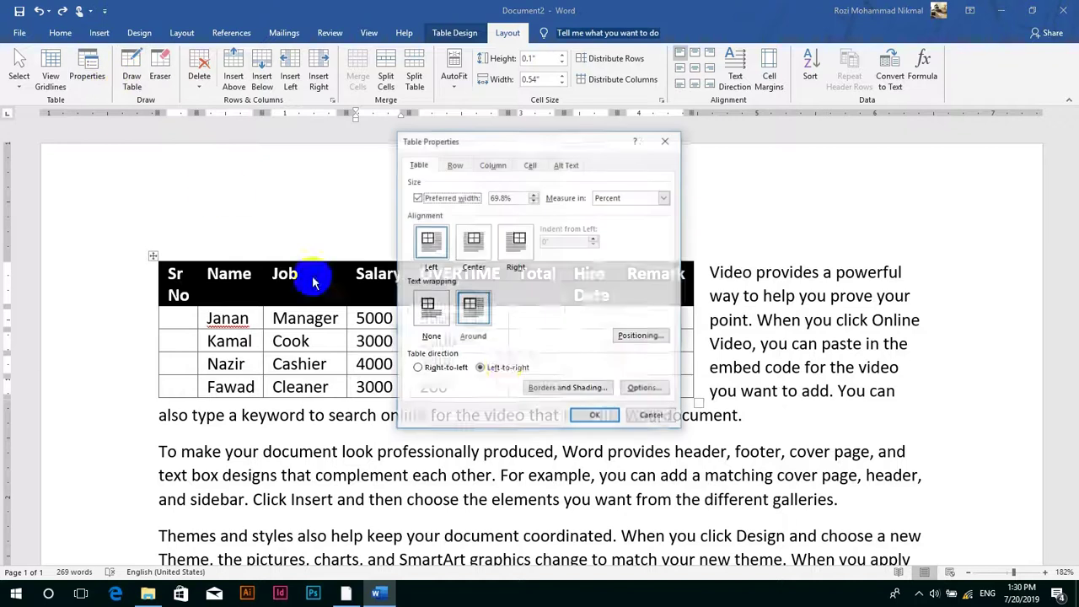
click(645, 342)
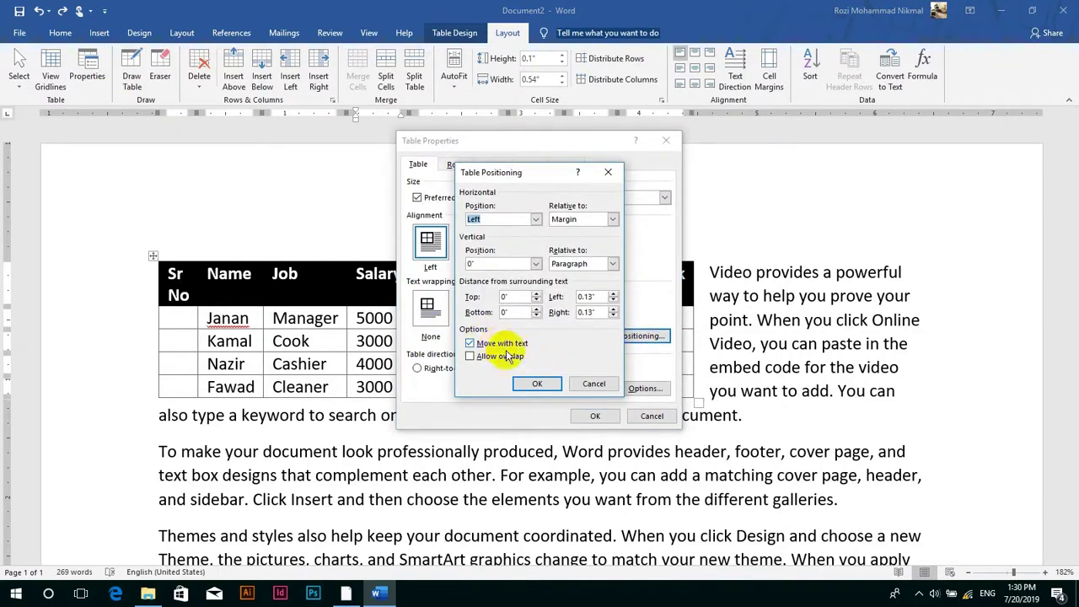
click(595, 385)
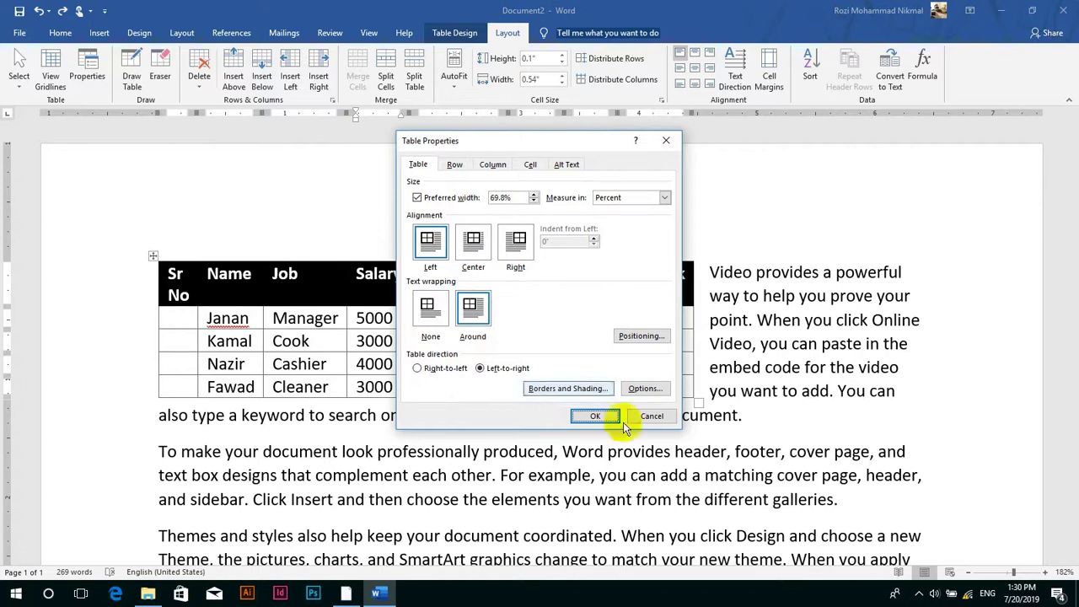
click(651, 416)
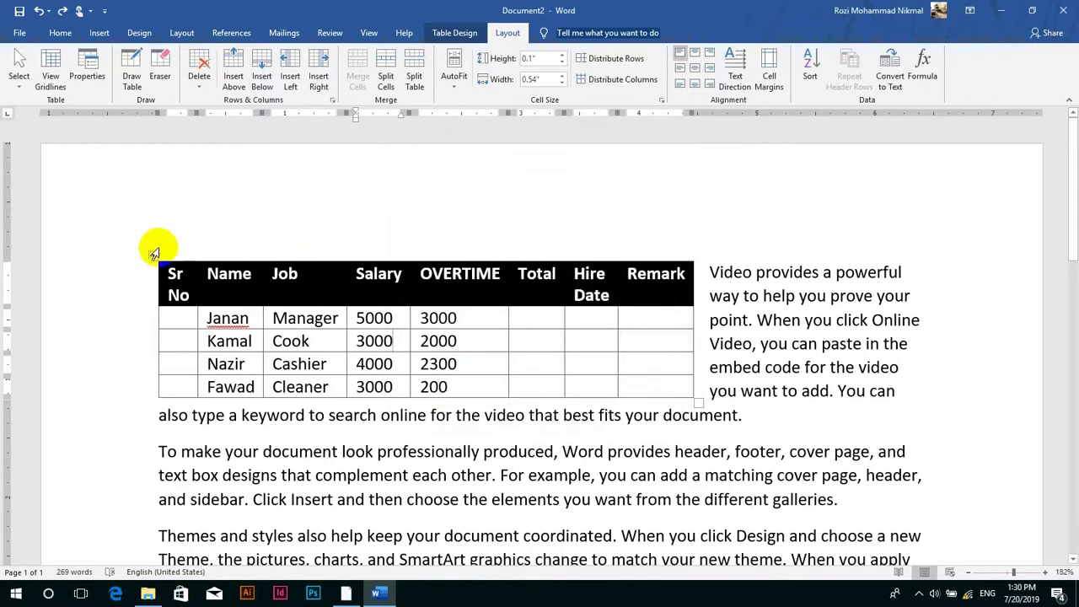
- Drag the table down and right into the 'To make your document look…' paragraph
drag(154, 254, 222, 356)
click(482, 322)
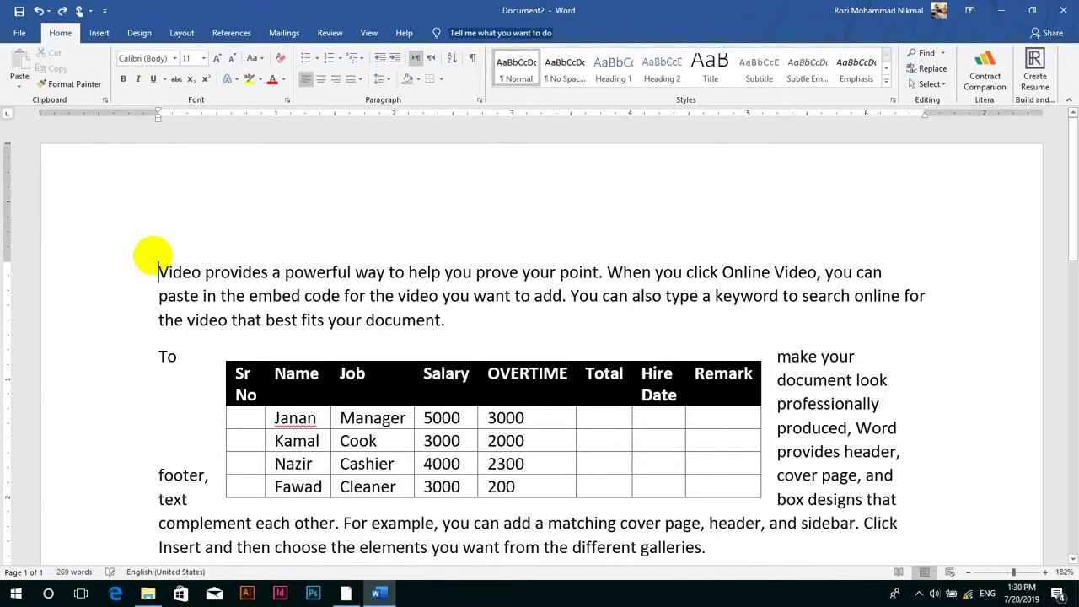
click(158, 272)
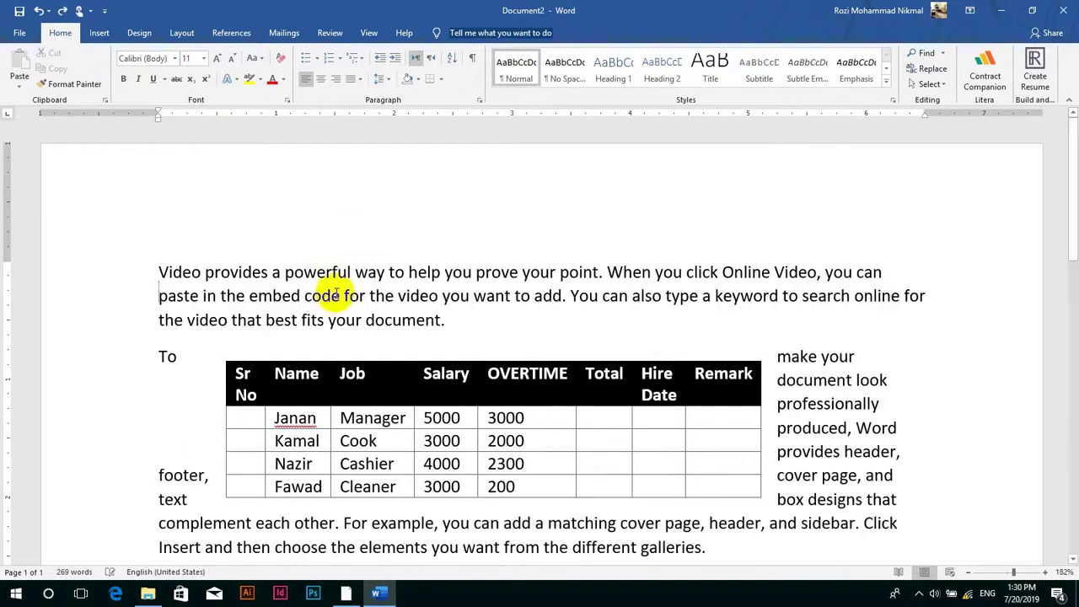
- Make the employee table move with text, placed 0.85" vertically relative to its paragraph
click(512, 417)
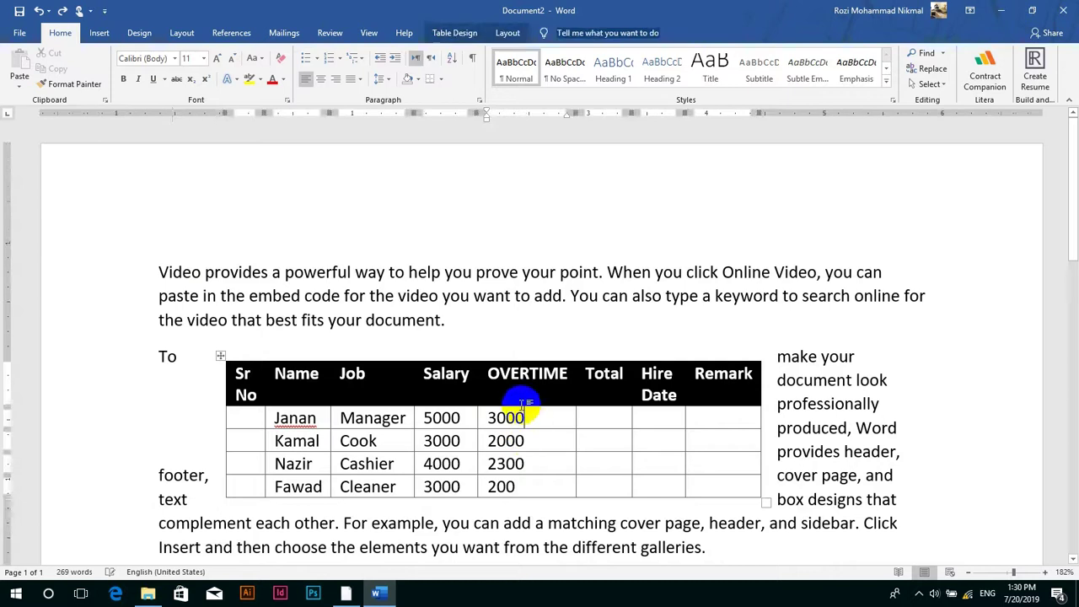
click(507, 35)
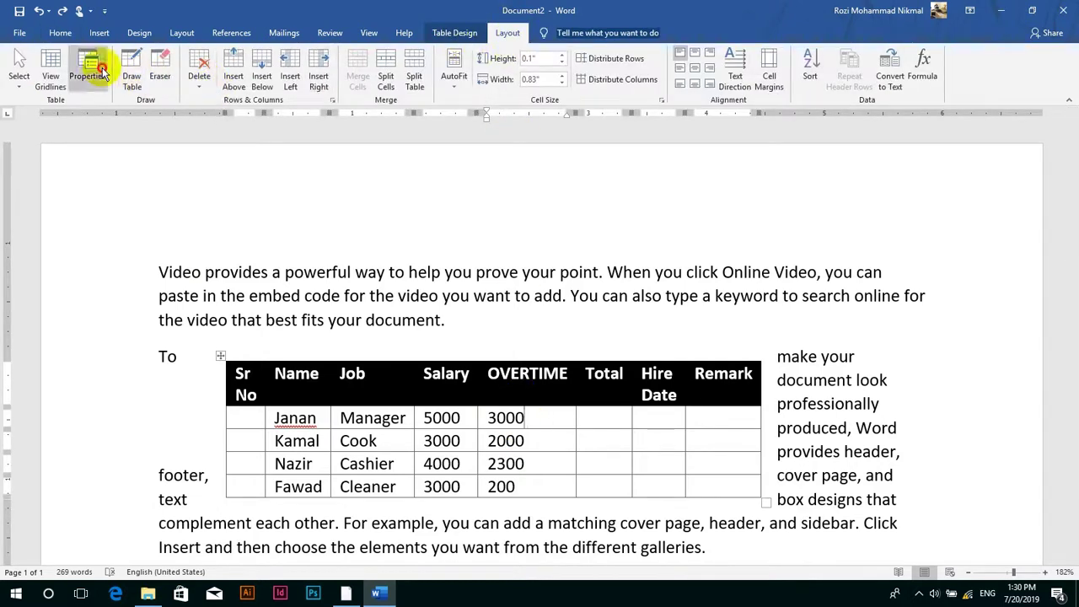
click(101, 74)
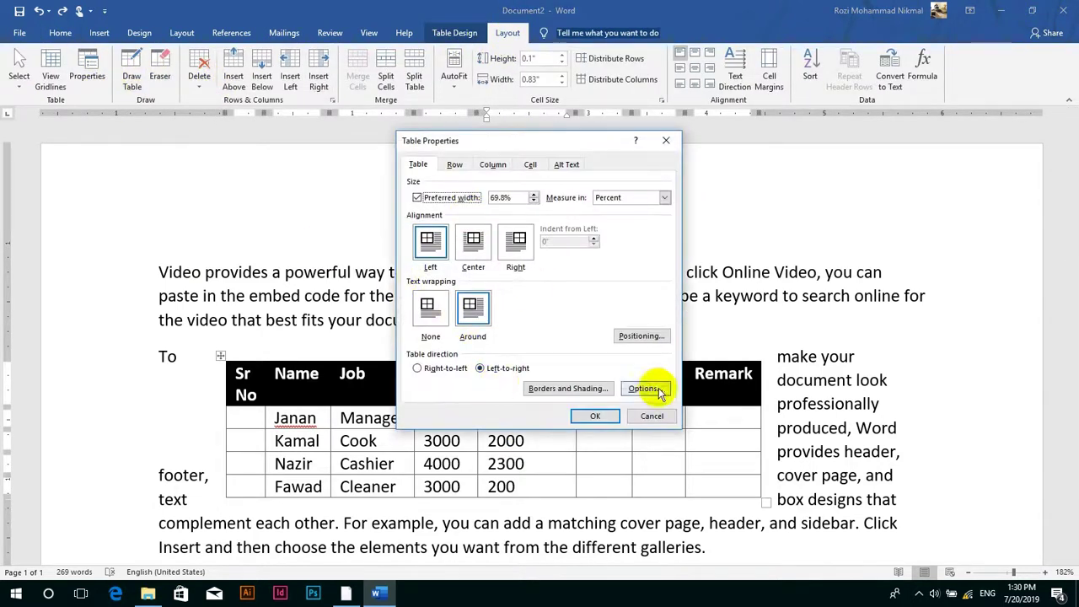
click(641, 335)
click(510, 344)
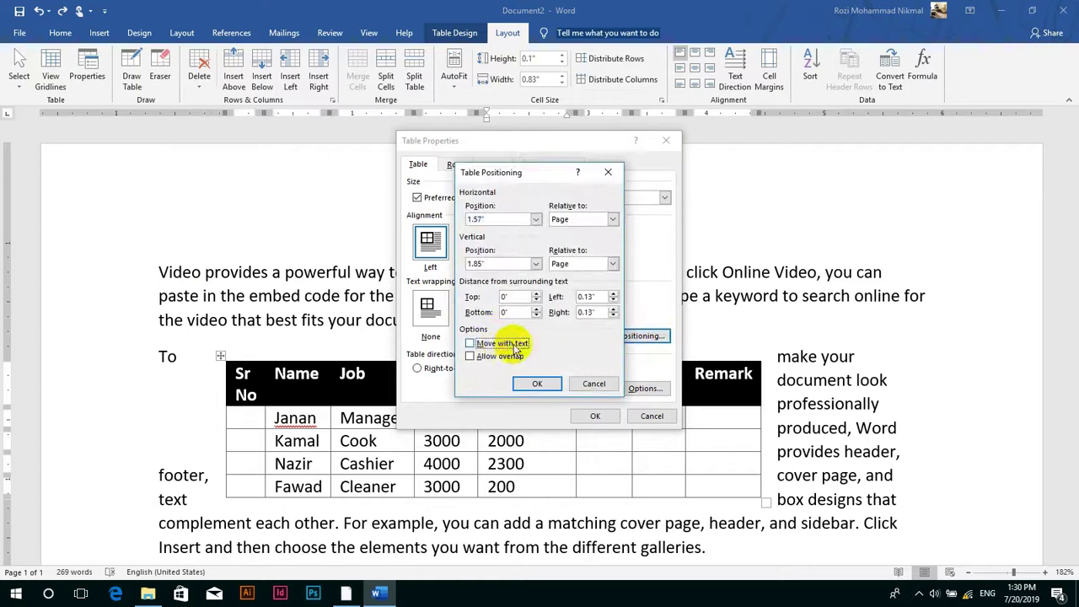
click(504, 343)
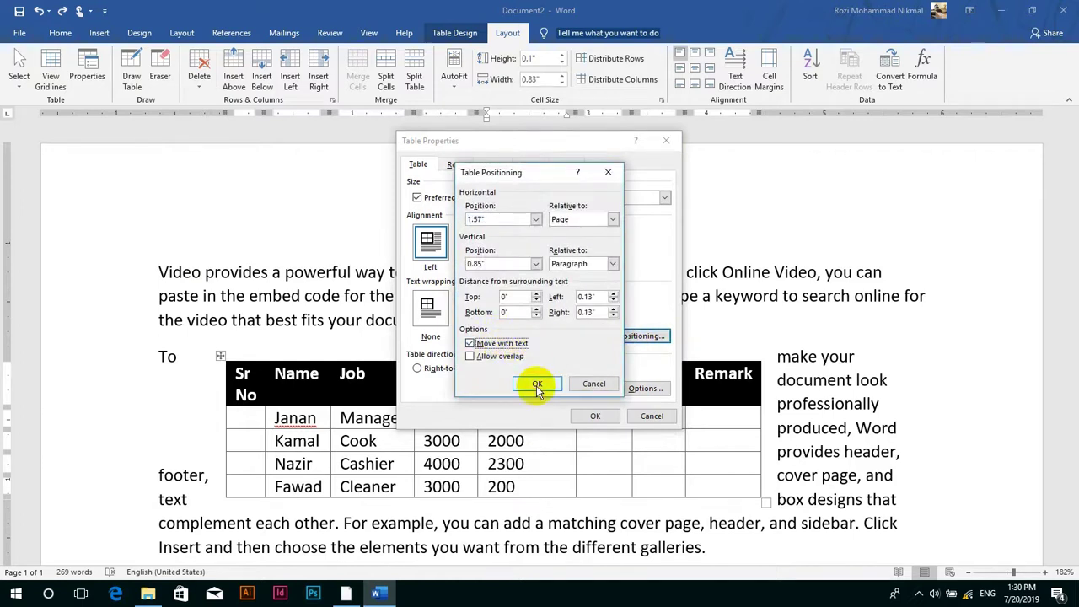
click(536, 386)
click(604, 415)
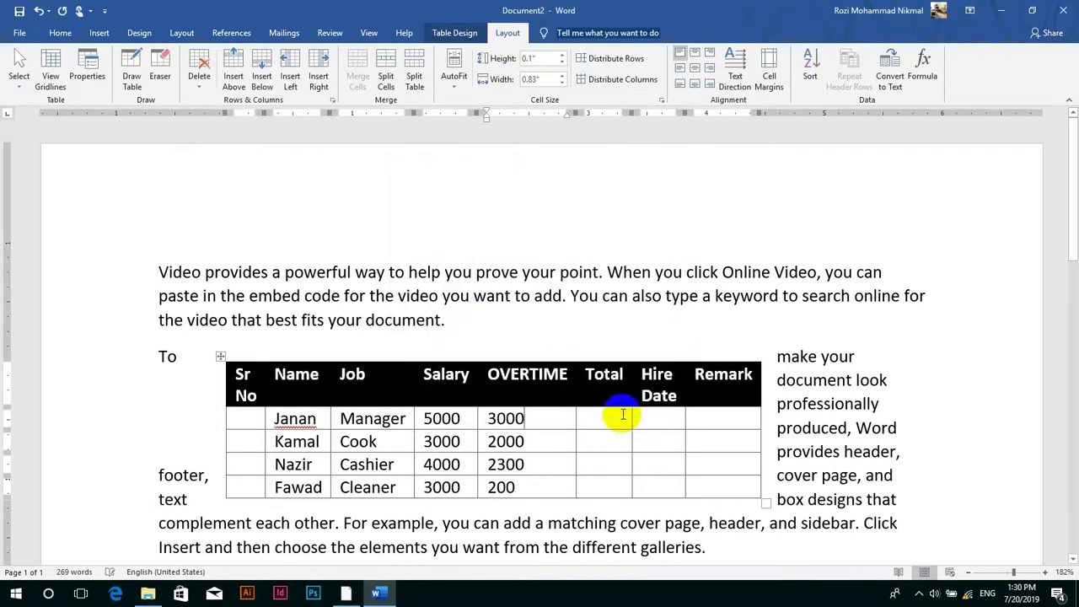
click(480, 317)
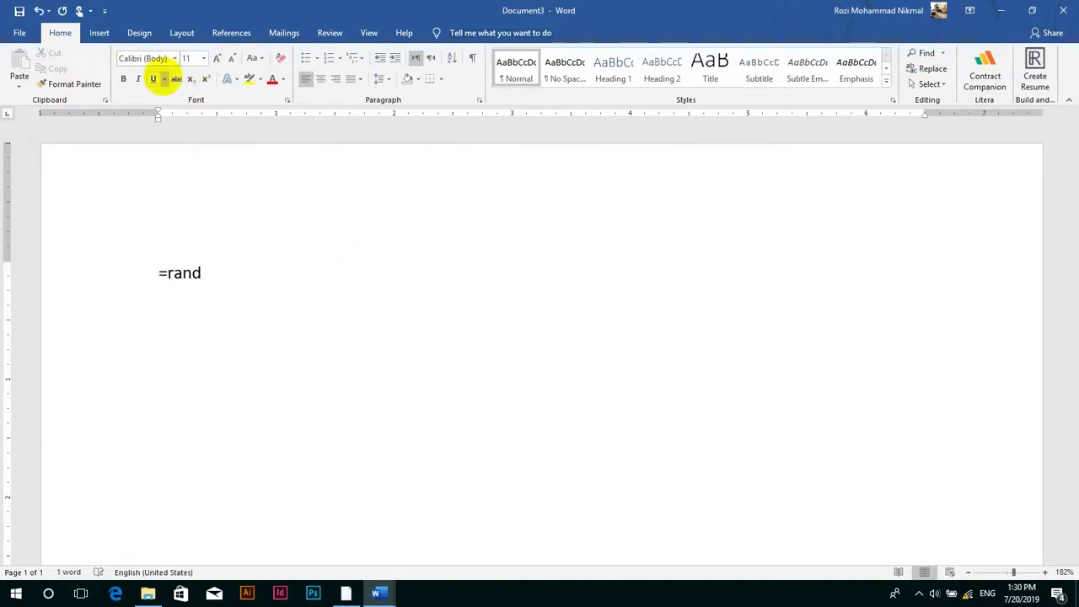
- Generate sample paragraphs with =rand() and add an empty line after the third paragraph
text(())
key(Return)
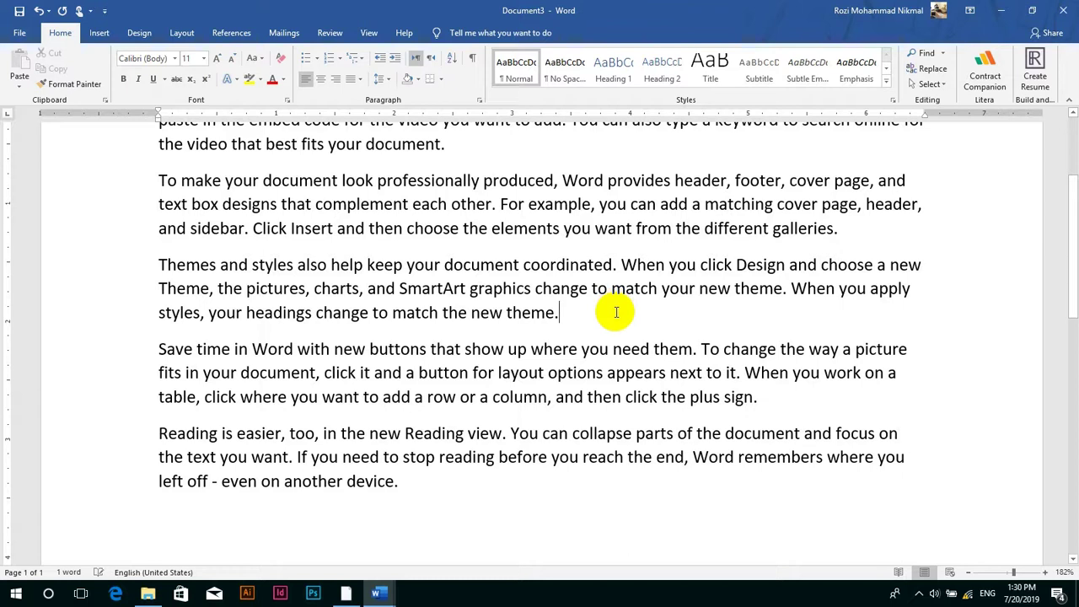
key(Return)
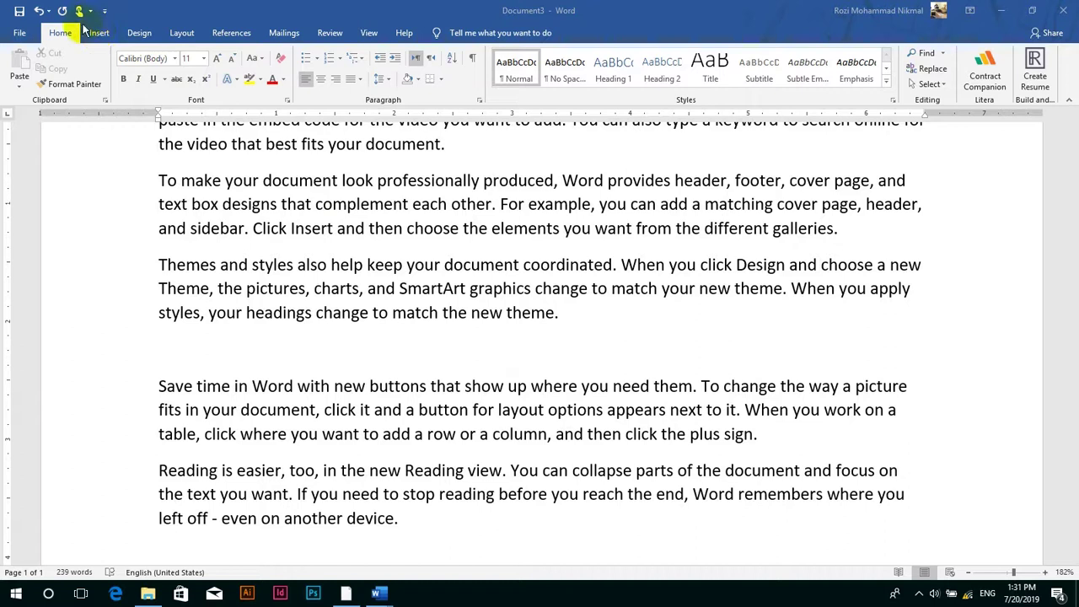
- Insert an empty 5-column, 4-row table, then add and remove blank lines after the first paragraph
click(99, 33)
click(115, 69)
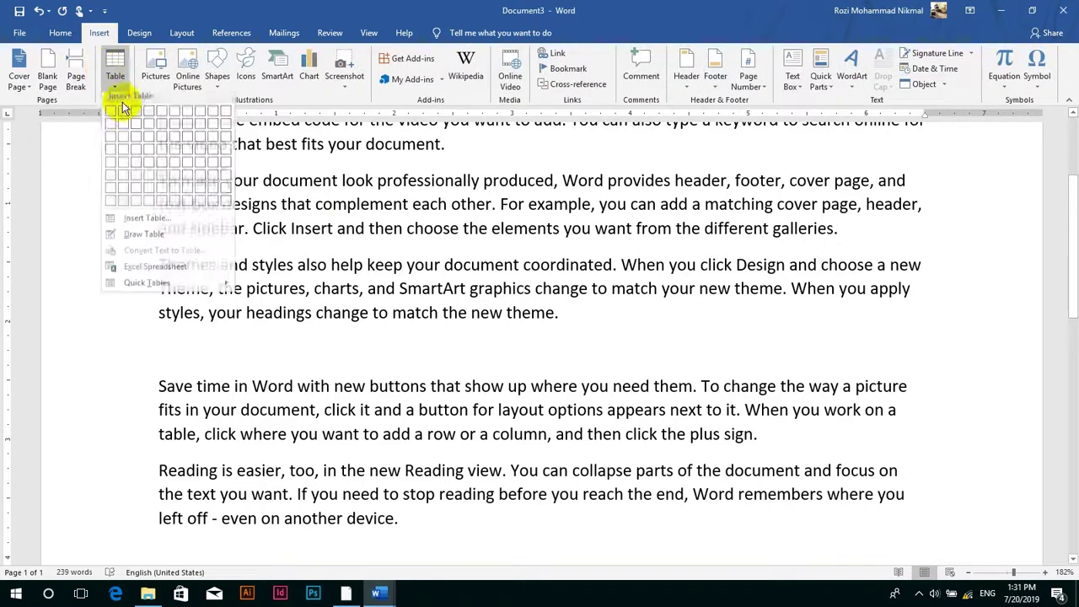
click(169, 154)
click(486, 156)
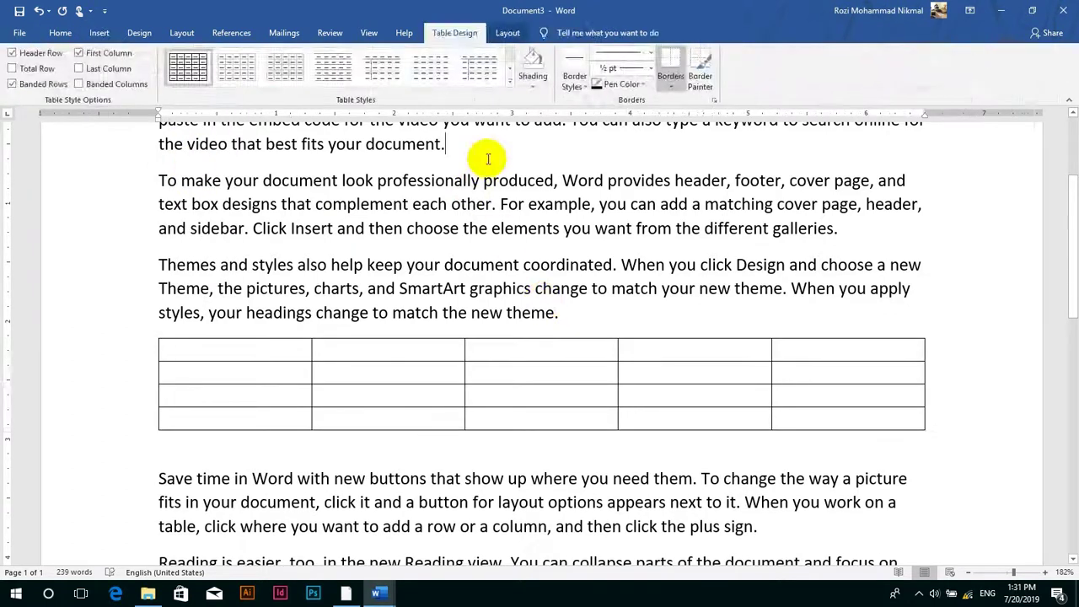
key(Return)
key(Return)
key(Return)
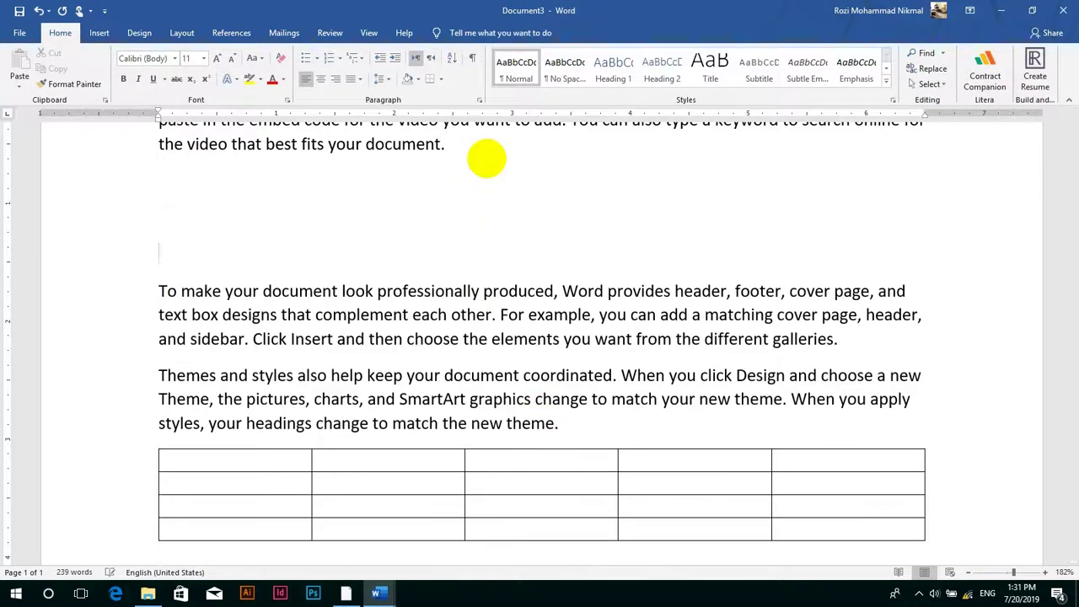
key(Return)
key(Return)
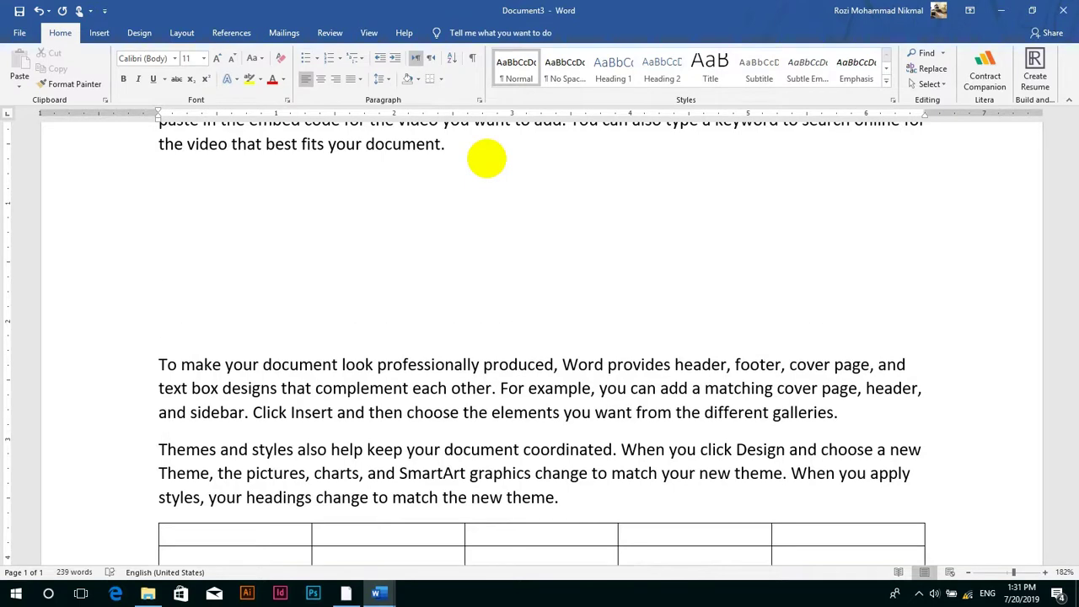
key(BackSpace)
key(BackSpace)
key(BackSpace)
key(BackSpace)
key(BackSpace)
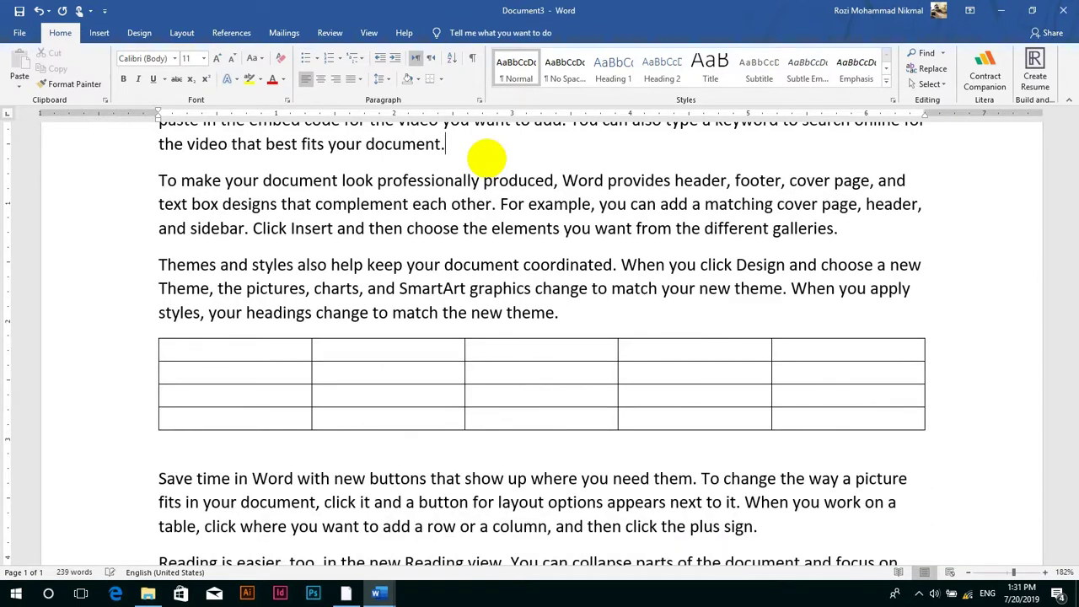
click(392, 346)
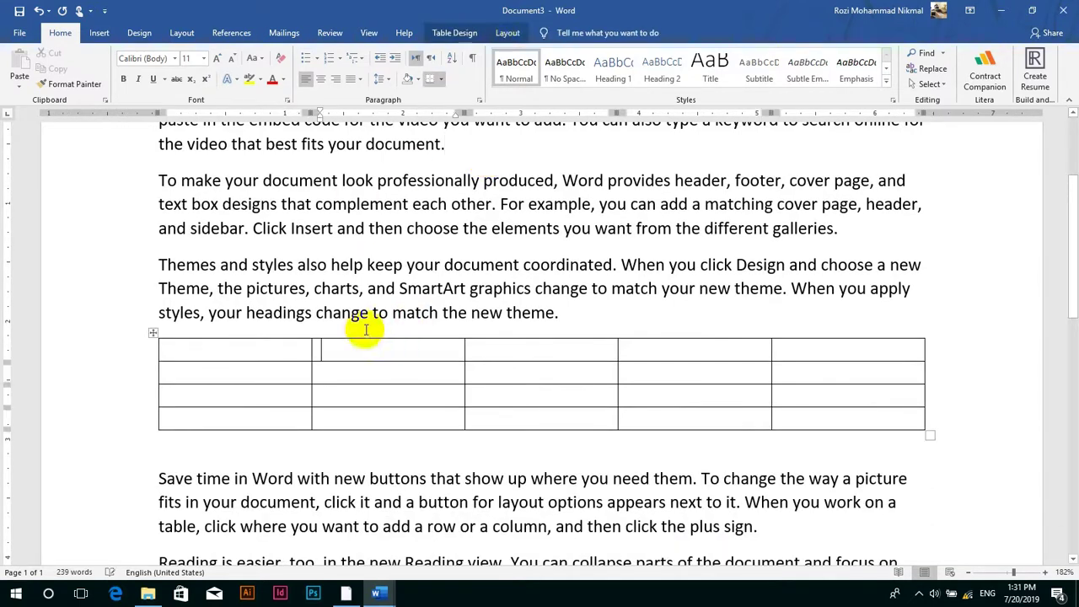
- Set the new table to Around wrapping, moving with text without overlap, and preview Borders and Shading
click(508, 32)
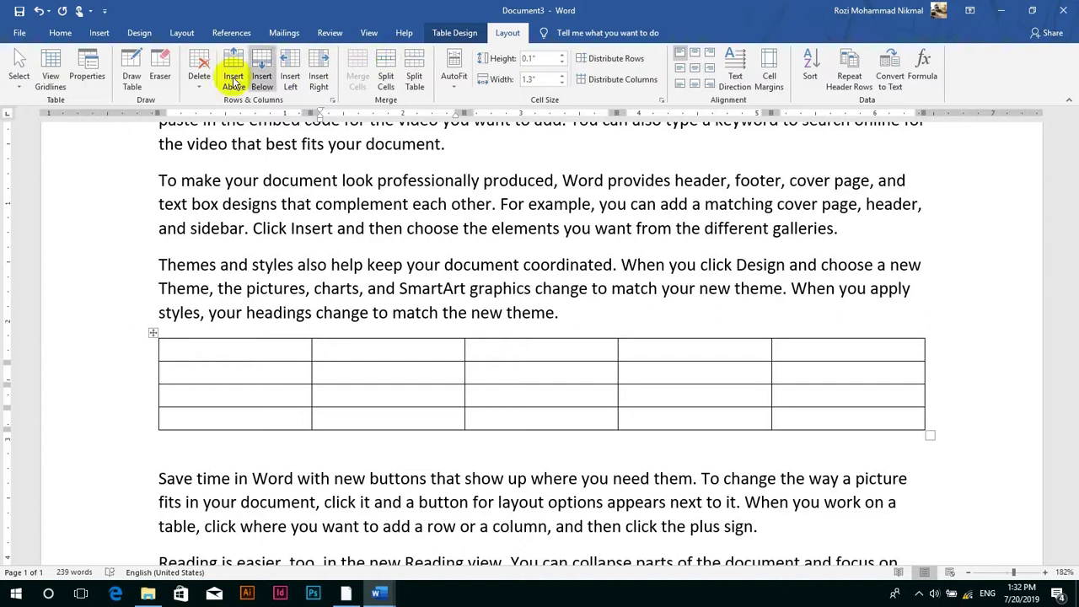
click(103, 88)
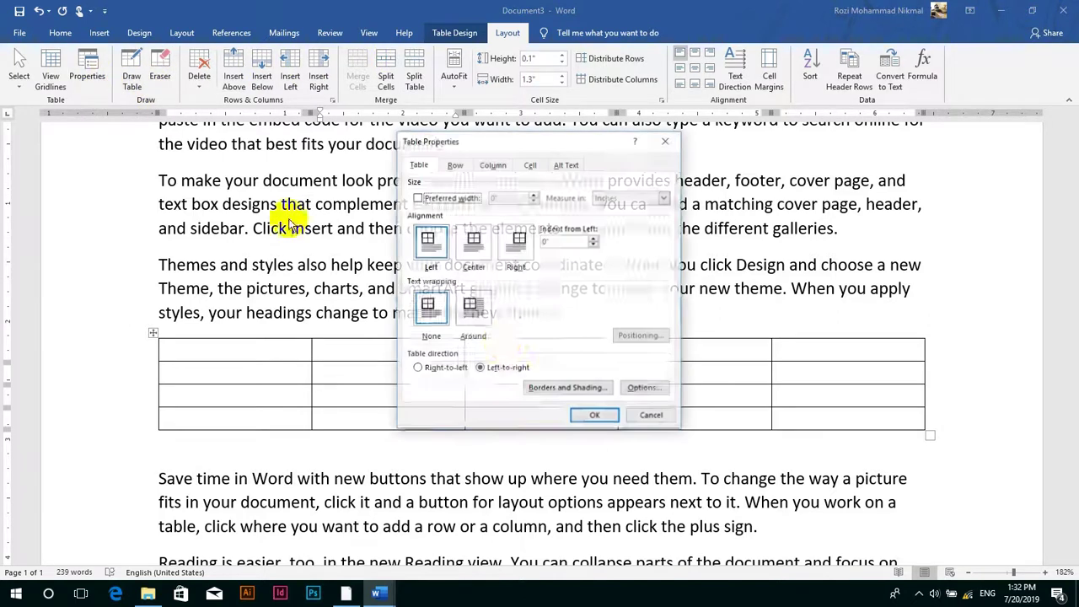
click(468, 317)
click(641, 335)
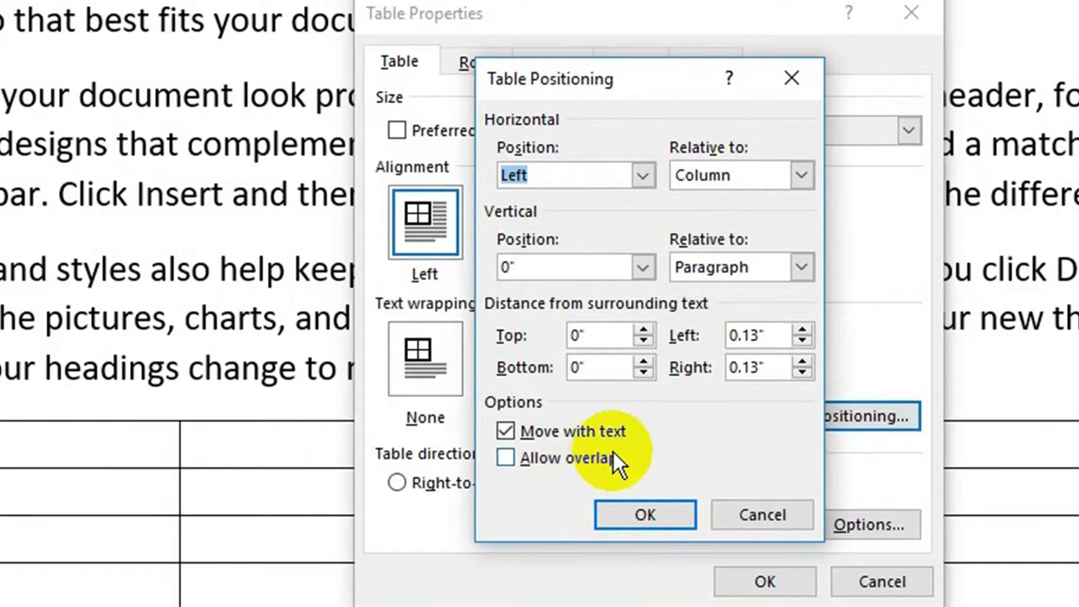
click(614, 452)
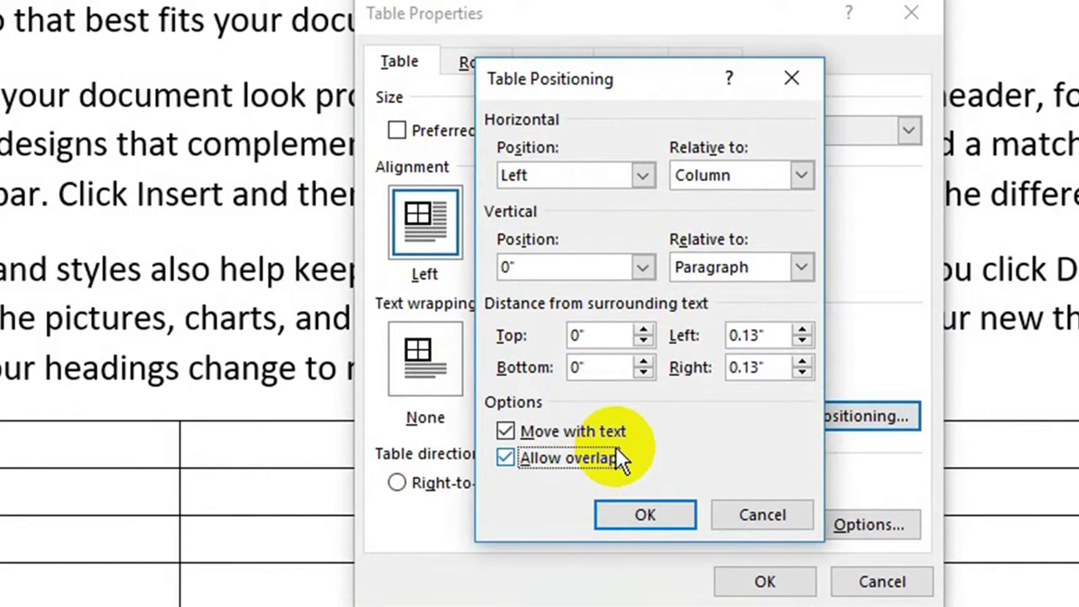
click(533, 429)
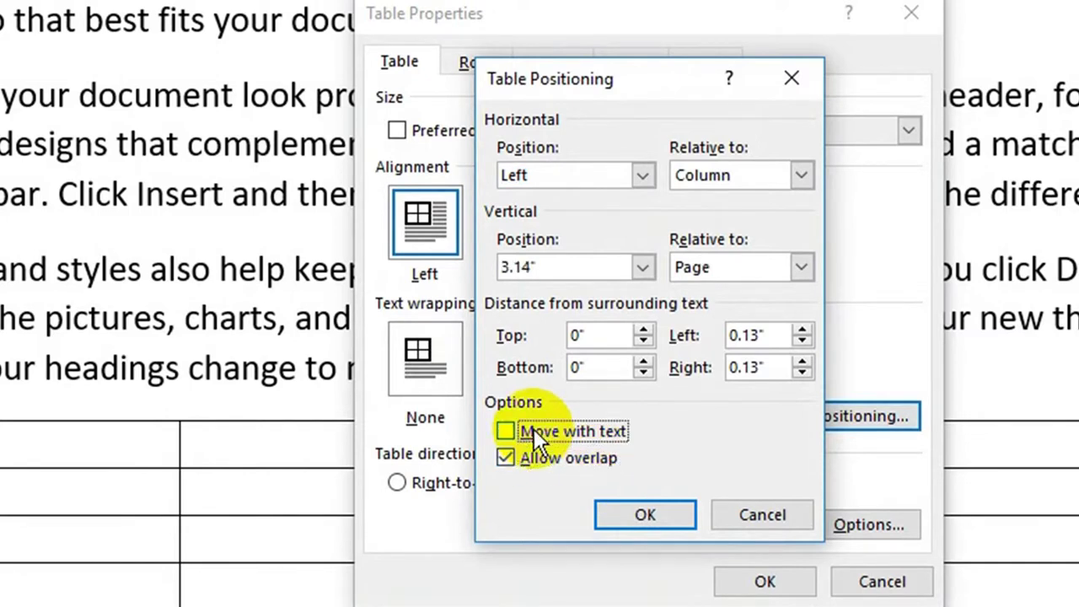
click(534, 429)
click(571, 463)
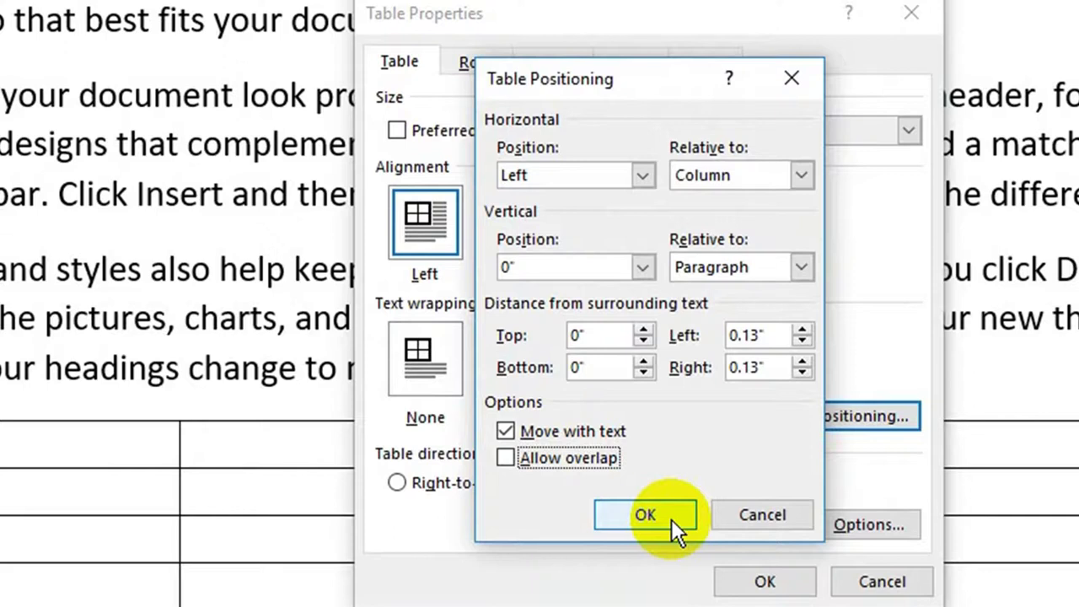
click(646, 515)
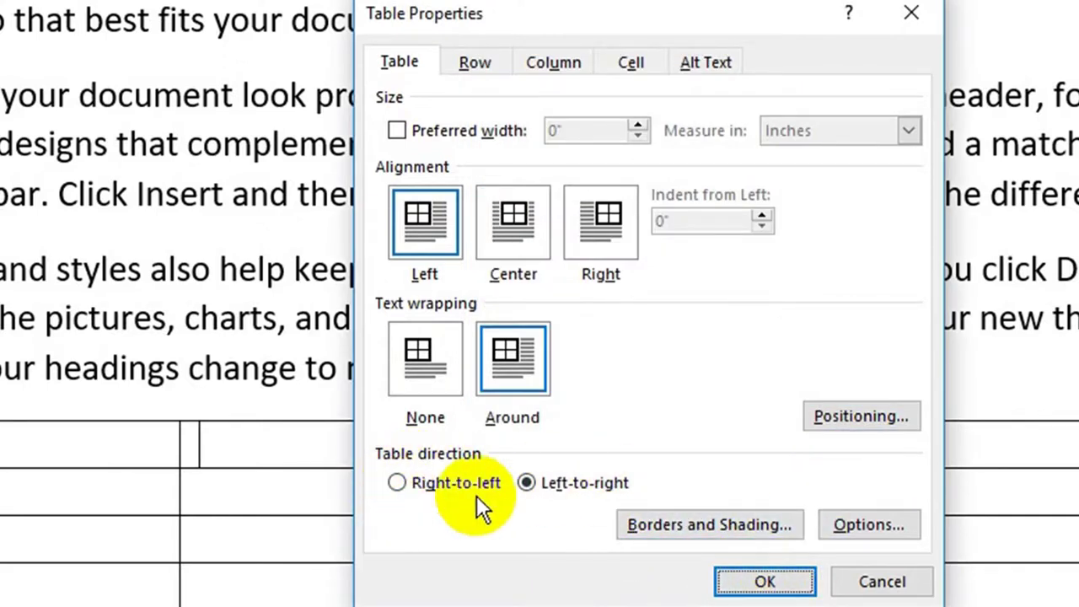
click(769, 523)
click(955, 560)
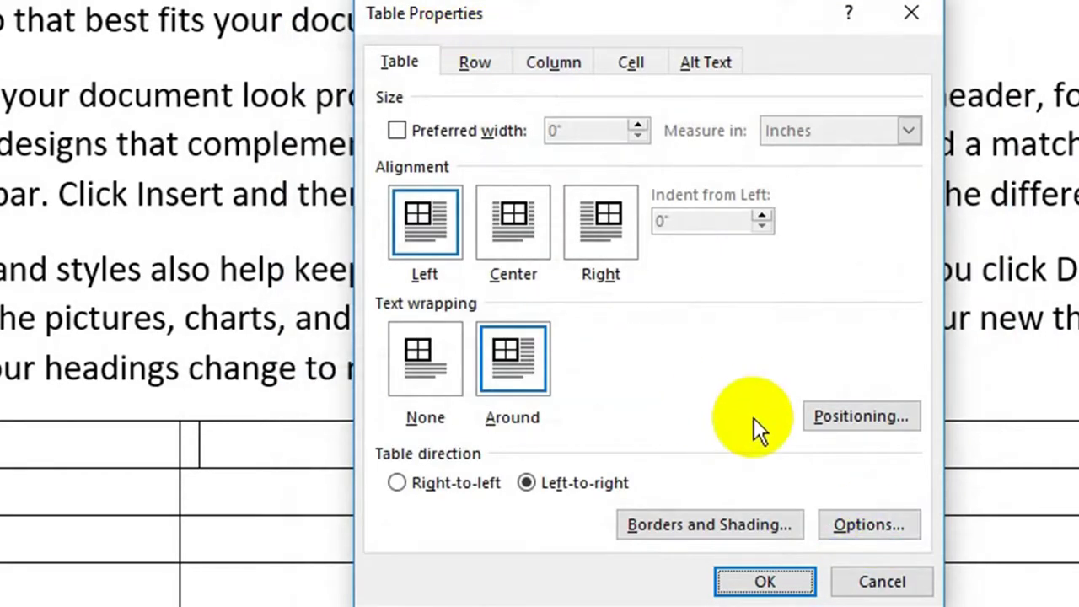
- Cancel the cell margin options, close Table Properties, and delete the 'Name' text with its blank line
click(851, 520)
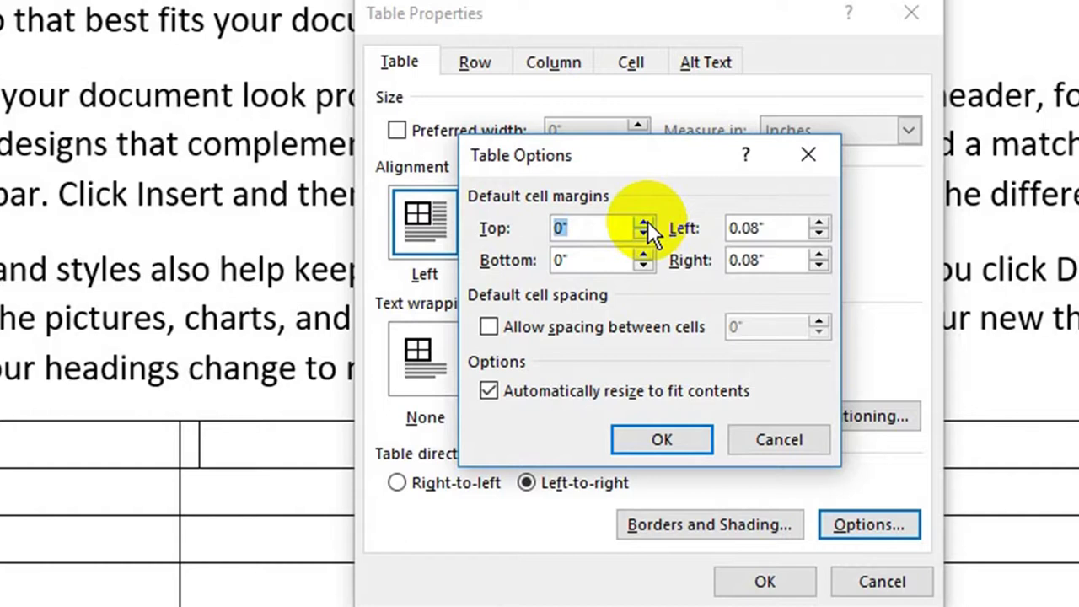
click(774, 434)
click(882, 583)
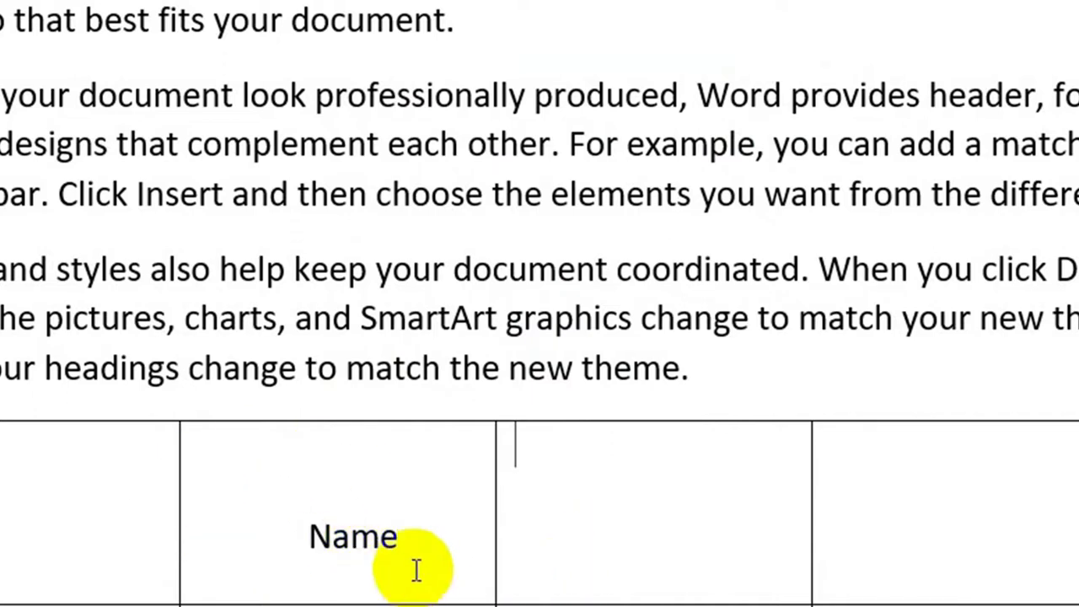
drag(414, 571, 229, 495)
key(Delete)
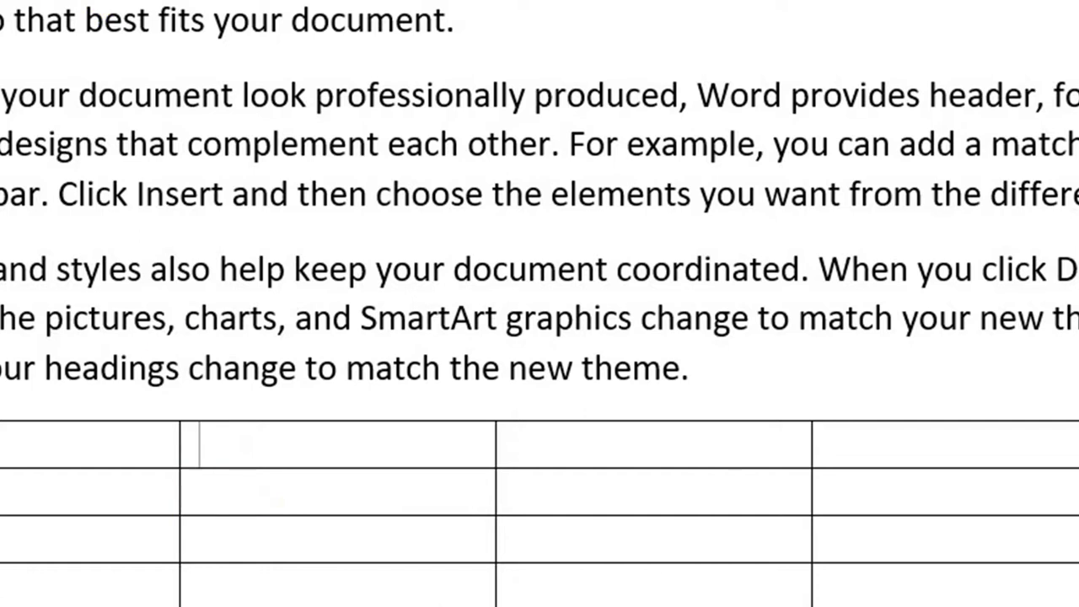
- Try 1" default cell margins and some test letters in the table, then undo them
click(855, 526)
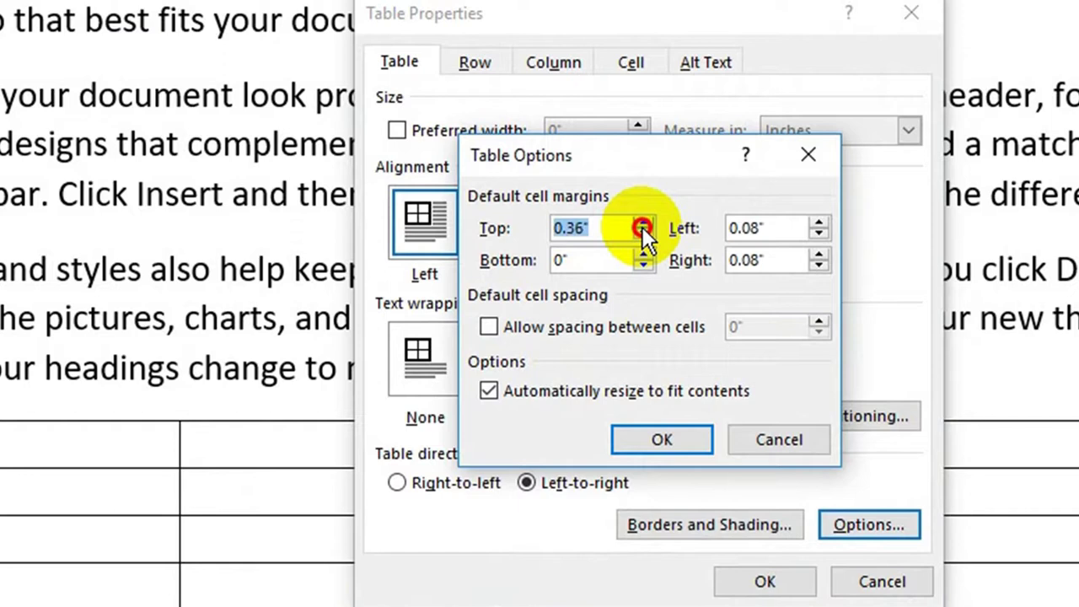
drag(643, 226, 641, 253)
text(1)
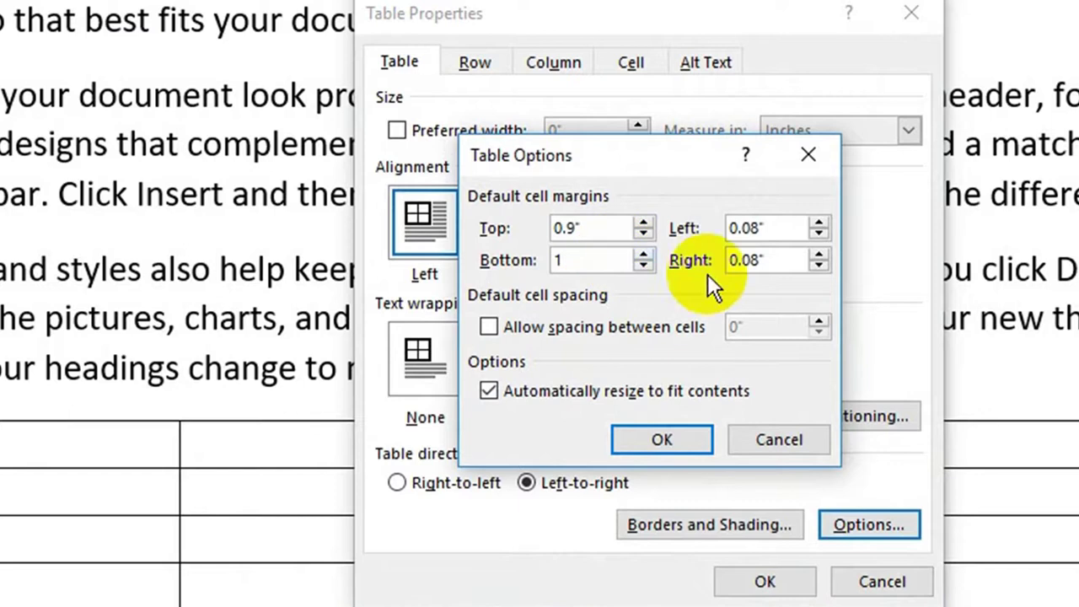
key(Tab)
text(1)
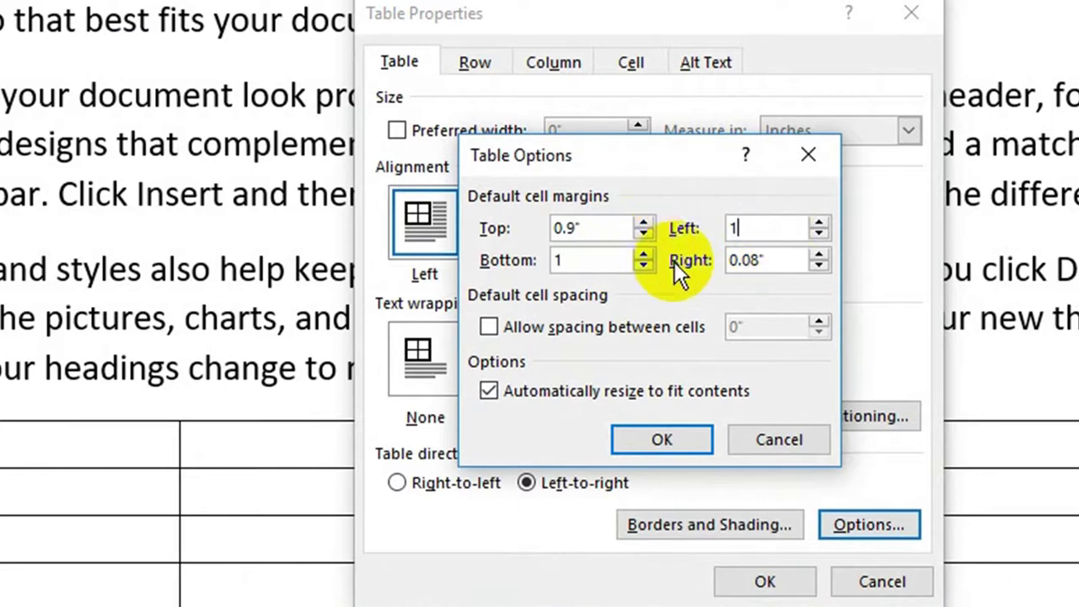
key(Tab)
click(628, 260)
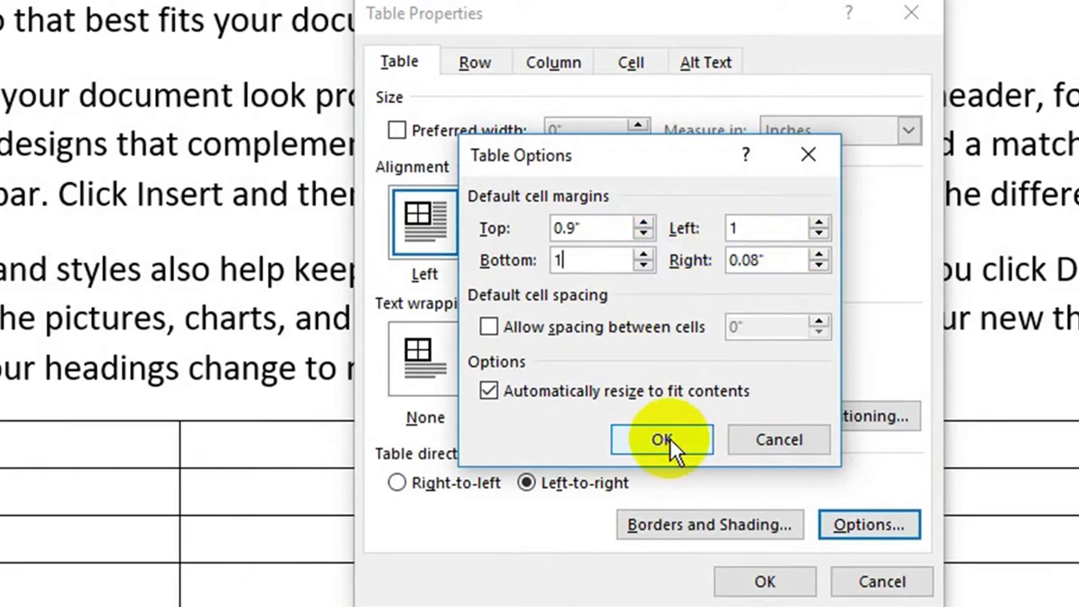
double_click(776, 260)
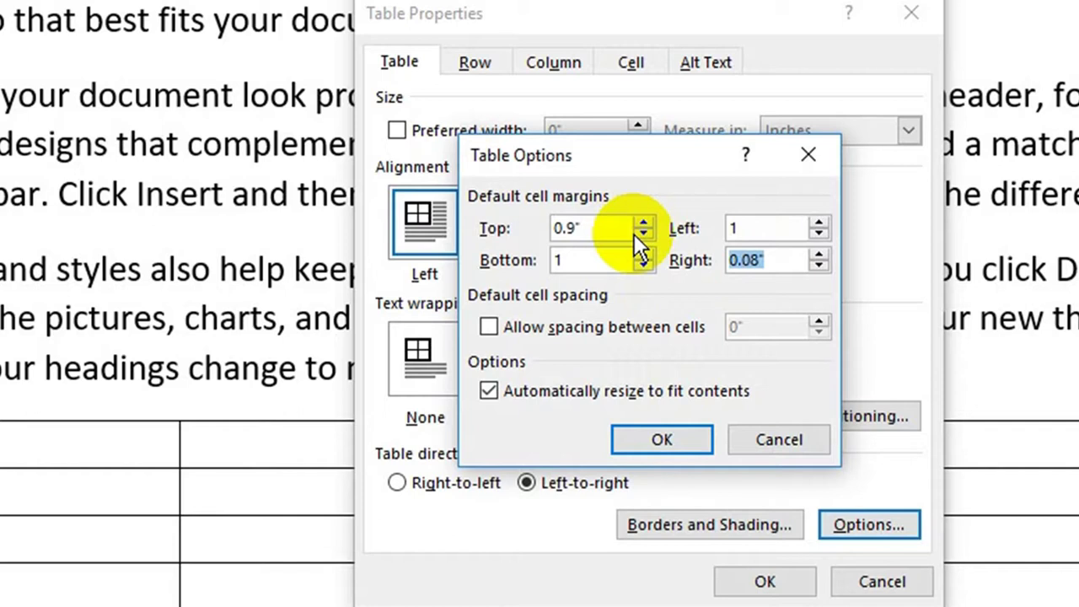
text(1)
click(686, 439)
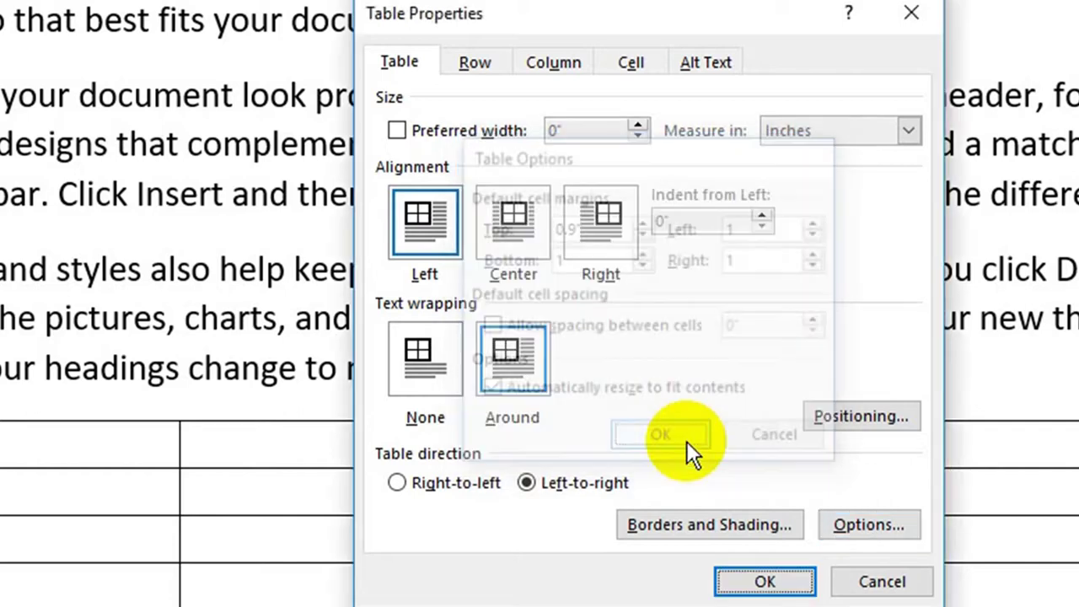
click(762, 582)
text(s f d c s d f)
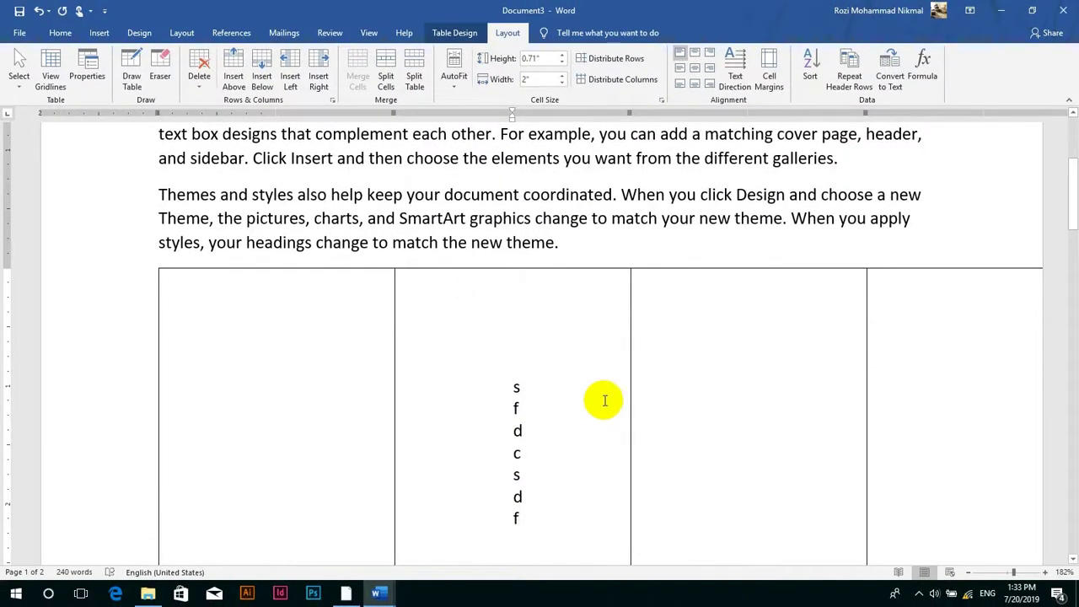
key(ctrl+z)
key(ctrl+z)
key(ctrl+z)
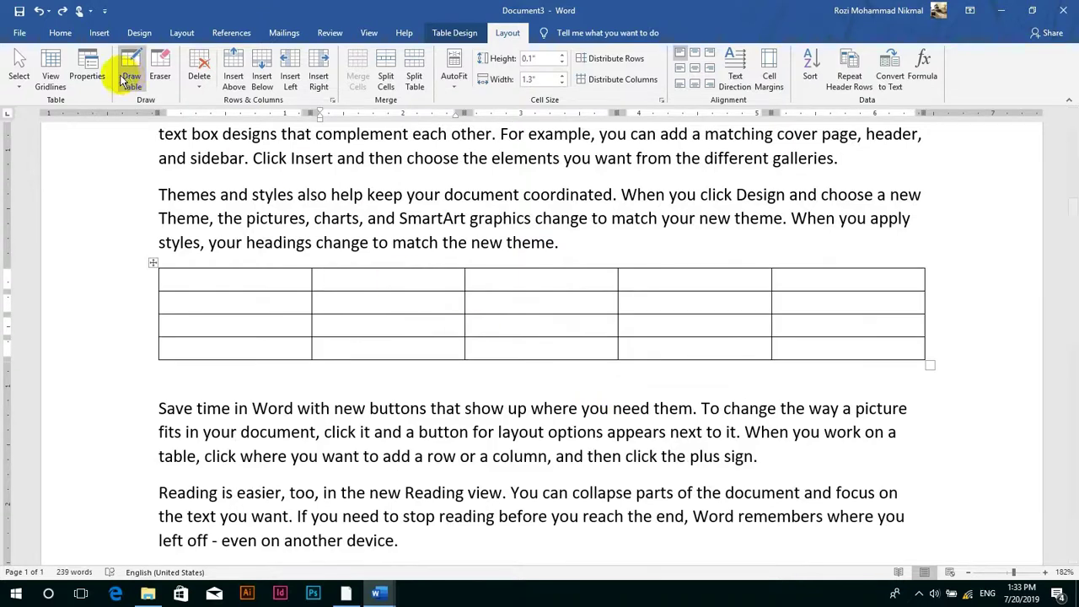
- Apply 0.03" cell spacing, undo it, then reopen Table Properties to the row settings
click(87, 76)
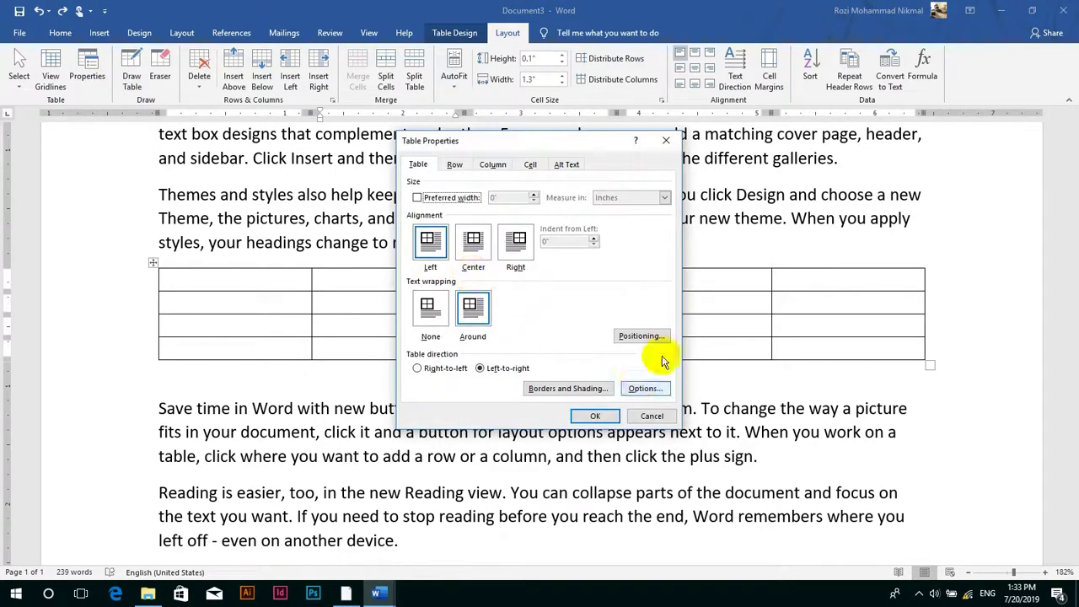
click(645, 388)
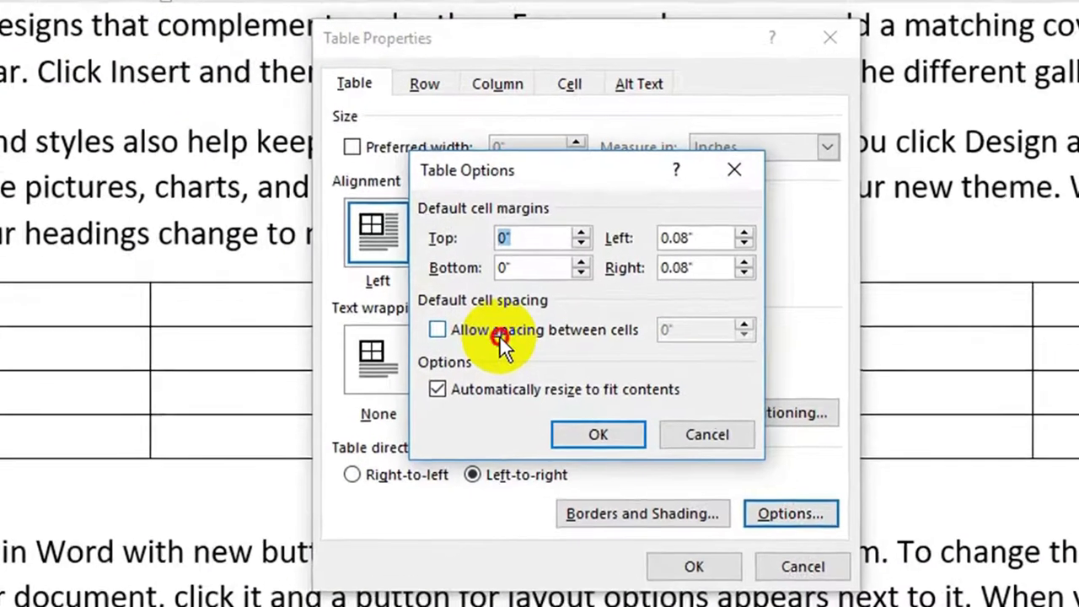
click(493, 295)
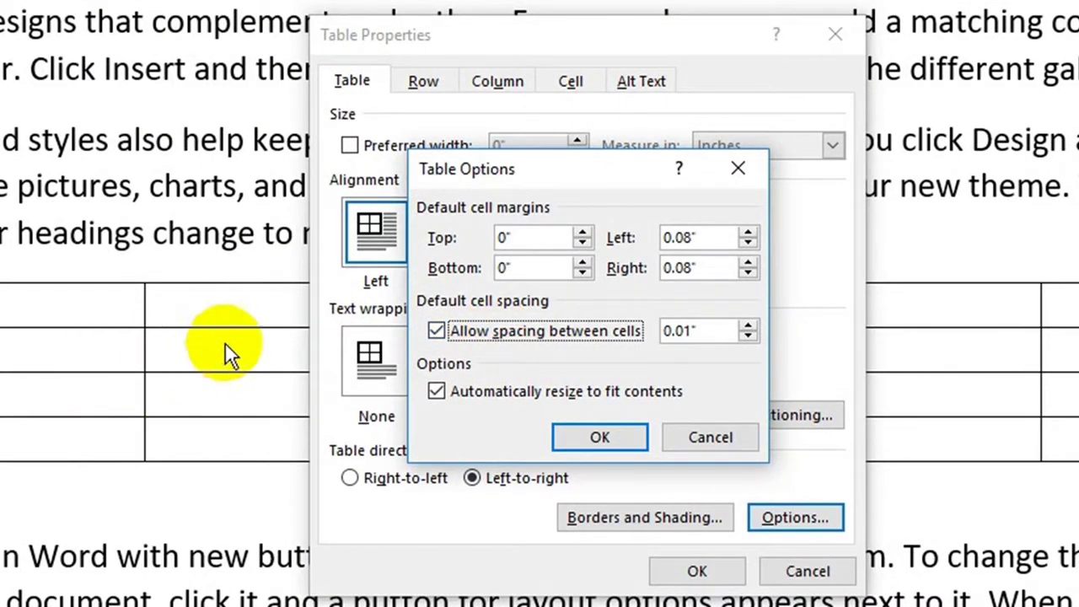
click(748, 327)
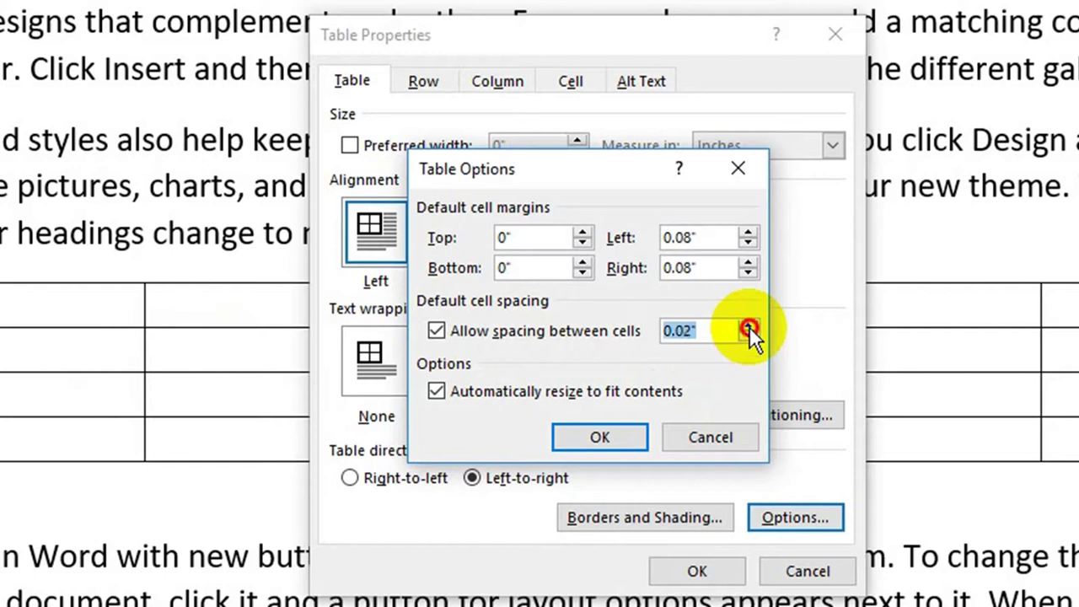
click(748, 326)
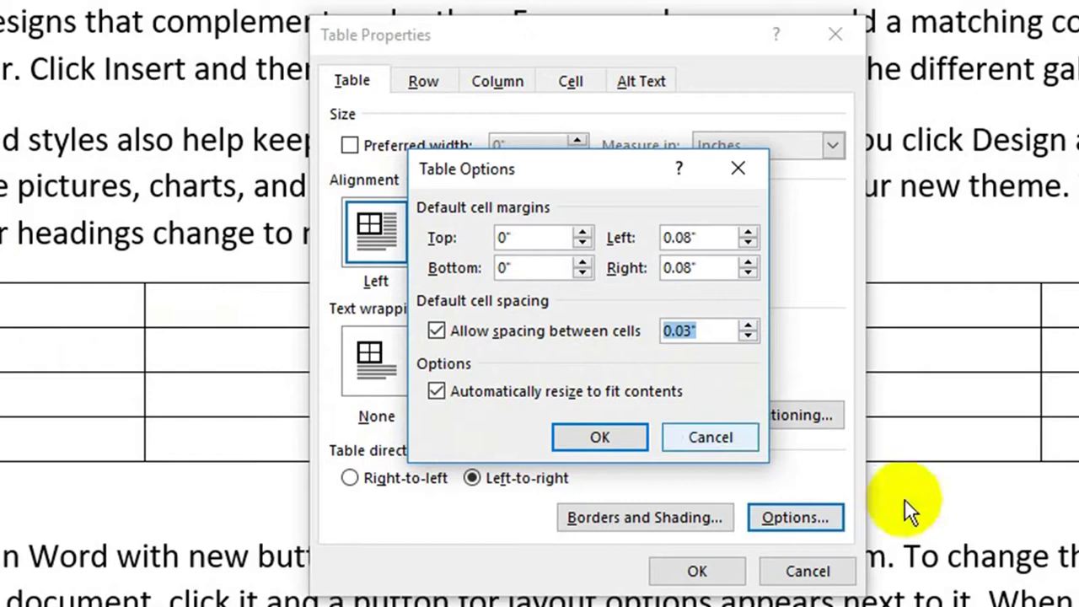
click(575, 436)
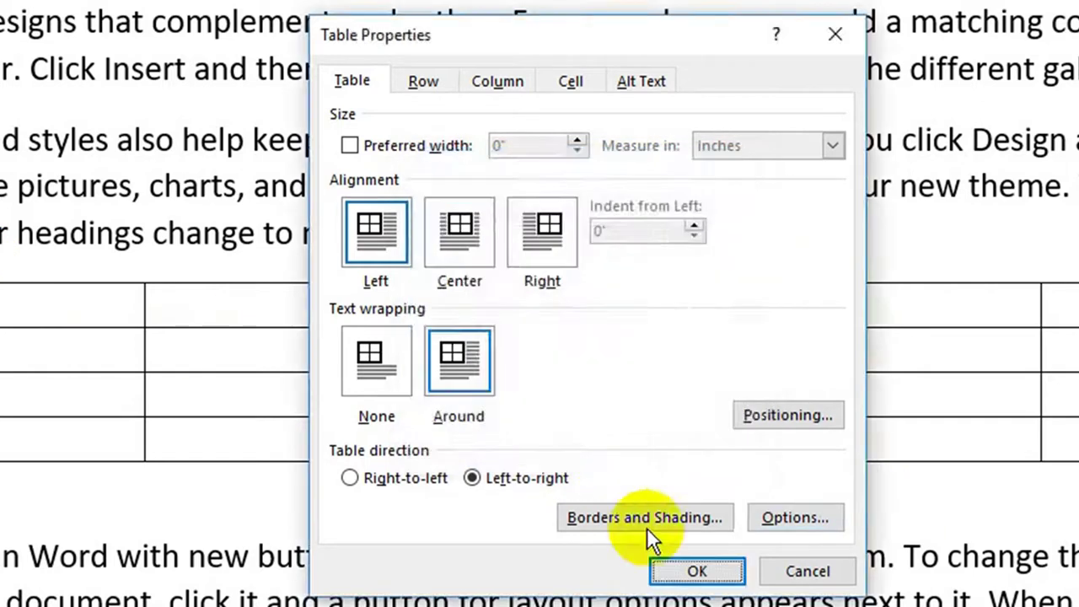
click(696, 571)
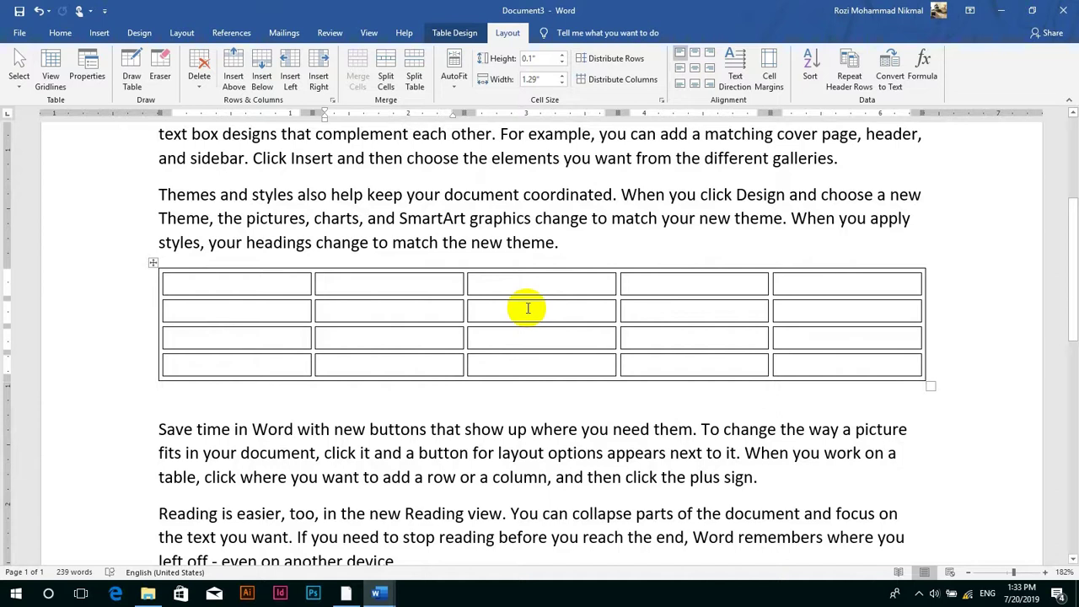
key(ctrl+z)
click(74, 65)
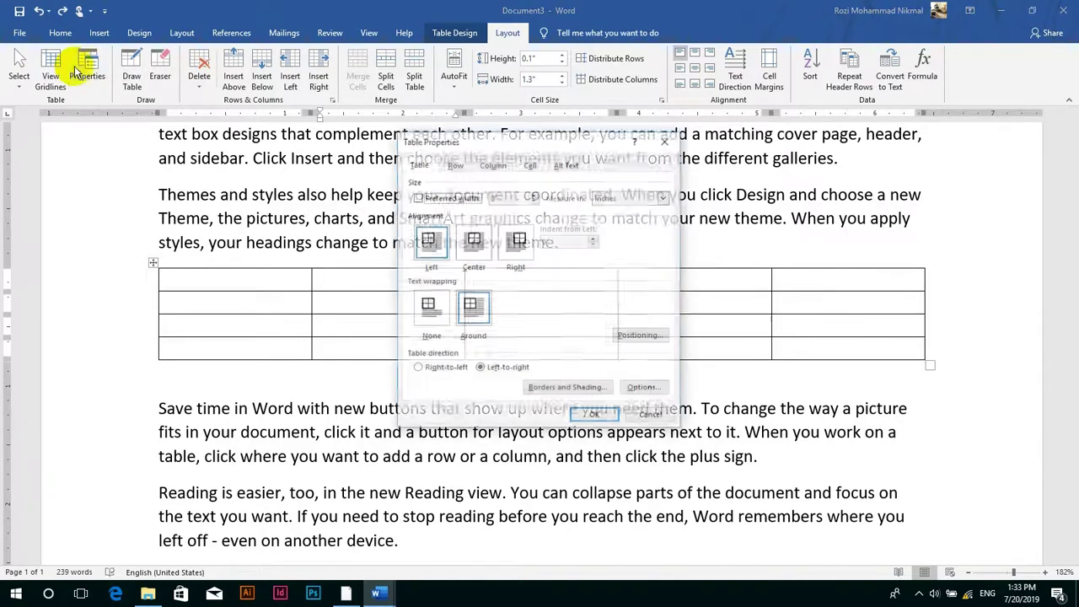
click(455, 165)
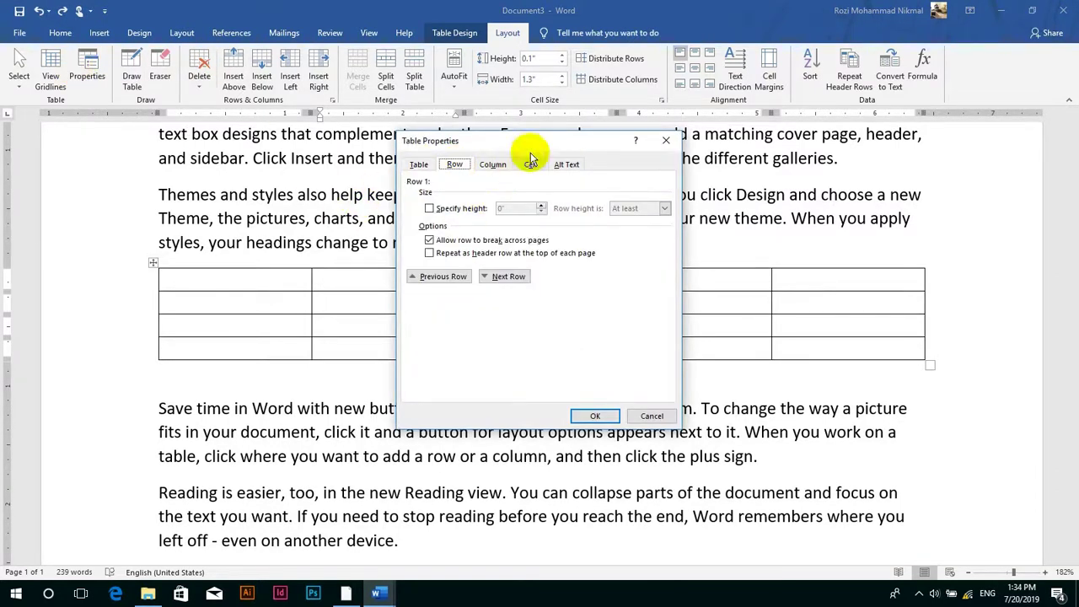
- Give the table rows a specified height of at least 1" and apply it
drag(538, 140, 291, 122)
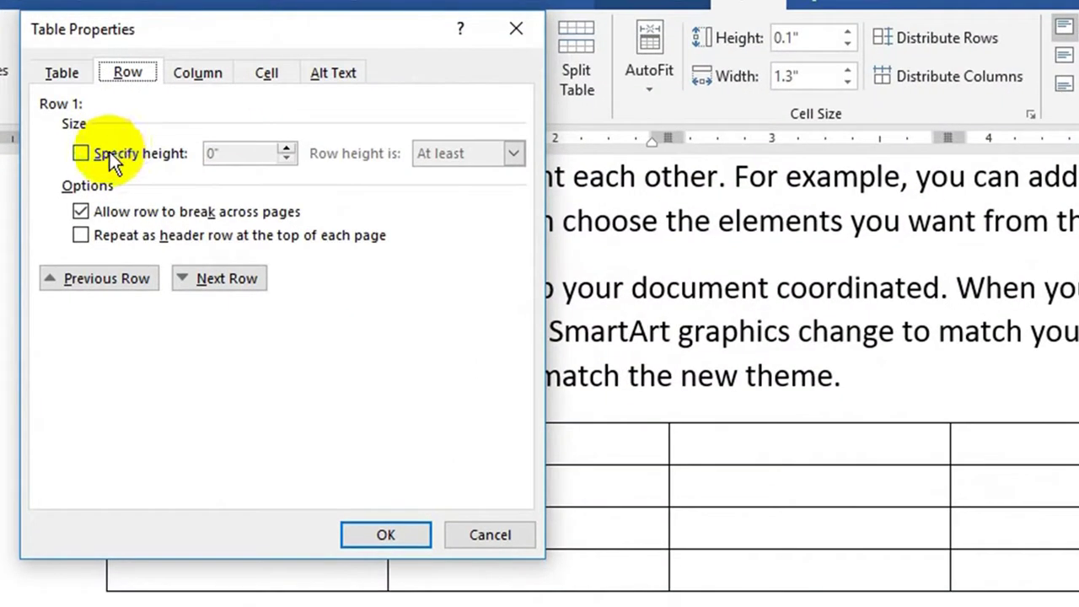
click(112, 161)
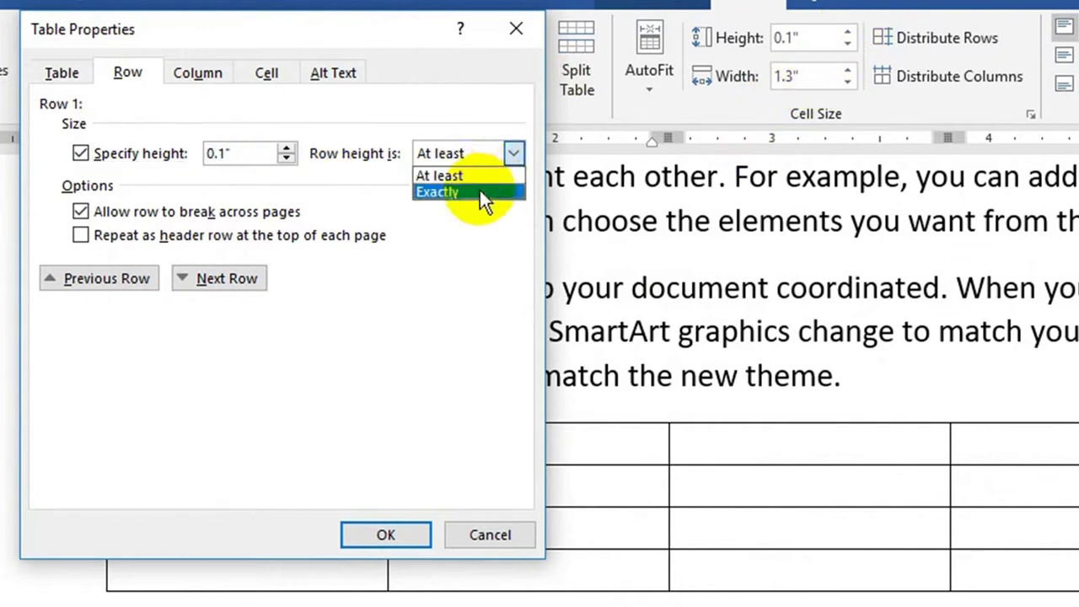
click(482, 193)
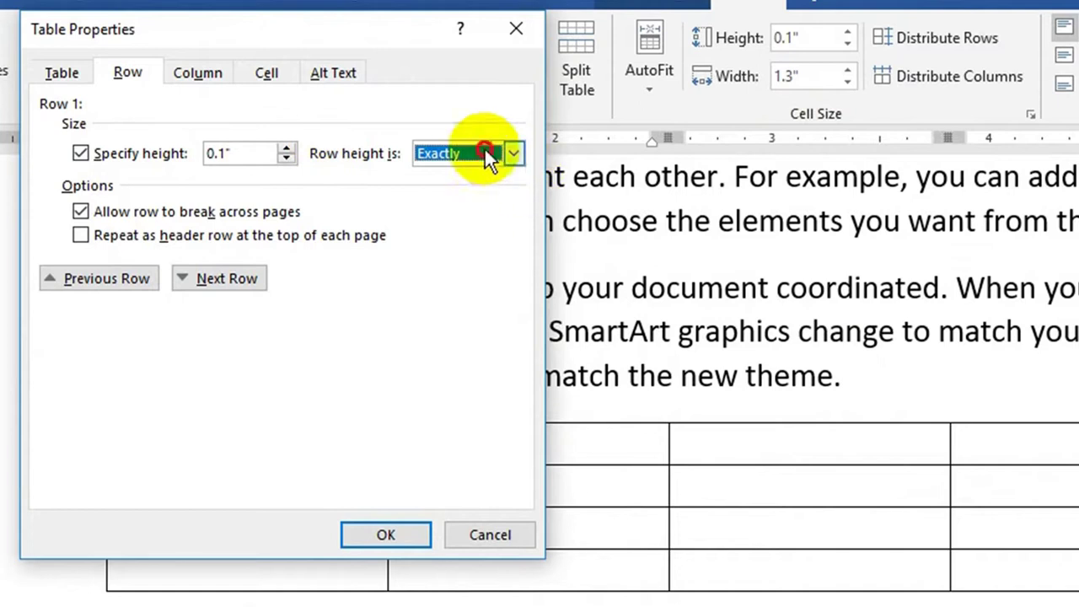
click(489, 160)
click(460, 175)
click(285, 149)
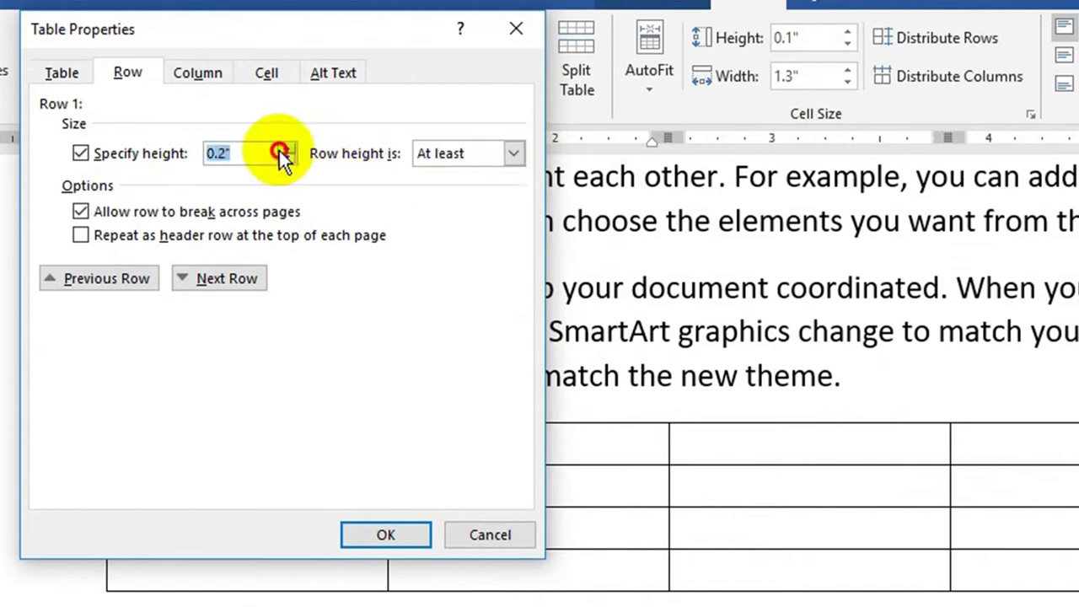
click(285, 150)
click(402, 544)
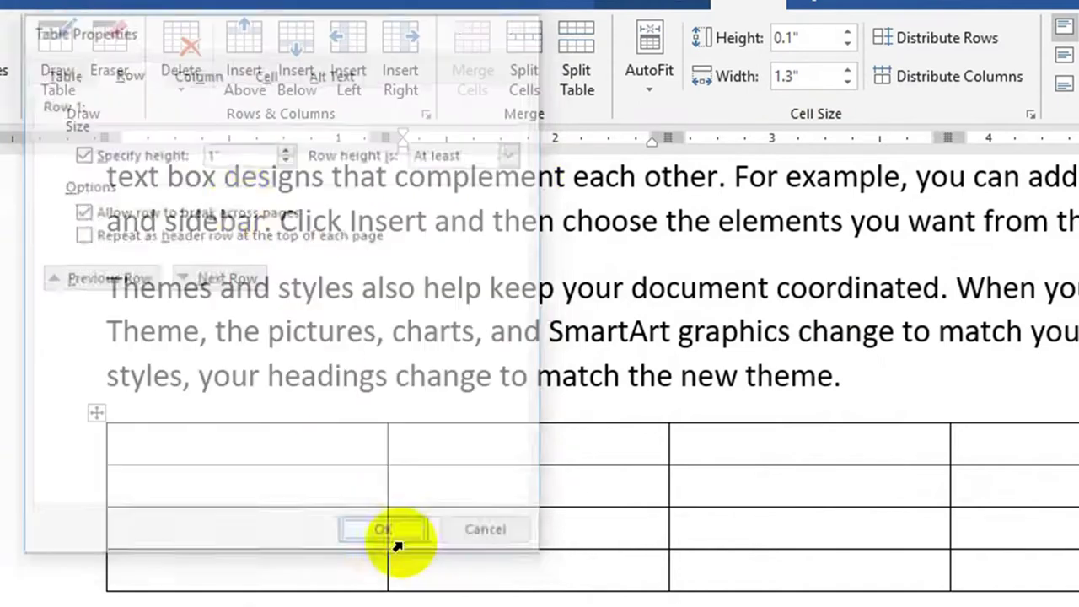
- Undo the 1" row height, then reopen and dismiss Table Properties without changes
key(ctrl+z)
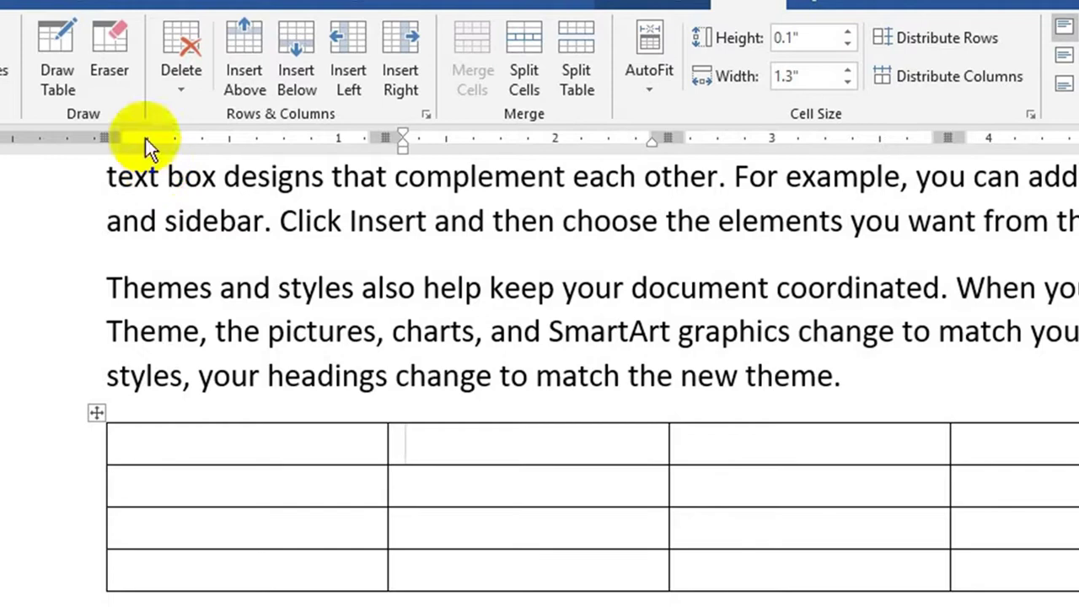
click(3, 56)
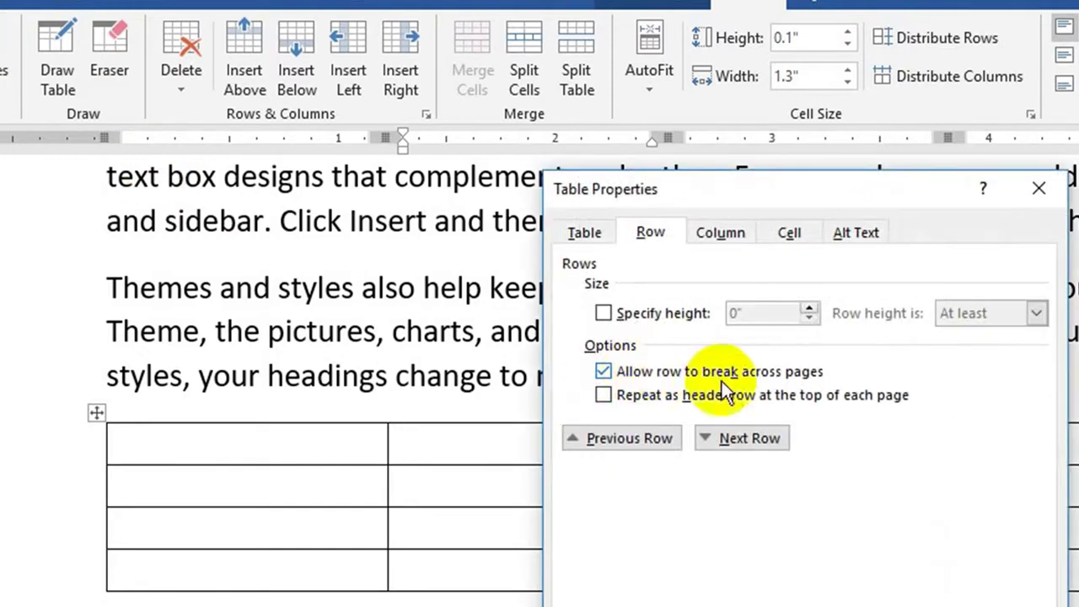
key(Return)
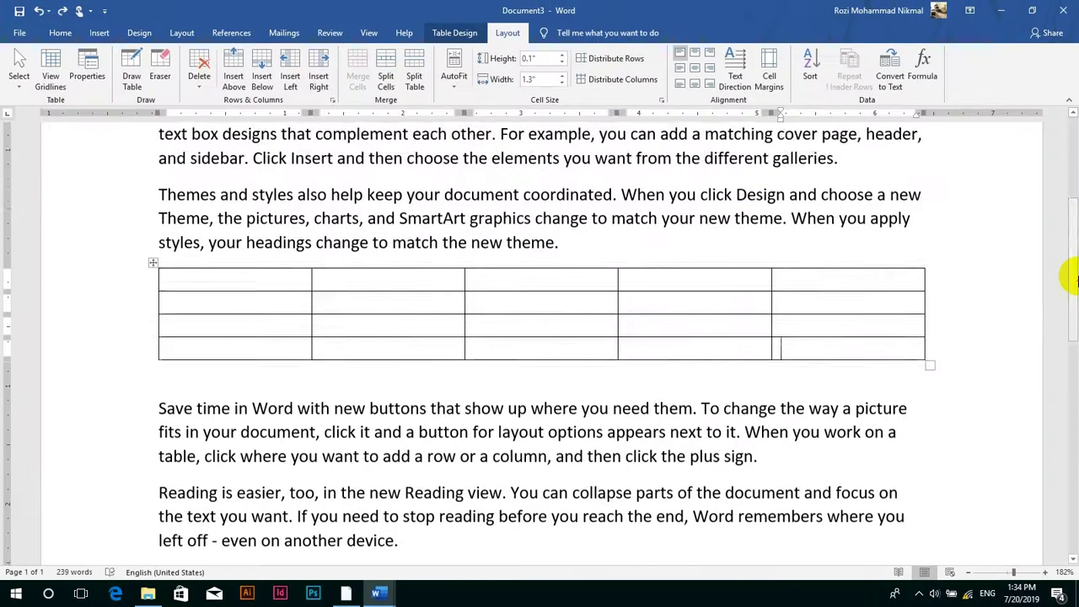
- Add empty rows to the end of the table with Tab until it spills onto page 2
drag(1072, 268, 1075, 306)
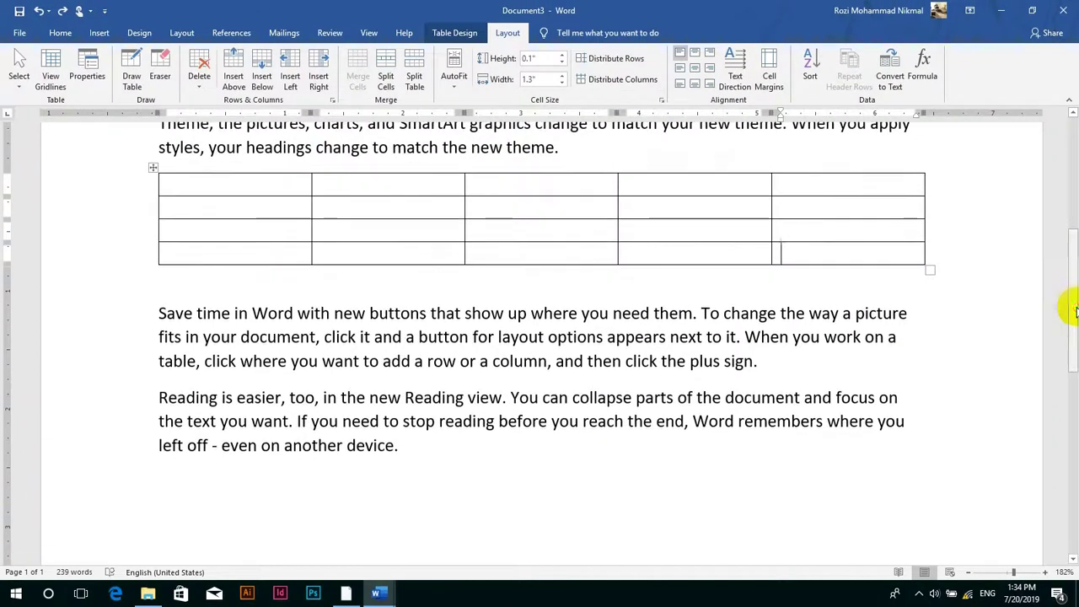
key(Tab)
key(Tab)
key(Tab)
key(Tab)
key(Tab)
key(Tab)
key(Tab)
key(Tab)
key(Tab)
key(Tab)
key(Tab)
key(Tab)
key(Tab)
key(Tab)
key(Tab)
key(Tab)
key(Tab)
key(Tab)
key(Tab)
key(Tab)
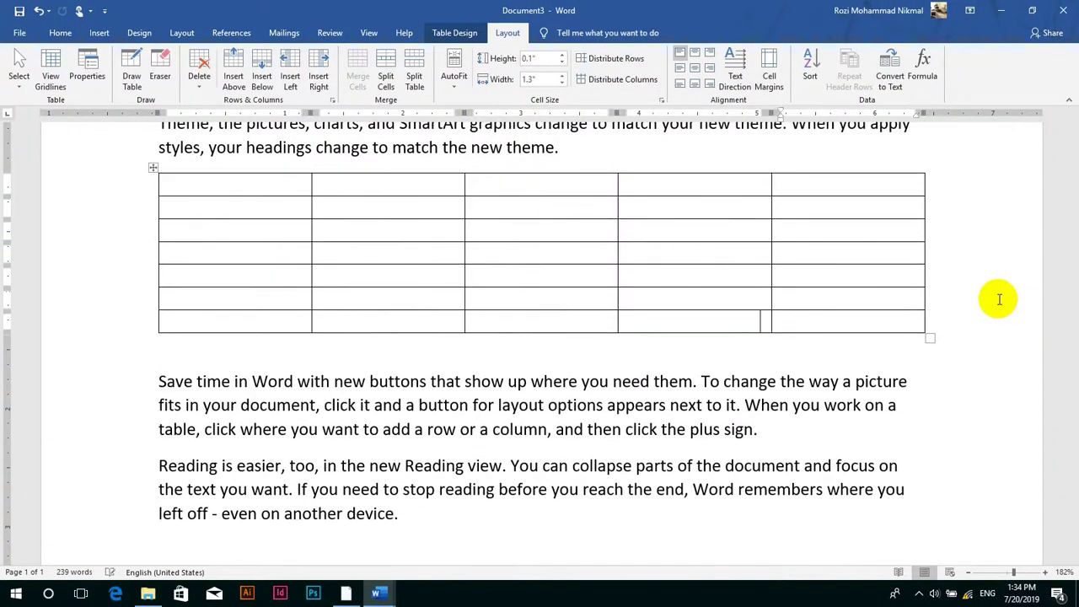
key(Tab)
key(Tab)
key(Tab)
key(Tab)
key(Tab)
key(Tab)
key(Tab)
key(Tab)
key(Tab)
key(Tab)
key(Tab)
key(Tab)
key(Tab)
key(Tab)
key(Tab)
key(Tab)
key(Tab)
key(Tab)
key(Tab)
key(Tab)
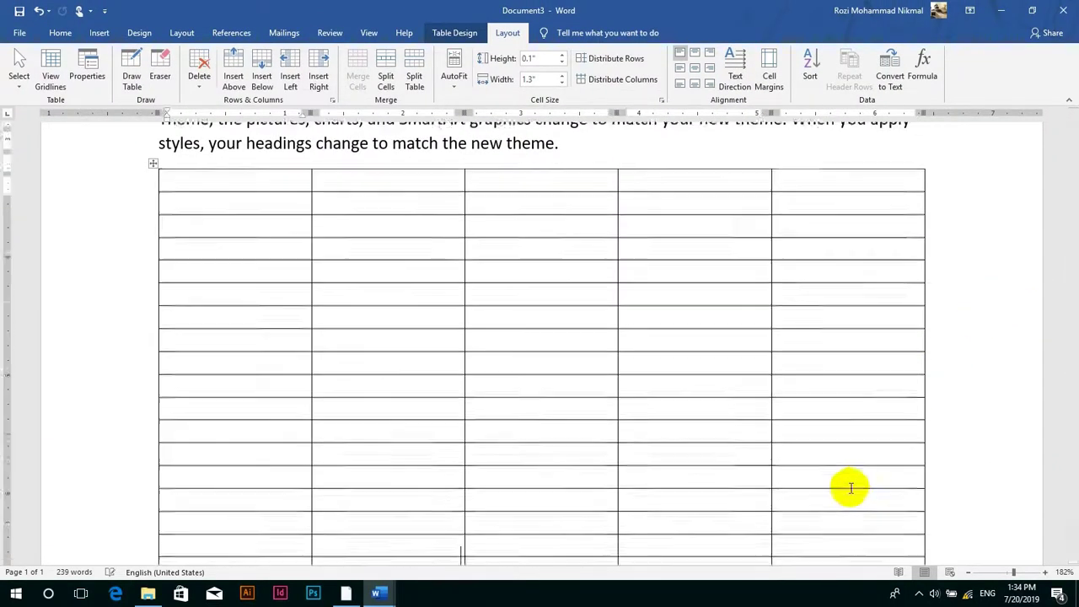
key(Tab)
key(Tab)
key(Tab)
key(Tab)
key(Tab)
key(Tab)
key(Tab)
key(Tab)
key(Tab)
key(Tab)
key(Tab)
key(Tab)
key(Tab)
key(Tab)
key(Tab)
key(Tab)
key(Tab)
key(Tab)
key(Tab)
key(Tab)
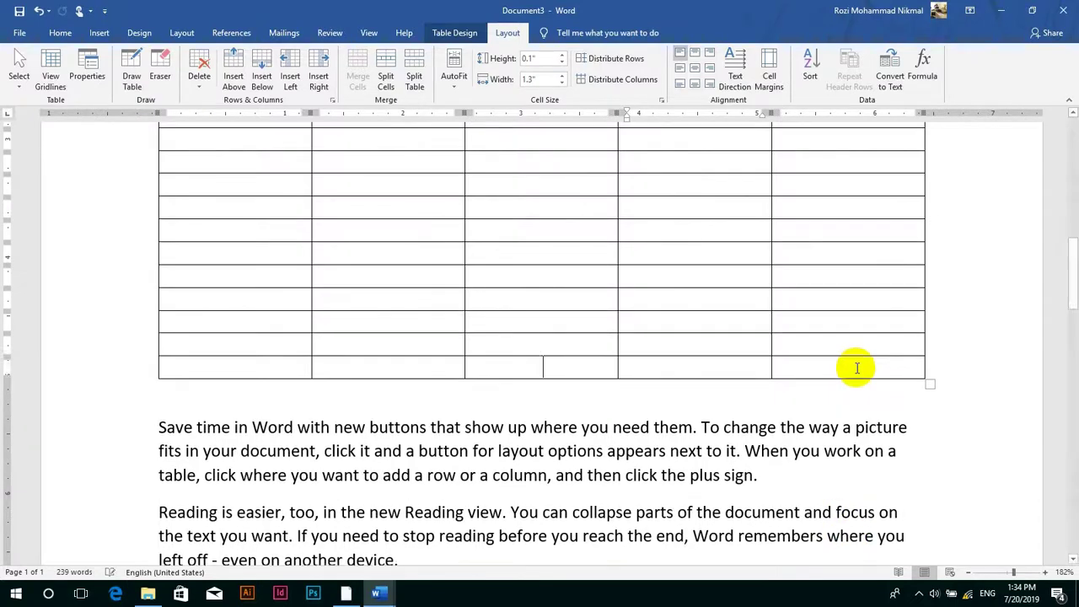
key(Tab)
key(Tab)
key(Tab)
key(Tab)
key(Tab)
key(Tab)
key(Tab)
key(Tab)
key(Tab)
key(Tab)
key(Tab)
key(Tab)
key(Tab)
key(Tab)
key(Tab)
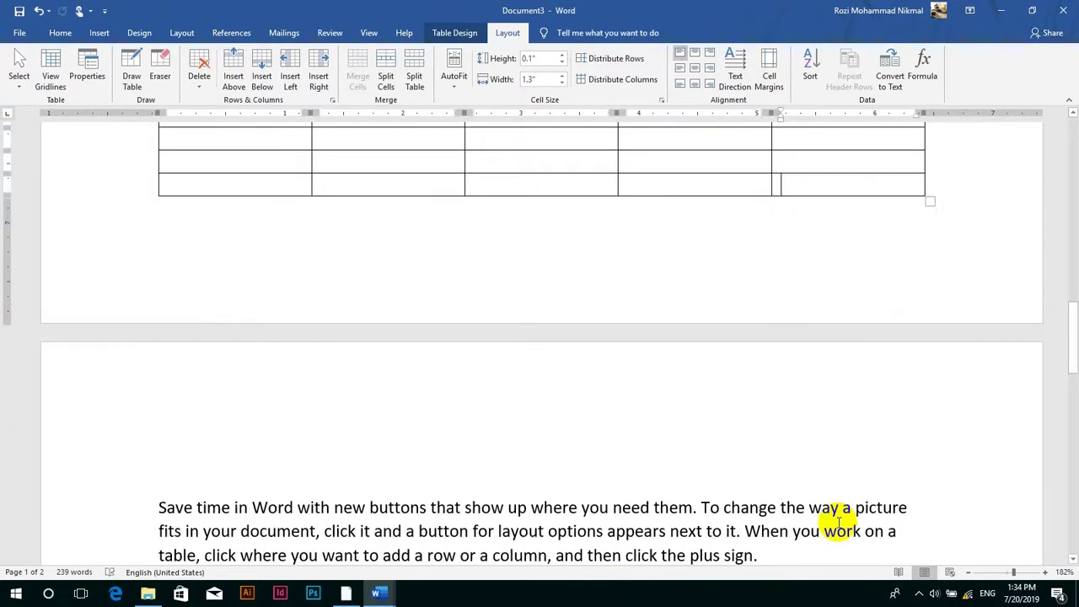
key(Tab)
key(Tab)
- Undo the row that spilled onto page 2 and the test text in the last cell
key(ctrl+z)
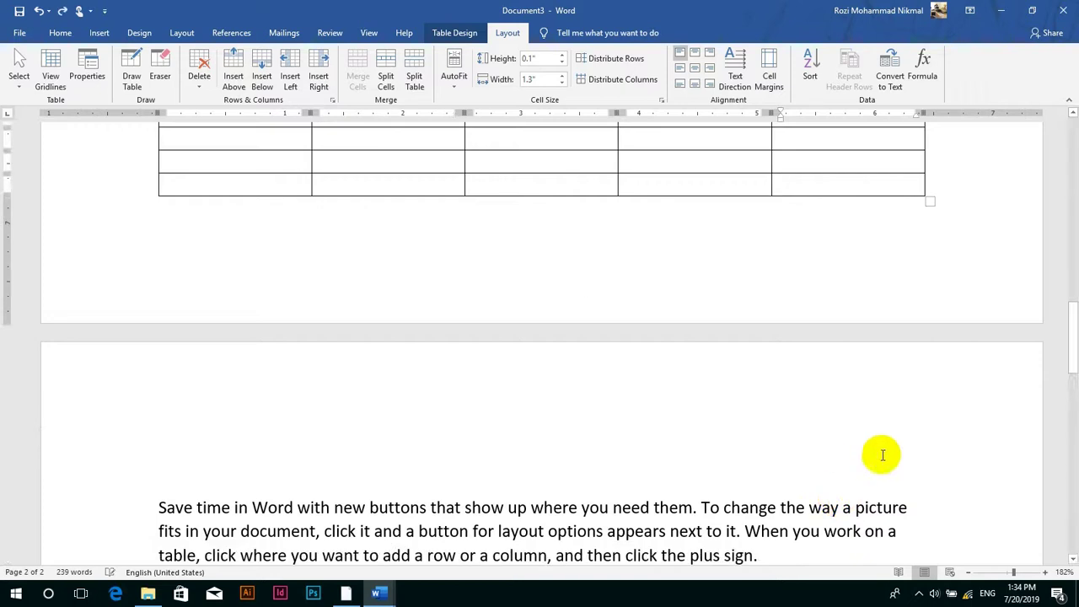
text(sadfdsfdsafdsfdsaf)
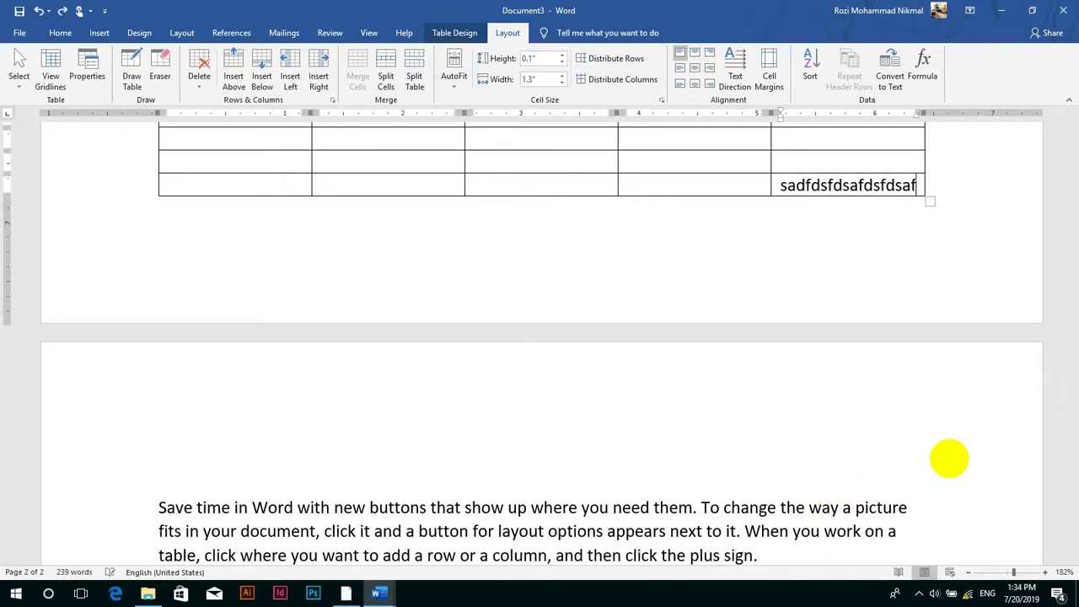
text(dsaafdsafdsaafdsafdsafdsa)
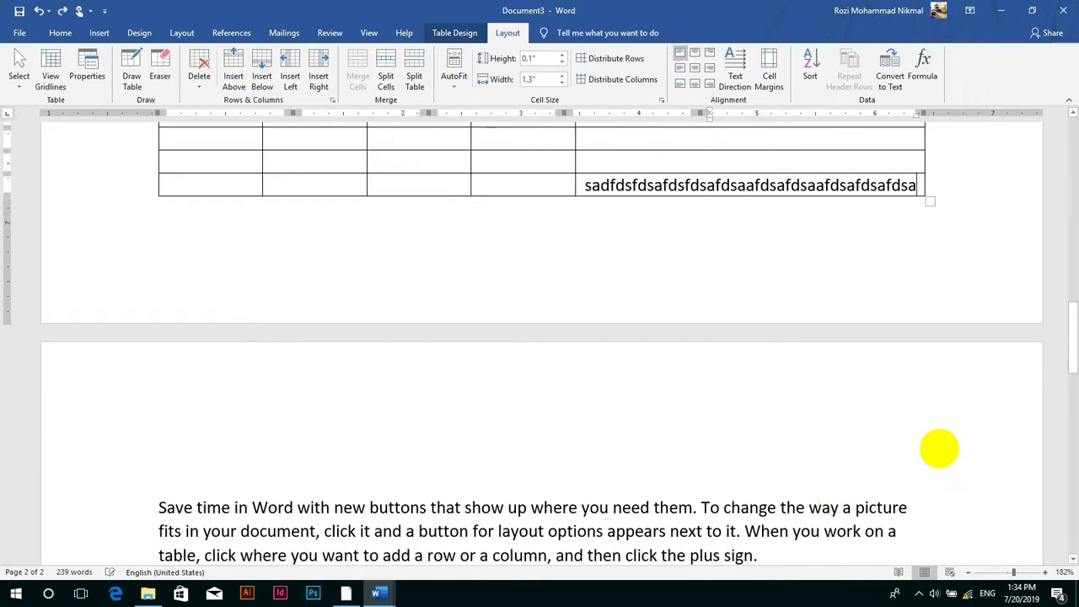
text(fdsafdsavsavdsaf)
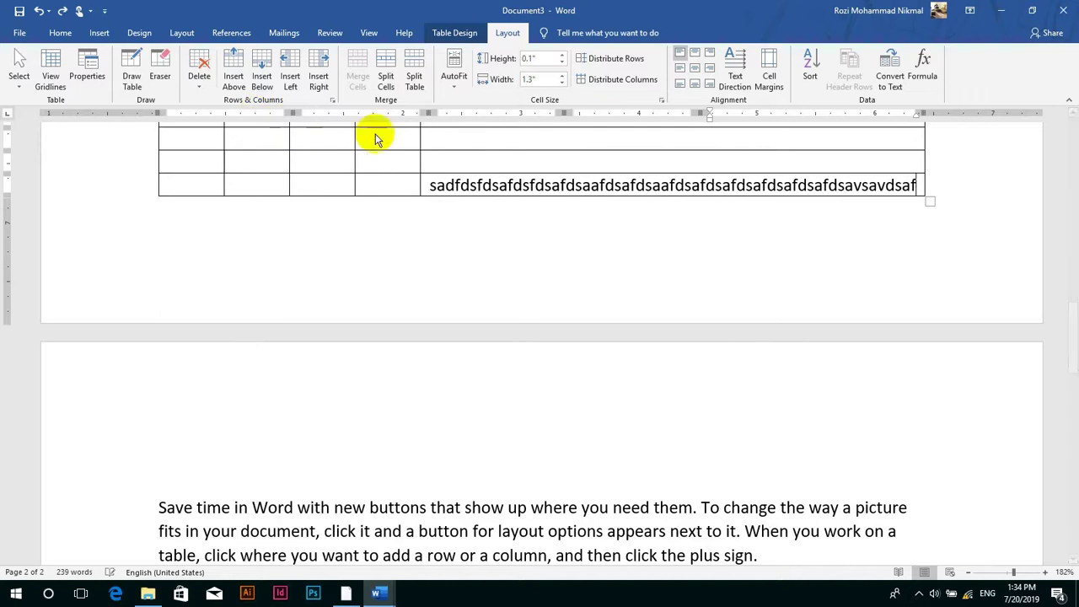
text(dsafdsaafdsaafdsafdsafdsaafa)
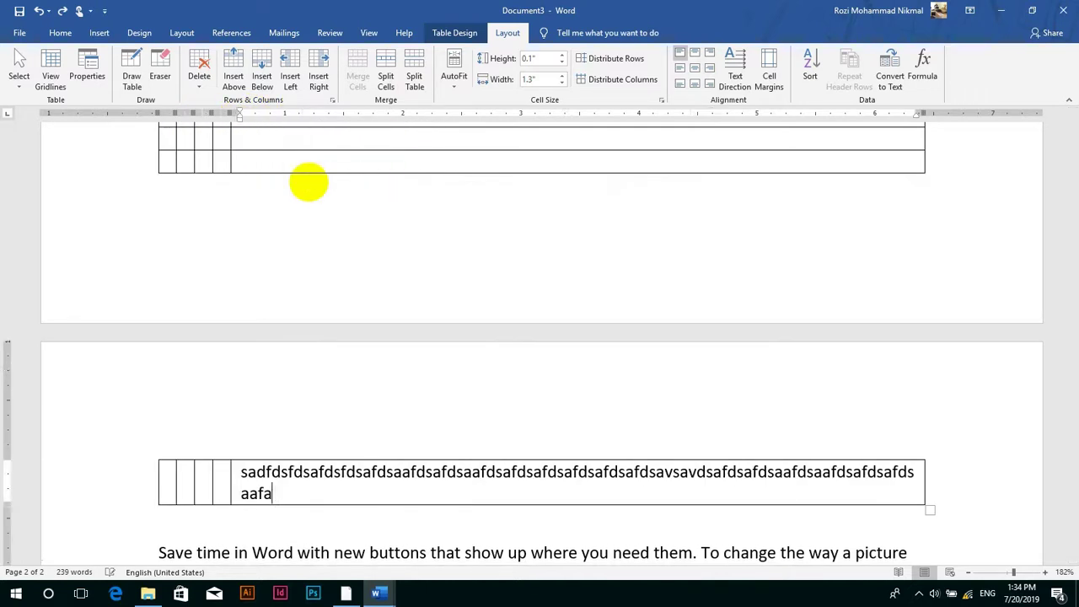
text(sdd)
key(ctrl+z)
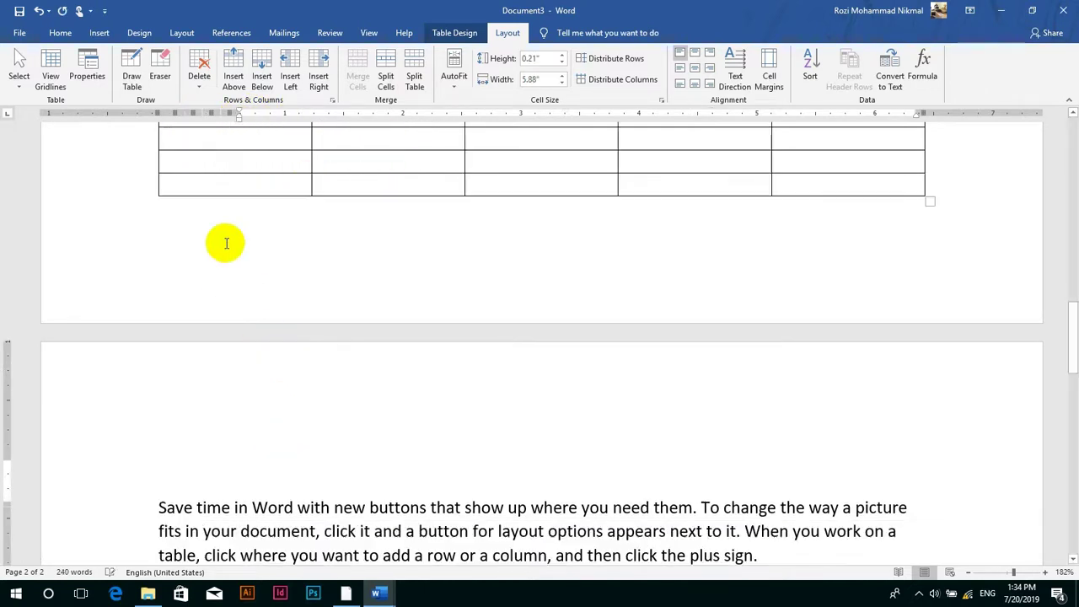
- Accept the earlier row settings in Table Properties and scroll through the long table
click(87, 74)
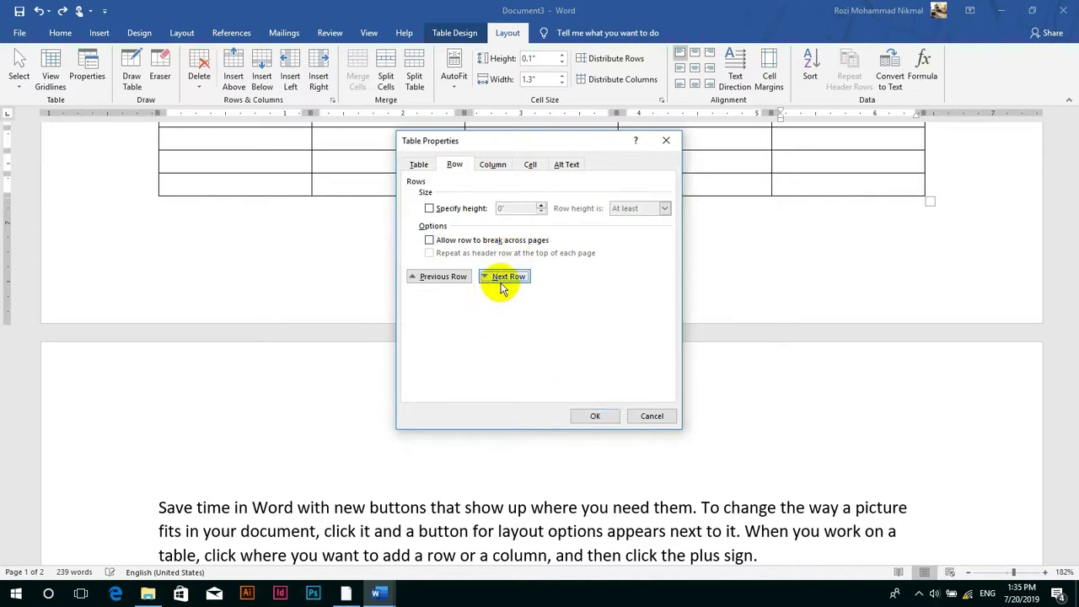
click(596, 416)
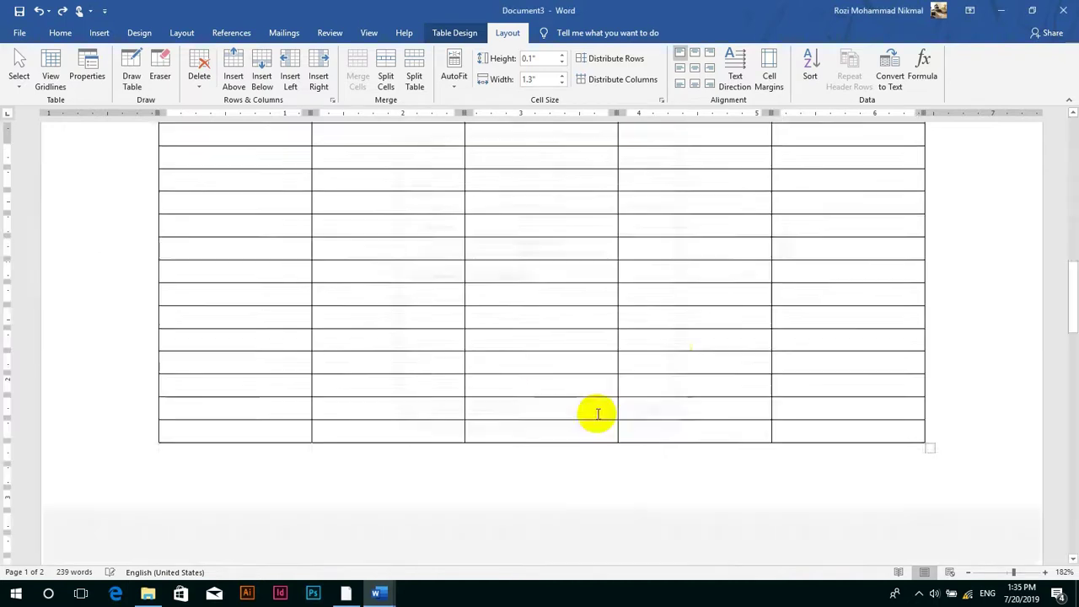
scroll(885, 334, down, 10)
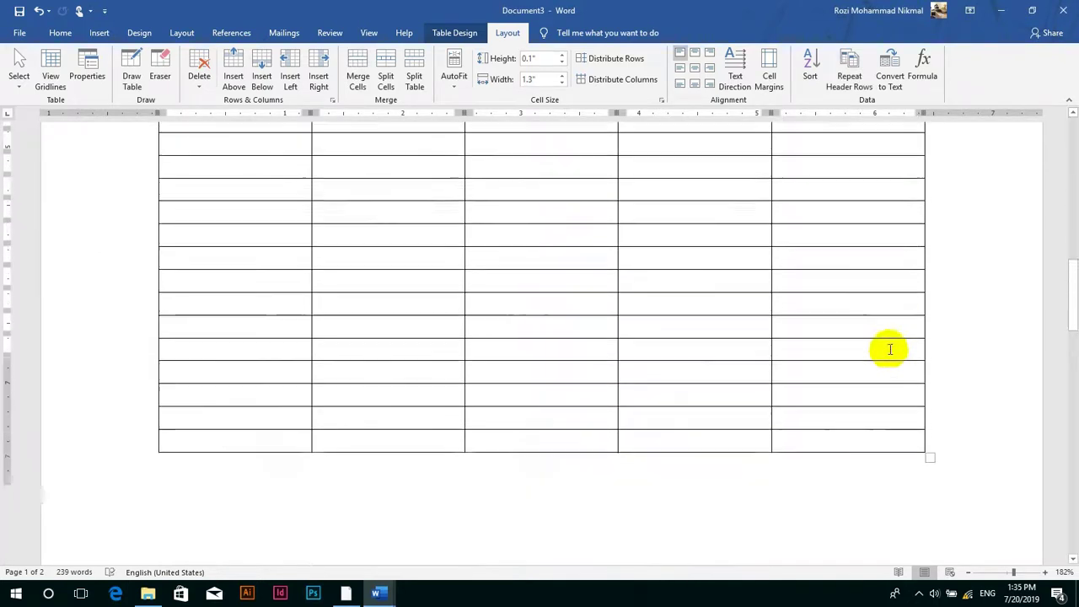
scroll(889, 349, up, 15)
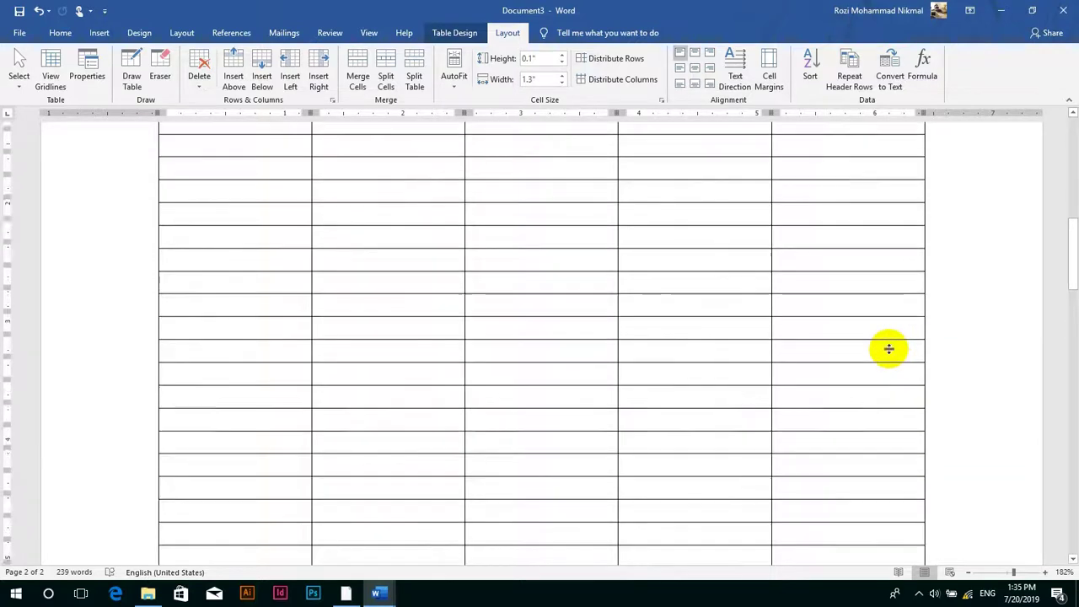
- Reopen Table Properties for the last row of the empty table
scroll(890, 349, down, 10)
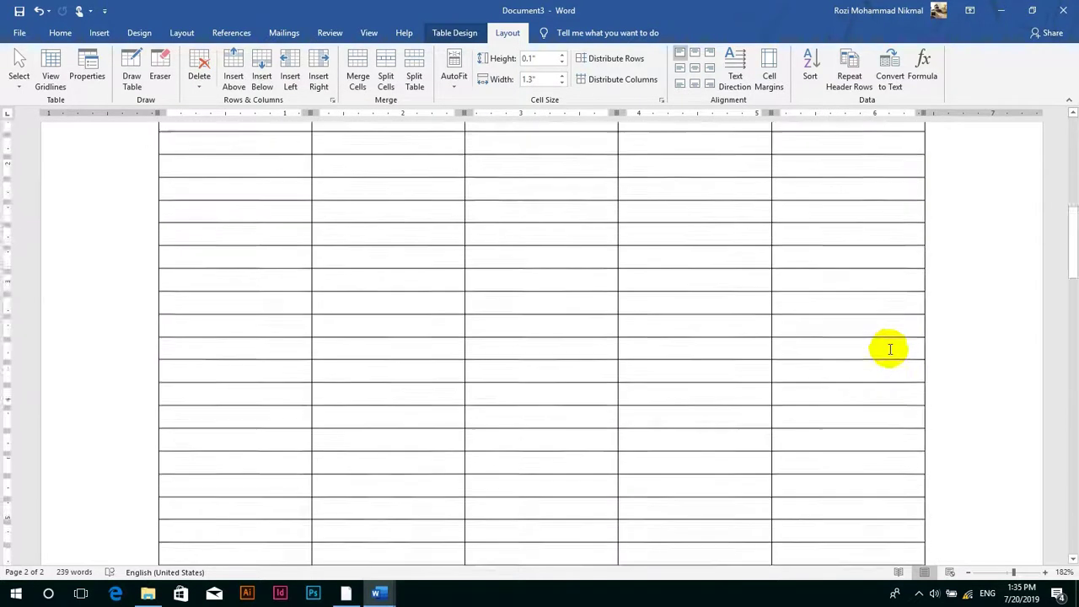
scroll(890, 349, down, 3)
scroll(848, 225, up, 2)
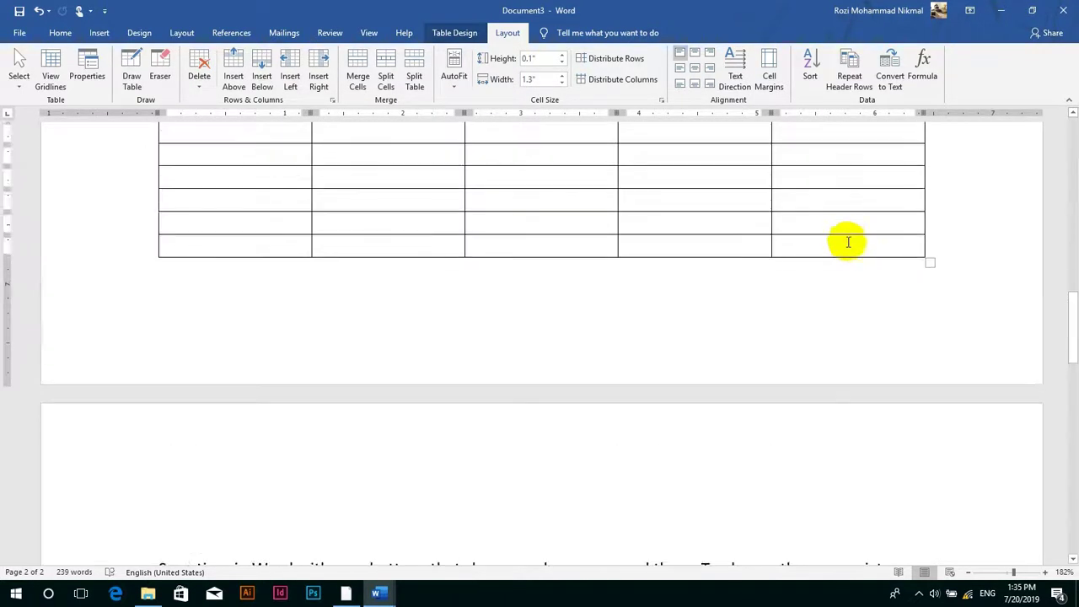
click(848, 242)
click(88, 67)
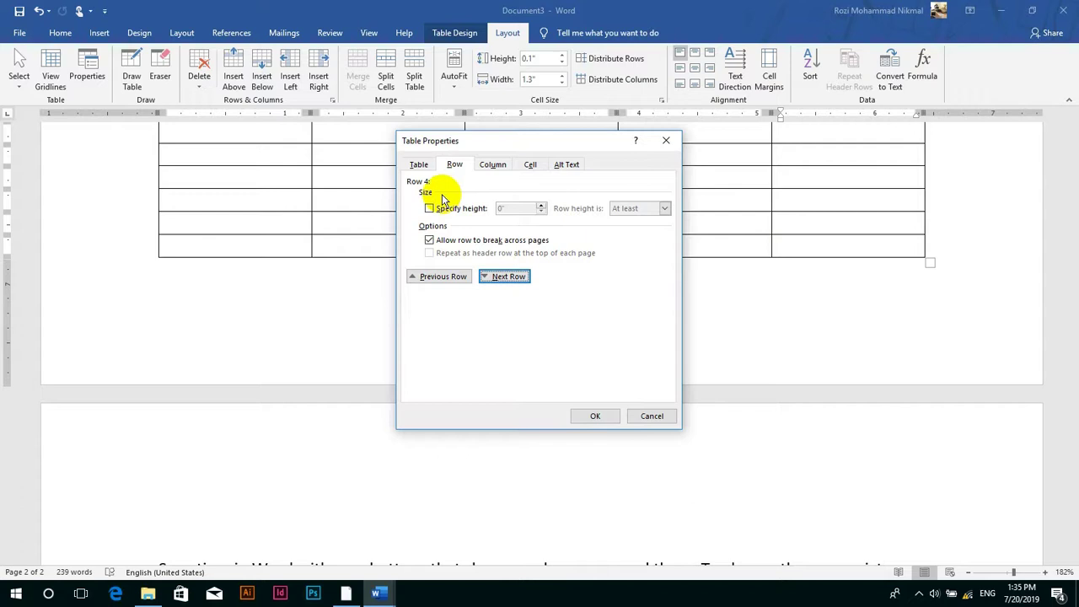
- Review the next row, column, cell and alt text settings, then cancel Table Properties unchanged
click(506, 277)
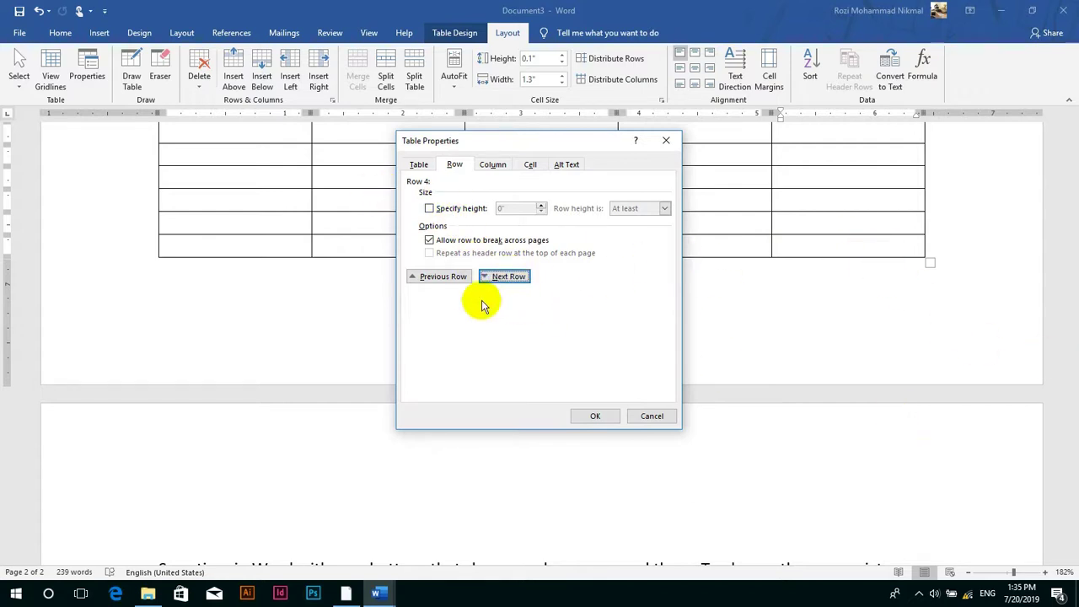
click(494, 165)
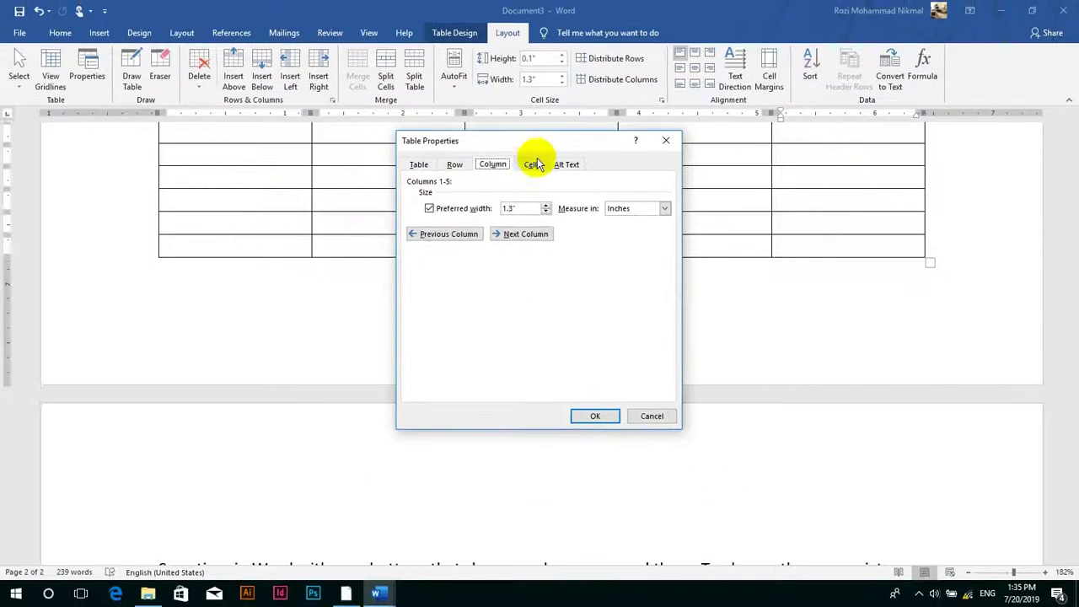
click(539, 149)
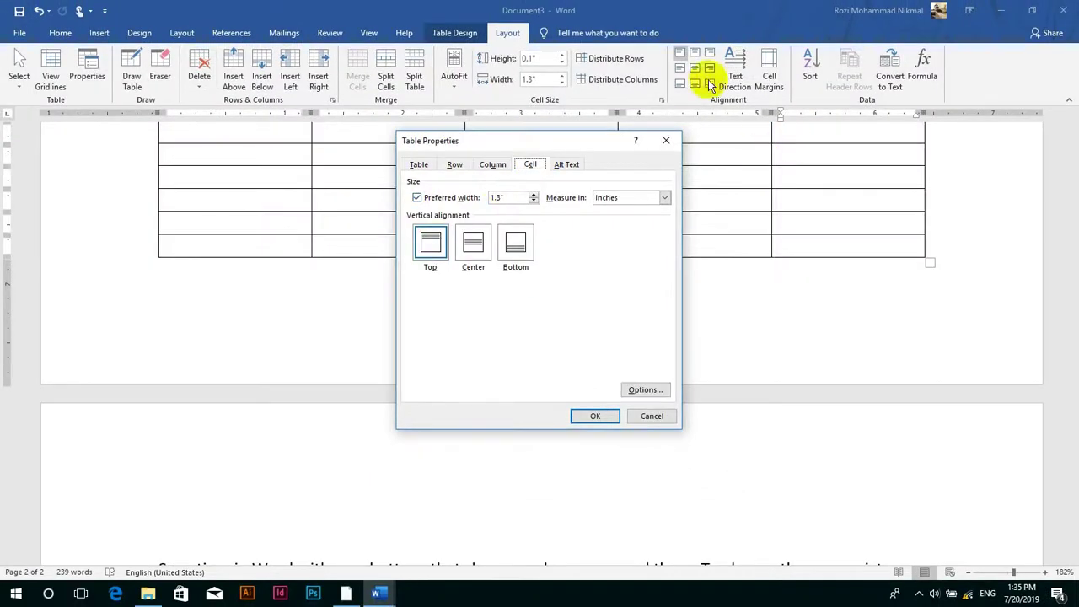
click(576, 169)
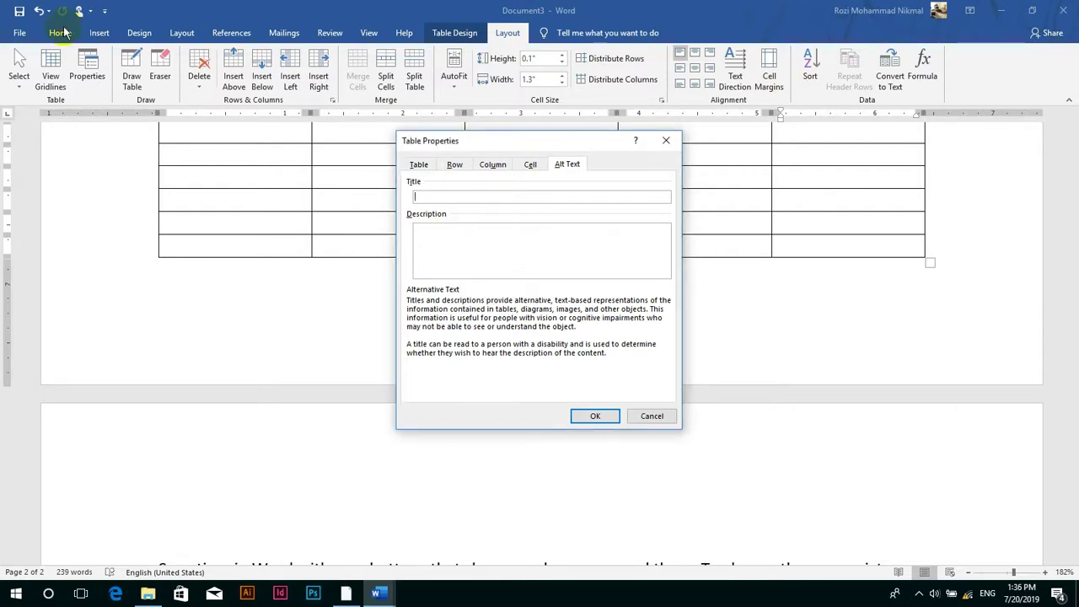
click(654, 415)
- Set Go To to jump between tables with Ctrl+G, then close it
key(ctrl+g)
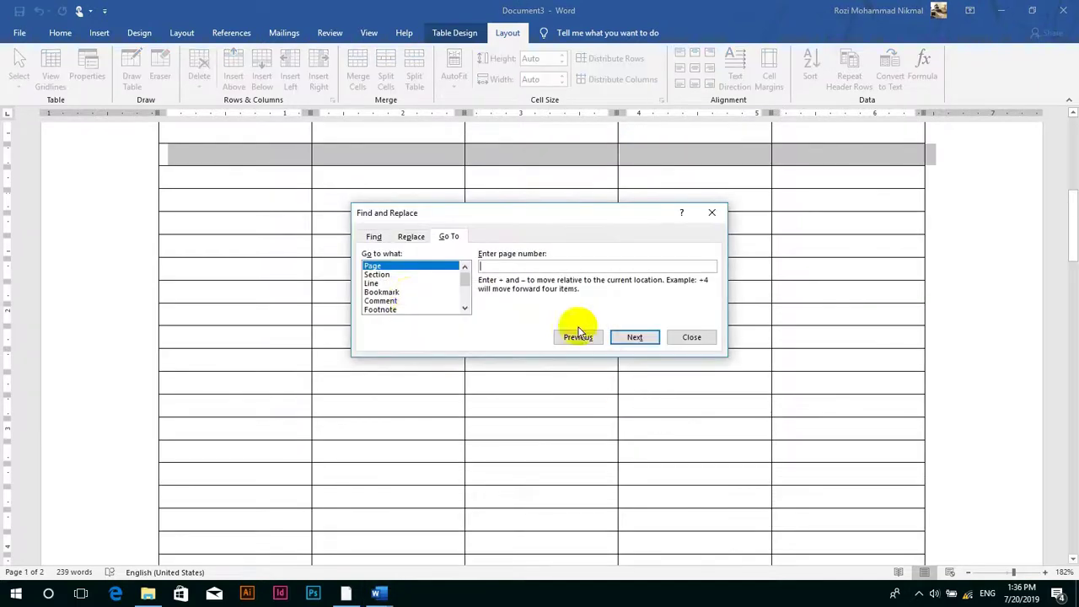
click(468, 300)
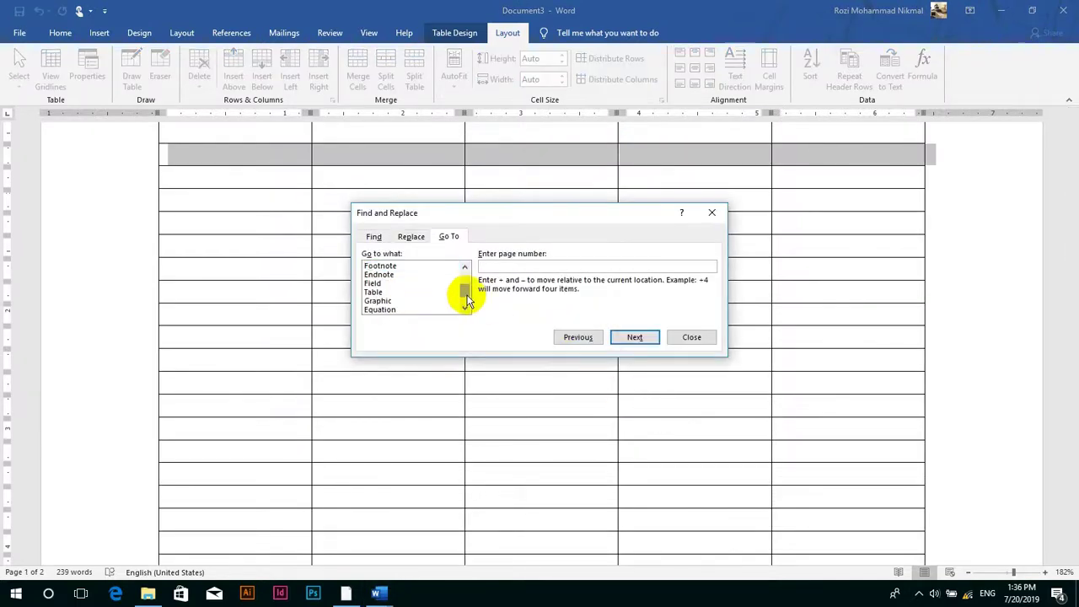
click(374, 293)
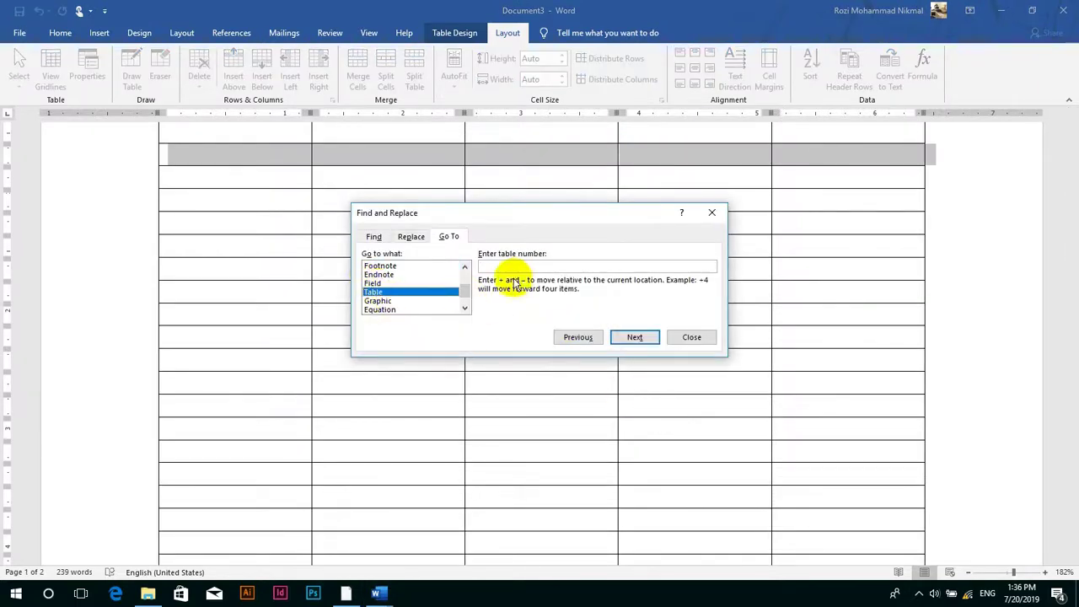
click(692, 337)
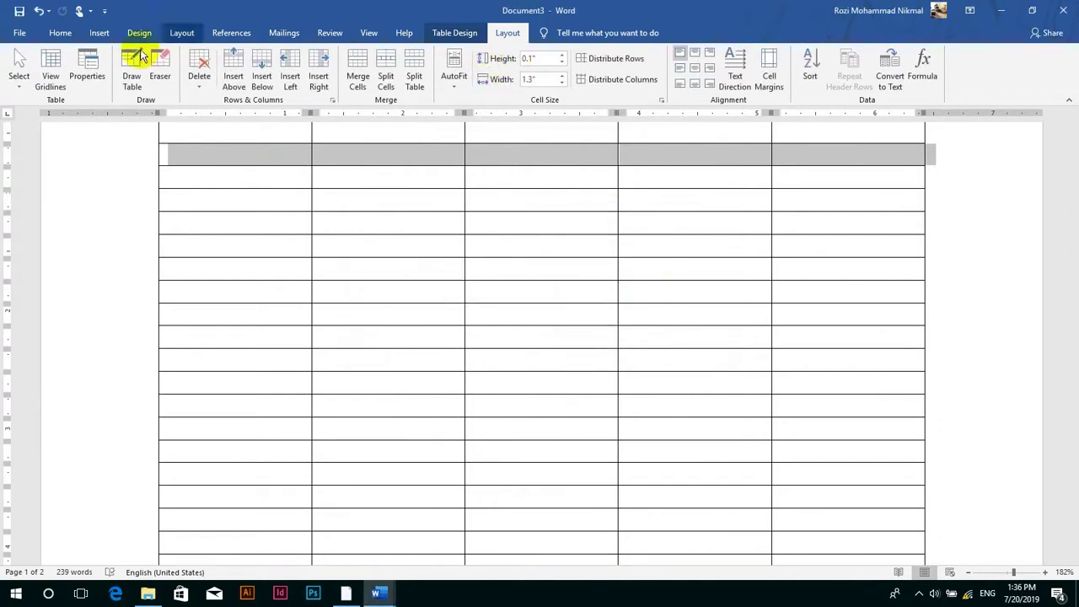
- Cancel a reopened Table Properties dialog and switch back to Document2
click(88, 69)
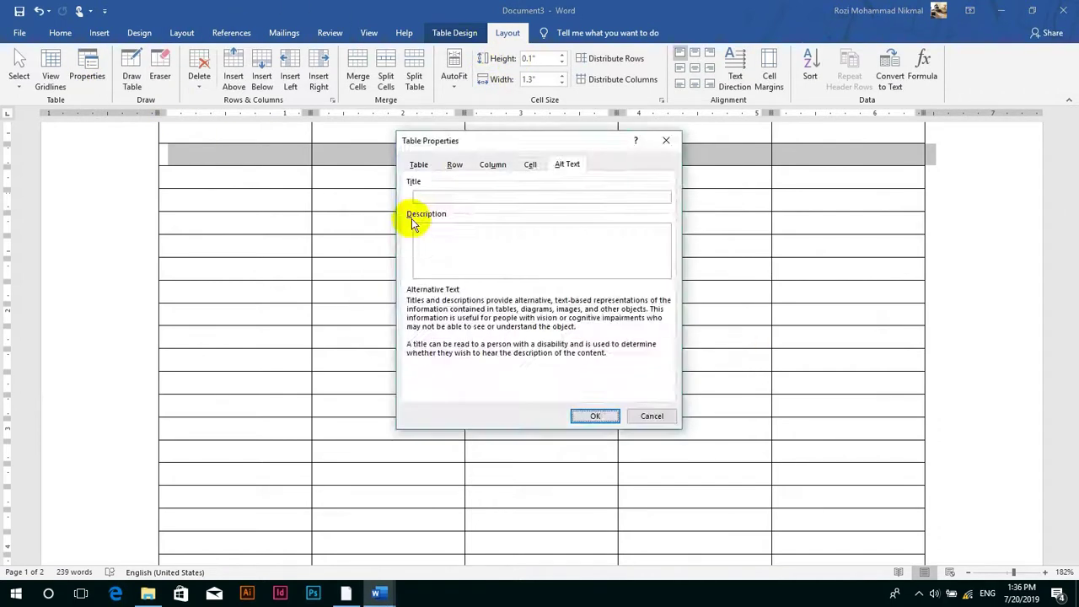
click(654, 417)
mouse_move(377, 594)
click(335, 552)
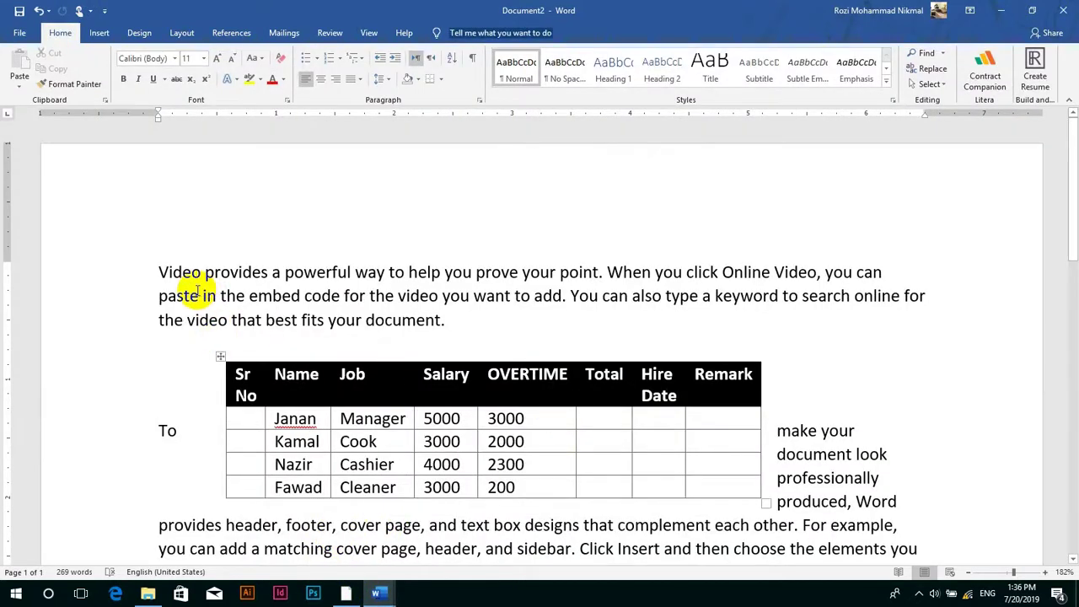
- Cut the employee table from Document2 and paste it into a new blank document
click(219, 358)
key(ctrl+x)
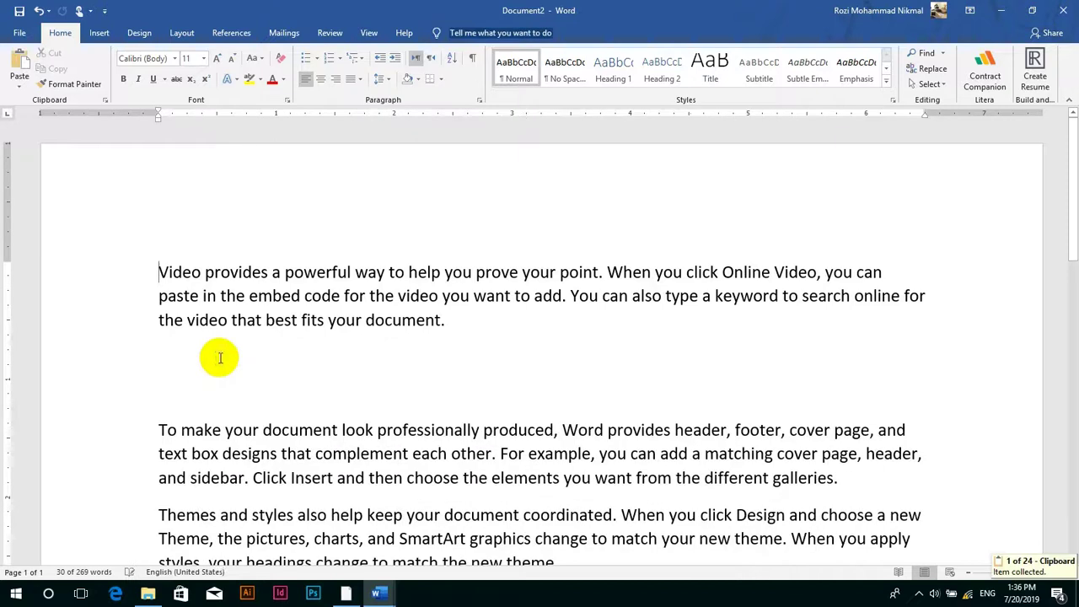
key(ctrl+n)
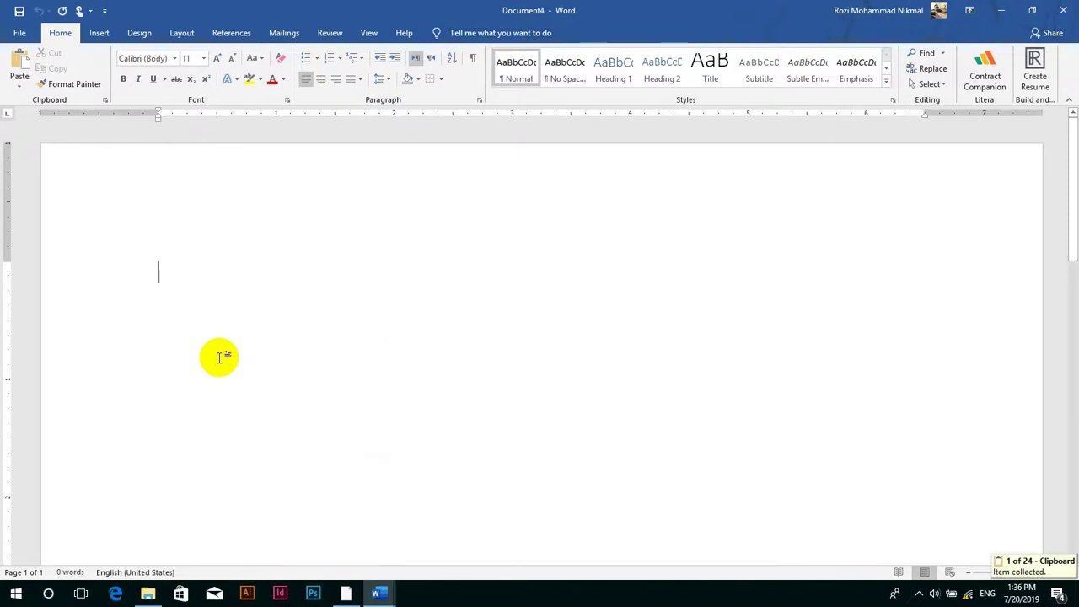
key(ctrl+v)
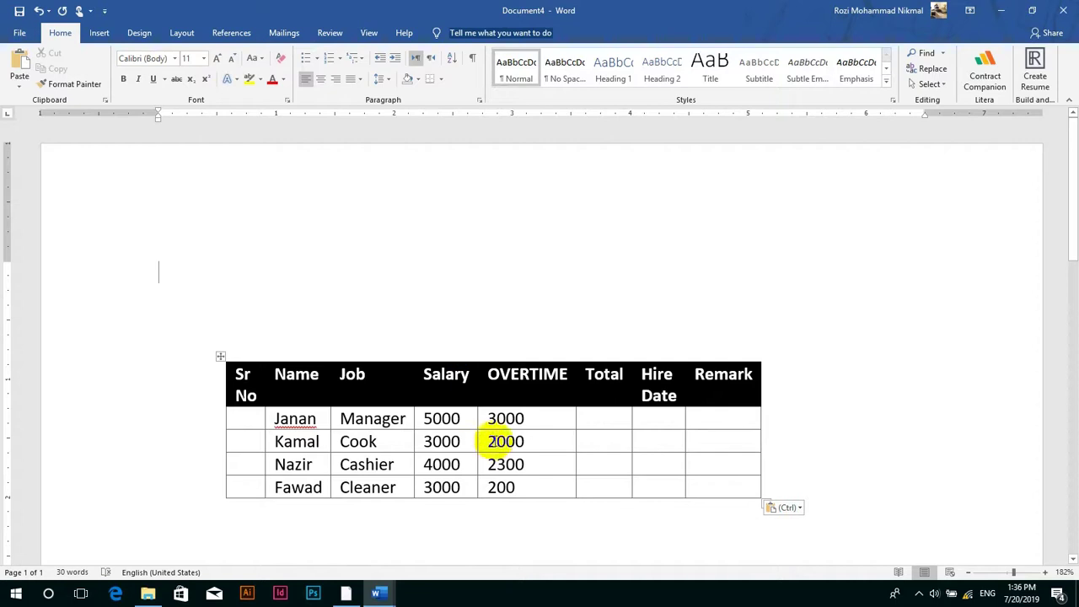
- Try drawing borders in the Total and Hire Date cells with Draw Table, undoing each
click(497, 417)
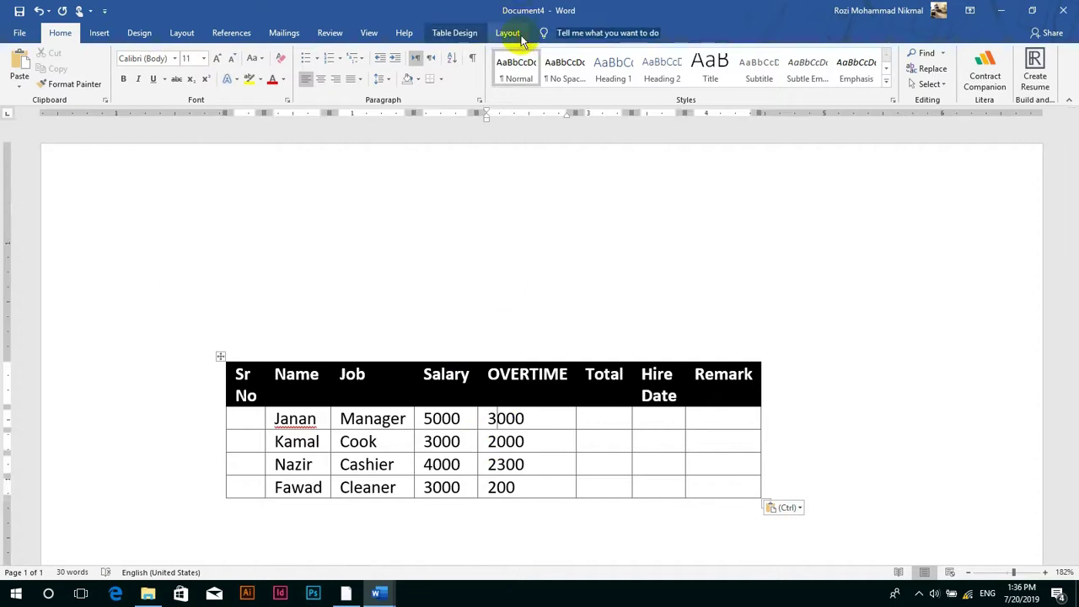
click(508, 33)
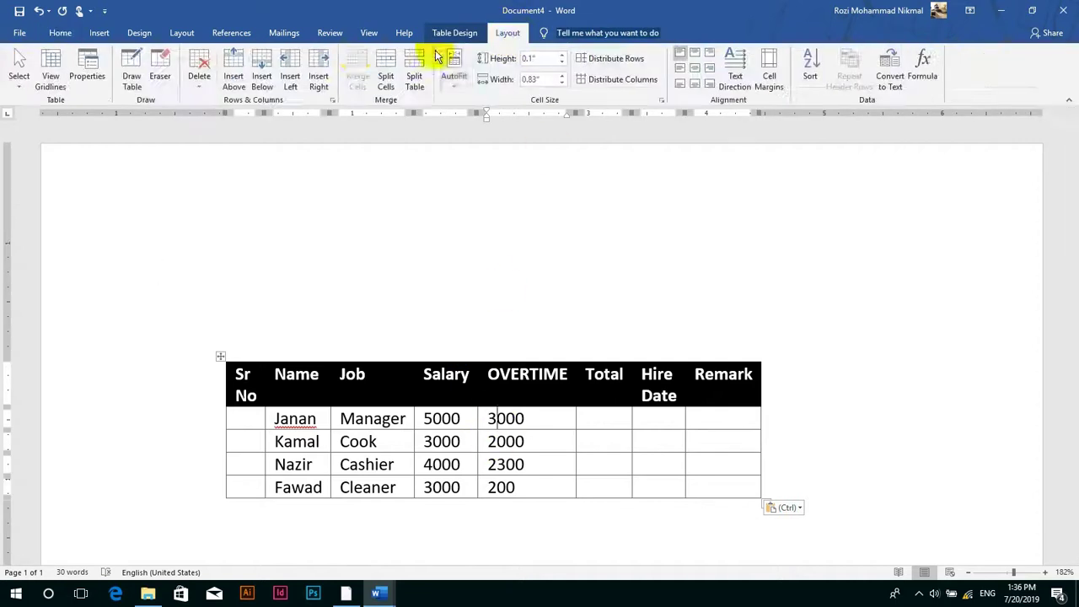
click(133, 80)
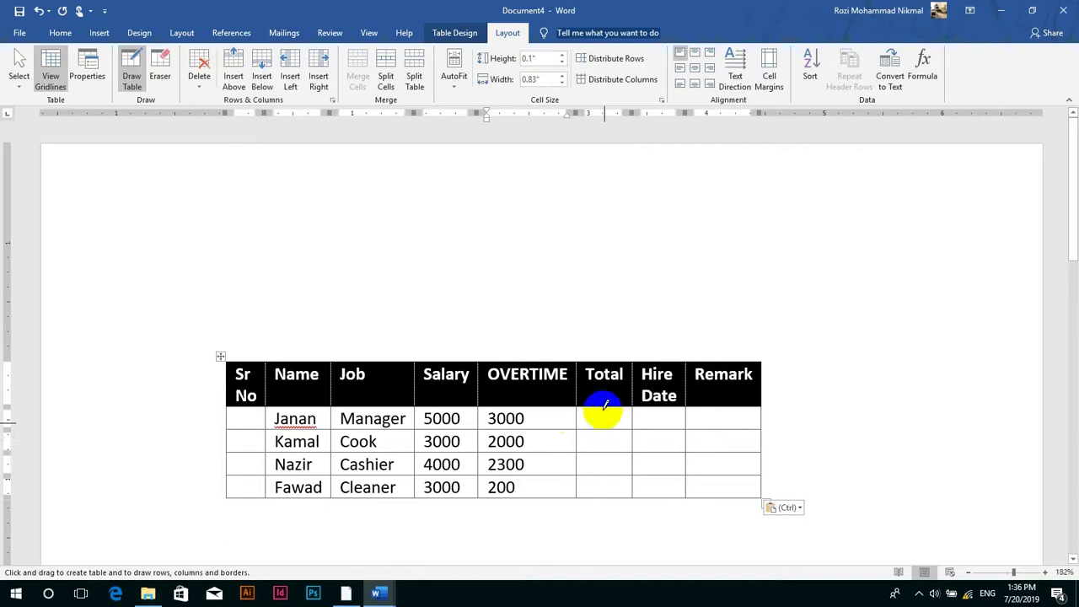
drag(603, 414, 605, 468)
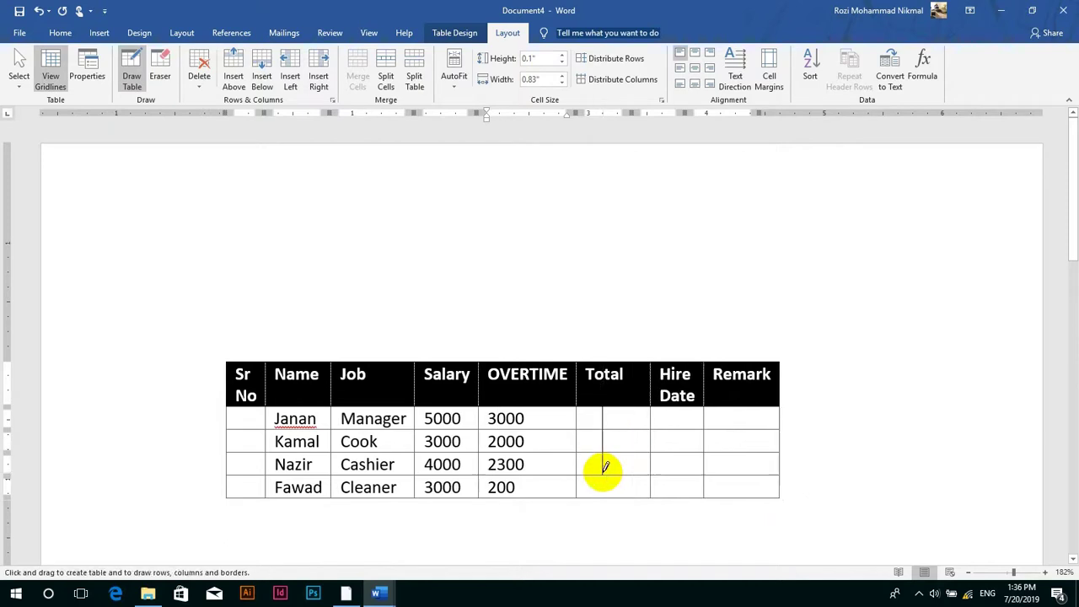
drag(628, 409, 628, 409)
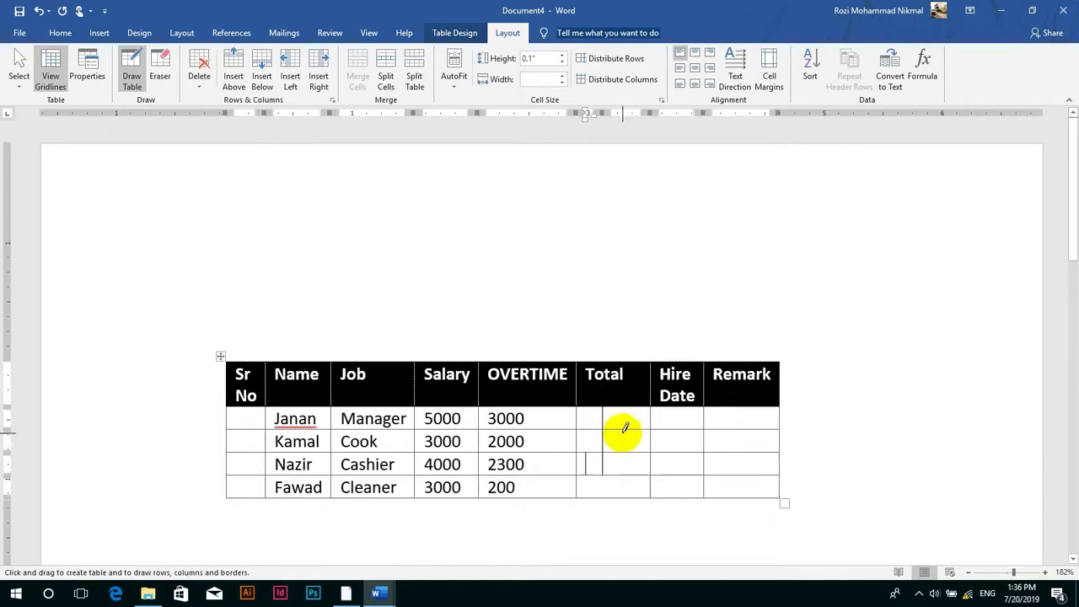
key(ctrl+z)
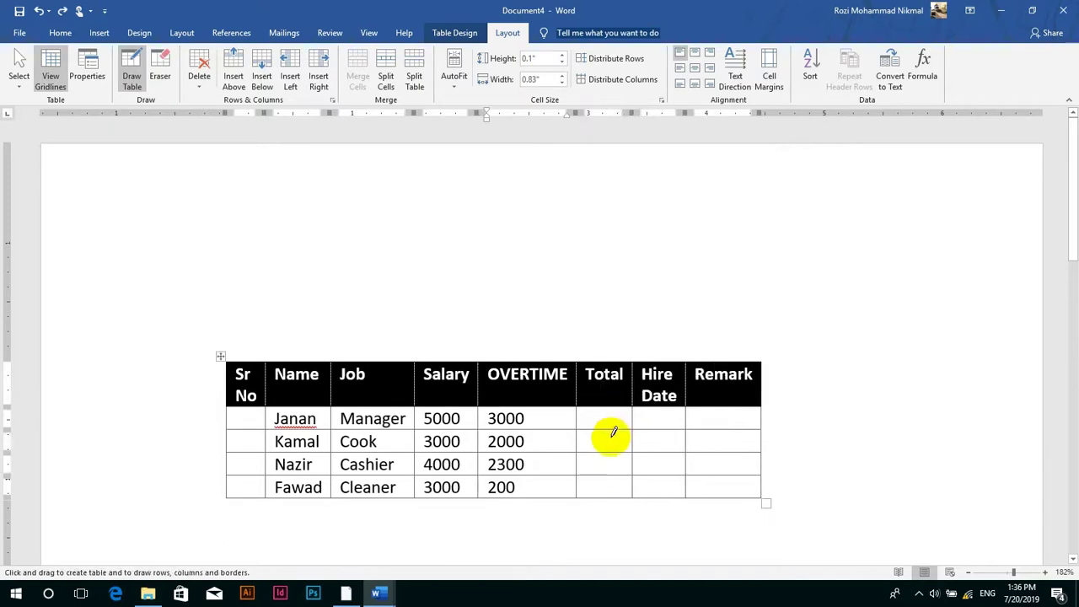
mouse_move(621, 435)
mouse_down()
mouse_move(650, 441)
mouse_move(640, 438)
mouse_up()
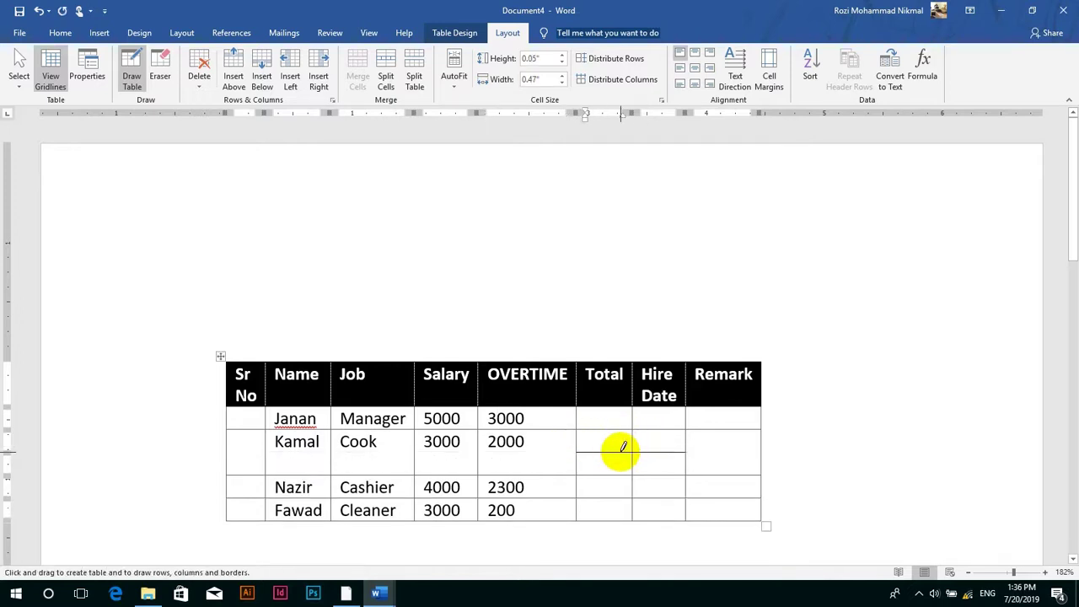
key(ctrl+z)
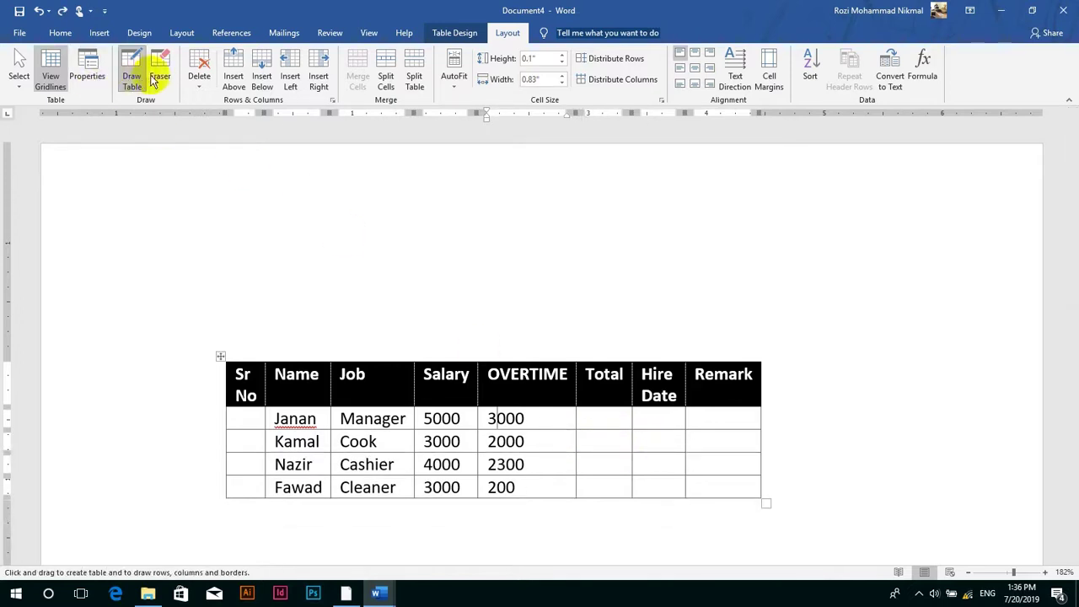
click(160, 78)
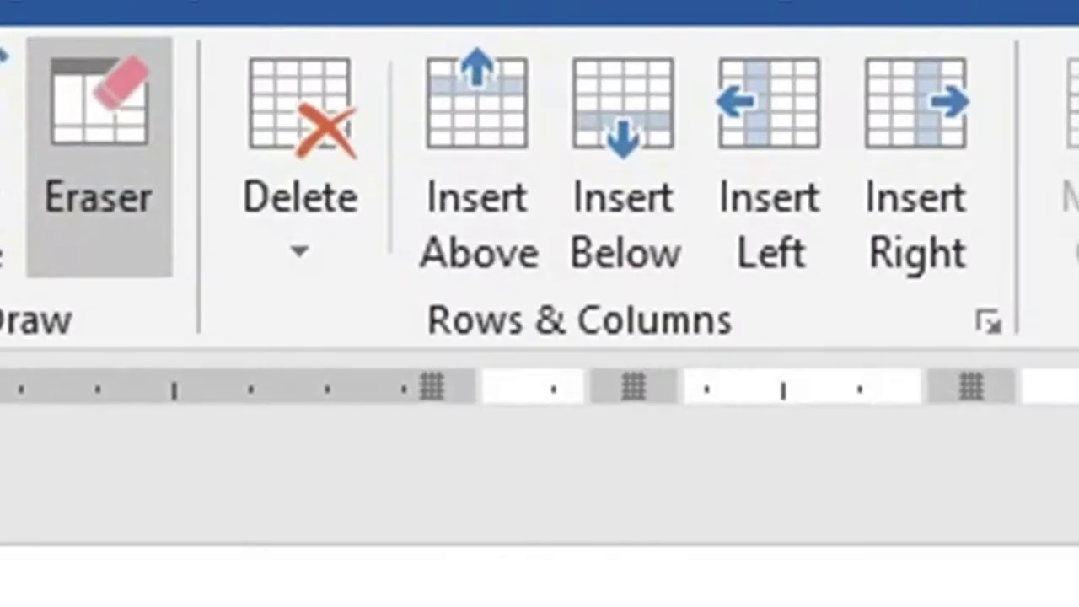
drag(604, 466, 606, 468)
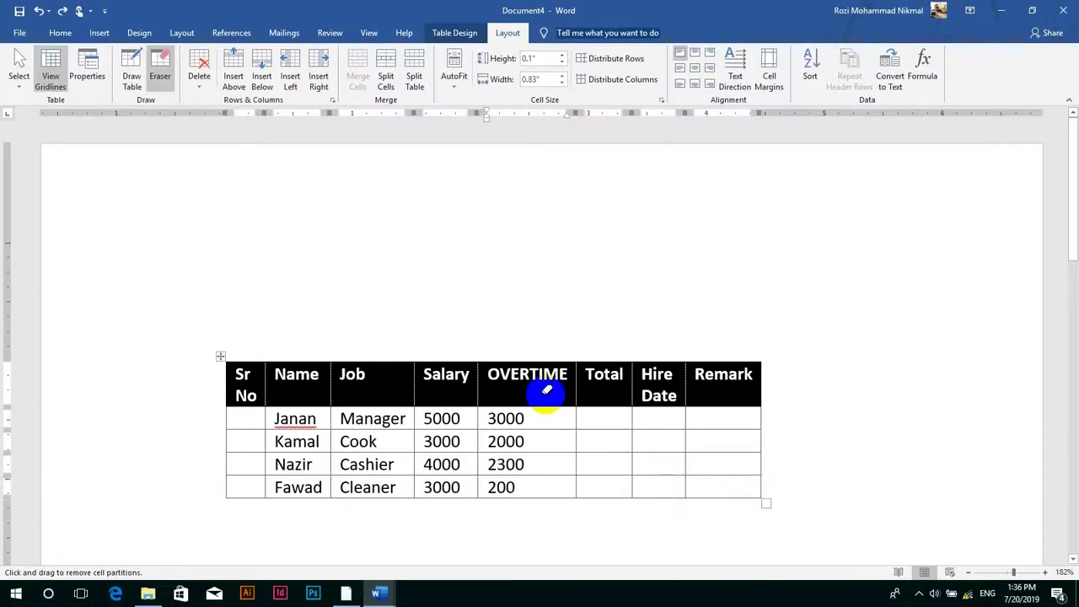
click(200, 81)
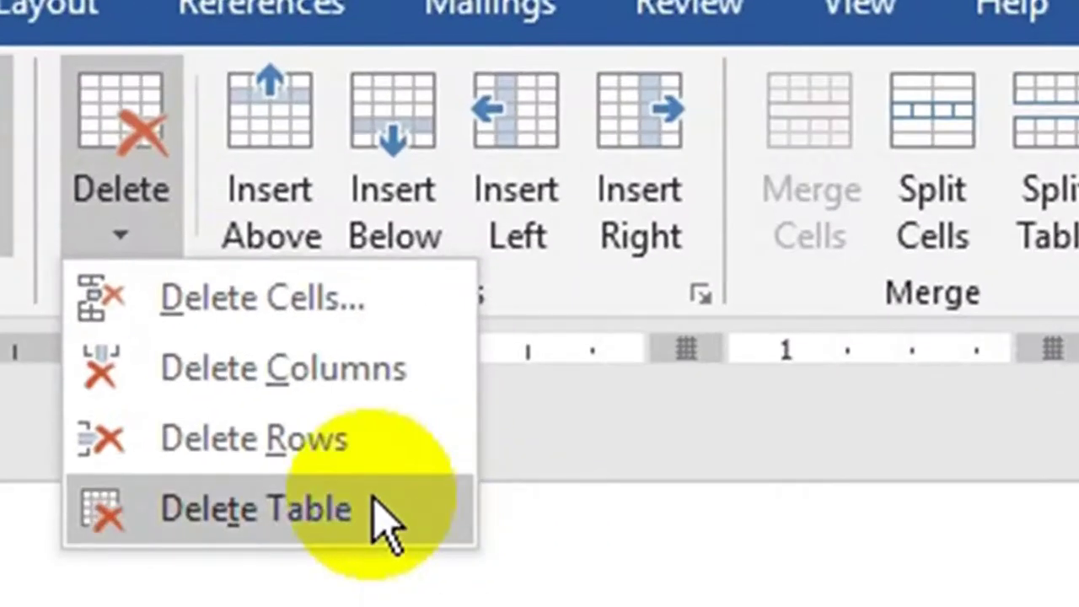
click(384, 510)
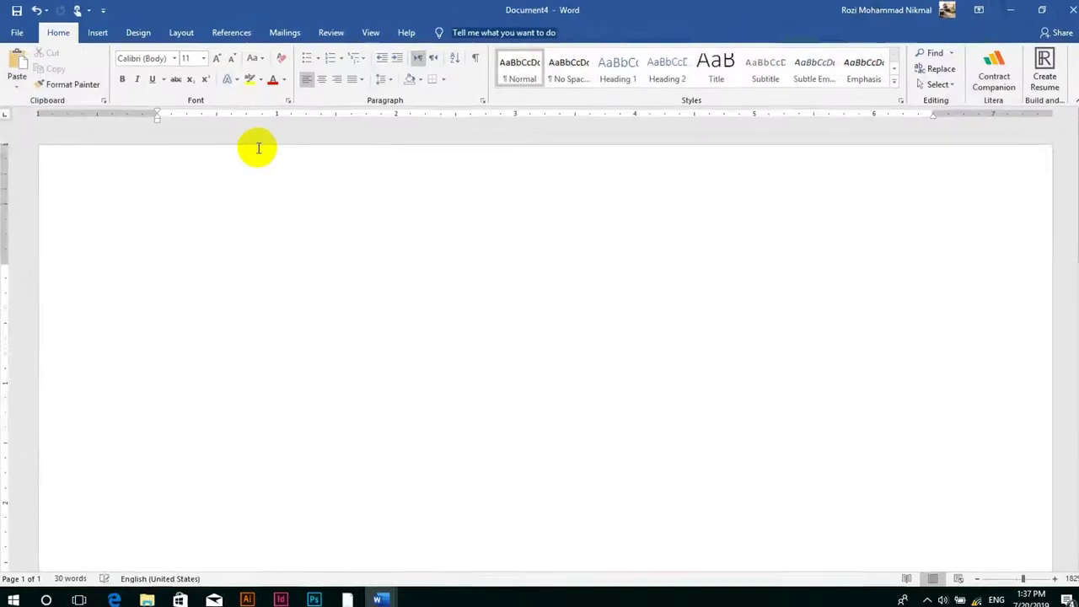
key(ctrl+z)
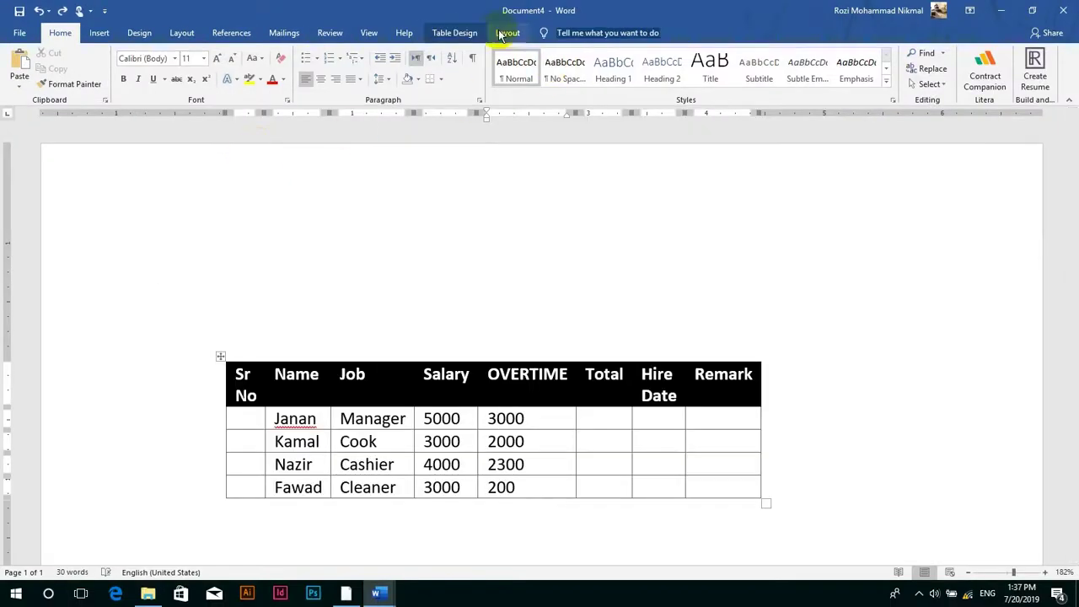
click(506, 33)
click(206, 76)
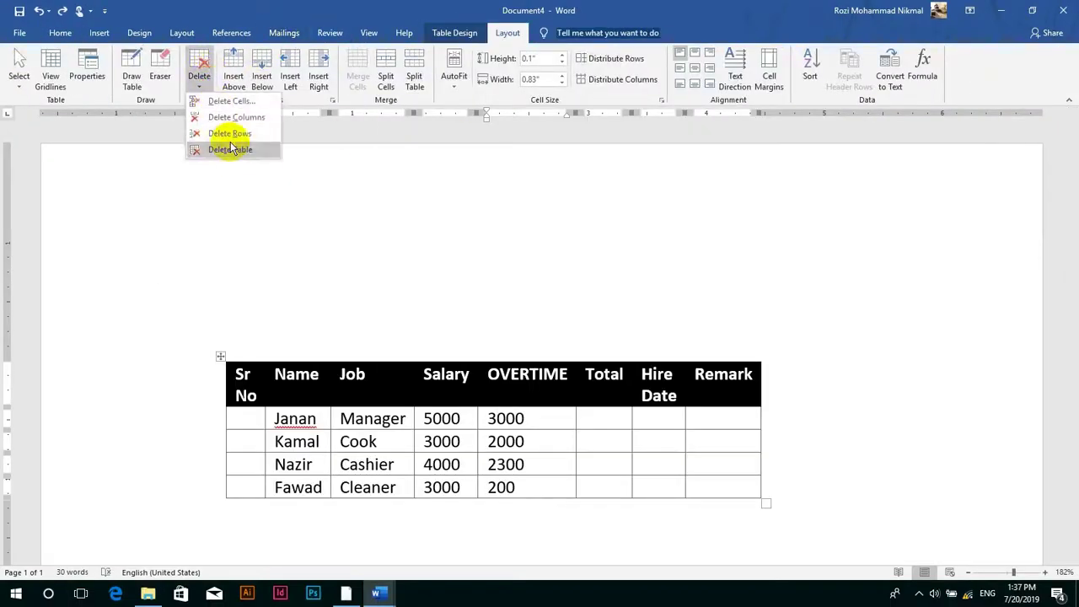
click(614, 441)
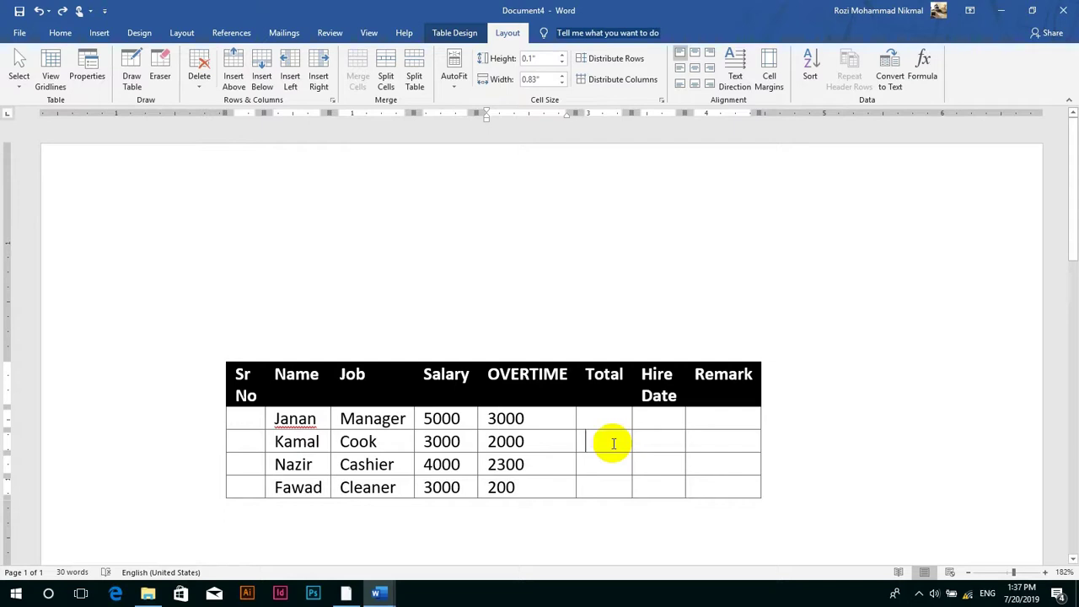
click(199, 72)
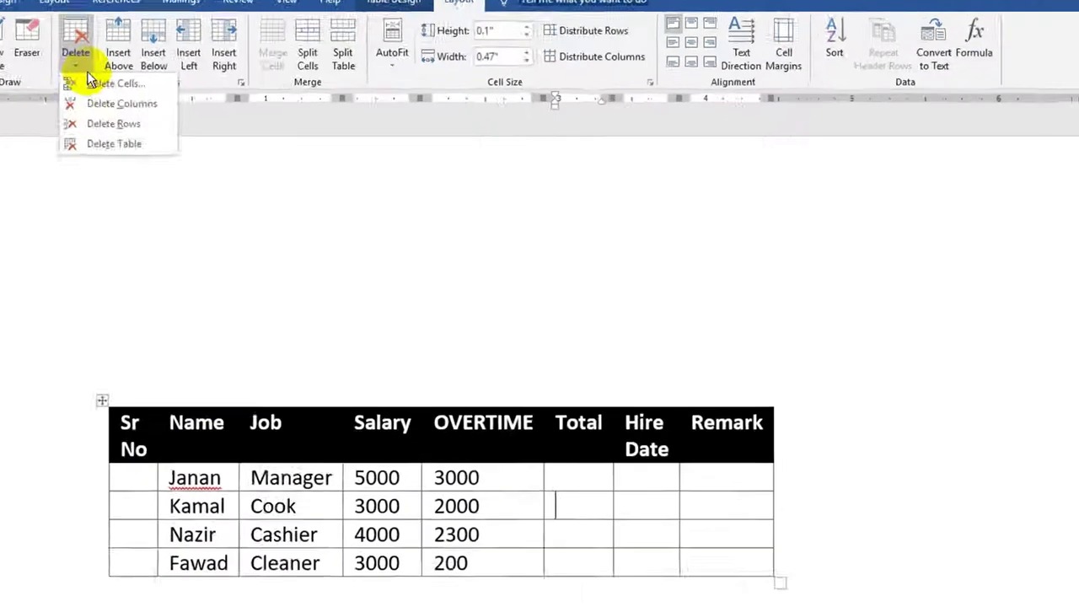
click(221, 137)
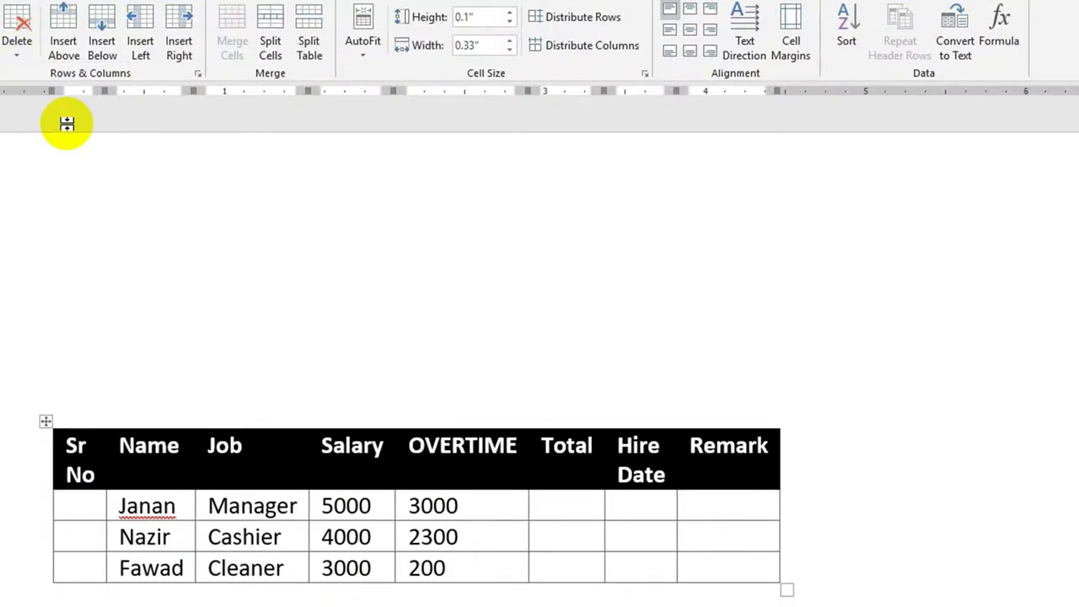
key(ctrl+z)
click(17, 38)
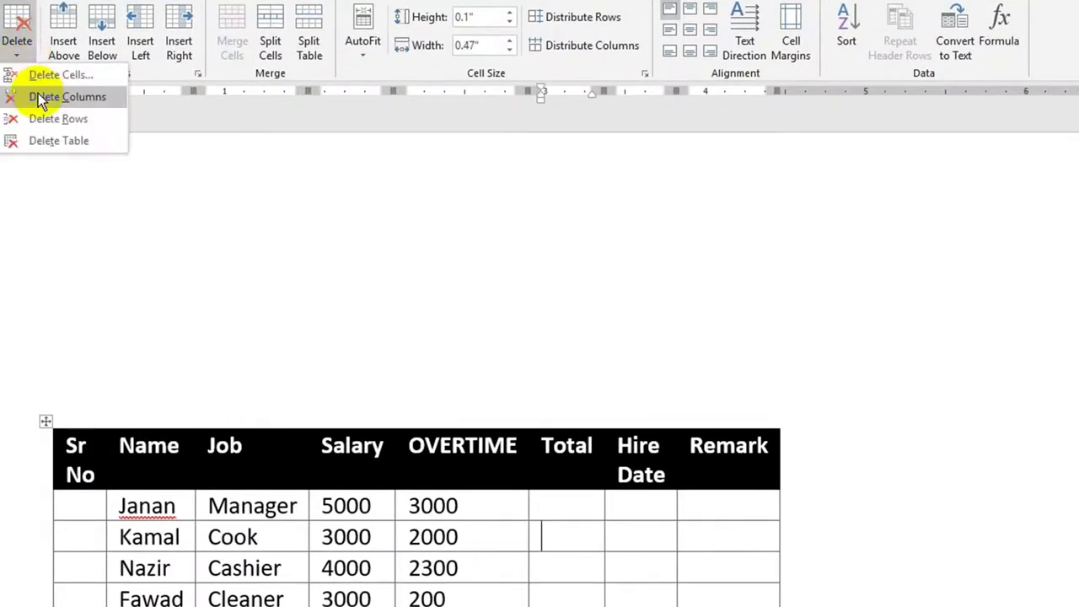
click(67, 97)
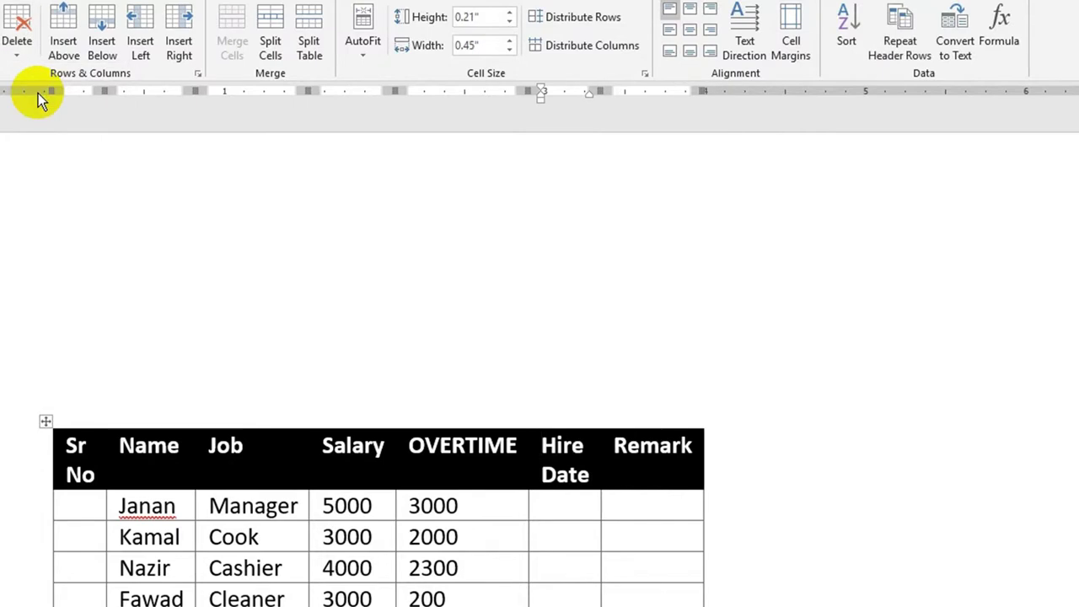
key(ctrl+z)
click(17, 42)
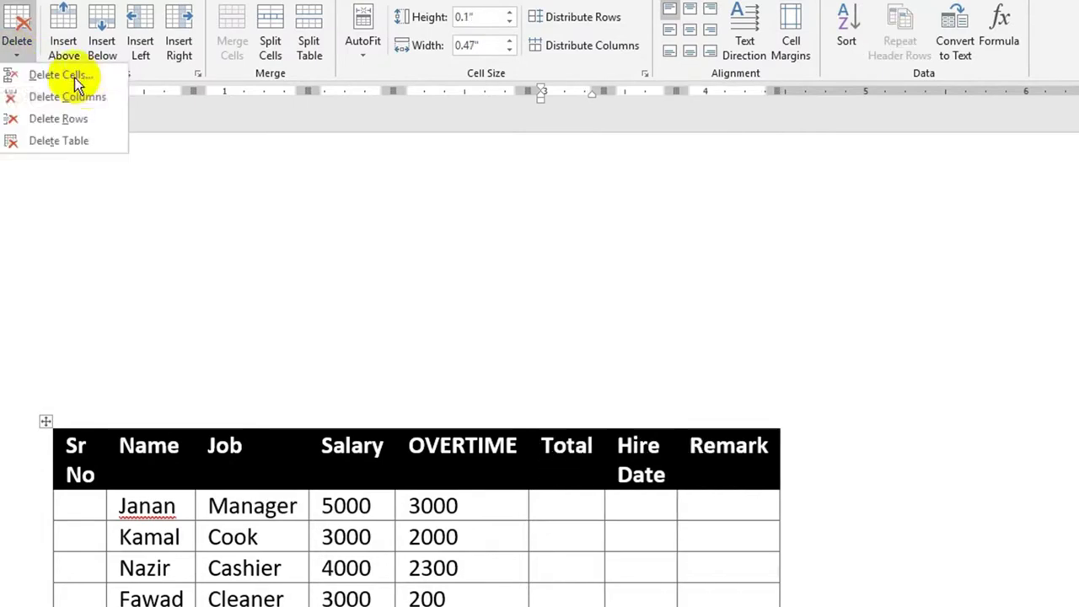
click(78, 78)
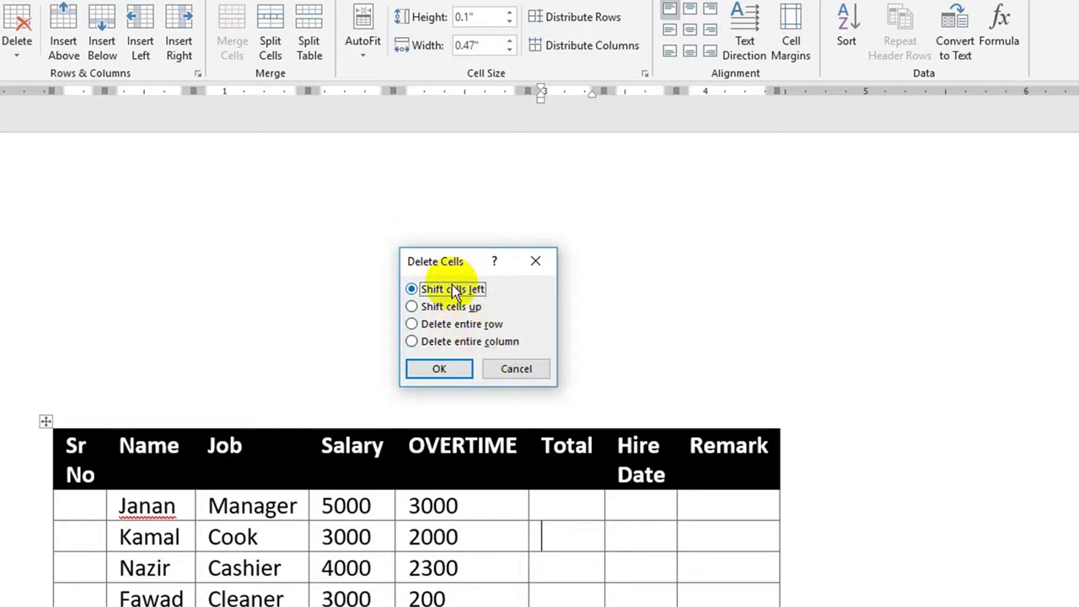
click(441, 369)
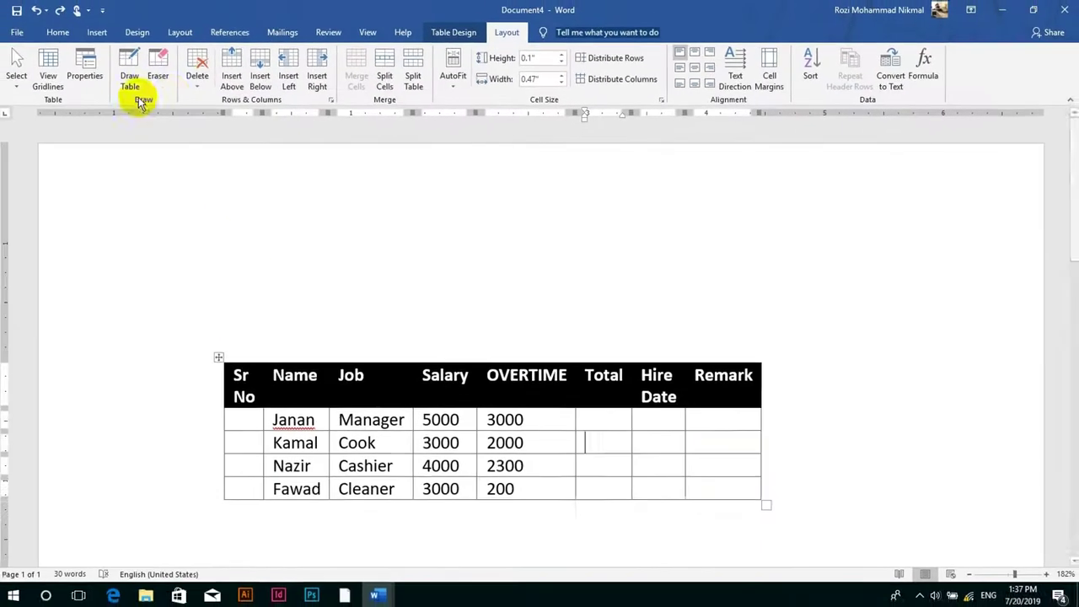
- Add a blank row above the header row and blank rows after Janan and Kamal
click(470, 395)
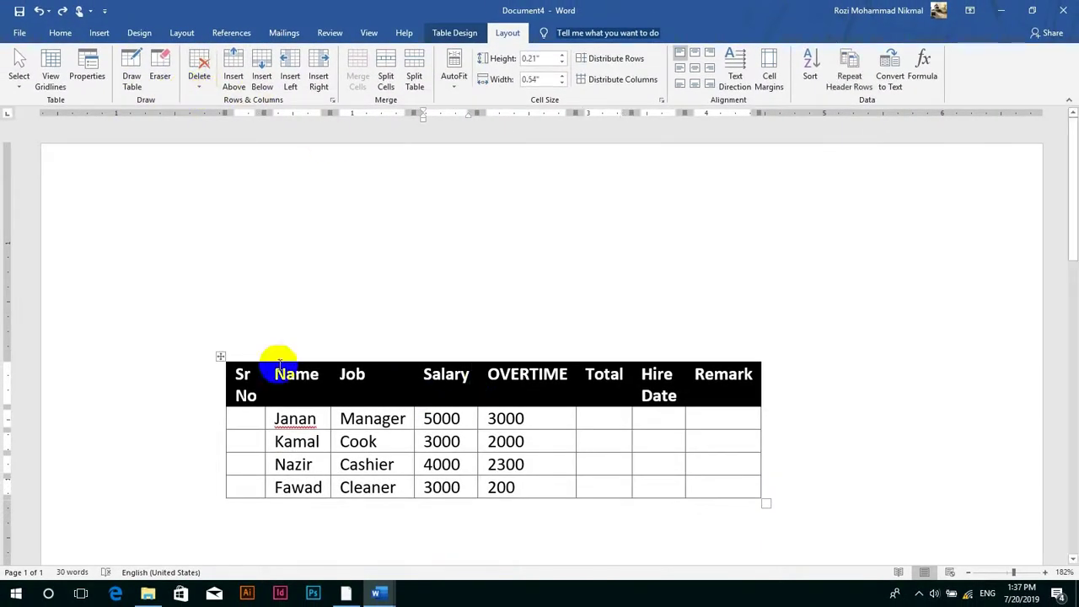
click(237, 74)
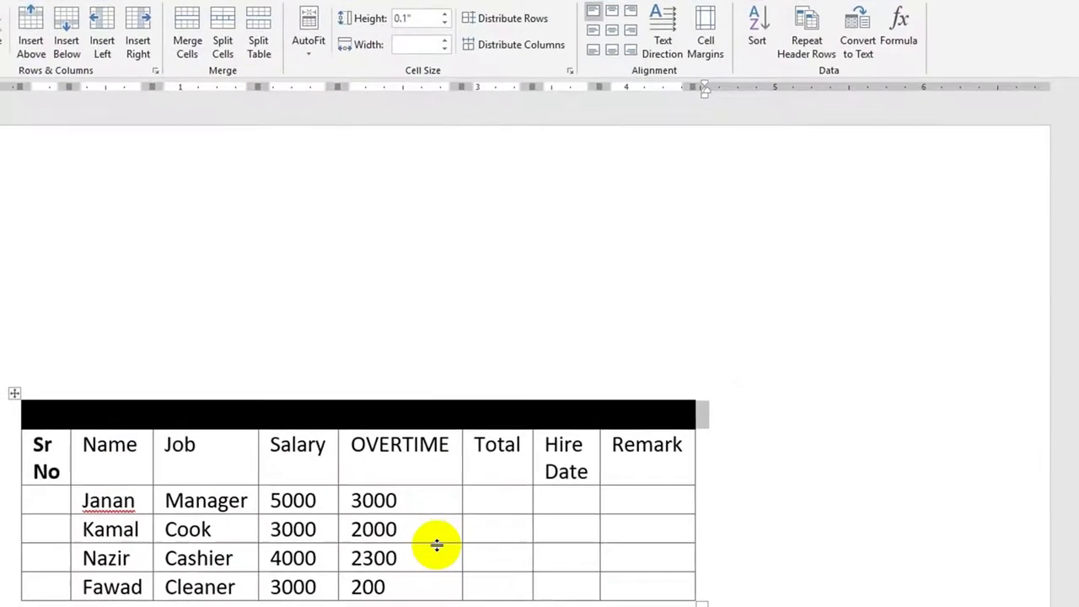
click(555, 467)
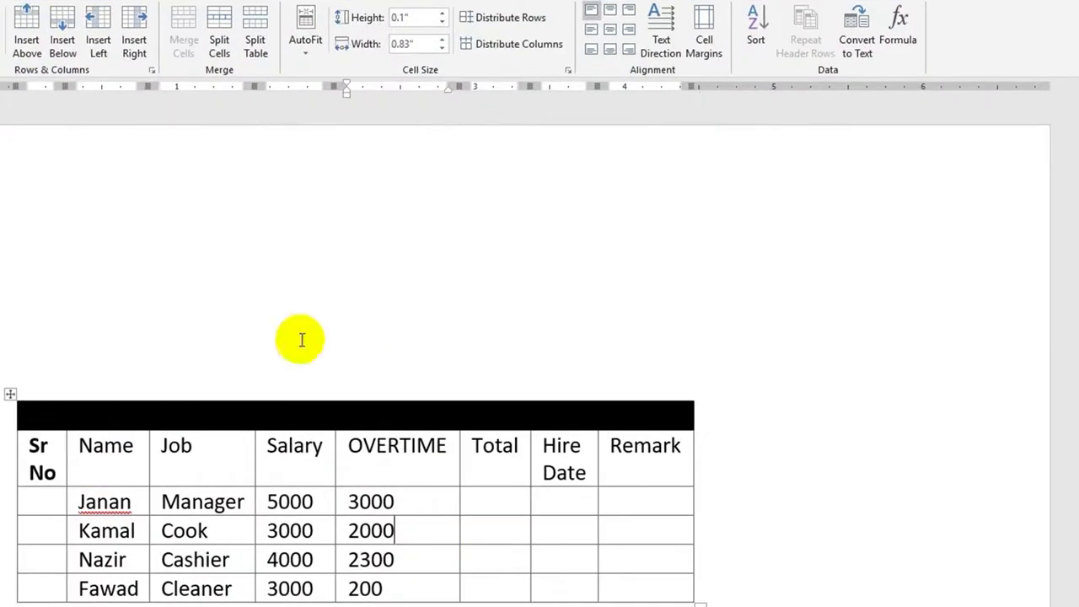
double_click(29, 38)
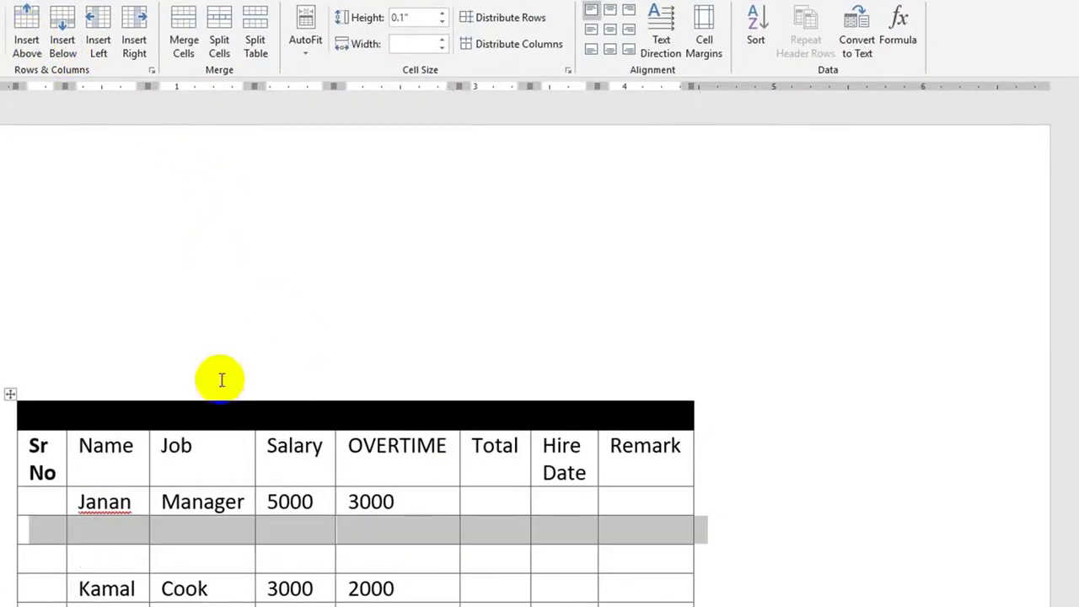
click(367, 573)
key(ctrl+z)
click(419, 559)
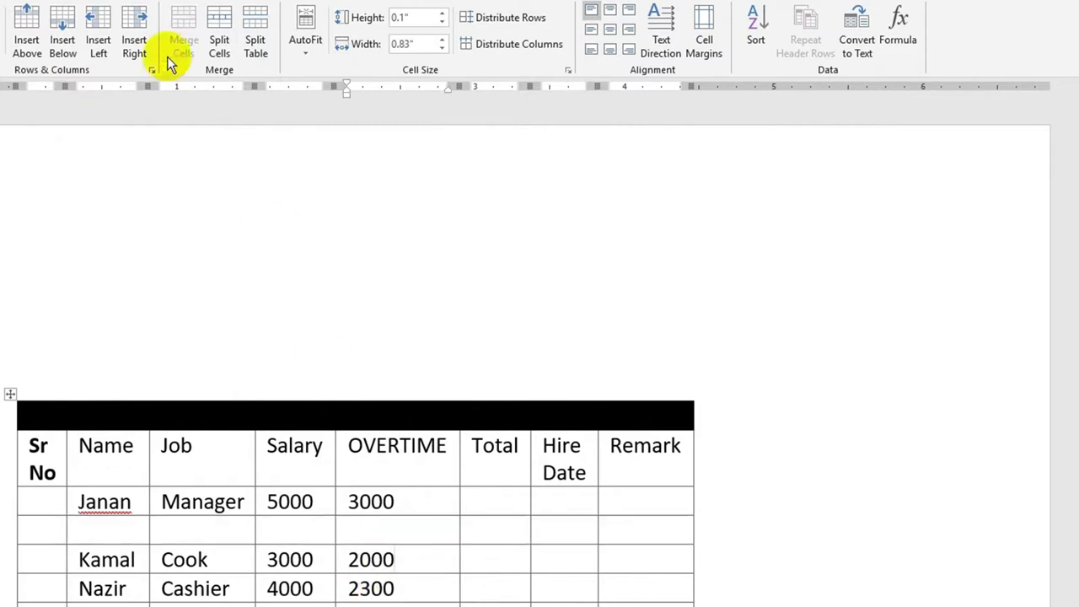
click(61, 38)
- Insert a FName column left of Job and a 'Mobile' column right of Total
click(176, 425)
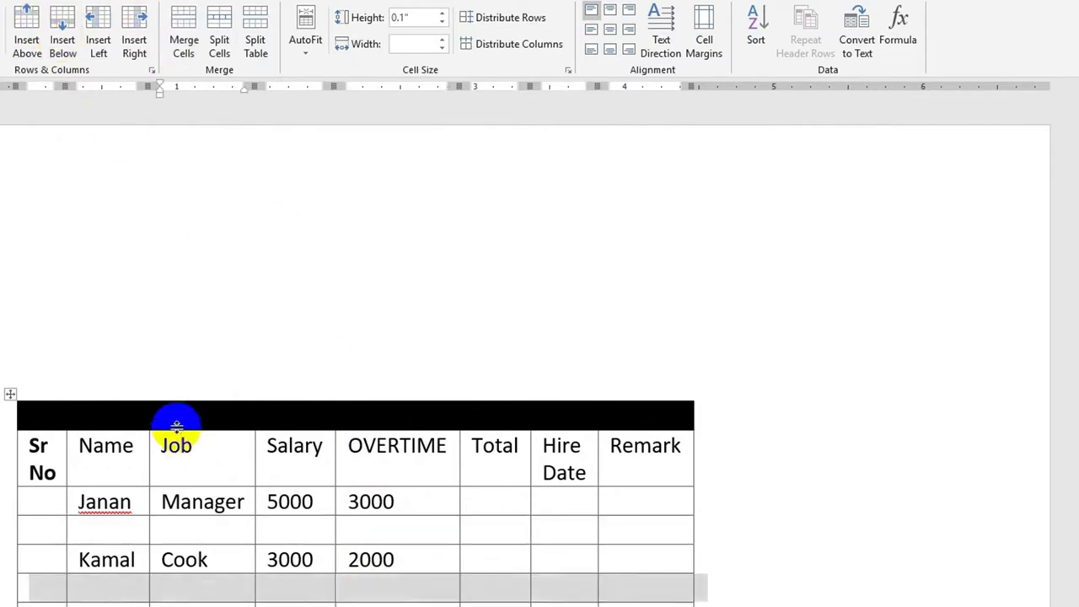
click(99, 32)
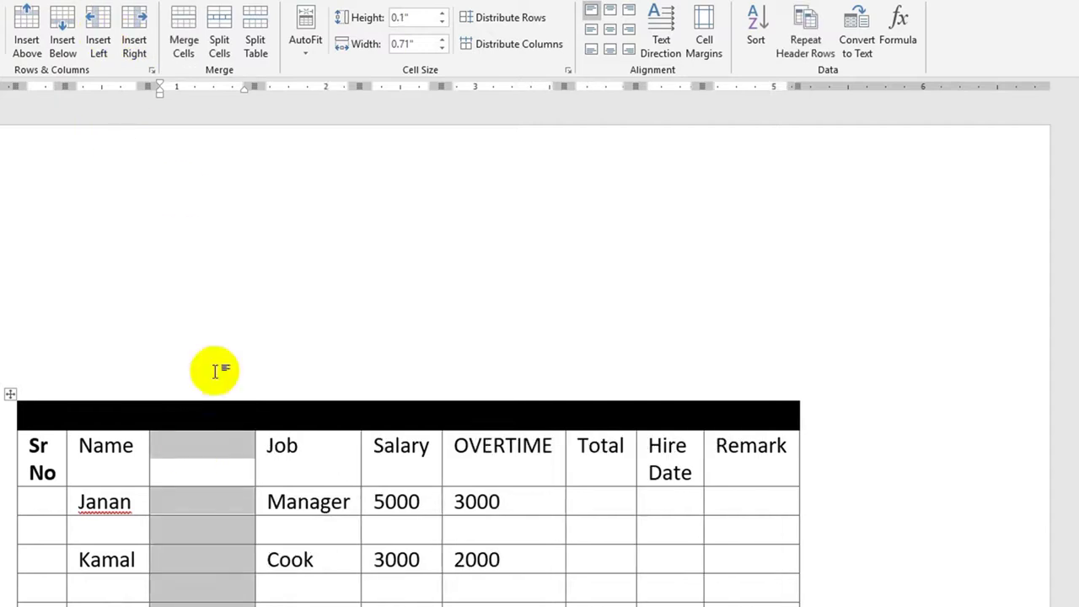
click(195, 452)
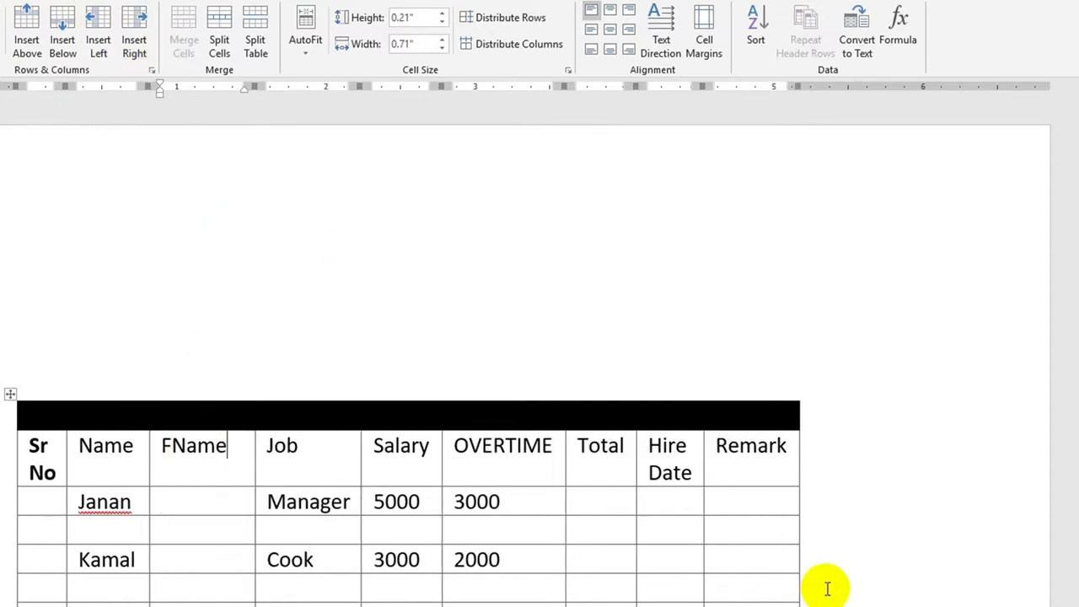
click(612, 471)
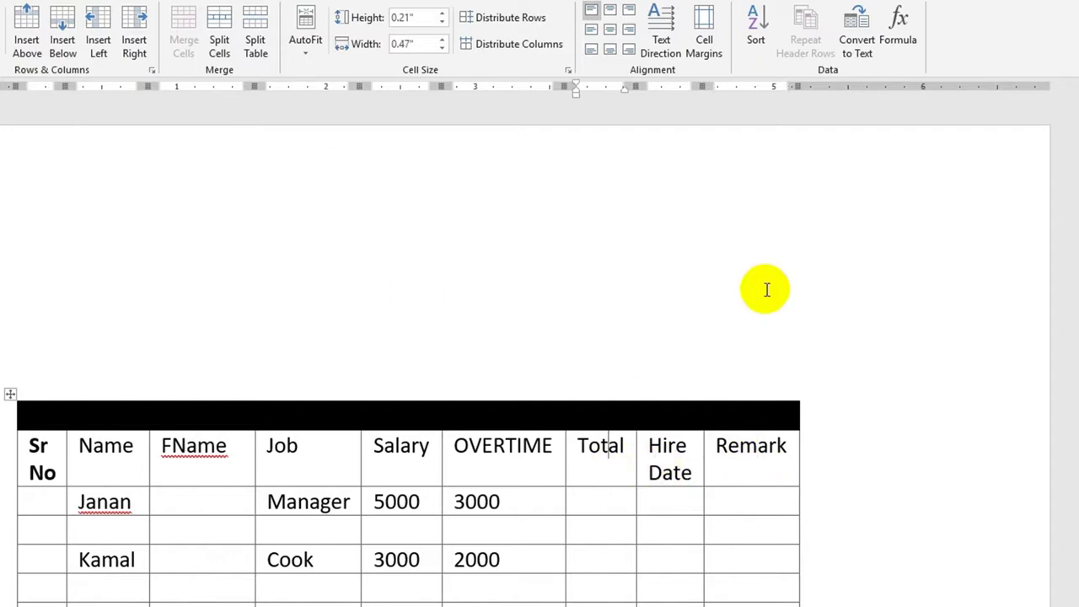
click(134, 32)
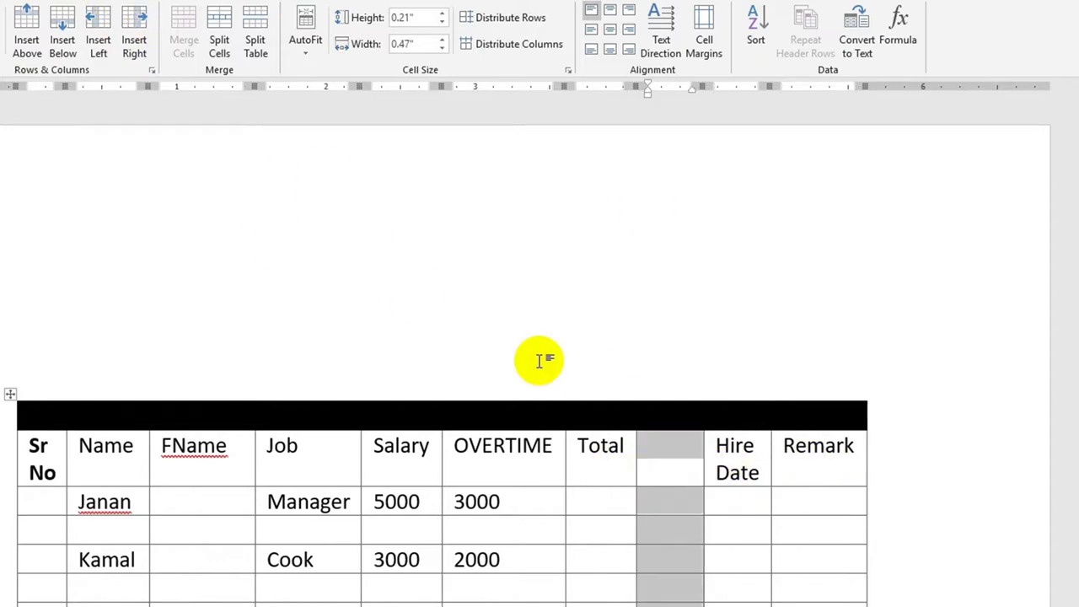
click(687, 453)
text(Mobile)
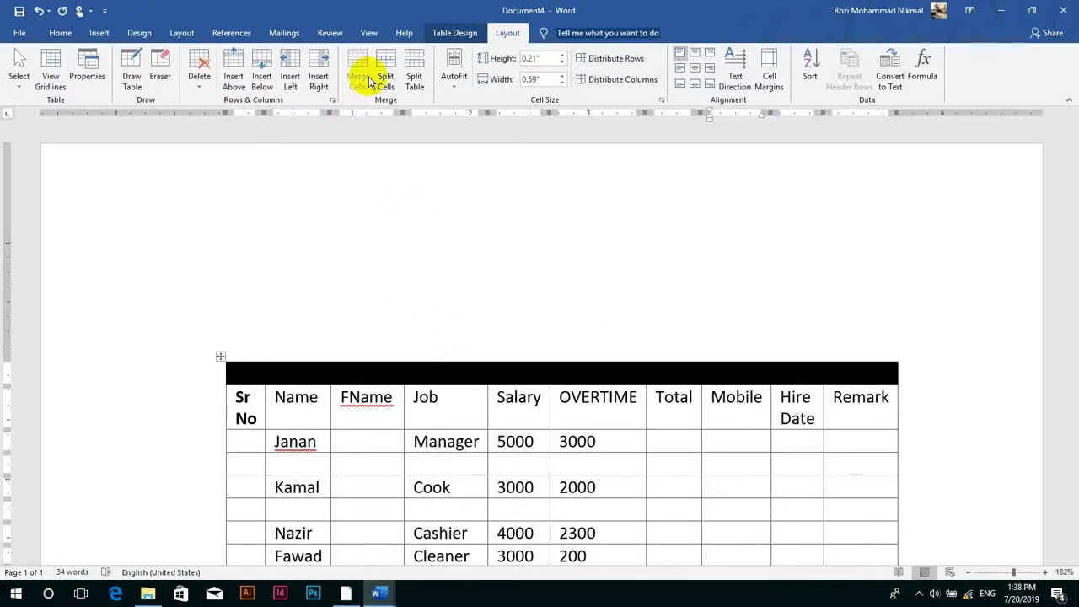
- Apply the plain Table Grid style to the employee table and select the empty top row
click(441, 32)
click(263, 54)
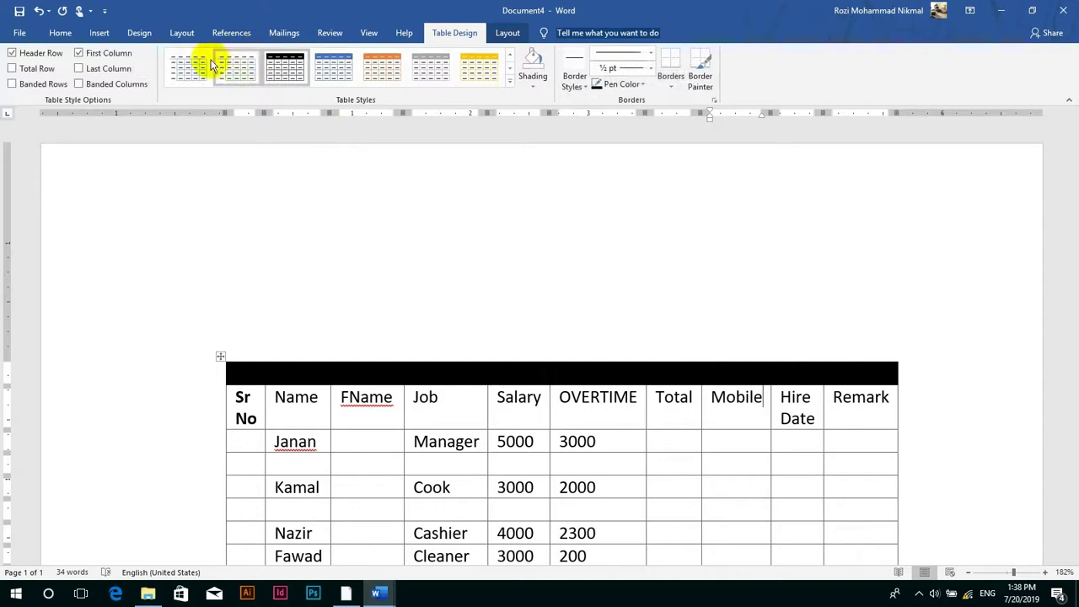
click(510, 81)
click(193, 76)
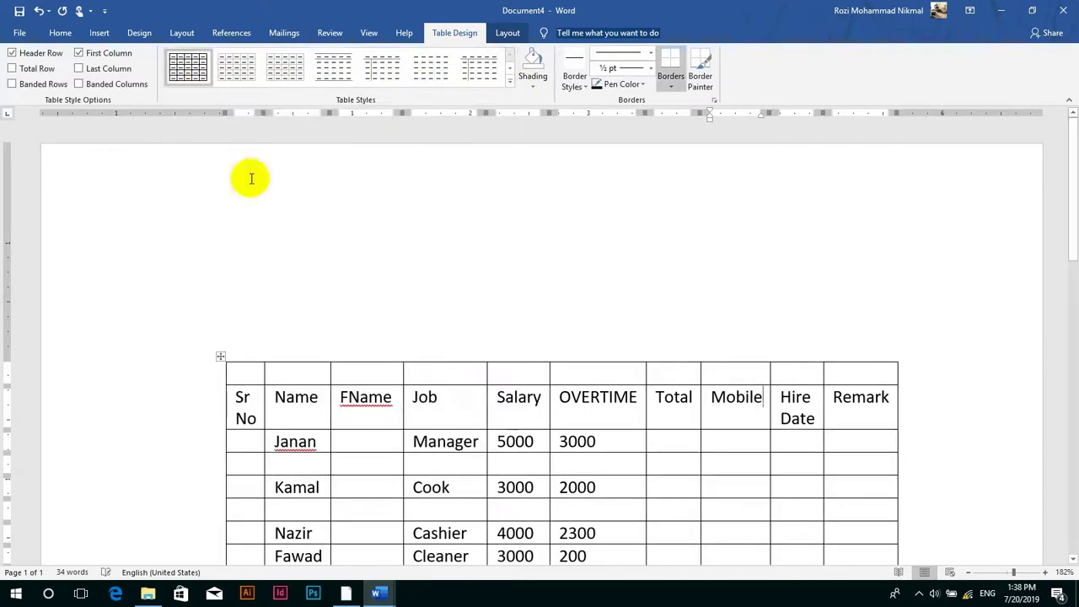
click(742, 220)
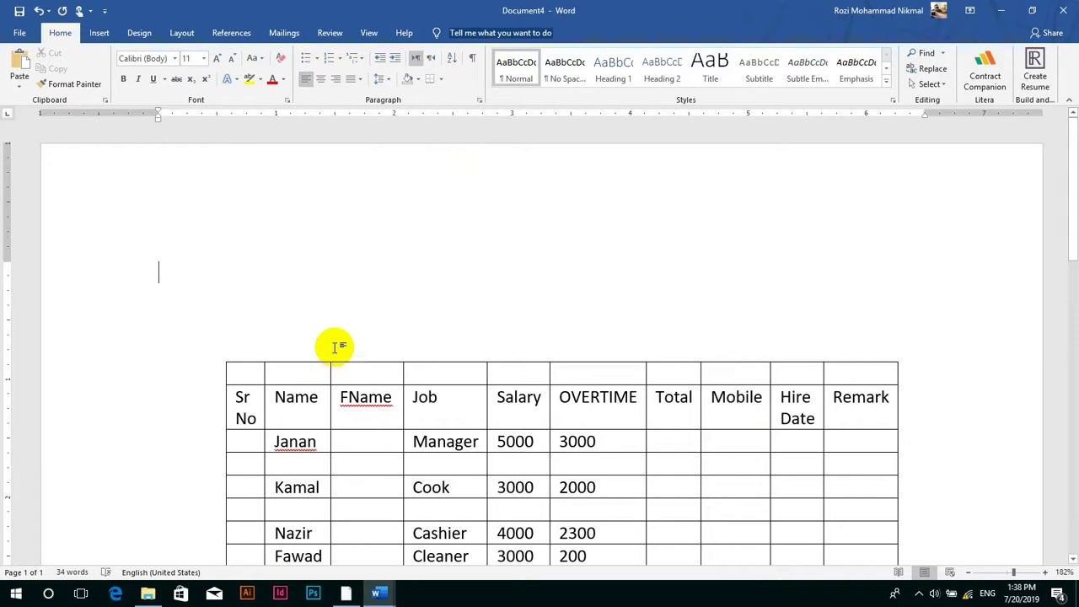
drag(245, 373, 432, 378)
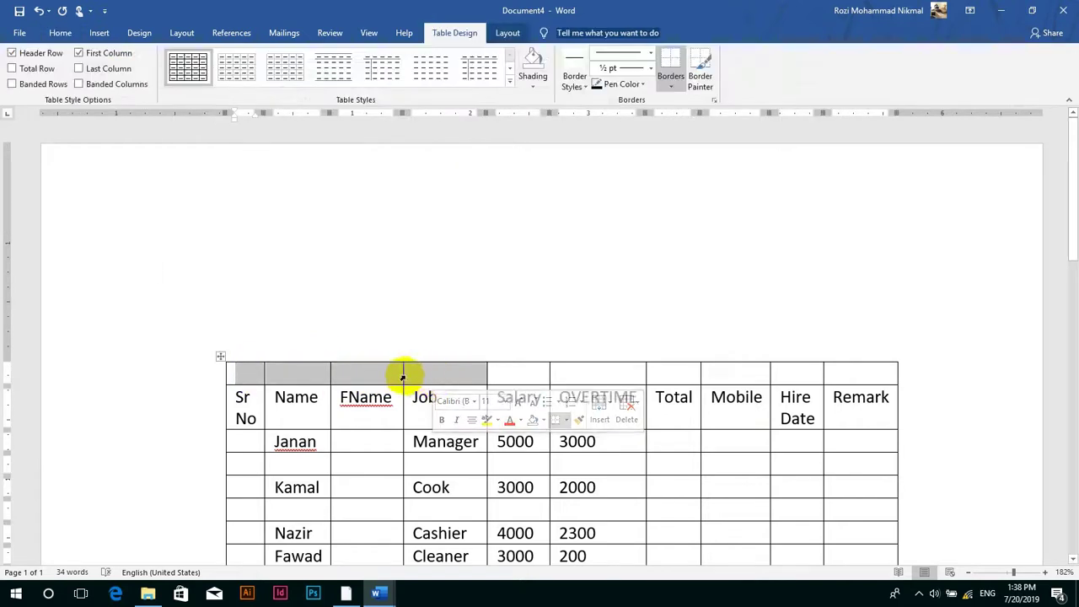
- Merge the empty top row into one cell and type the title 'Kandahar University All Staff Salary List'
click(508, 34)
mouse_move(885, 375)
mouse_down()
mouse_move(342, 318)
mouse_move(306, 388)
mouse_move(311, 376)
mouse_move(287, 379)
mouse_move(278, 362)
mouse_up()
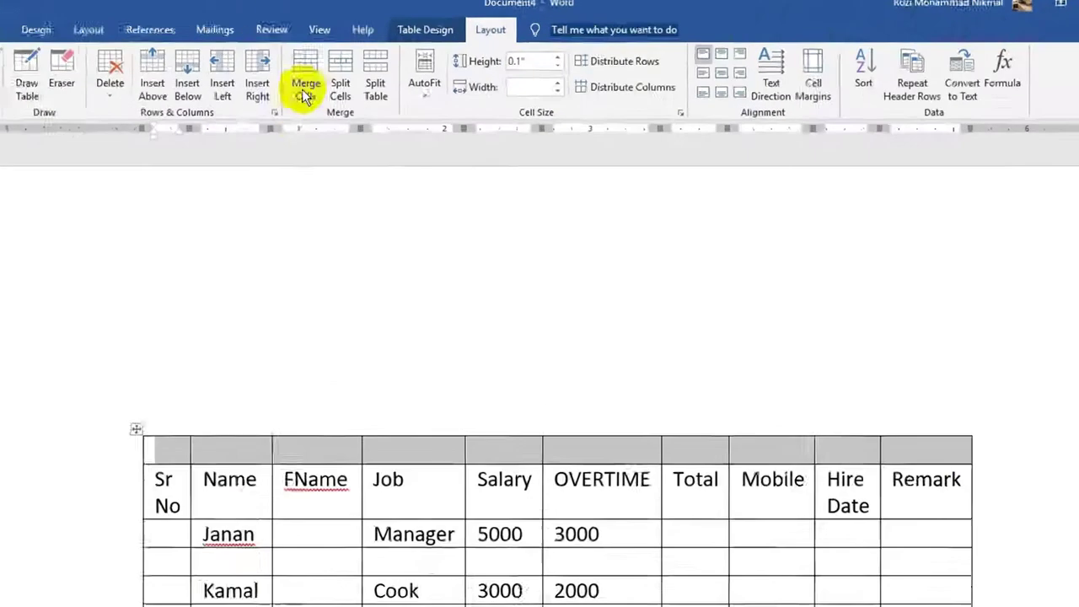
click(357, 76)
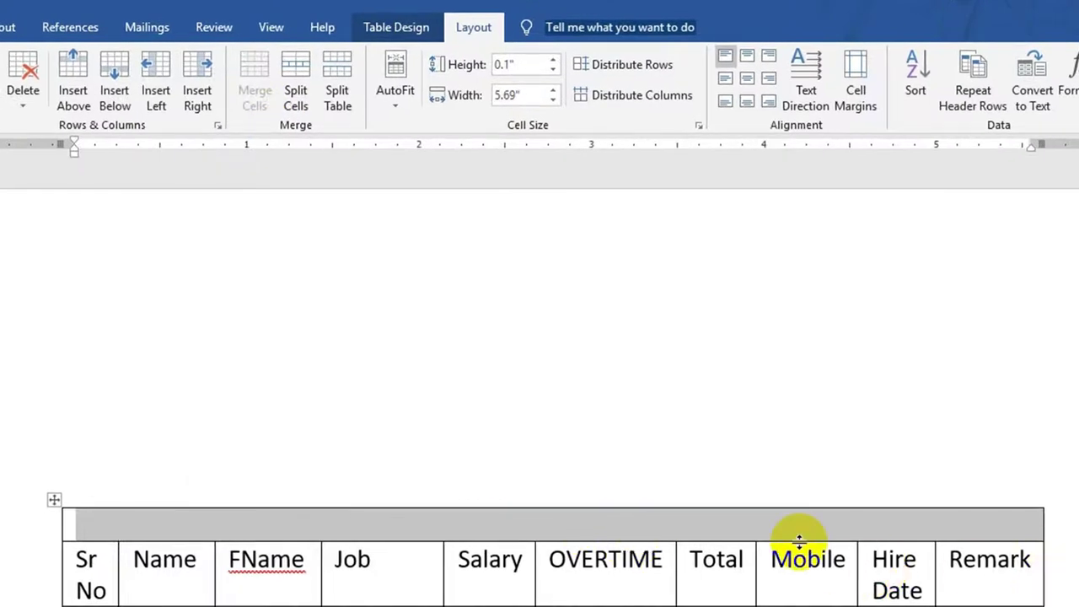
text(Kandahar University All)
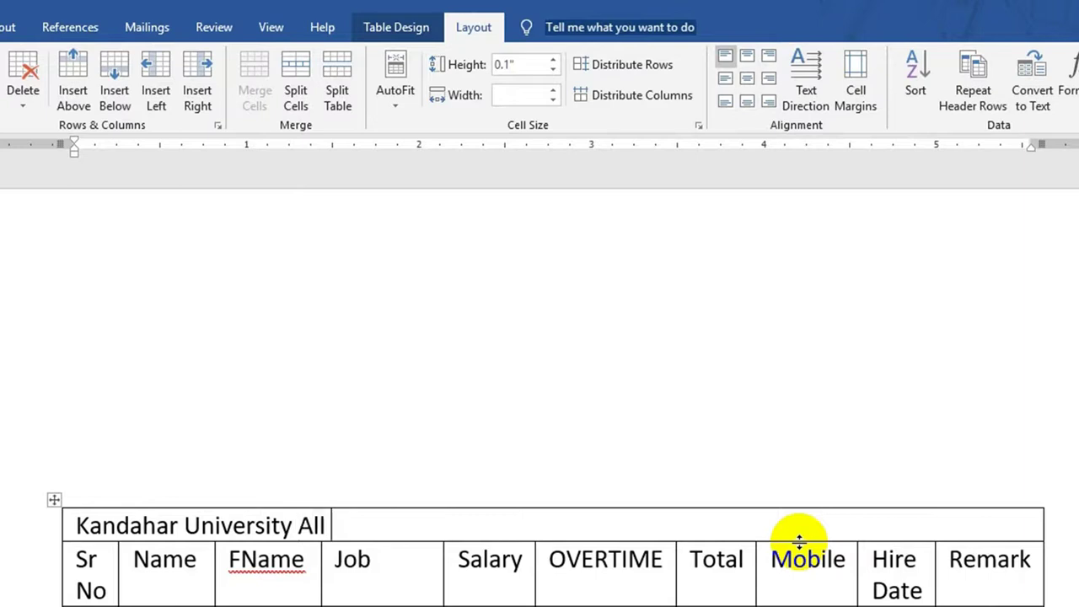
text(taff Salary List)
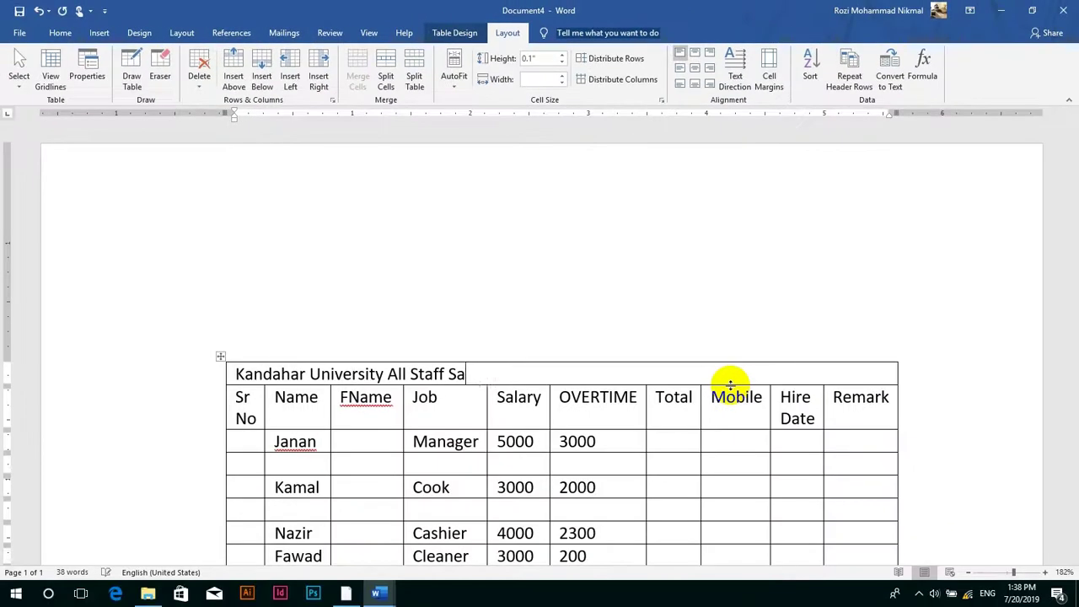
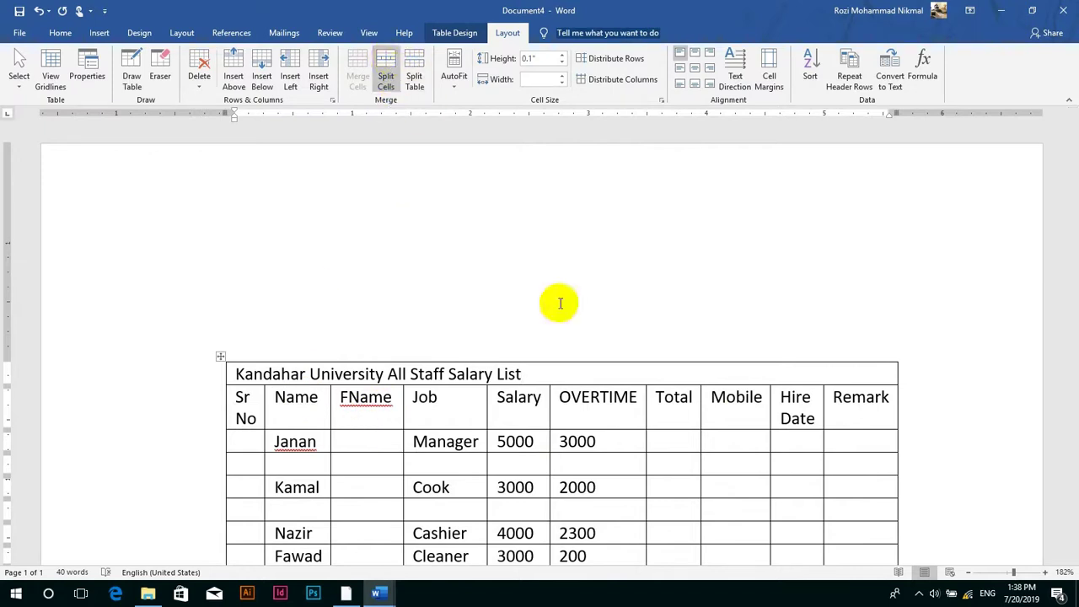
- Trial-split the empty Mobile cell into 6 columns and 5 rows, then undo it
click(726, 504)
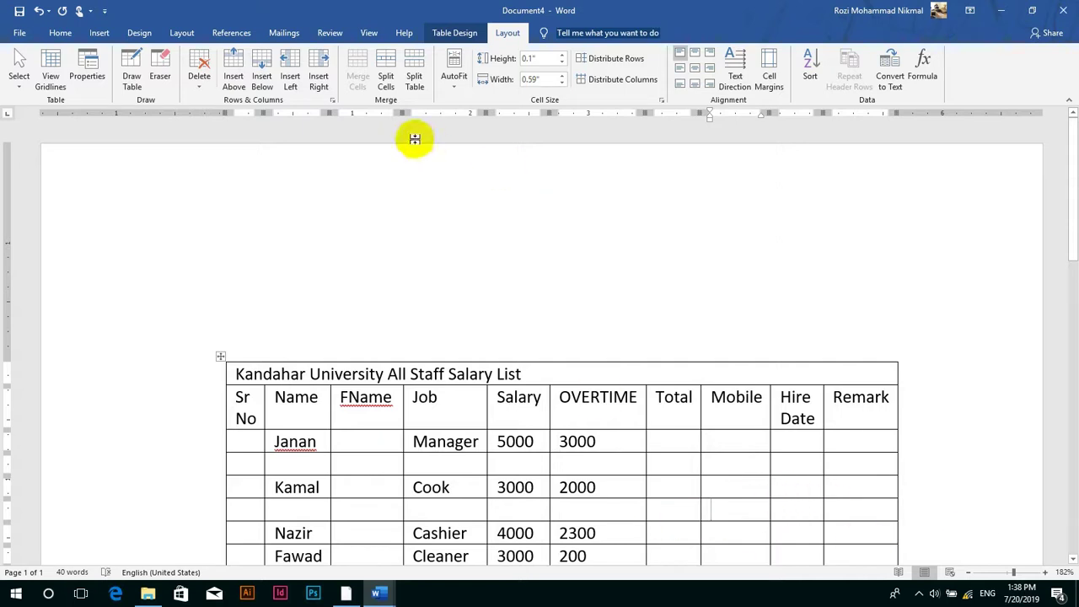
click(387, 77)
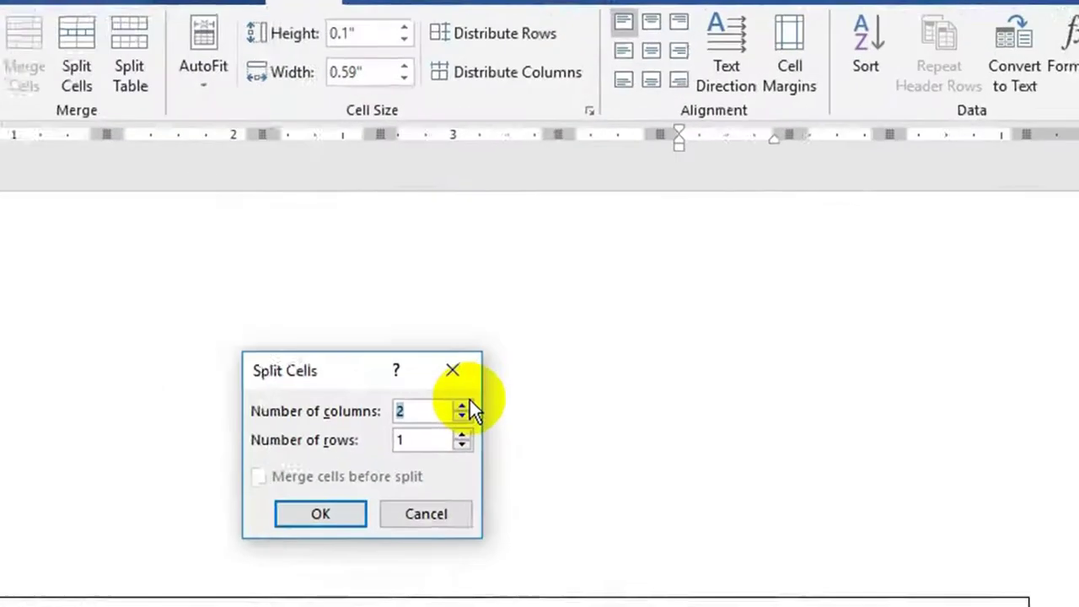
click(461, 407)
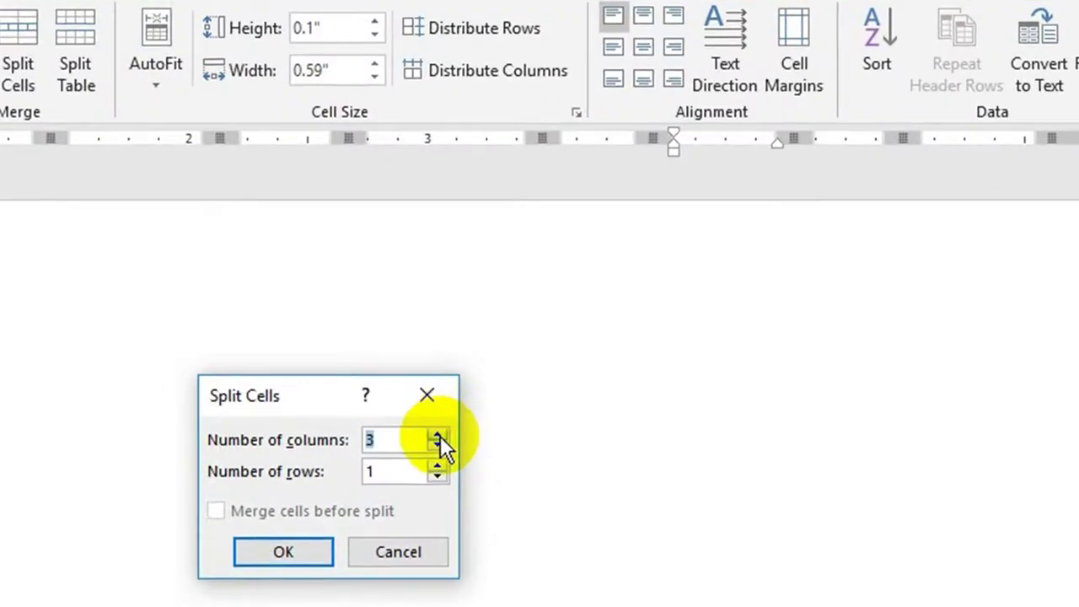
click(461, 408)
click(461, 407)
click(461, 407)
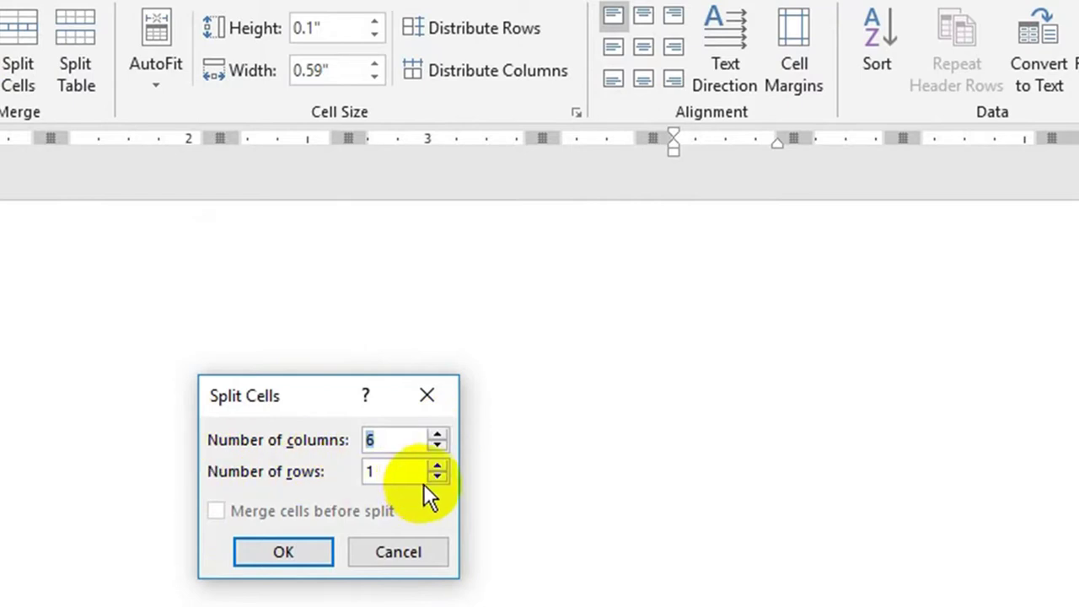
click(438, 466)
click(438, 466)
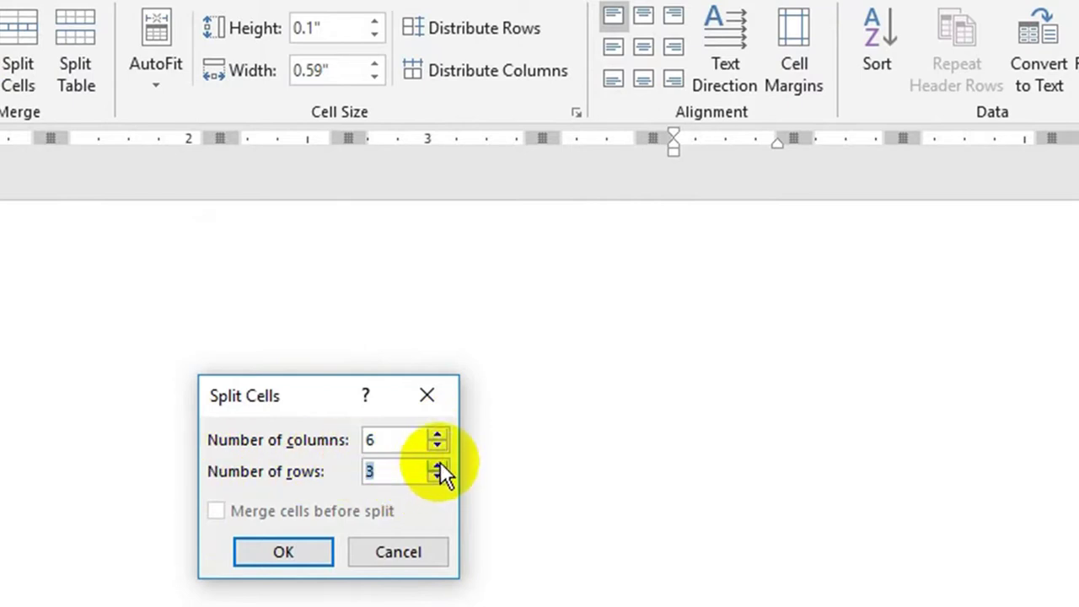
click(437, 466)
click(438, 466)
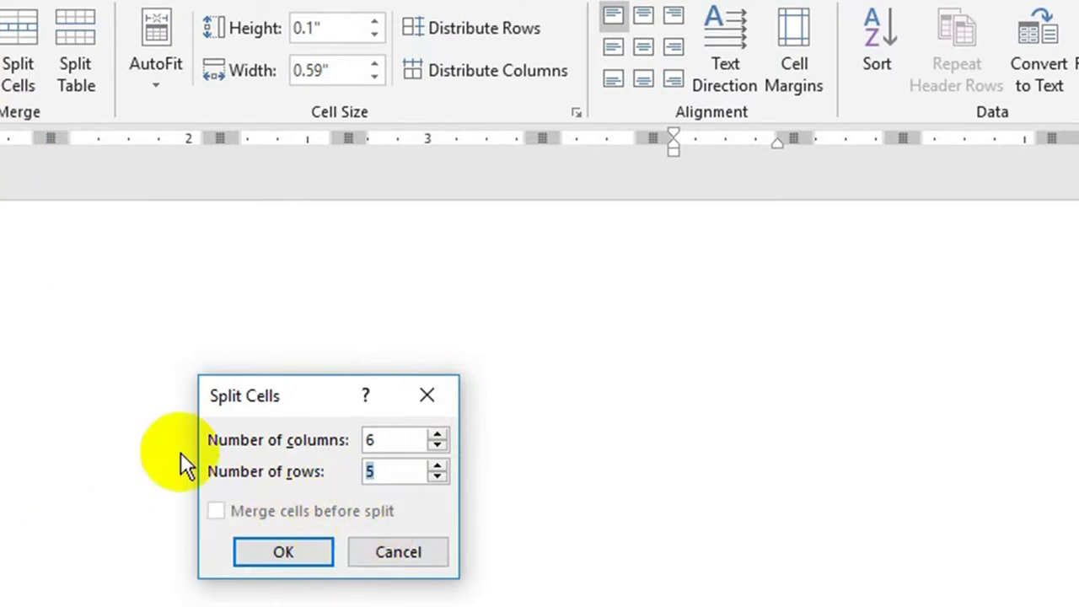
click(262, 553)
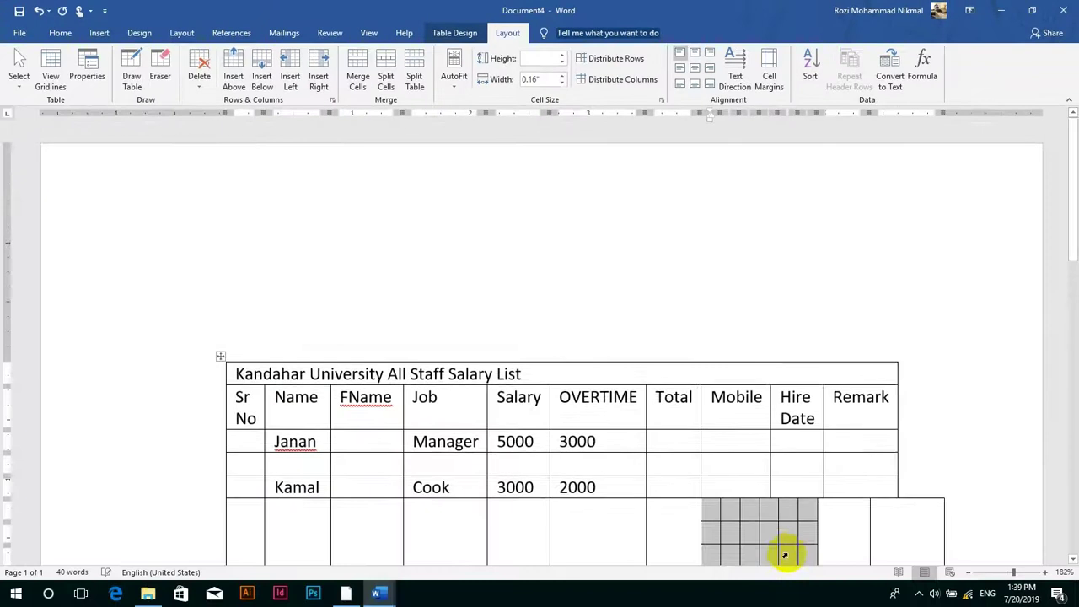
scroll(792, 554, down, 2)
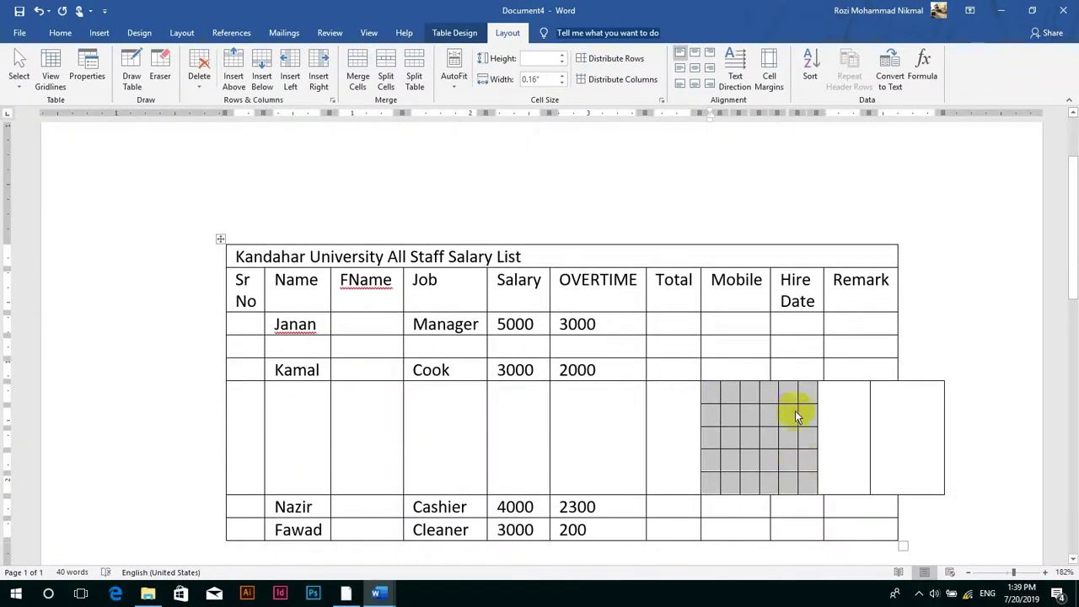
key(ctrl+z)
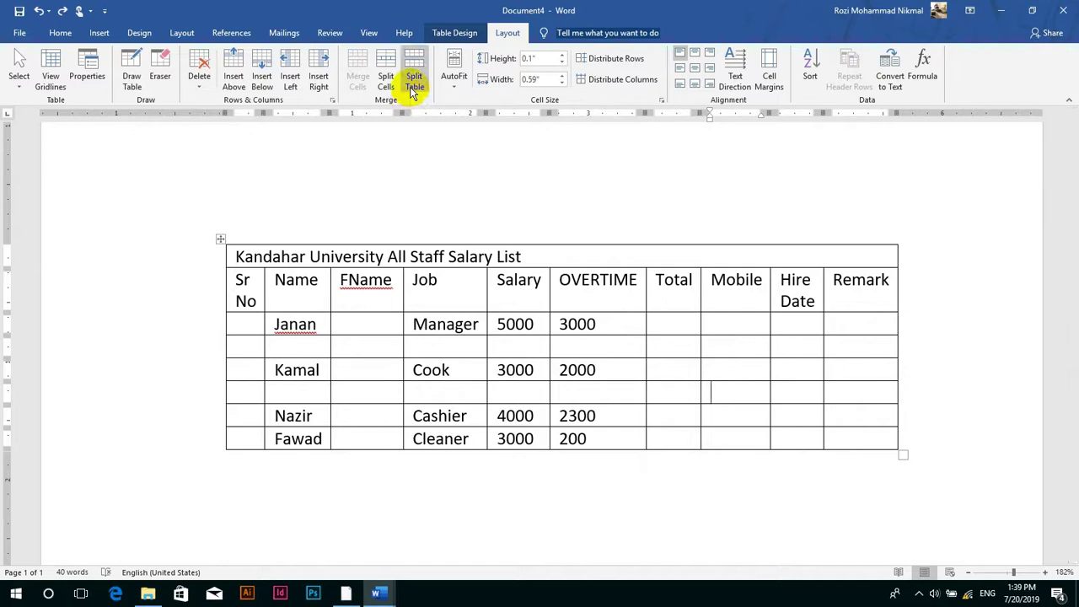
- Trial-split the table below the Janan row and move the title section, then undo
click(455, 345)
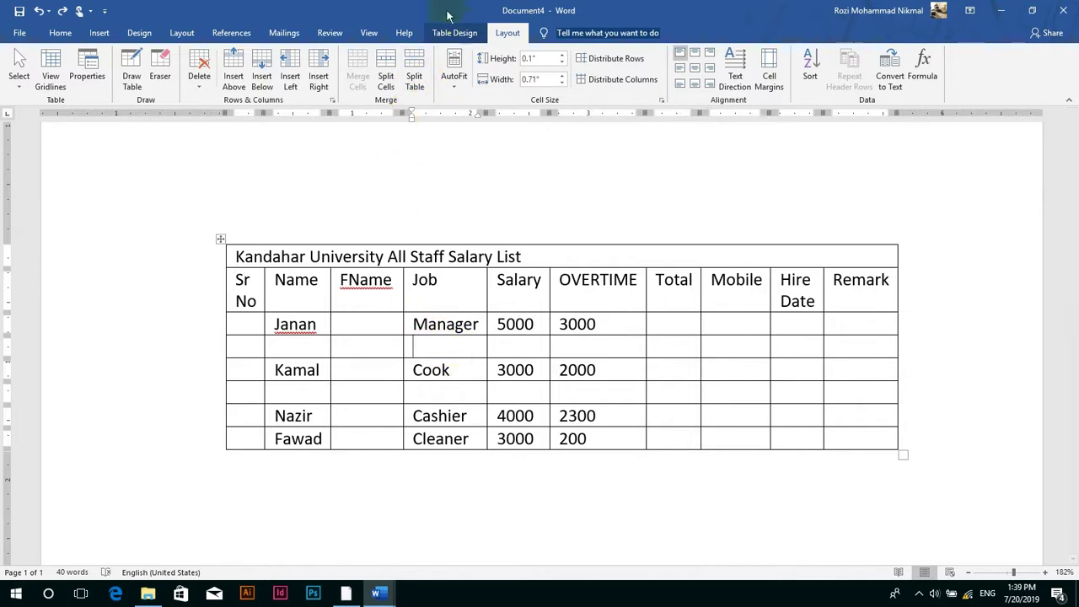
click(412, 74)
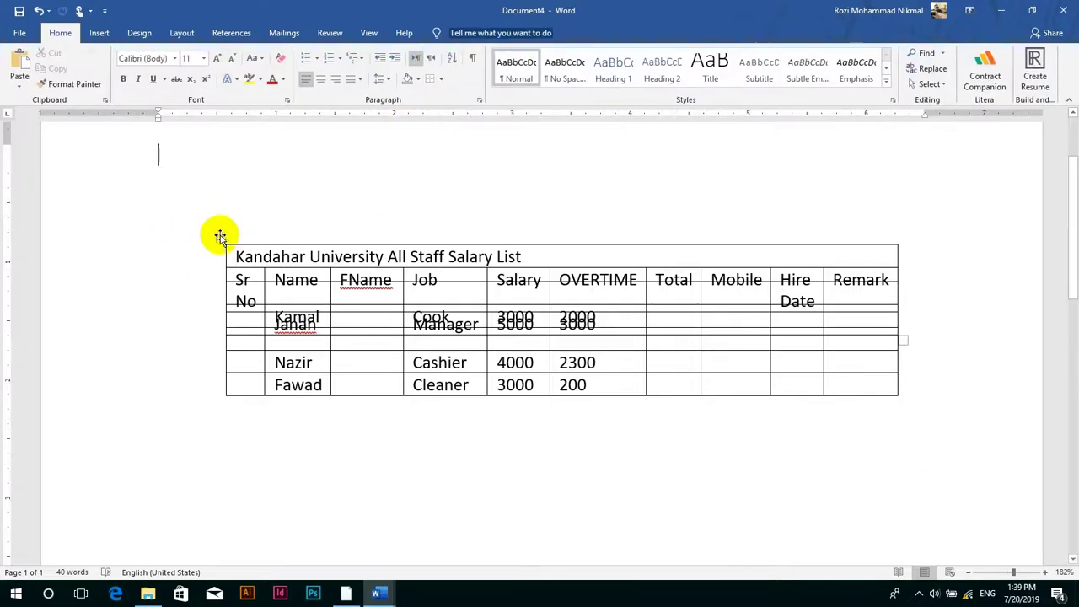
drag(220, 236, 210, 414)
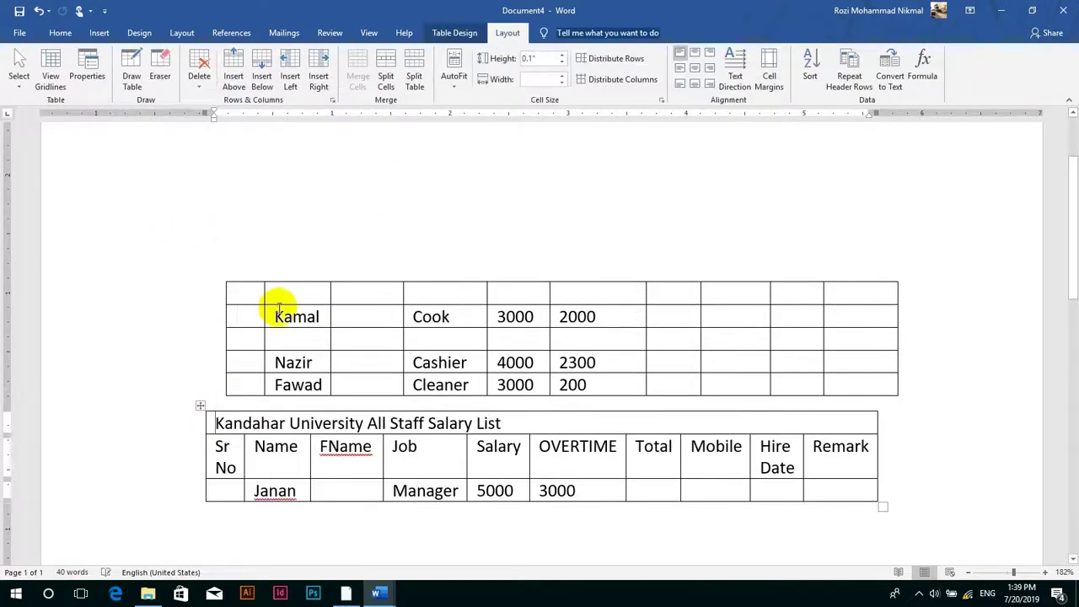
key(ctrl+z)
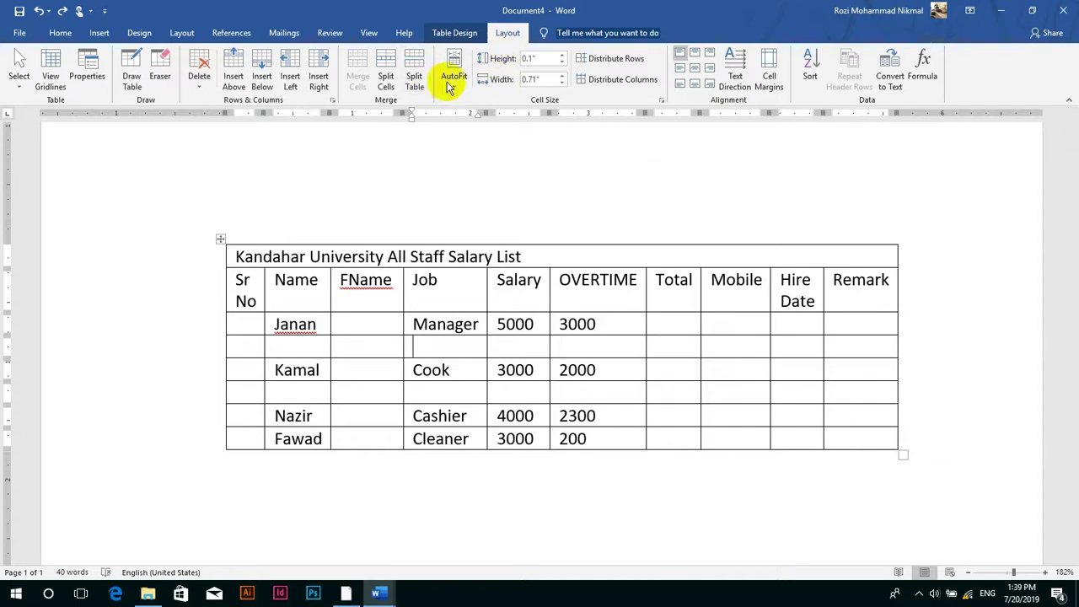
click(455, 83)
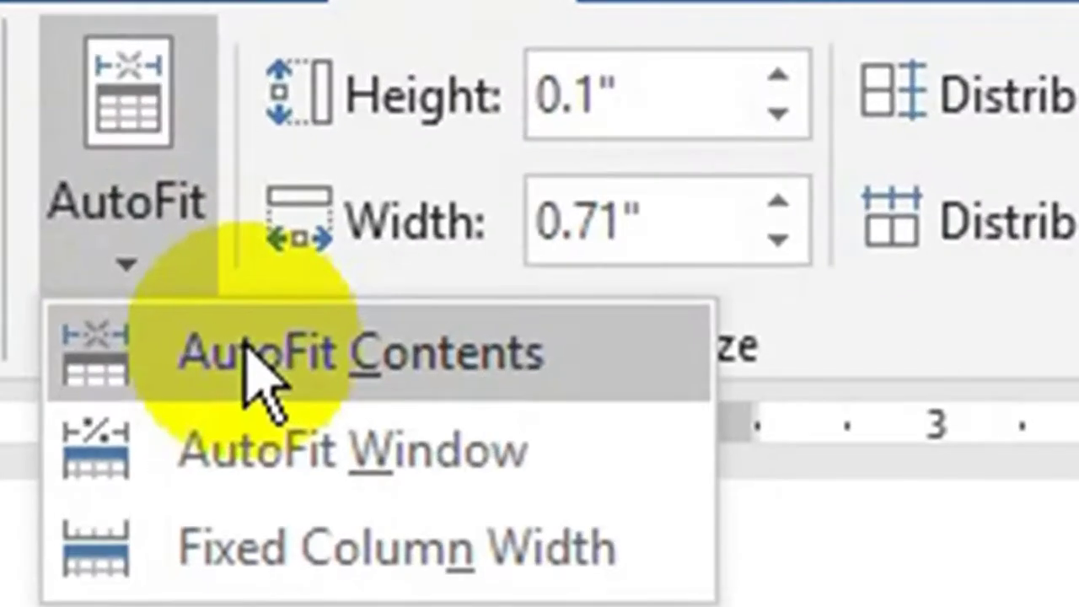
click(474, 99)
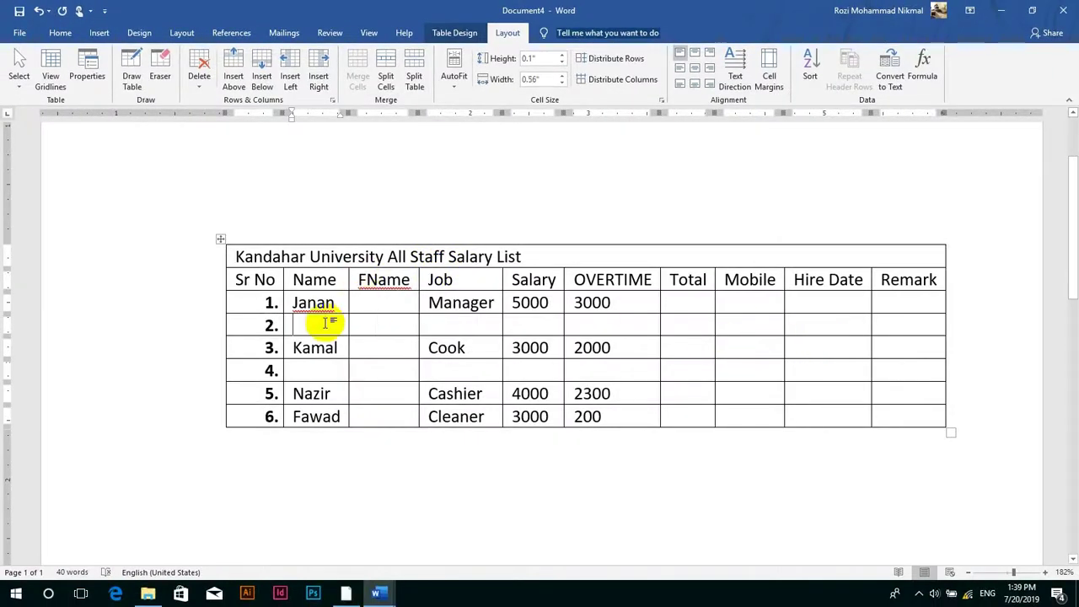
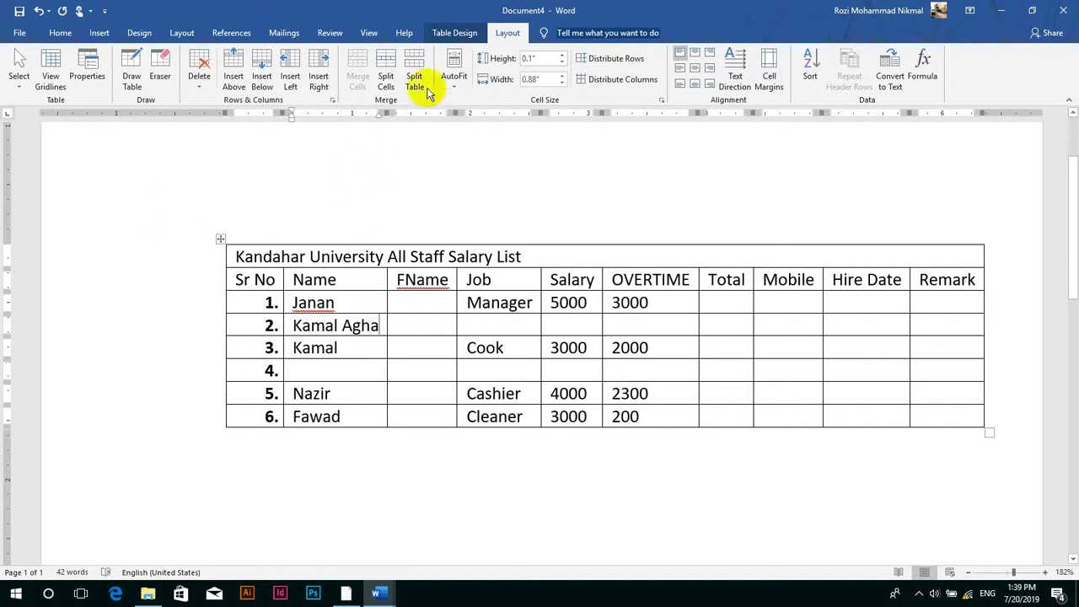
- AutoFit the table to the window, shift it left and widen the Remark column rightward
click(451, 78)
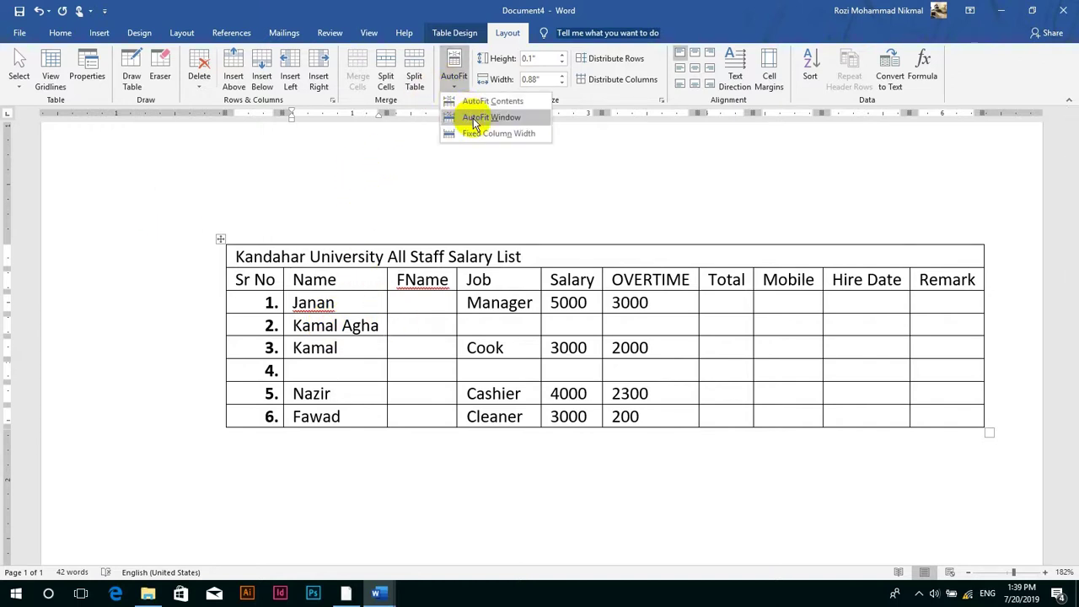
click(474, 123)
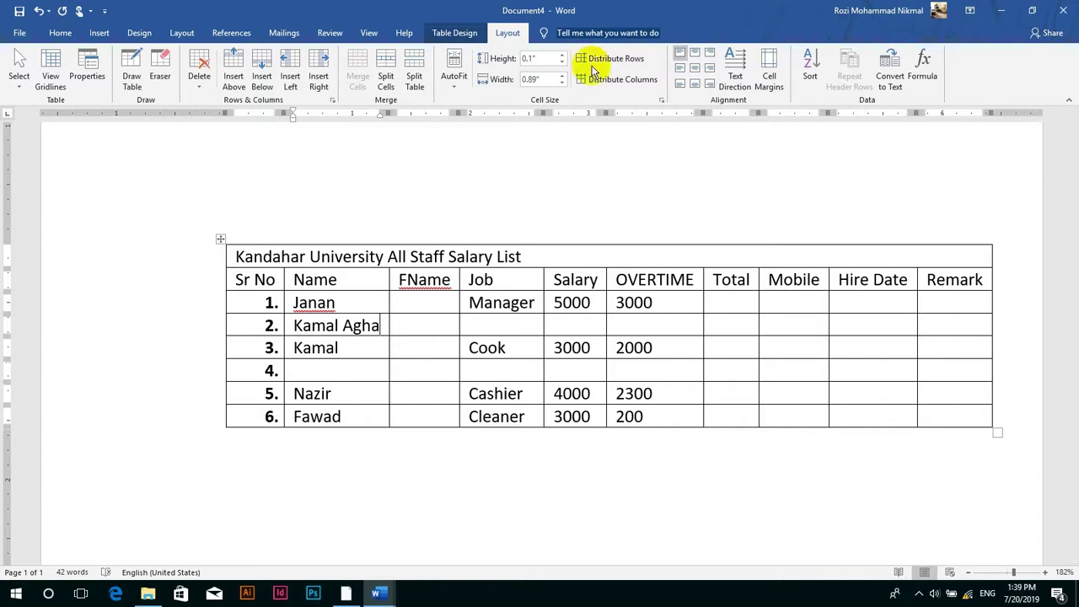
drag(230, 112, 132, 114)
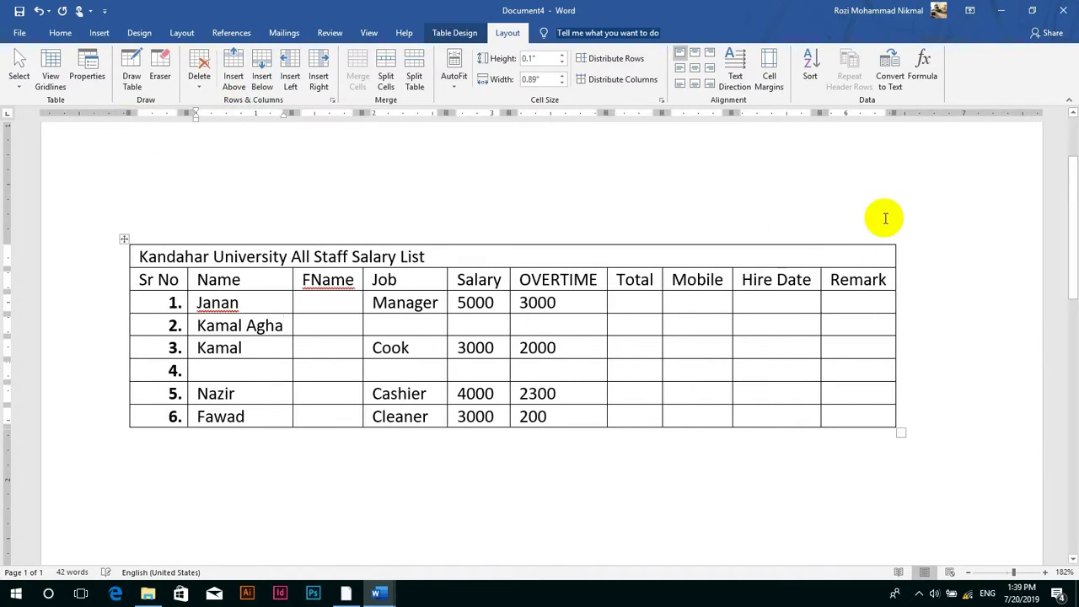
drag(890, 112, 962, 112)
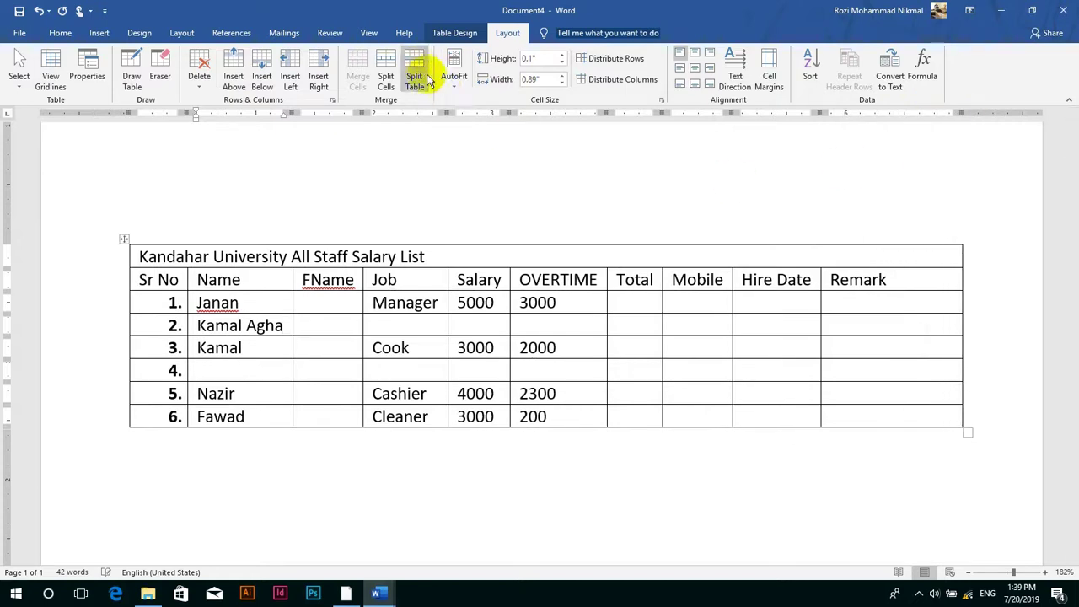
click(454, 80)
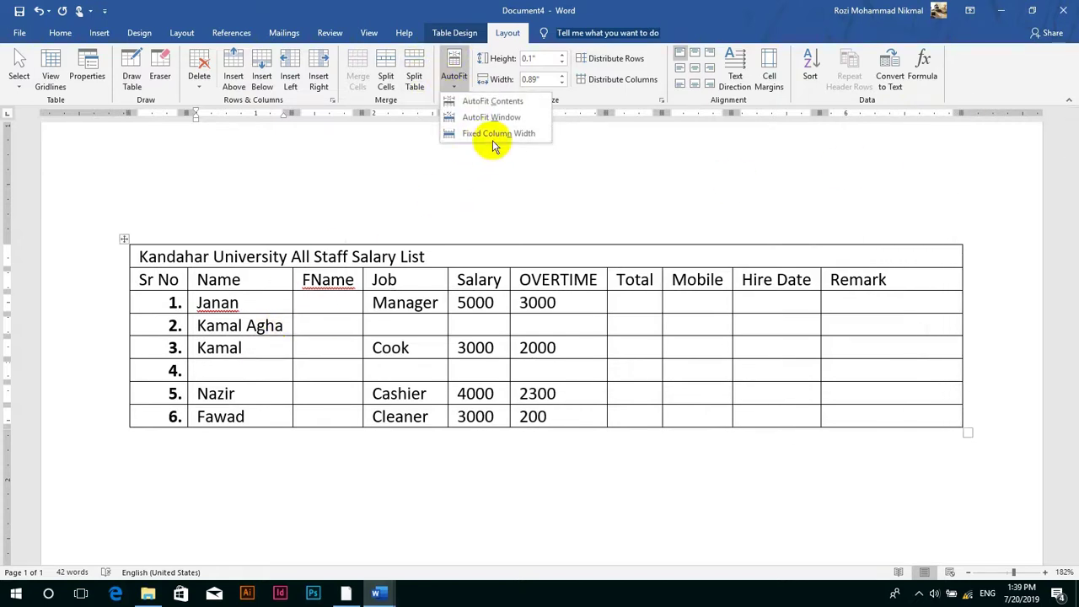
- Type test text into row 4's Name cell and undo part of it
click(207, 364)
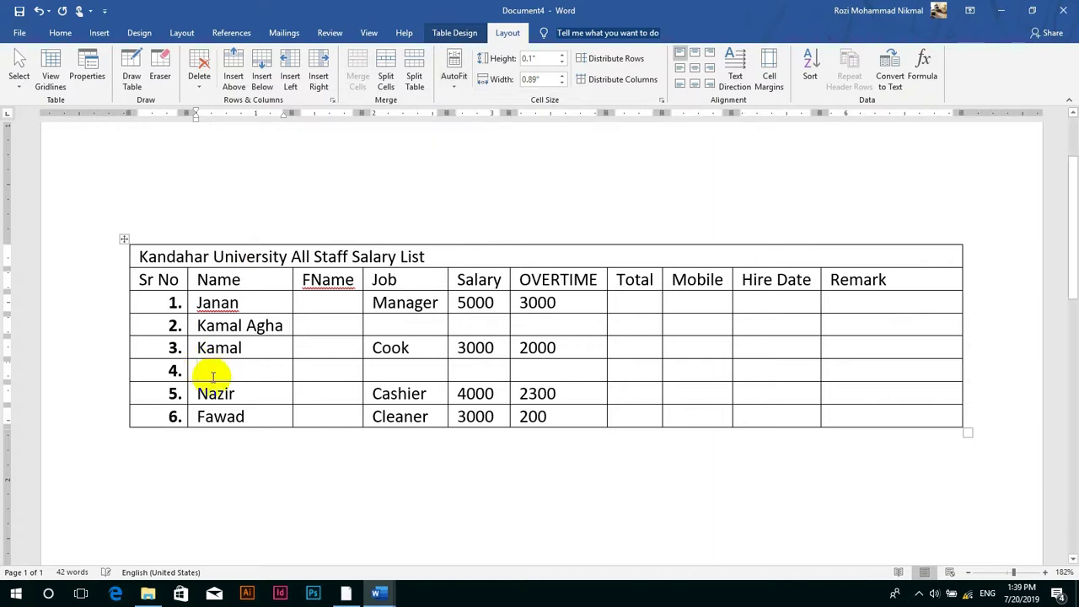
text(sdfd;sa'kfd;lsakfl;dsaakf)
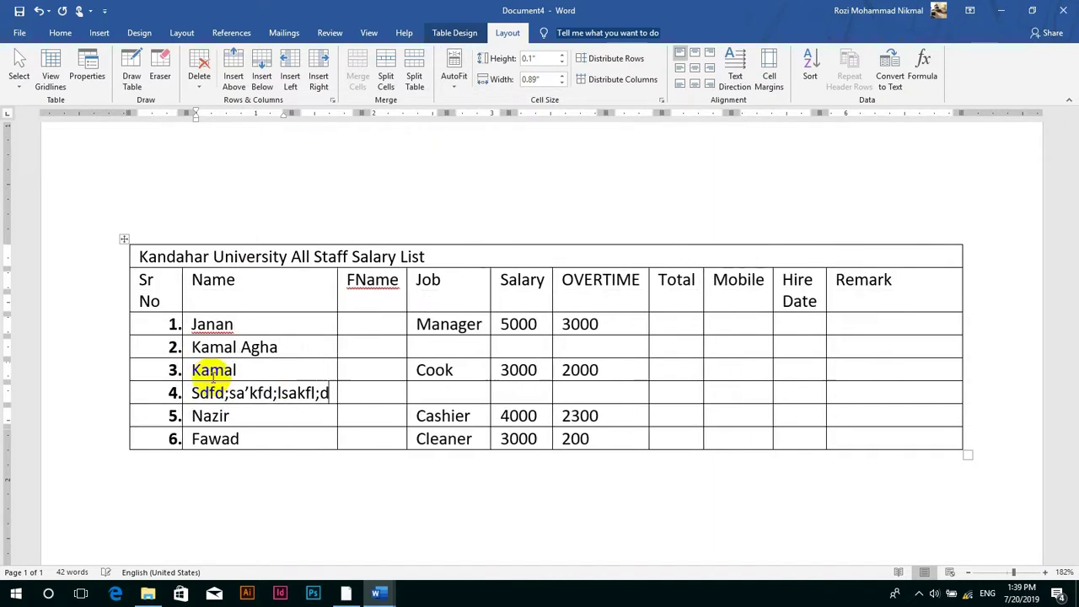
key(ctrl+z)
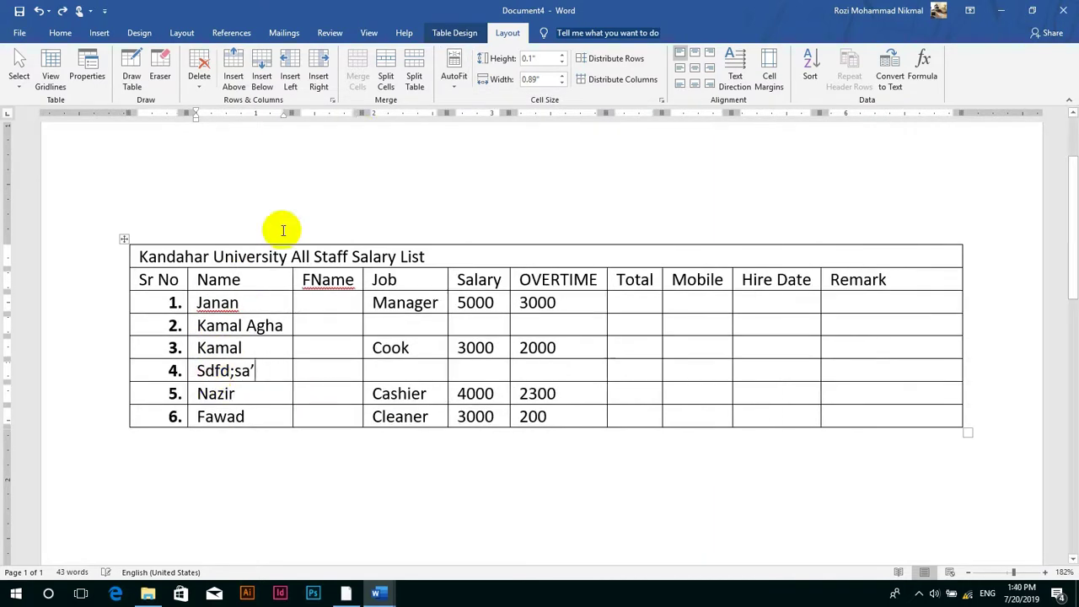
- Set Fixed Column Width, then test it with extra typing that is undone
click(455, 81)
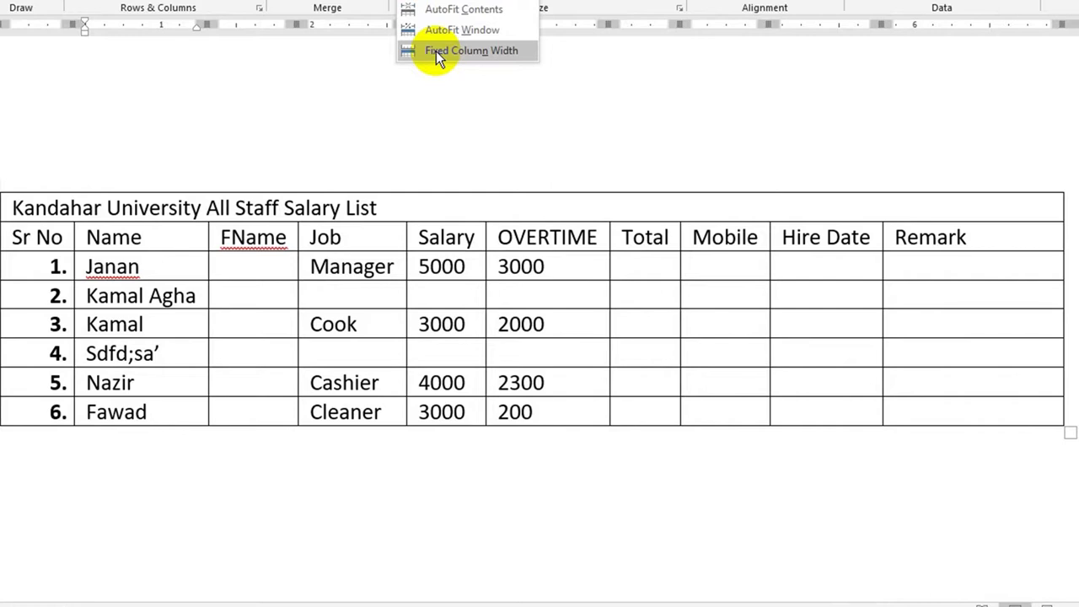
click(436, 51)
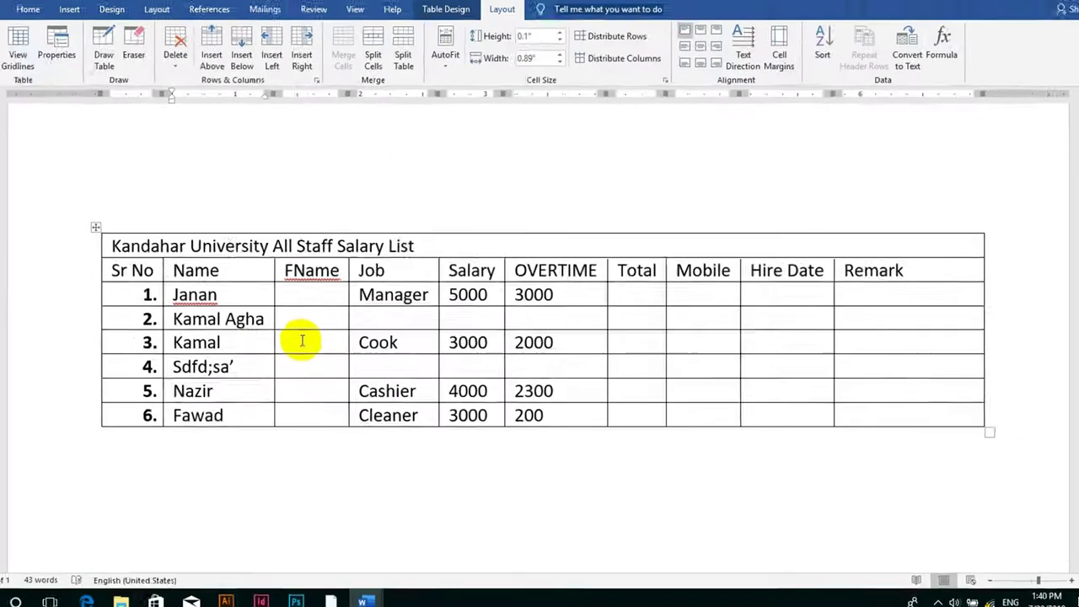
text(as)
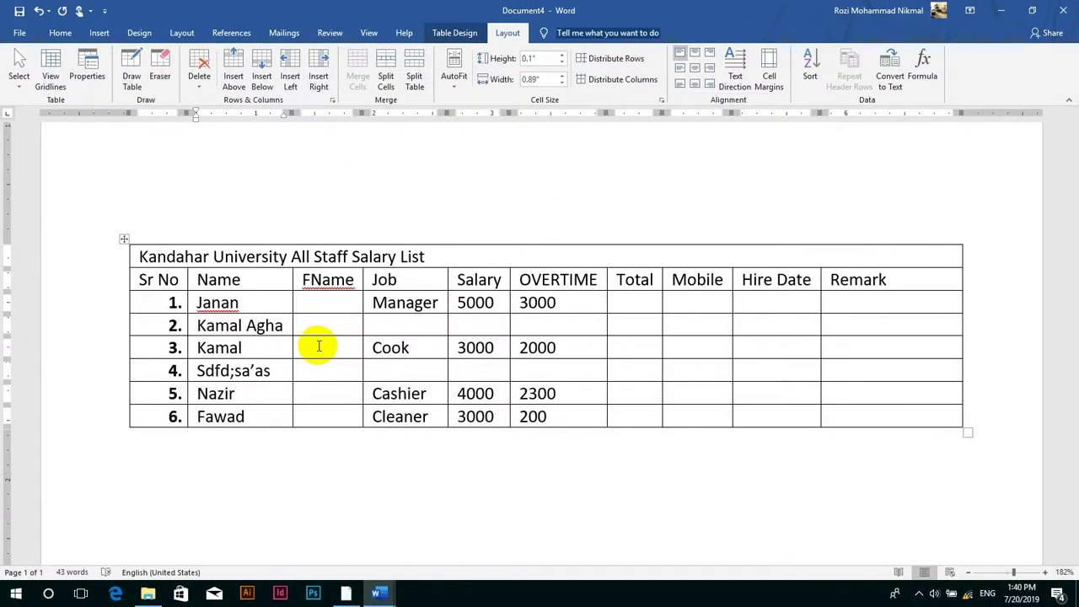
text(ADASDS)
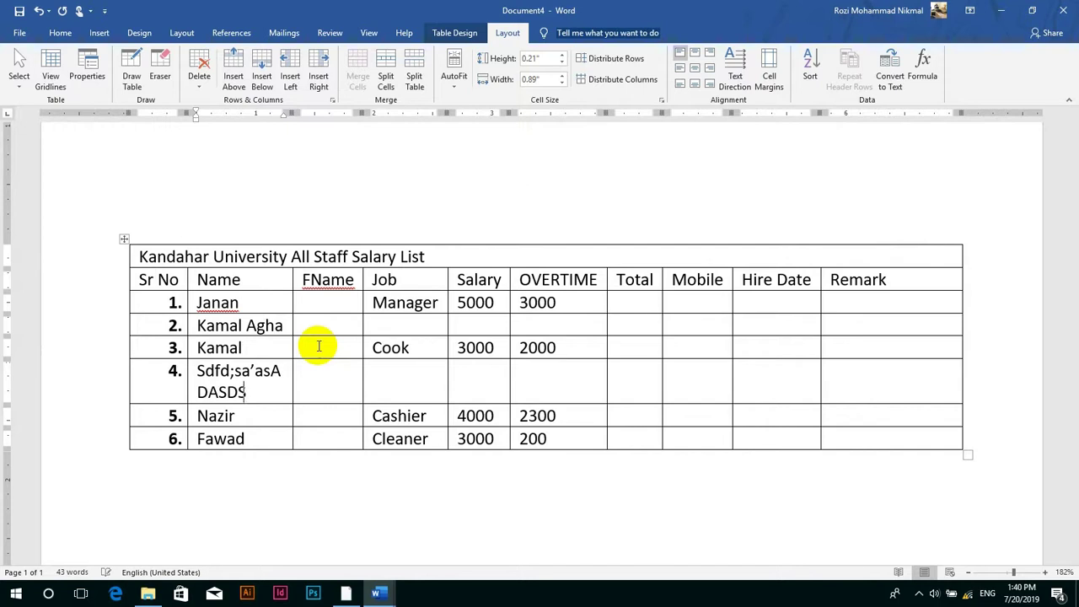
text(ADSA)
key(ctrl+z)
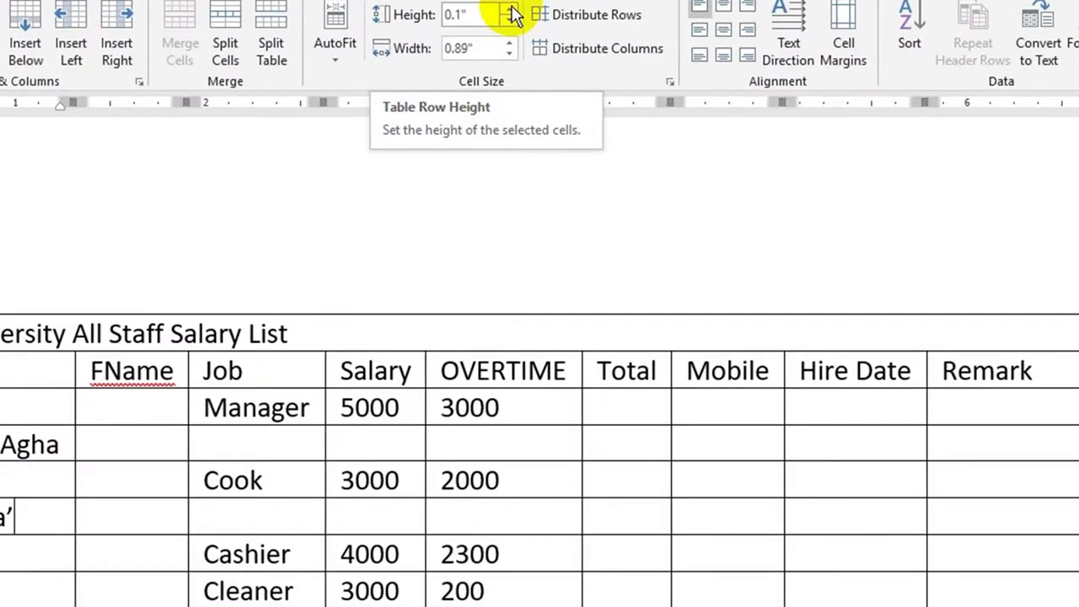
- Change row 4's height, then make all table rows the same height
click(512, 11)
click(512, 10)
click(512, 11)
click(512, 10)
click(512, 10)
click(512, 10)
click(511, 10)
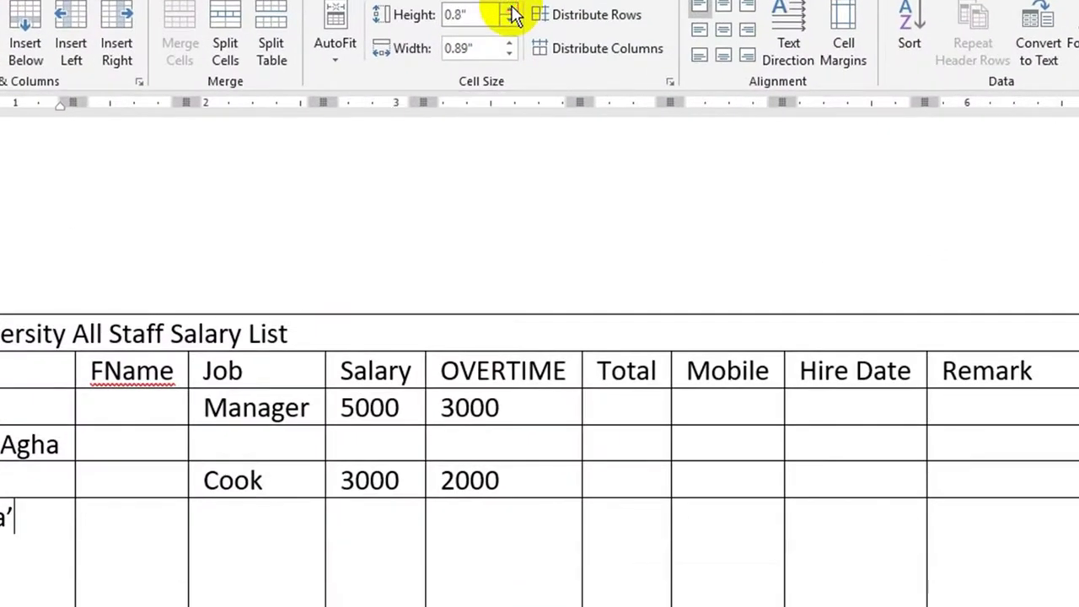
click(510, 10)
click(509, 22)
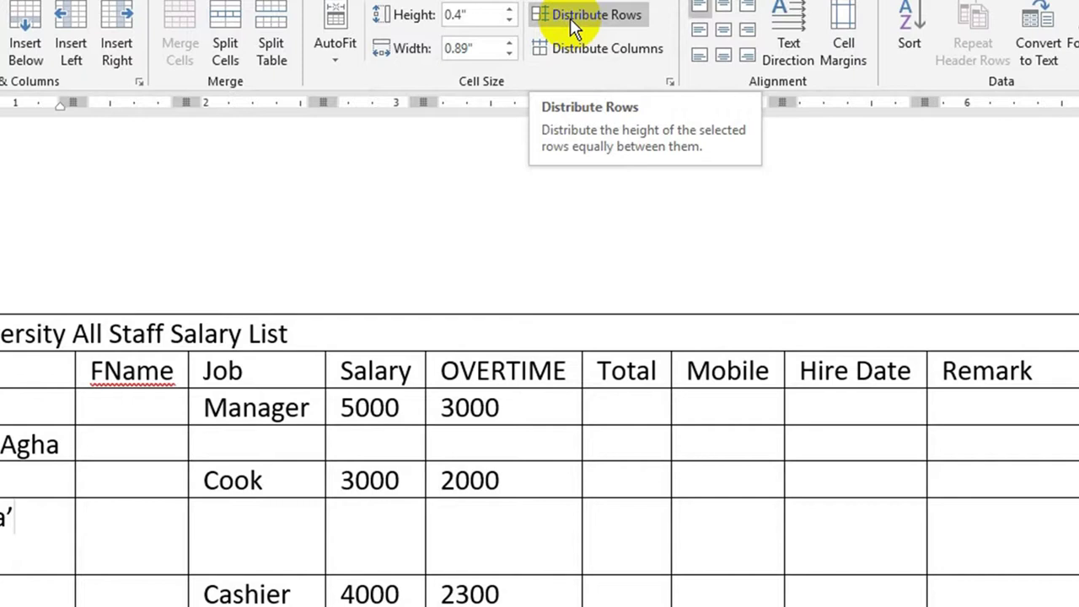
click(638, 19)
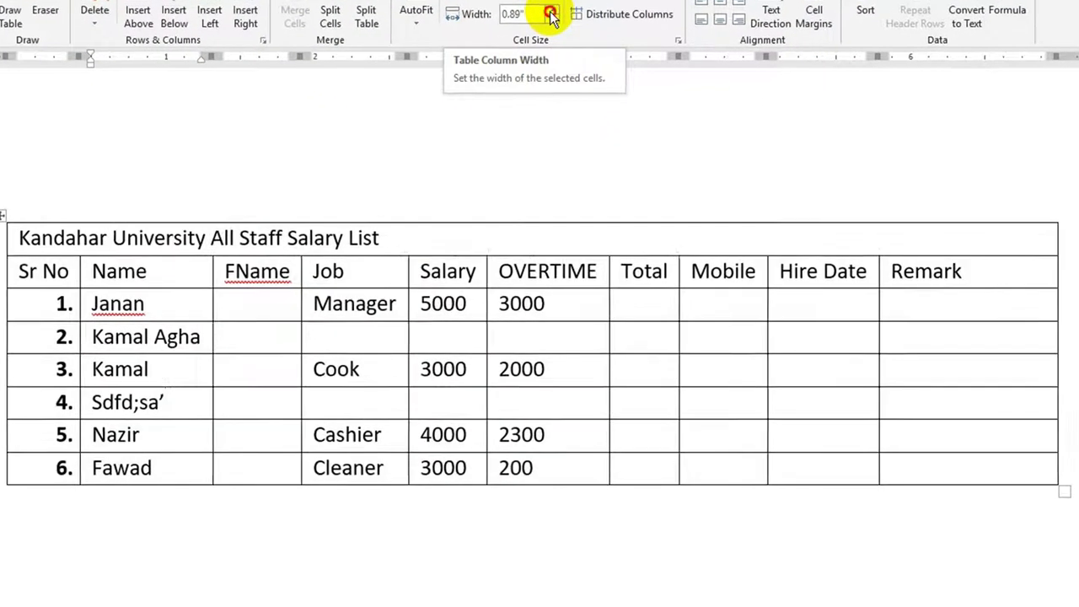
- Widen the Name column and distribute all columns evenly, then undo the width and height changes
click(550, 11)
click(551, 11)
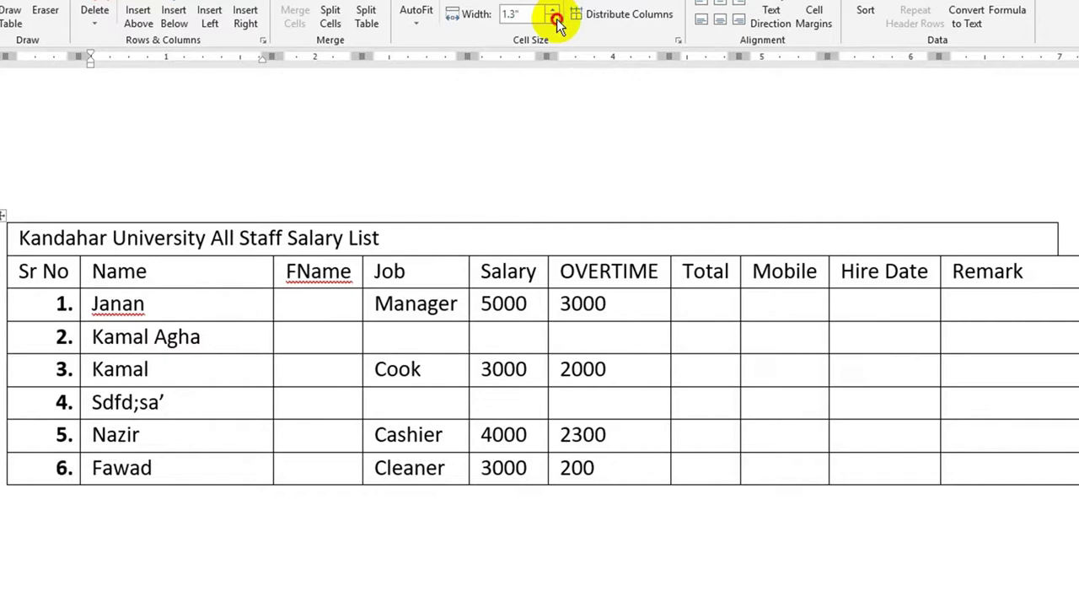
click(554, 19)
click(554, 18)
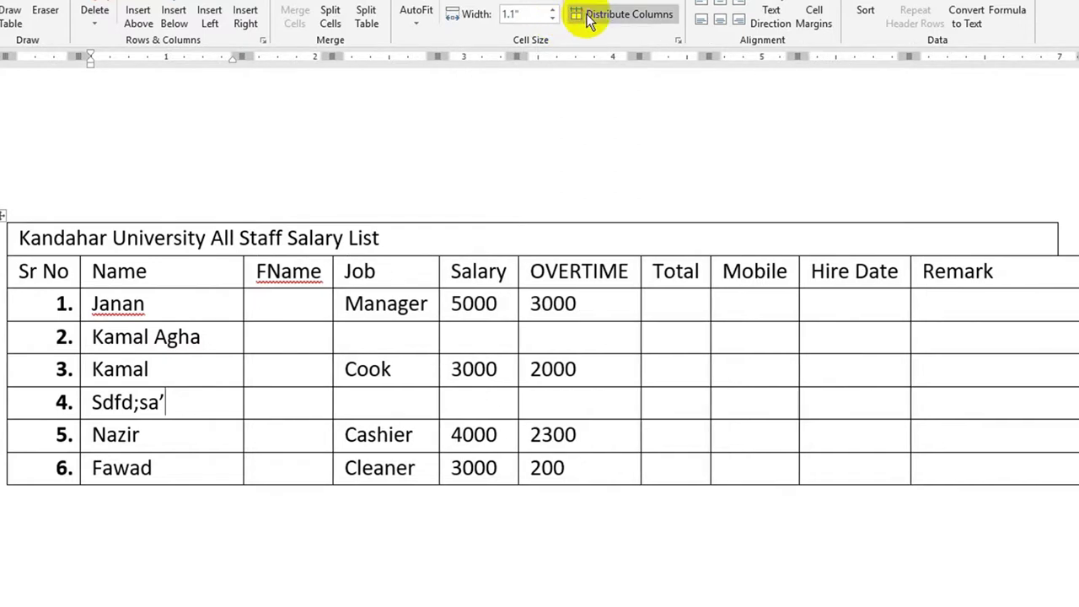
click(589, 18)
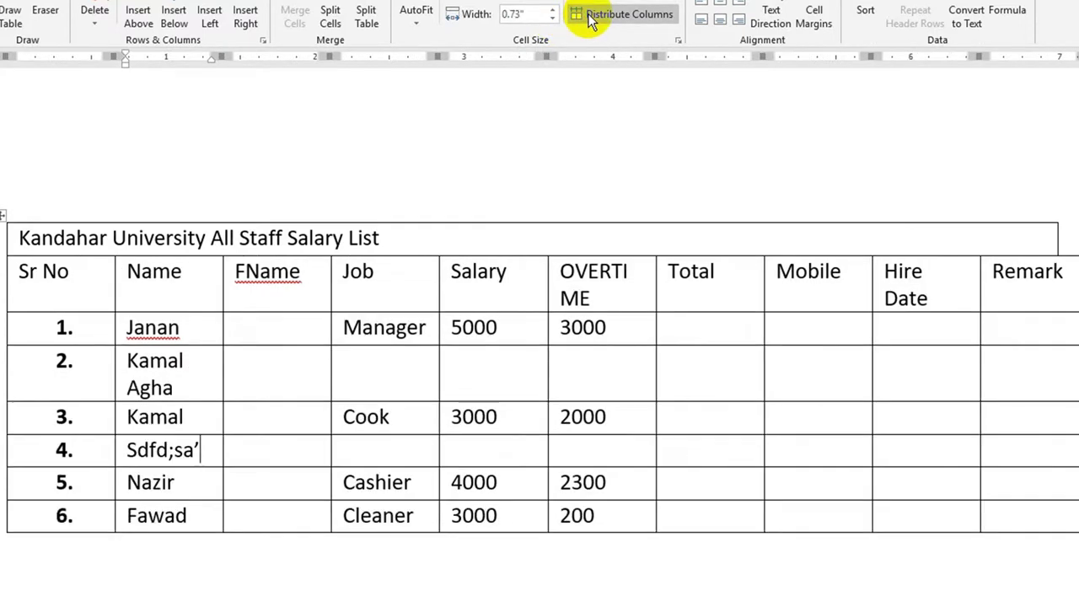
key(ctrl+z)
key(ctrl+z)
key(ctrl+z)
key(ctrl+z)
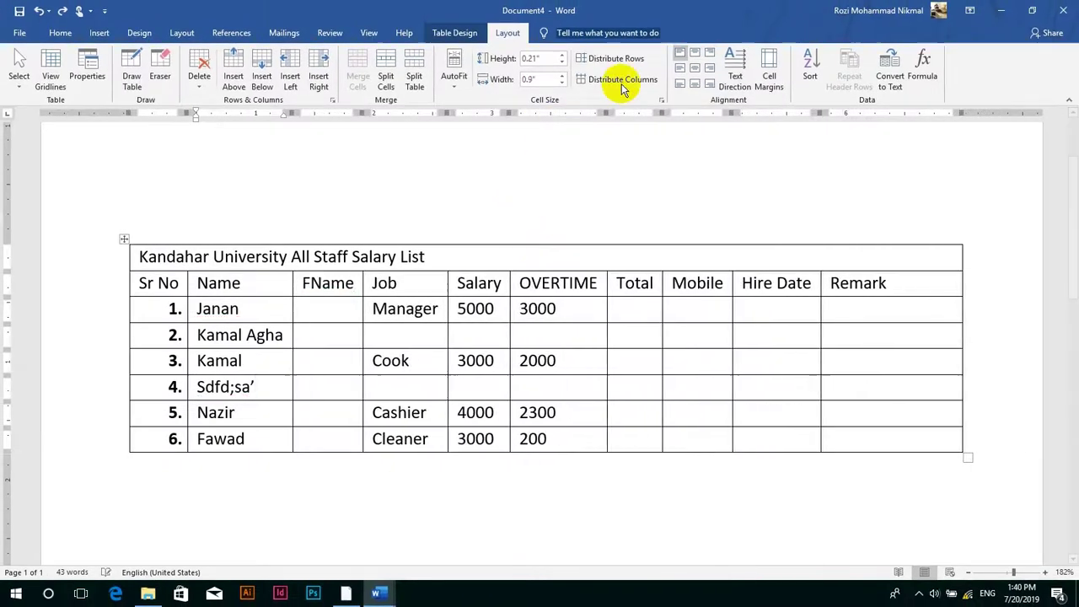
key(ctrl+z)
key(ctrl+z)
key(ctrl+z)
key(ctrl+z)
key(ctrl+z)
key(ctrl+z)
key(ctrl+z)
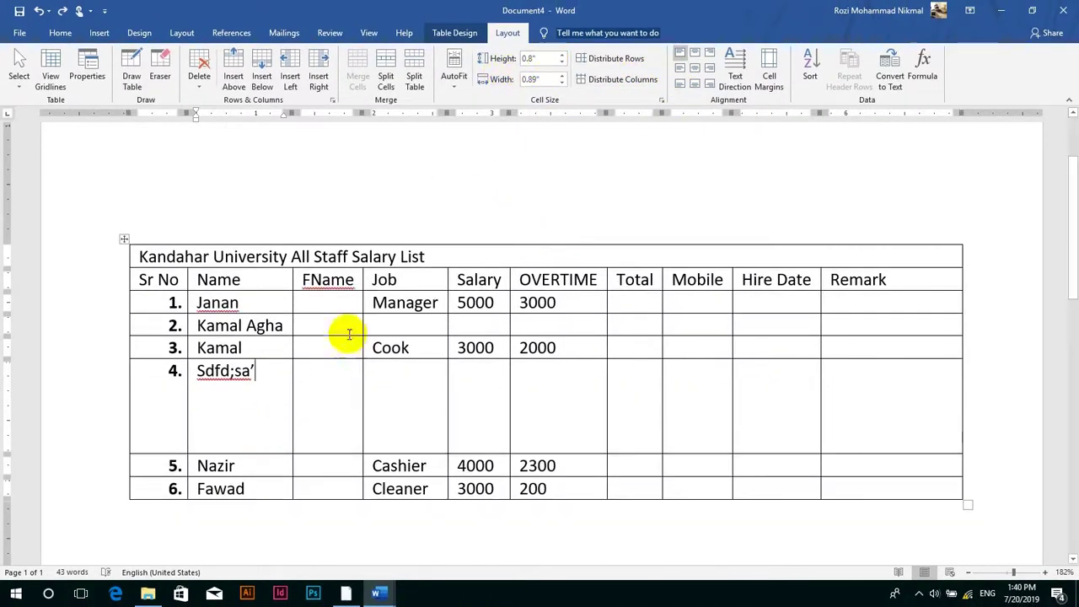
- Reset row 4 to a 0.1" height and cancel Table Properties unchanged
click(561, 62)
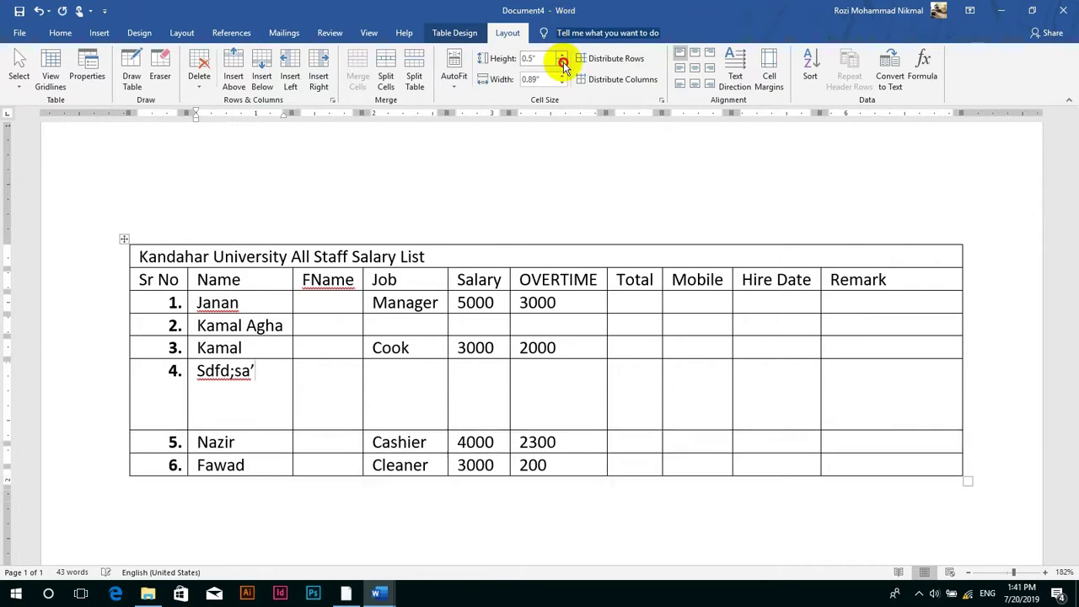
click(662, 100)
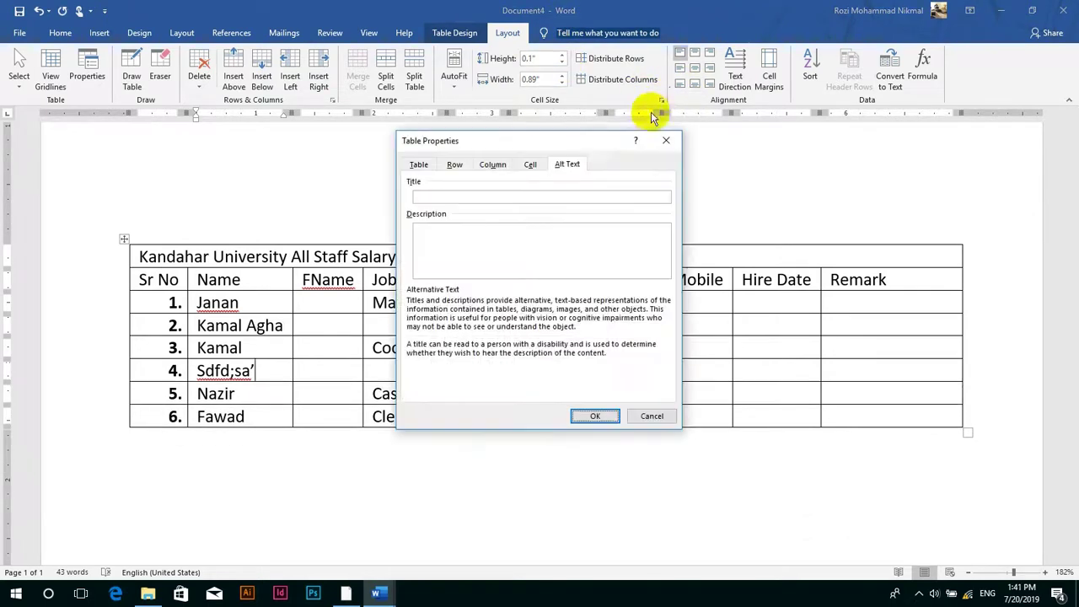
click(531, 165)
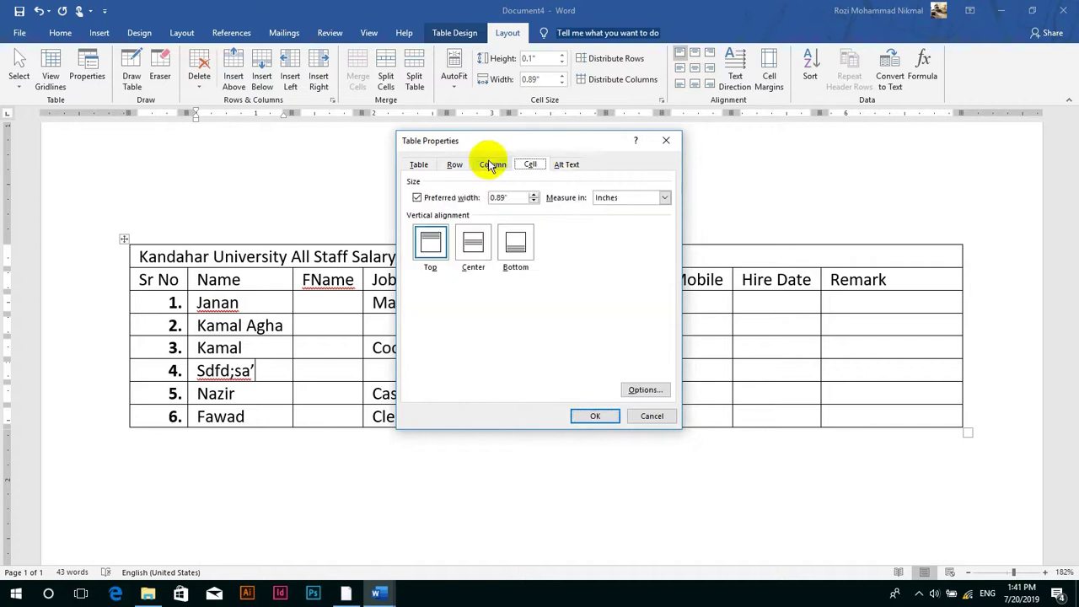
click(652, 416)
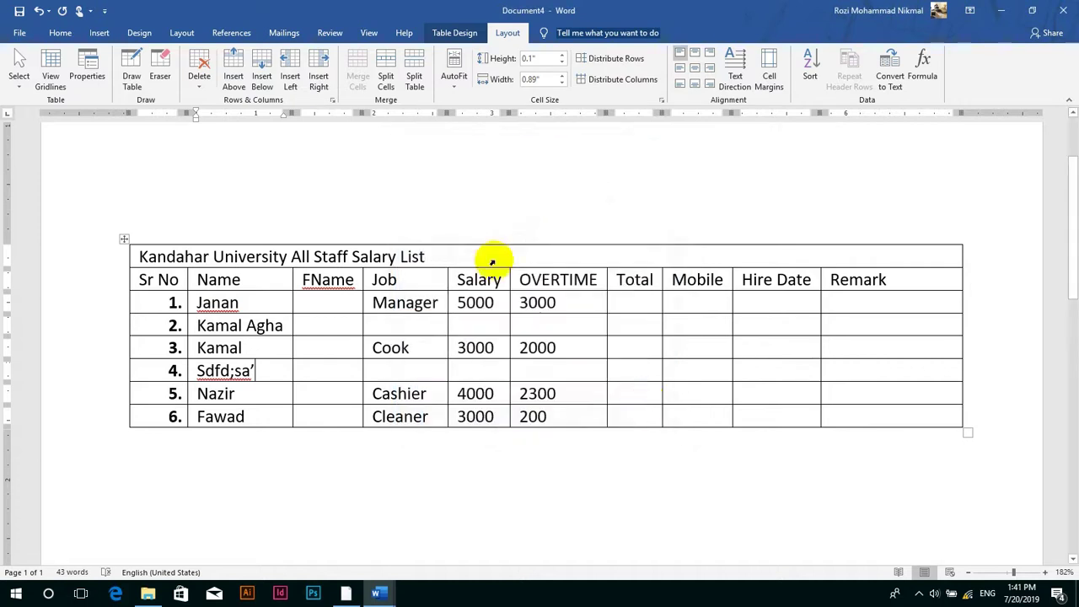
- Cancel the Insert Cells options and make the title row taller
click(332, 100)
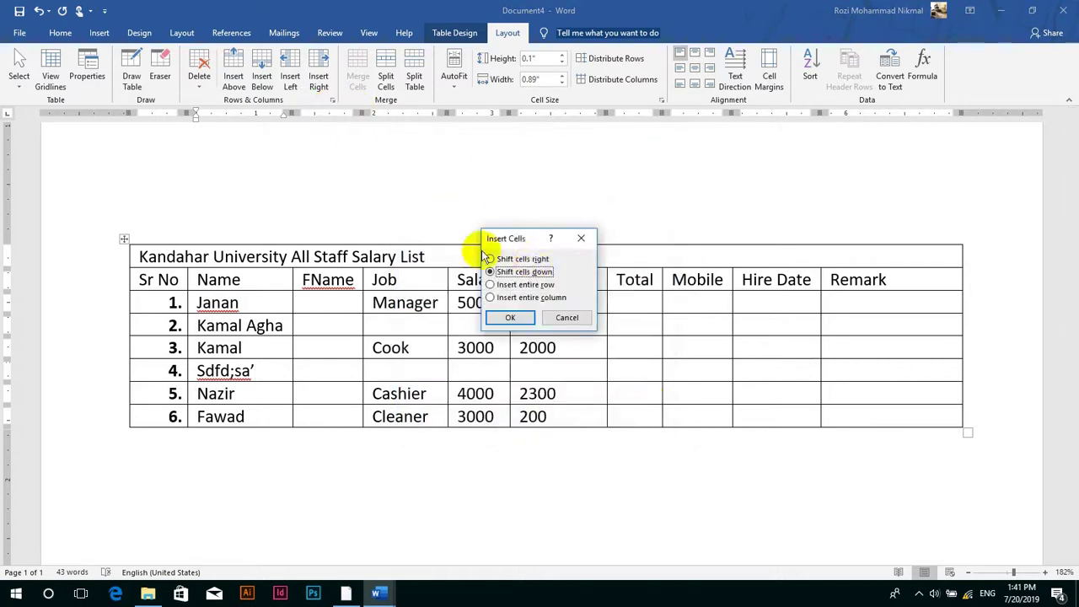
click(568, 319)
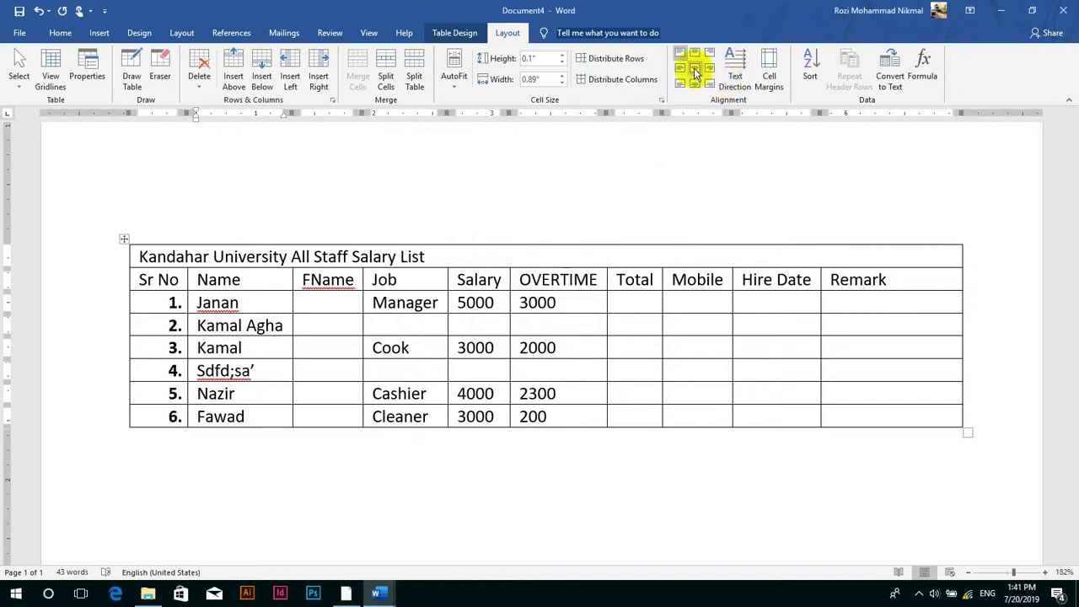
click(351, 255)
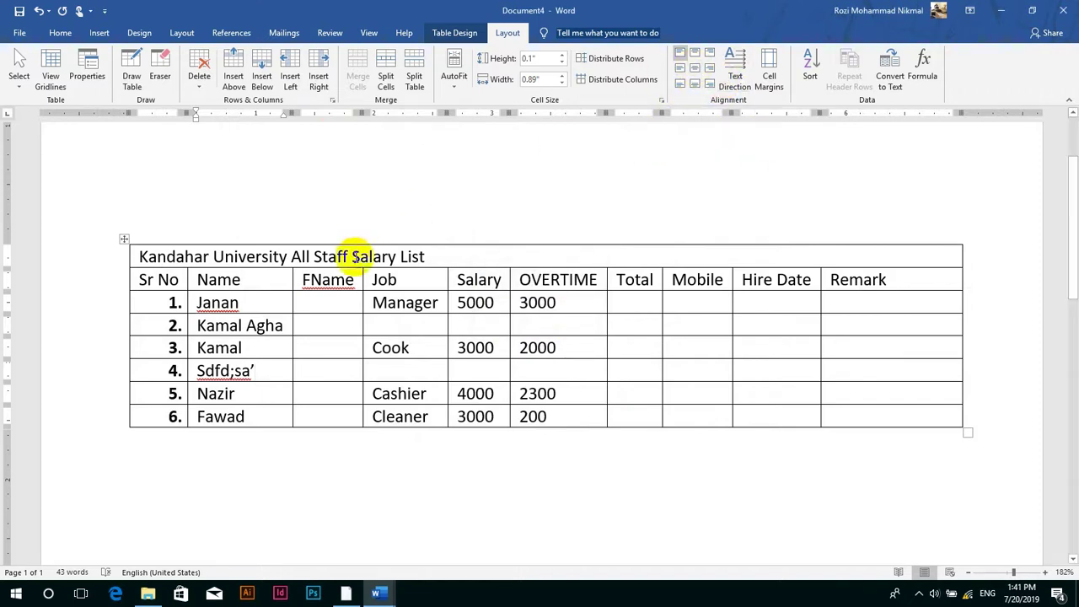
click(562, 54)
click(562, 54)
click(561, 54)
click(561, 55)
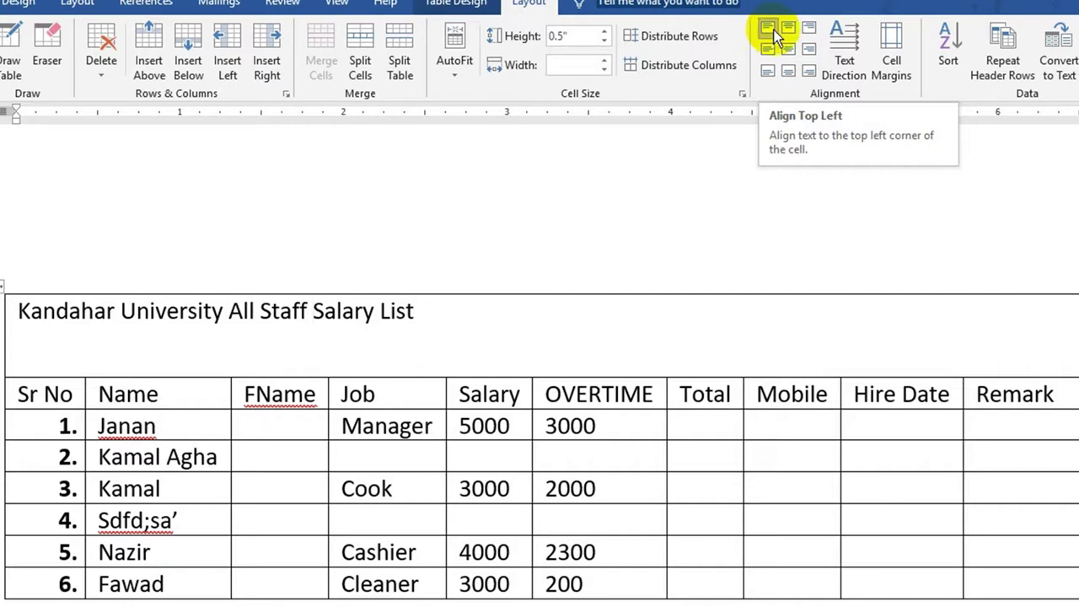
- Try several title alignments, settling on centred horizontally and vertically
click(788, 29)
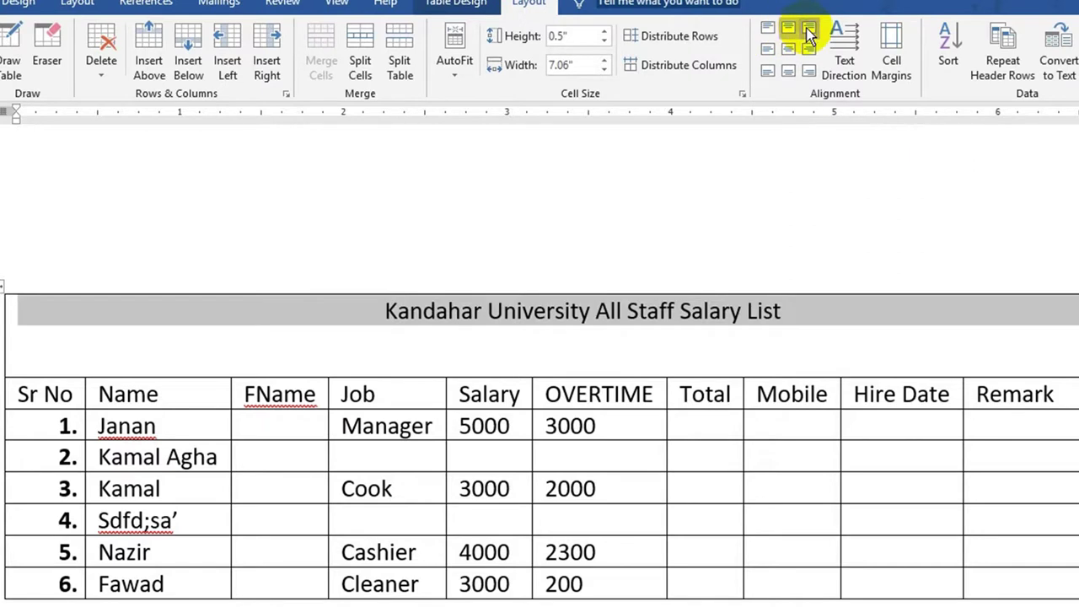
click(807, 30)
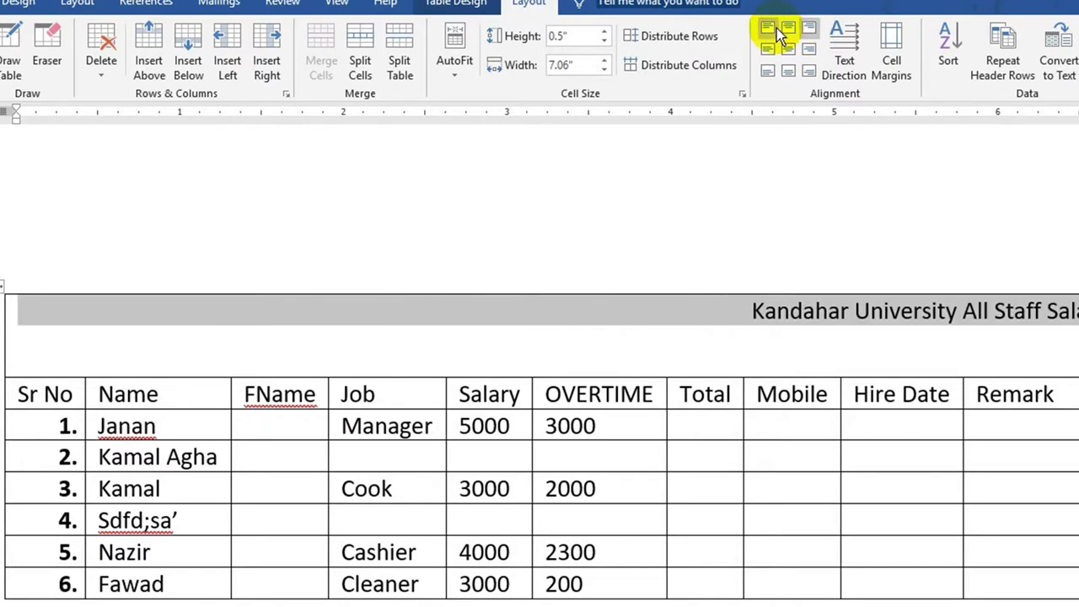
click(768, 29)
click(767, 51)
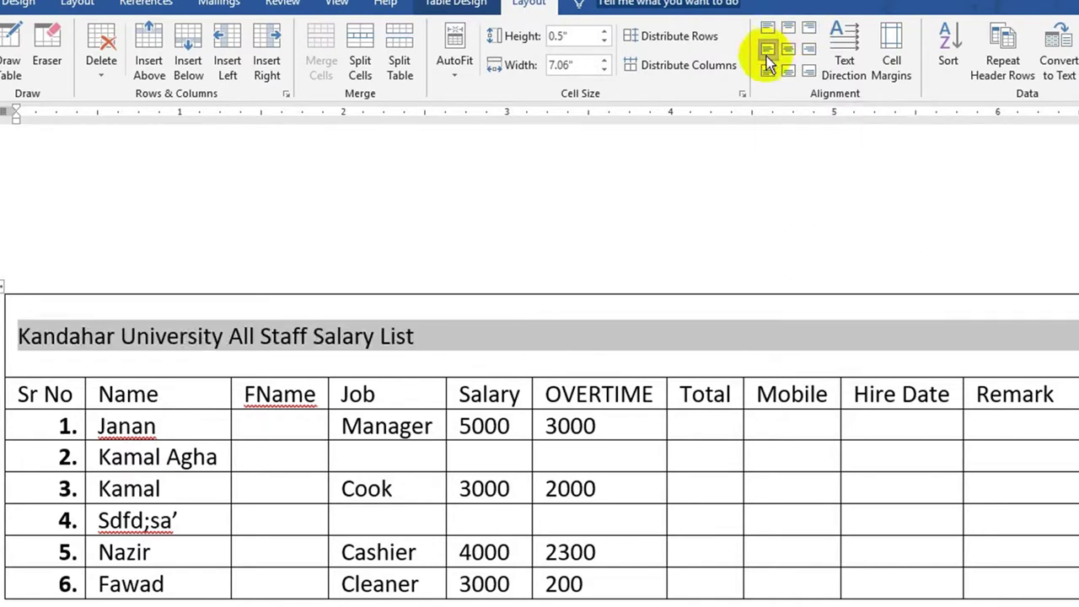
click(766, 72)
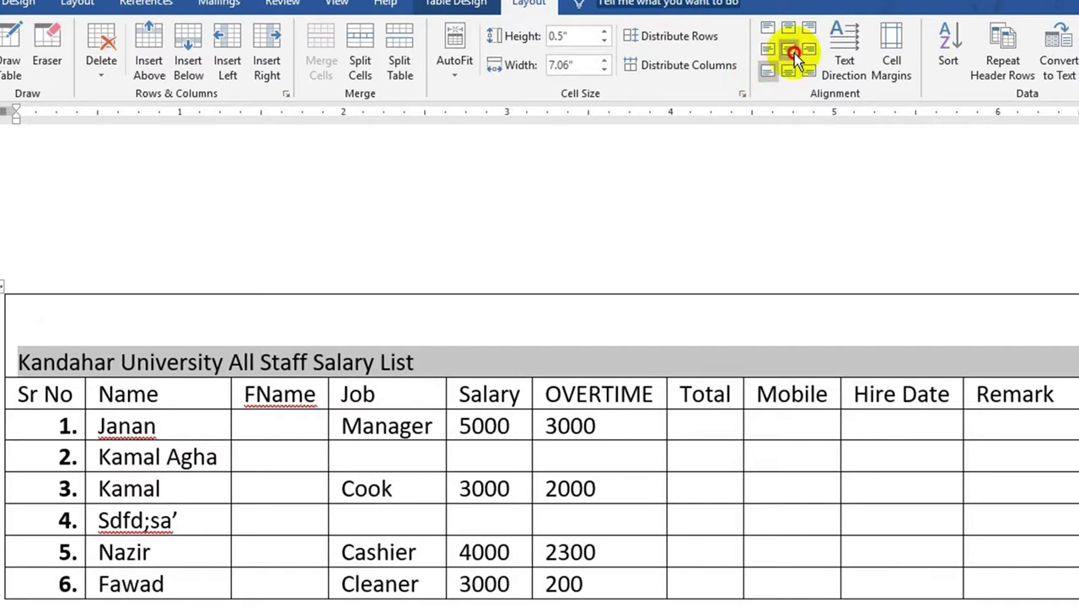
click(794, 53)
- Shrink the title row height and centre the header row labels
click(604, 40)
click(604, 41)
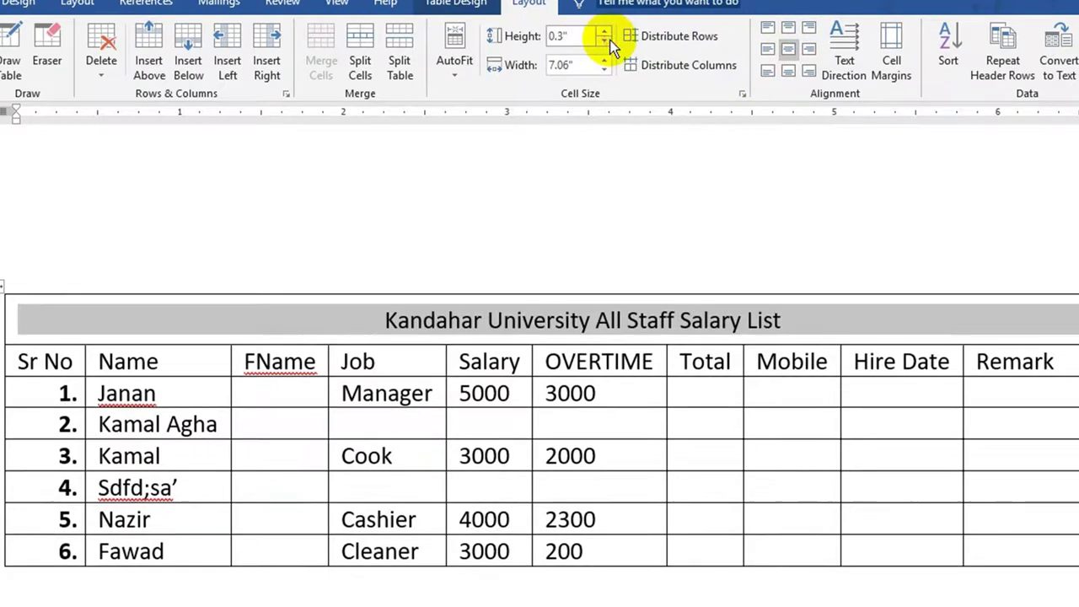
click(604, 40)
click(1015, 336)
drag(1014, 336, 622, 278)
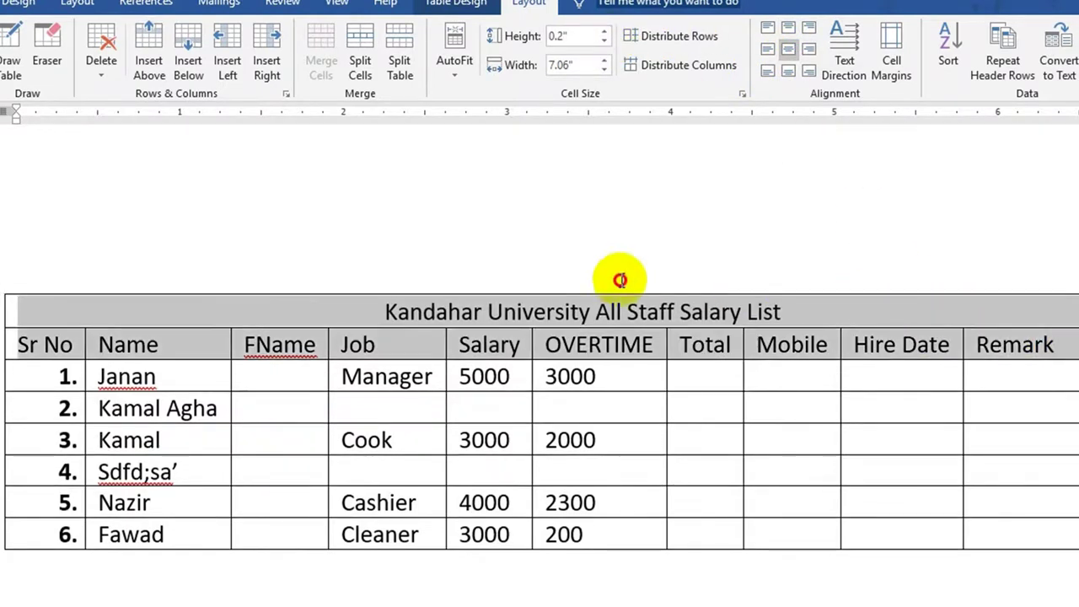
click(792, 54)
click(77, 346)
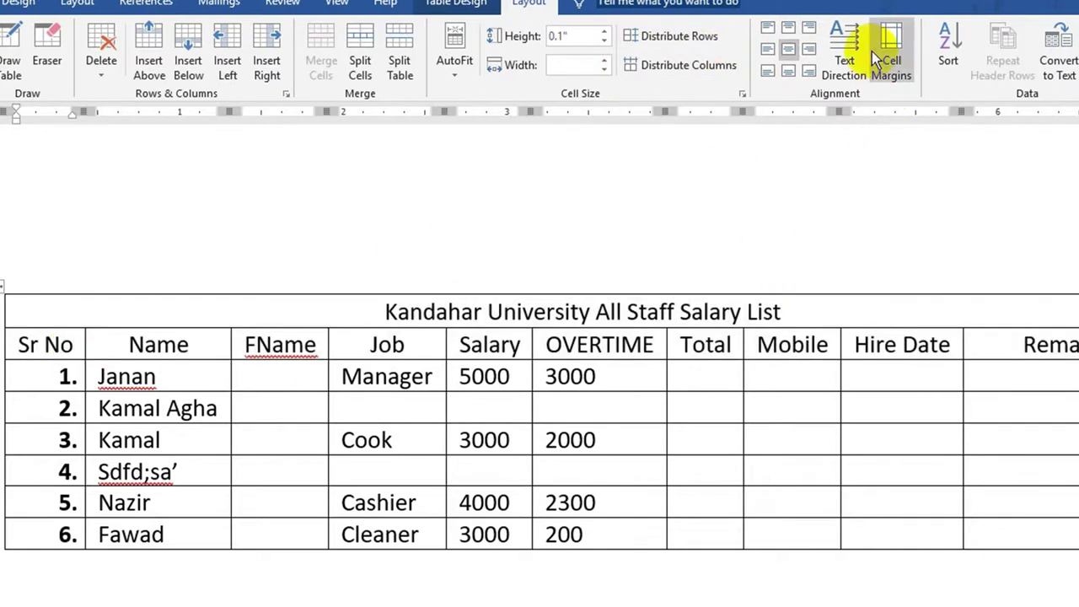
- Rotate the Sr No label's text direction and restore it to horizontal
click(866, 56)
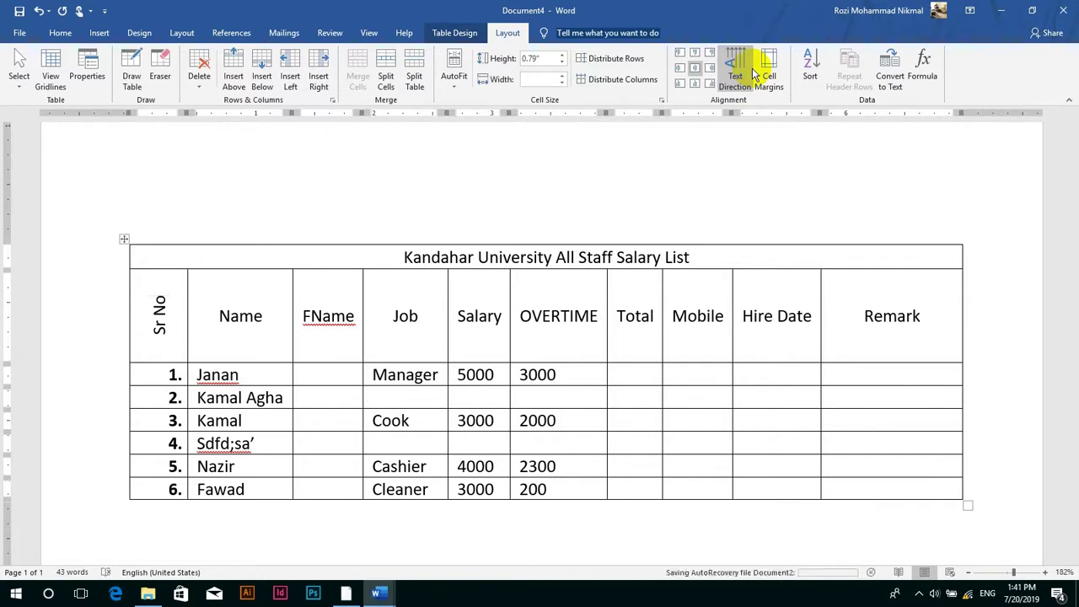
click(753, 72)
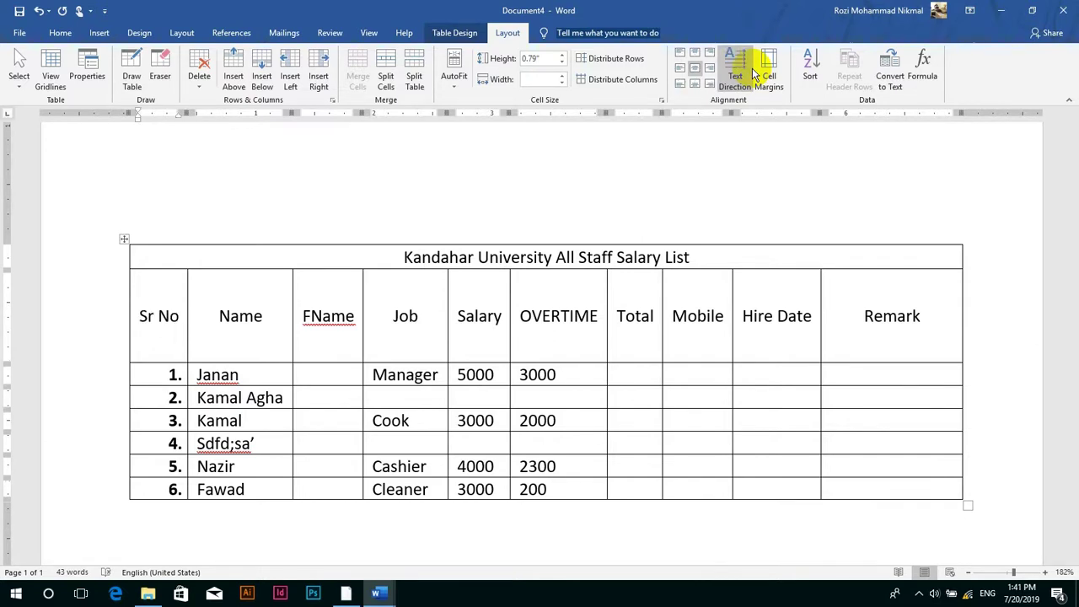
click(753, 73)
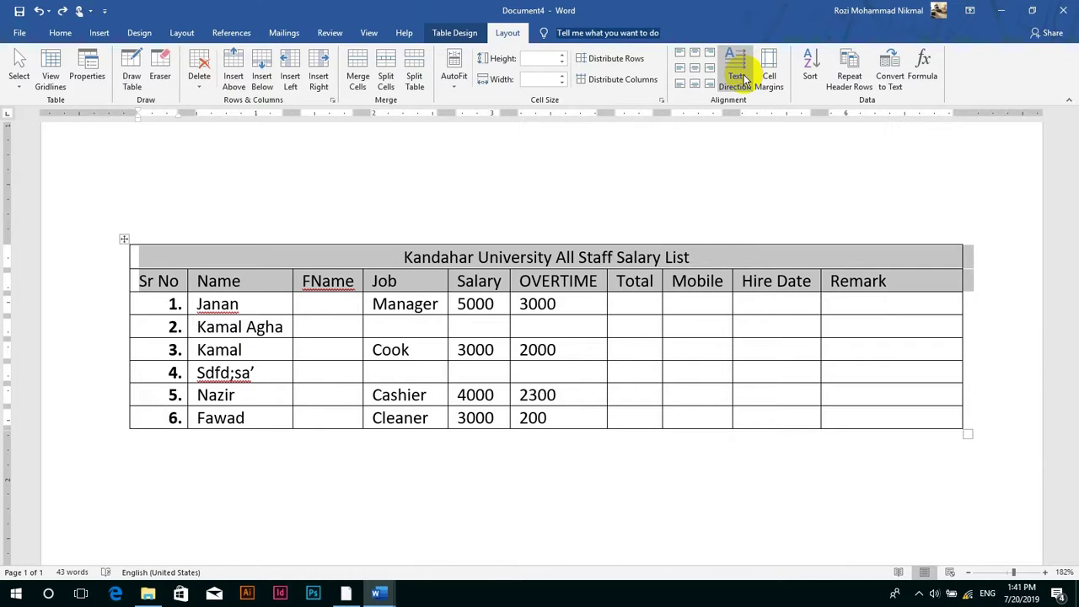
click(720, 320)
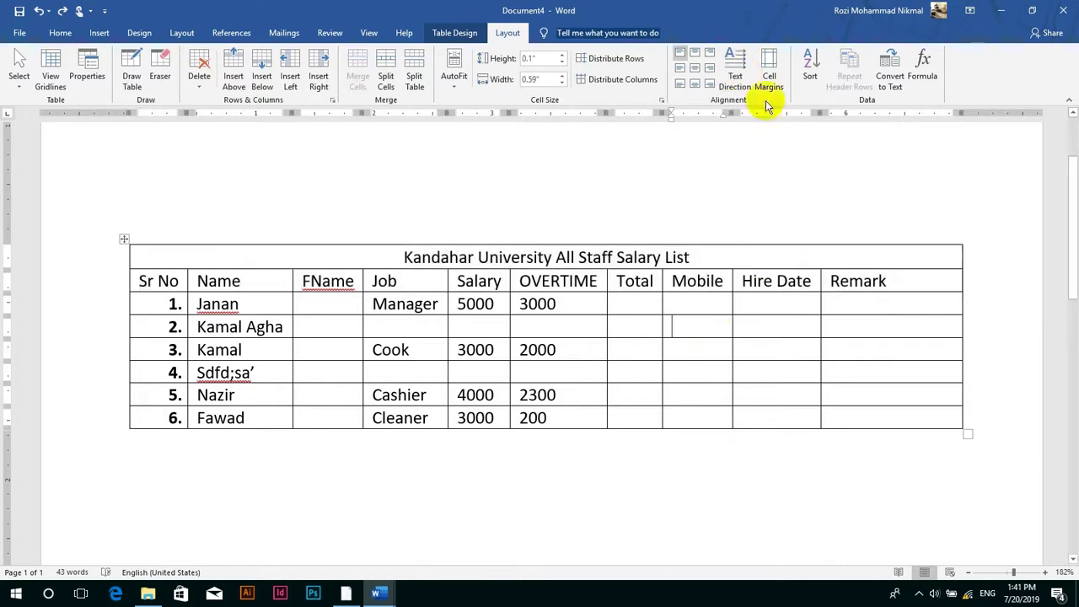
- Cancel the default Cell Margins options and open Sort for the table
click(769, 71)
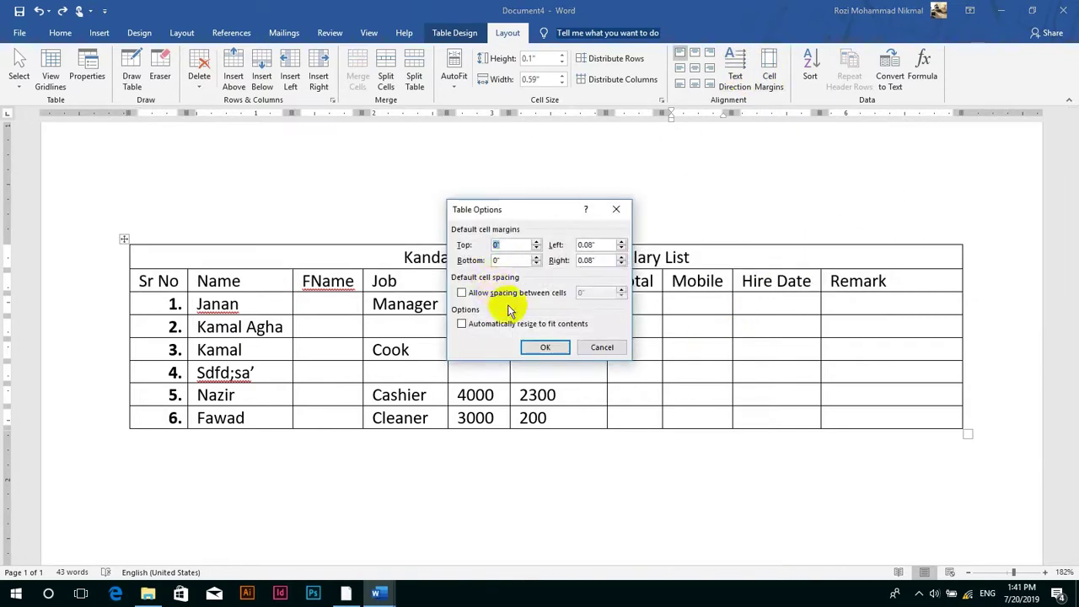
click(600, 349)
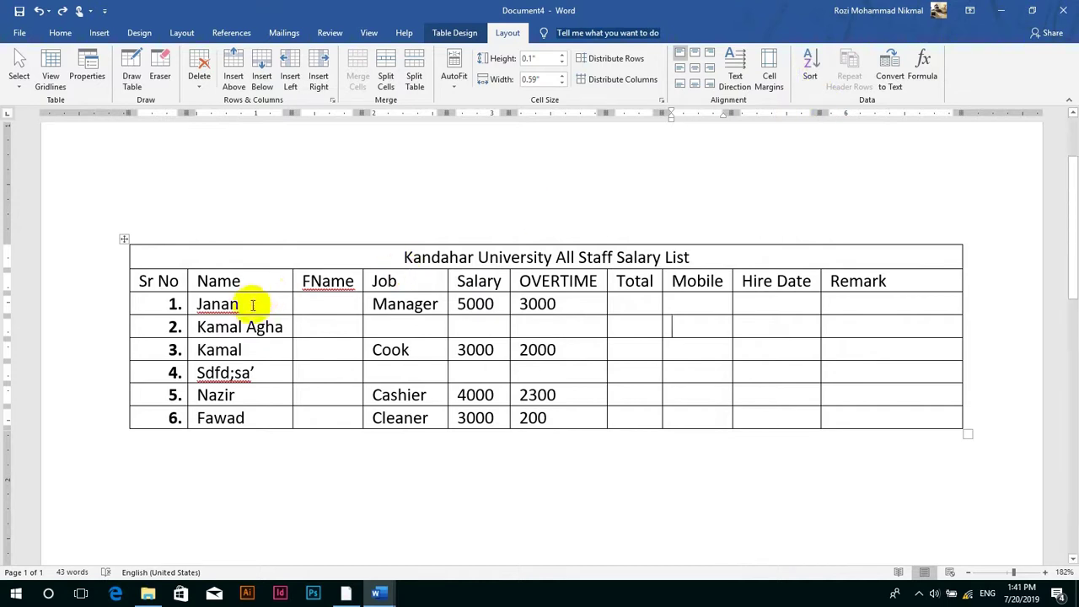
click(810, 72)
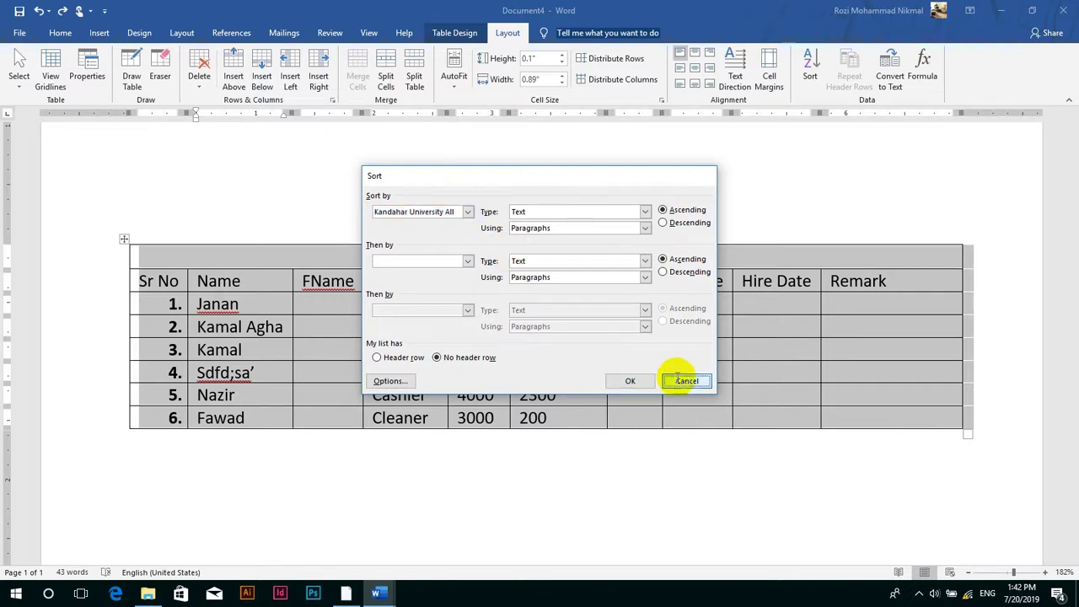
click(686, 380)
click(617, 250)
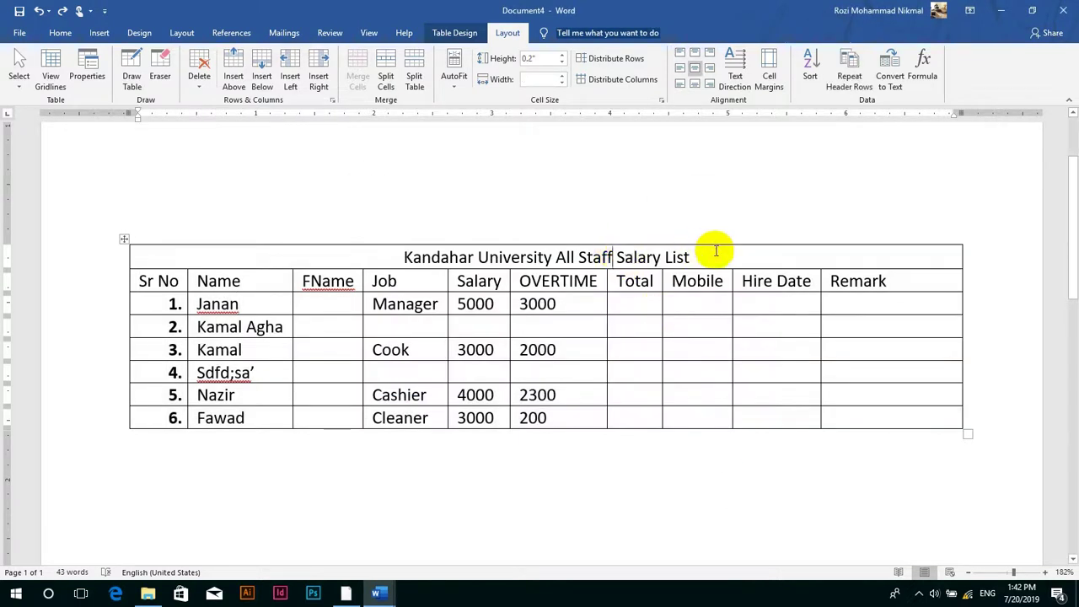
key(ctrl+a)
click(390, 256)
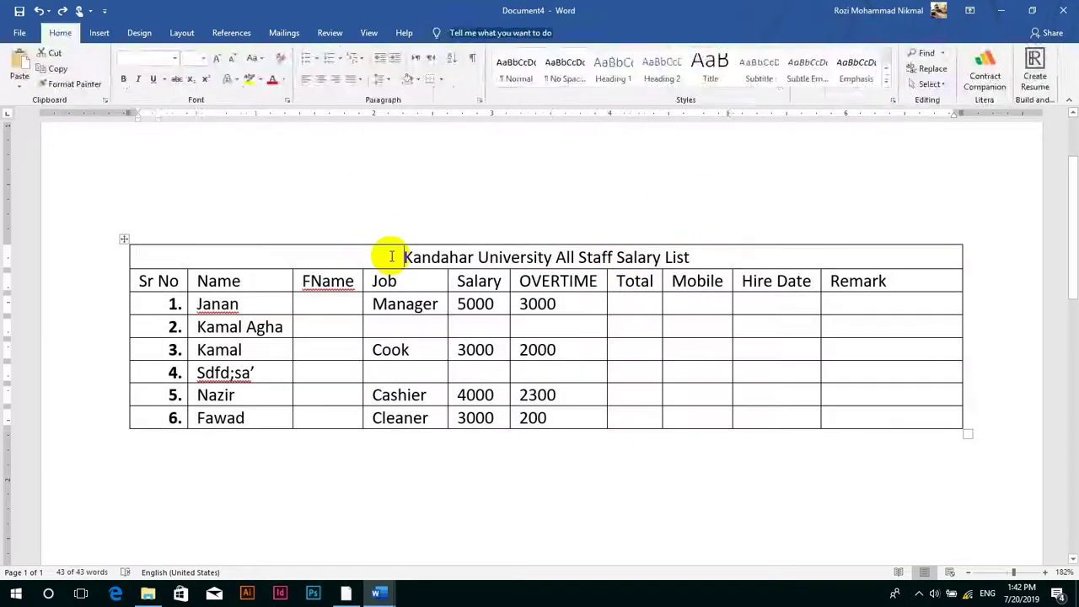
drag(596, 281, 683, 263)
click(683, 262)
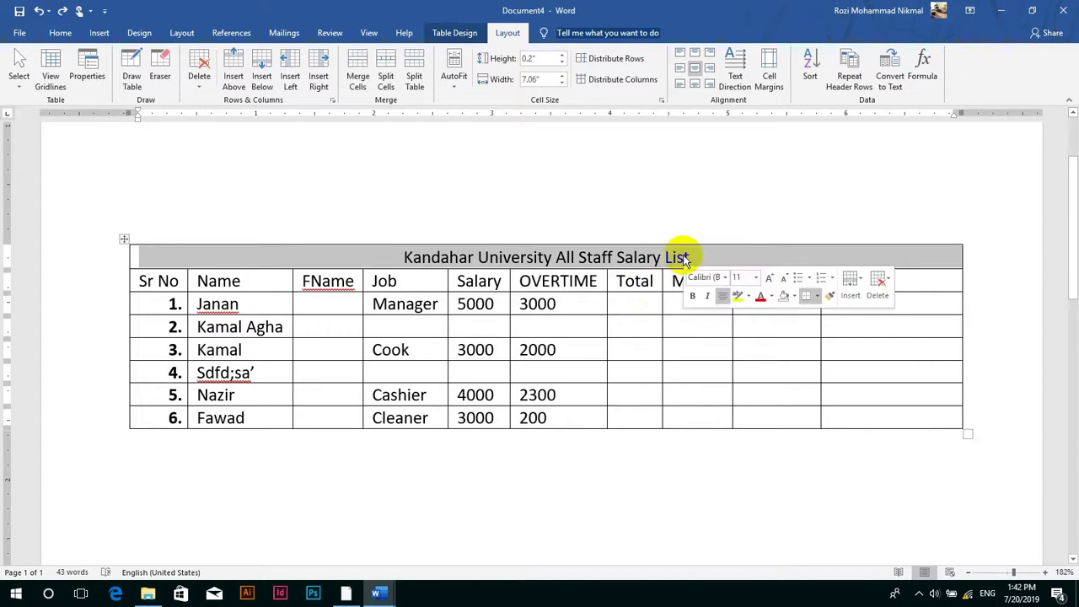
key(ctrl+c)
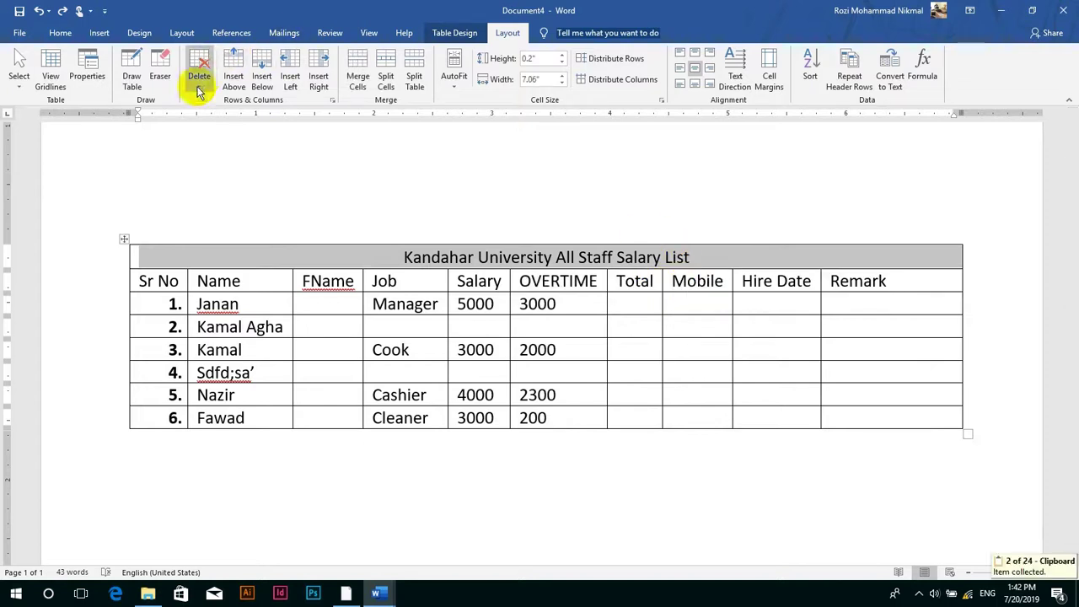
click(199, 72)
click(245, 132)
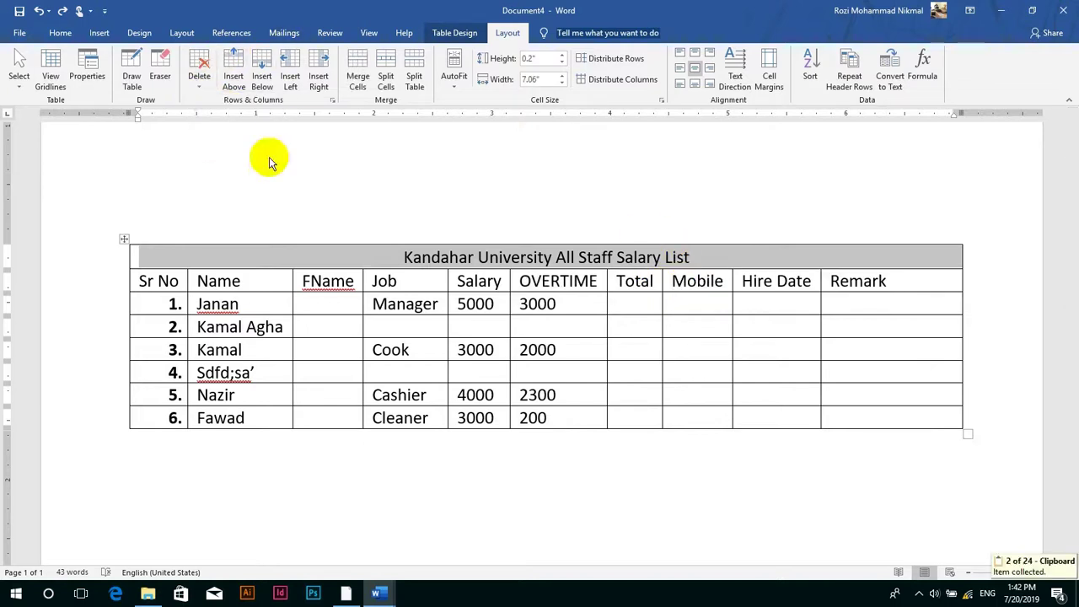
click(811, 71)
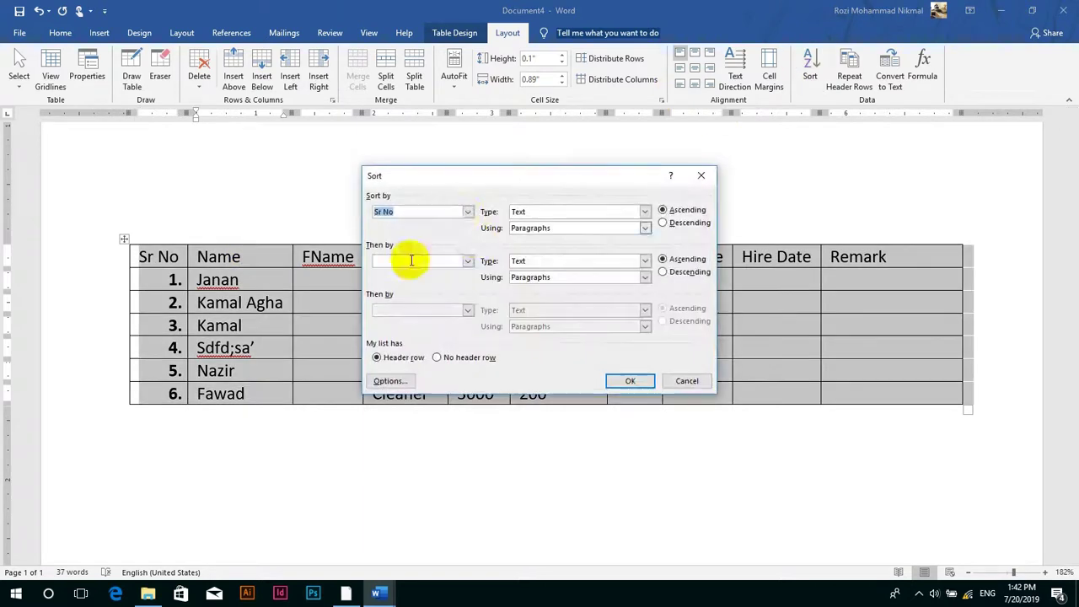
click(469, 212)
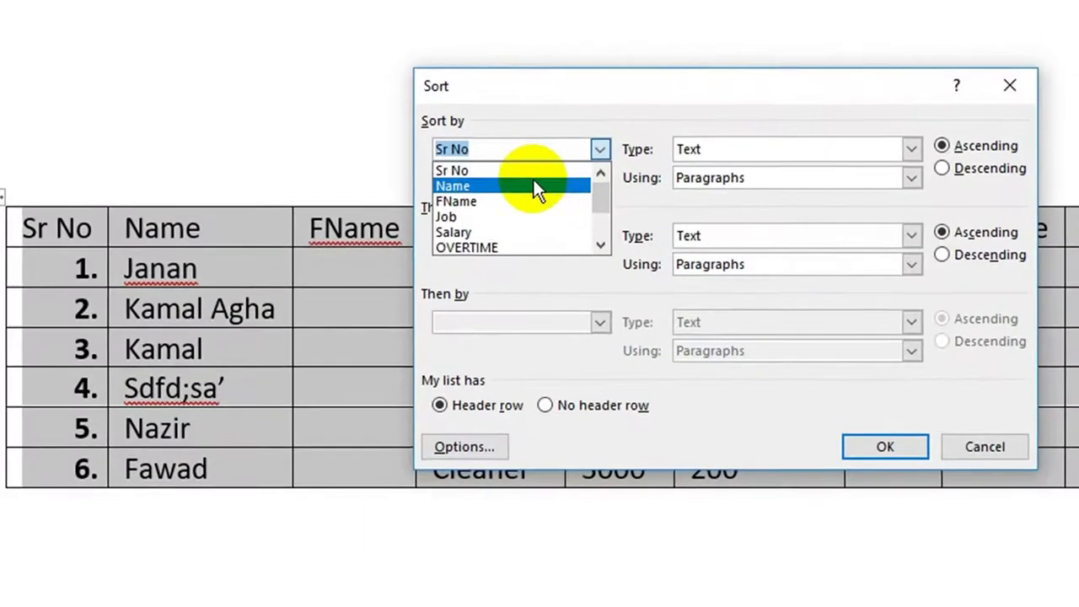
click(534, 180)
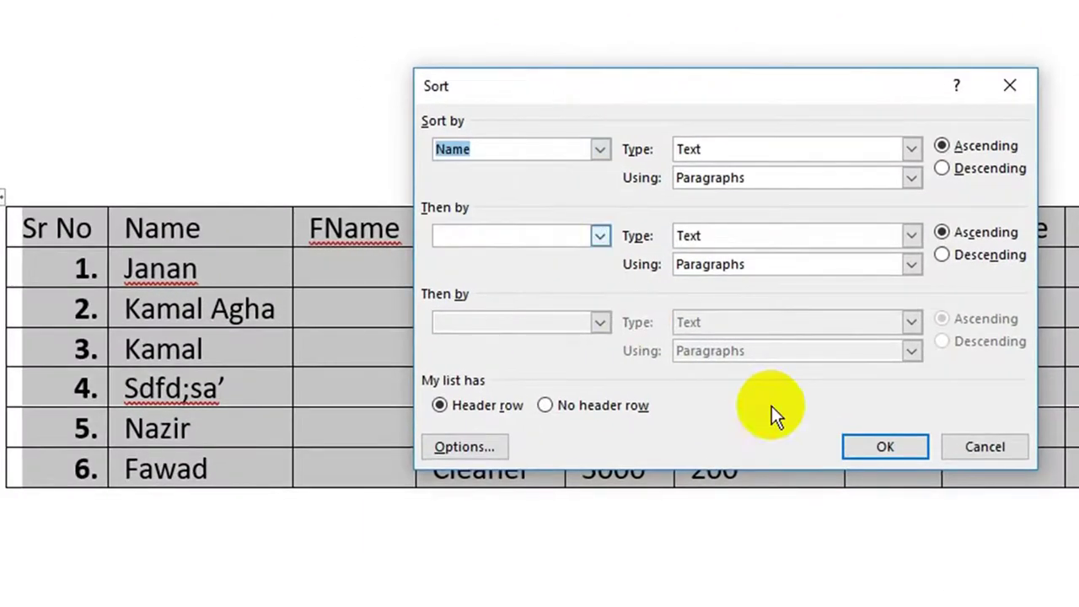
click(889, 449)
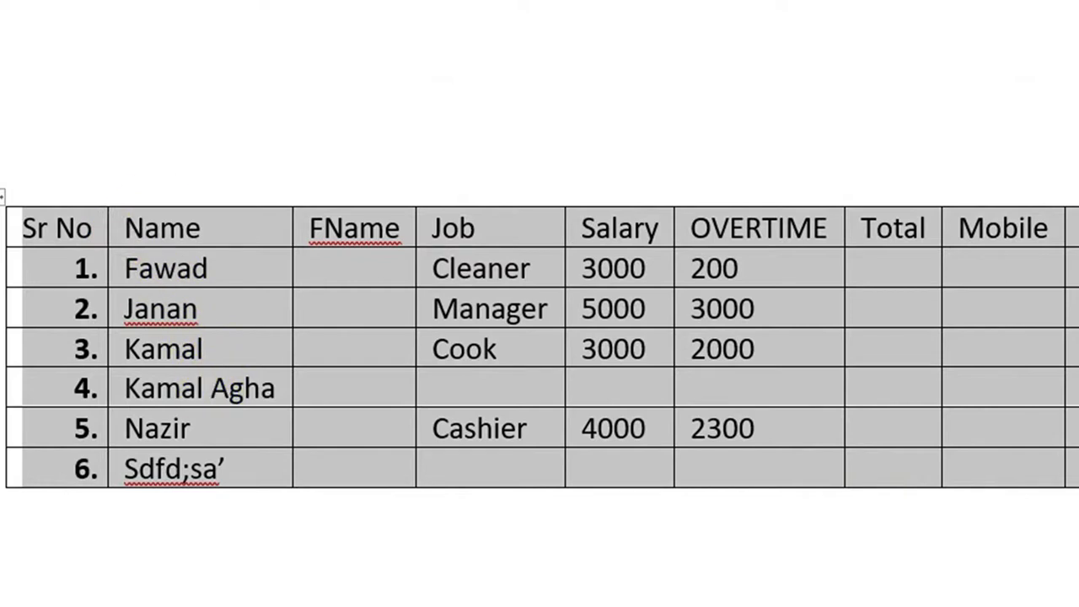
click(927, 34)
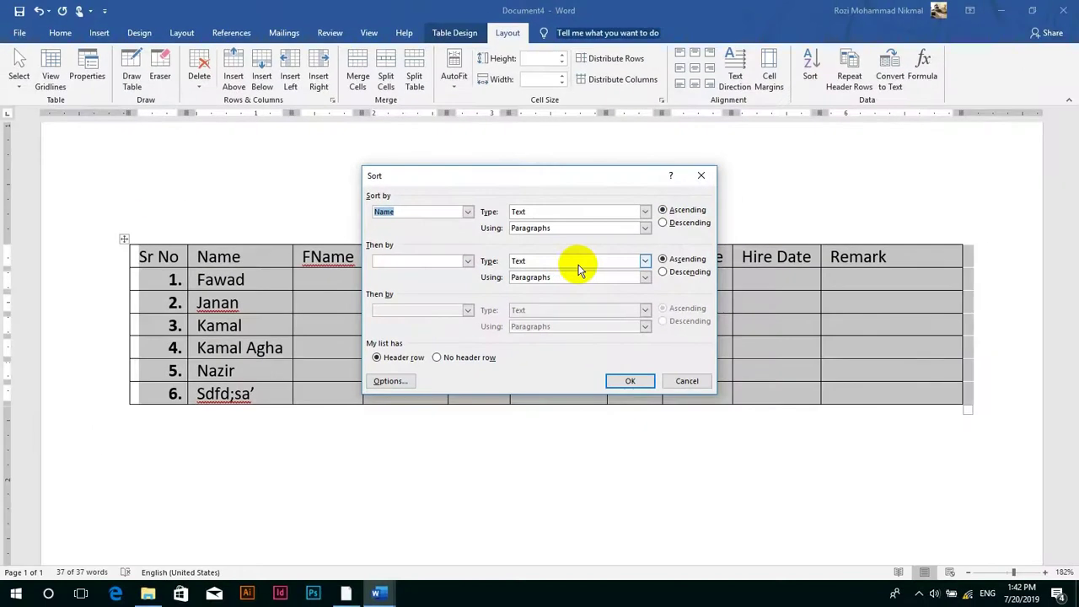
click(686, 382)
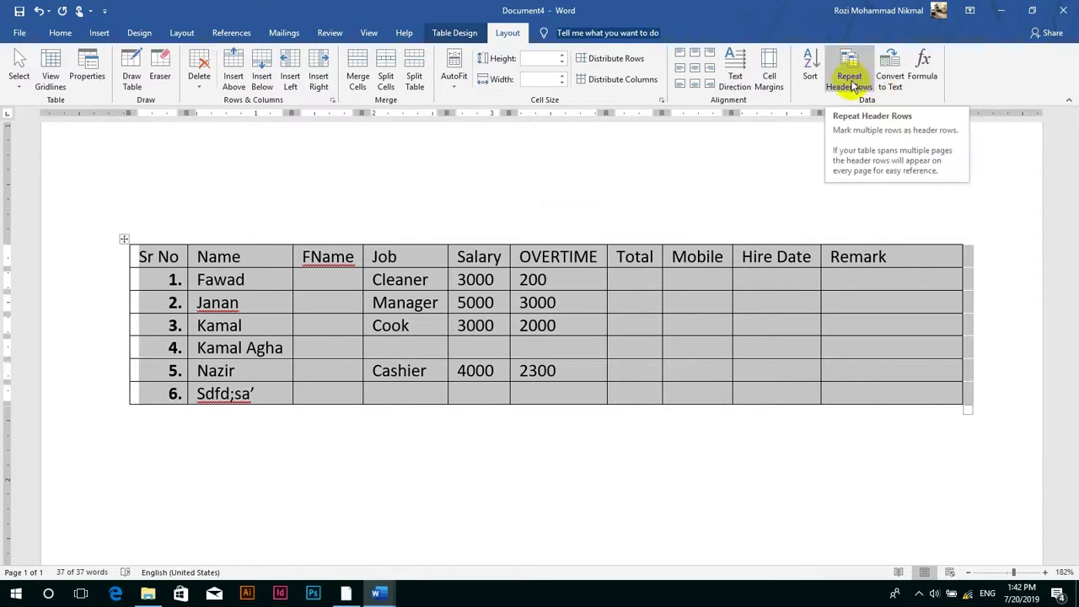
click(588, 256)
key(ctrl+z)
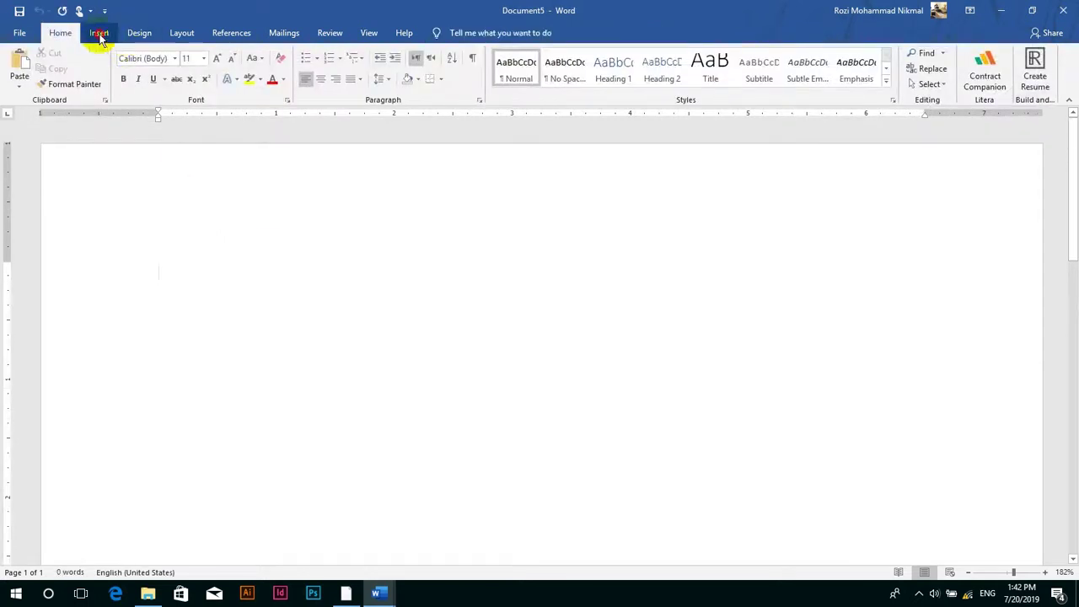
- Insert an empty 10-column table into the new document
click(98, 32)
click(115, 75)
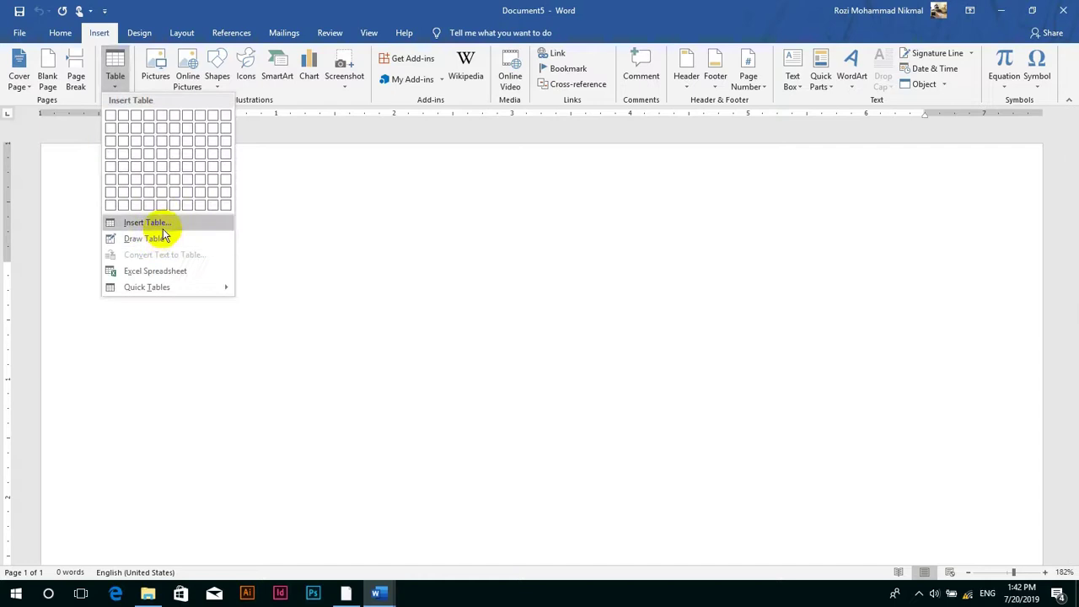
click(142, 222)
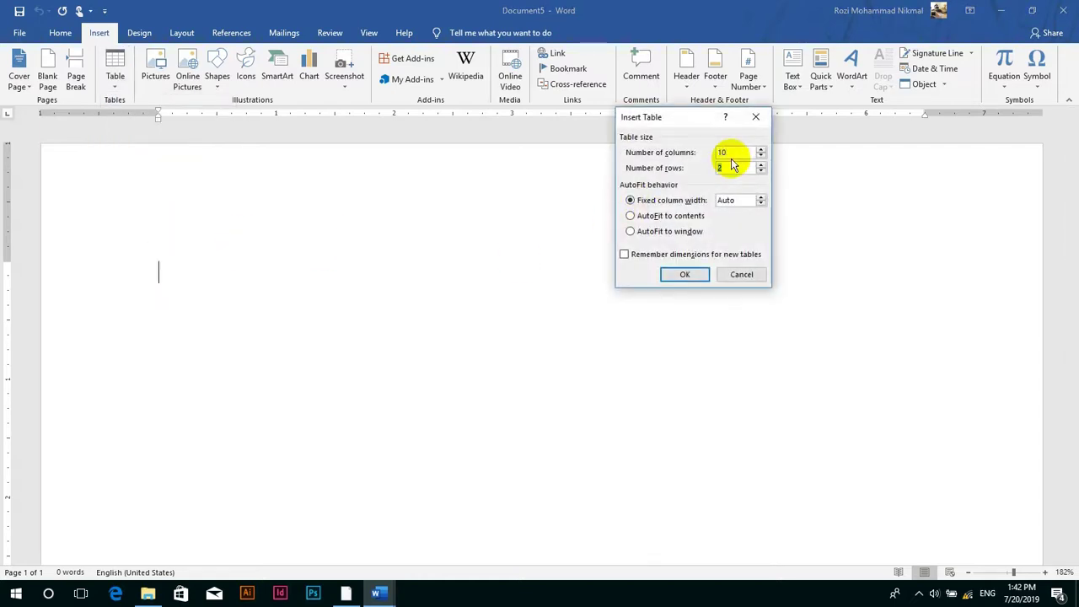
key(Return)
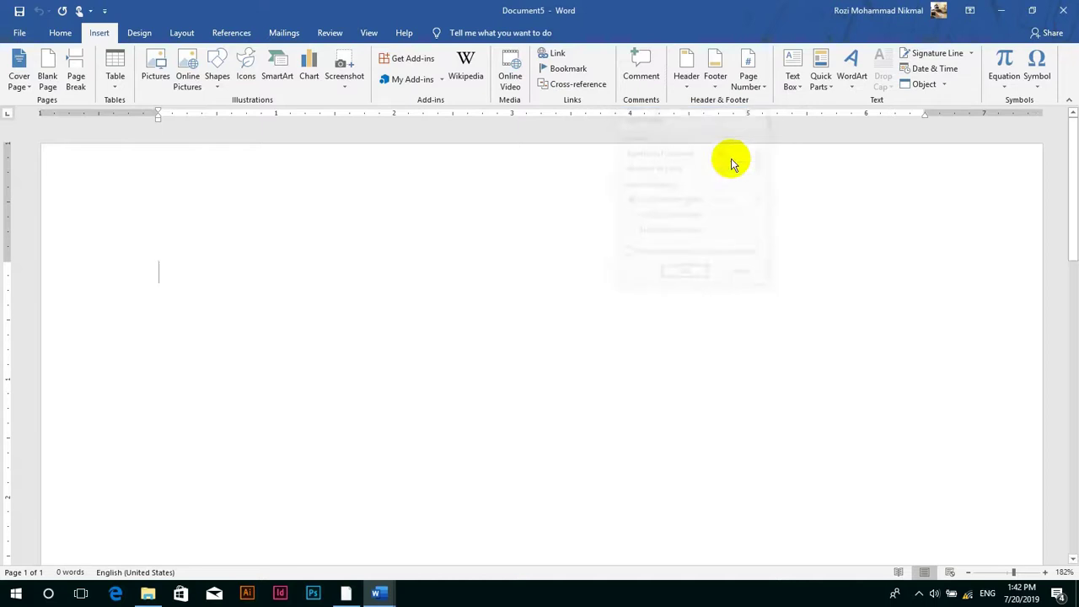
- Copy the salary table's title and header rows, returning to the new document
click(393, 601)
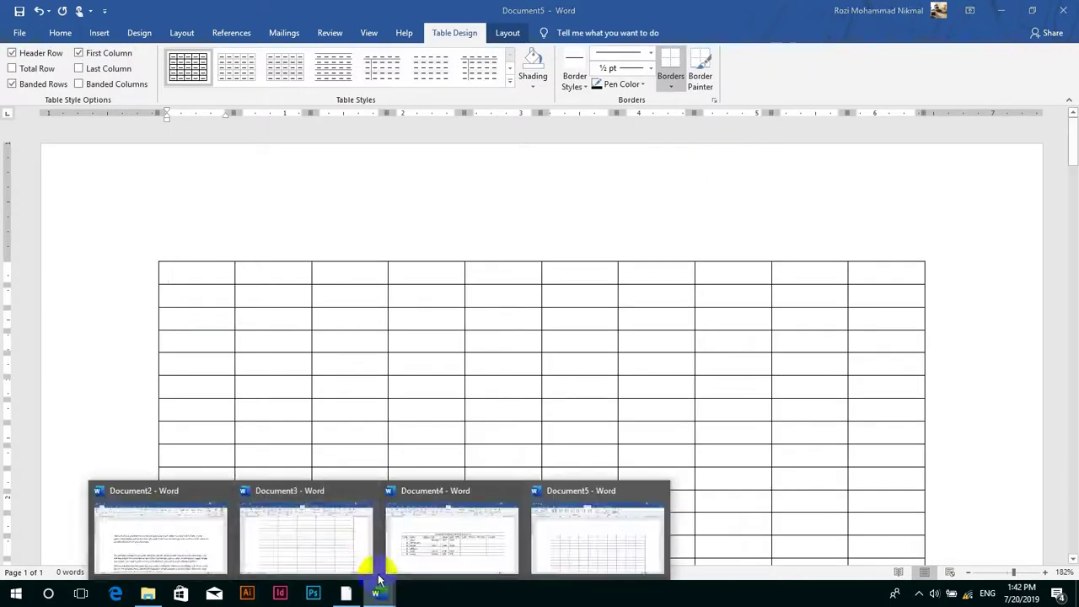
click(431, 539)
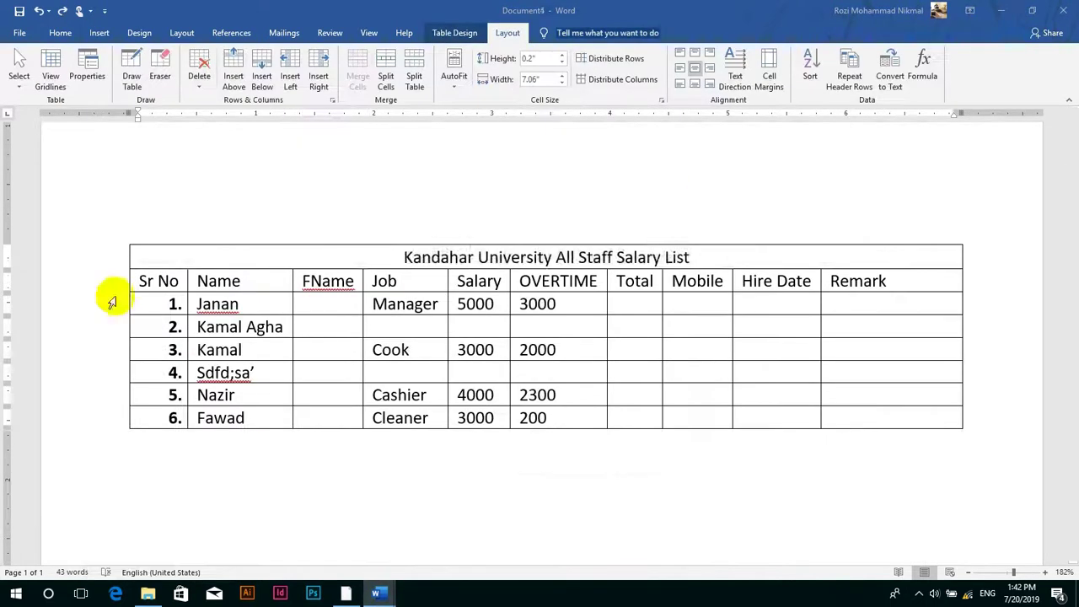
drag(147, 281, 396, 258)
key(ctrl+c)
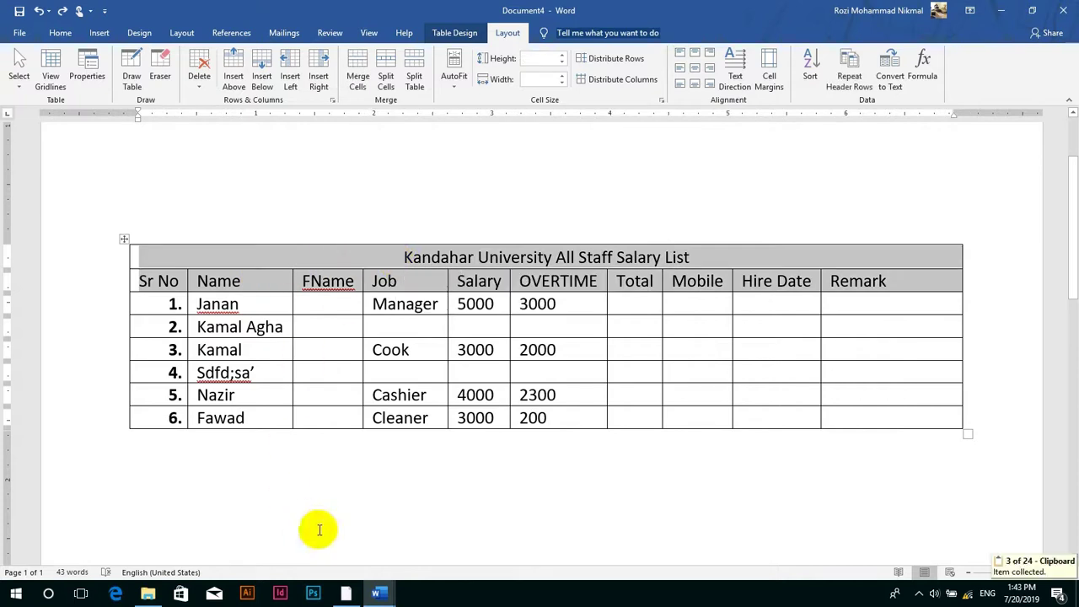
click(378, 593)
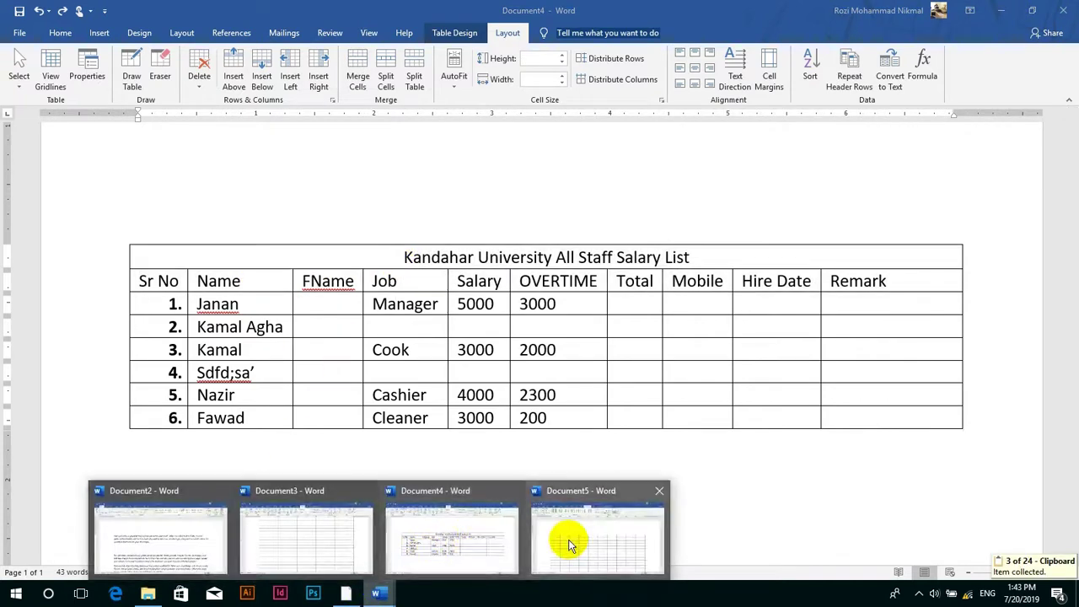
click(565, 540)
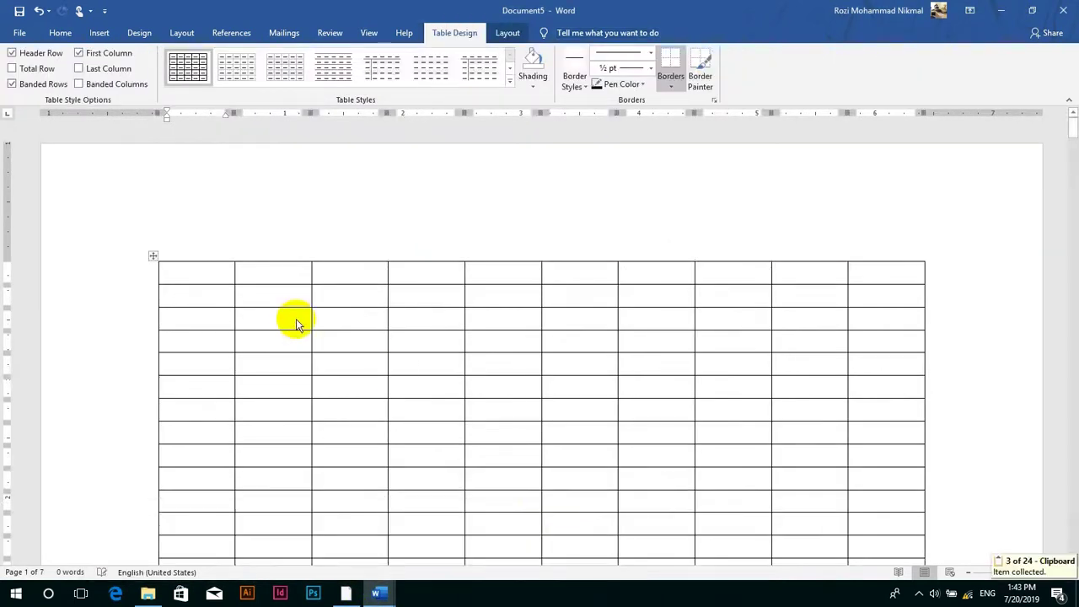
- Paste the title and headers, then merge, centre and enlarge the 'Kandahar University All Staff Salary List' title
key(ctrl+v)
click(163, 302)
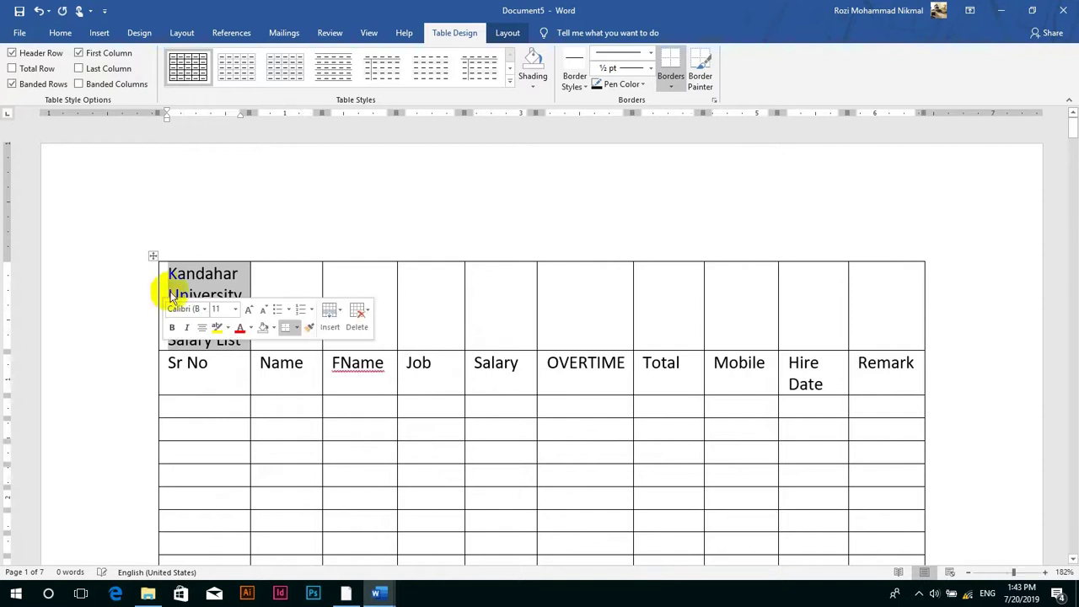
mouse_move(168, 294)
mouse_down()
mouse_move(161, 301)
mouse_move(579, 289)
mouse_move(879, 307)
mouse_up()
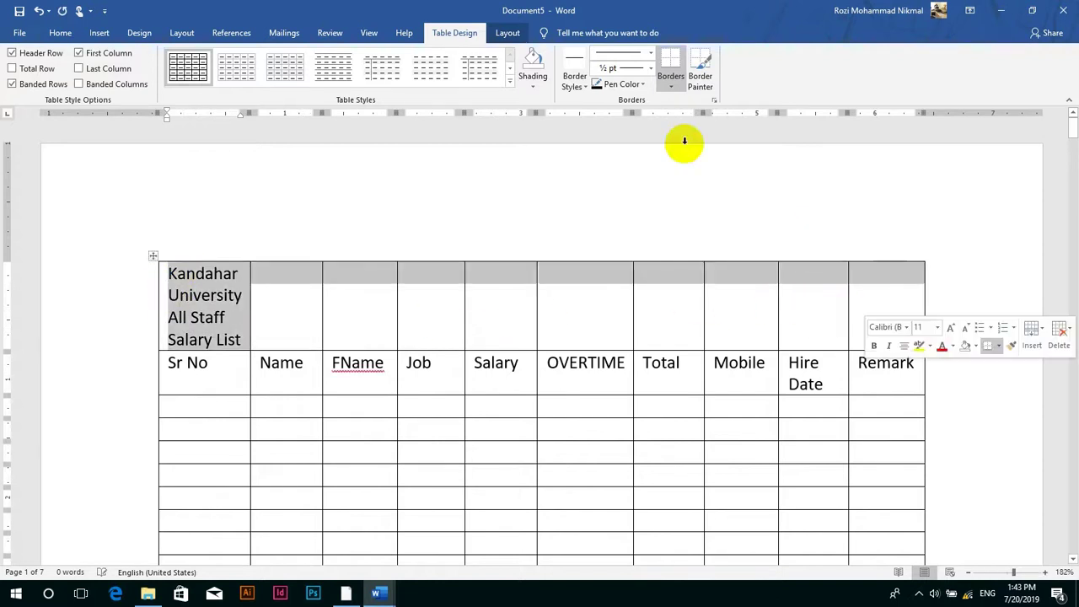
click(508, 34)
click(355, 72)
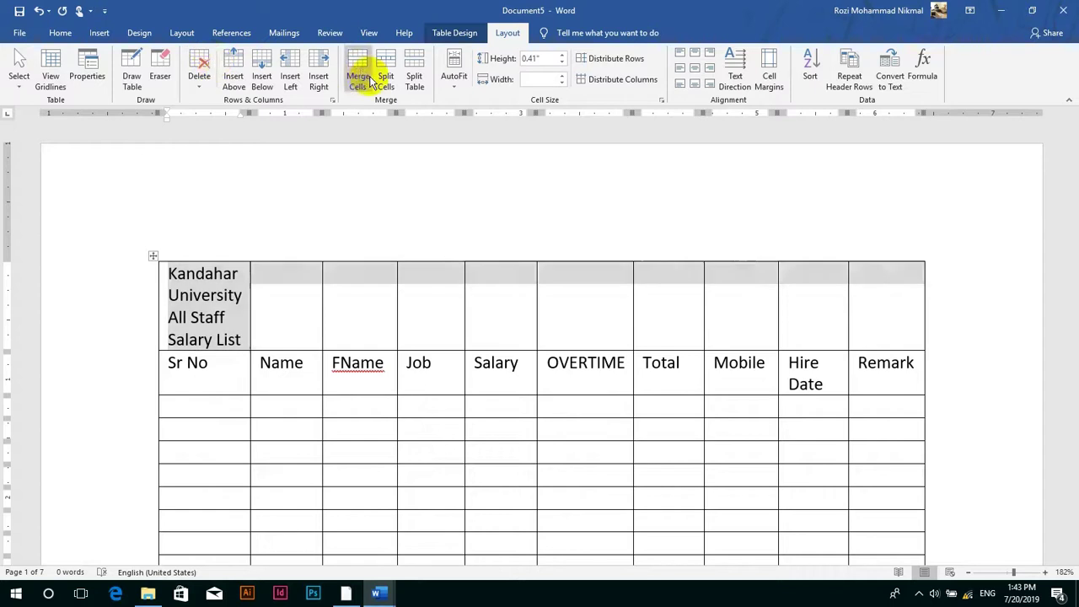
click(696, 71)
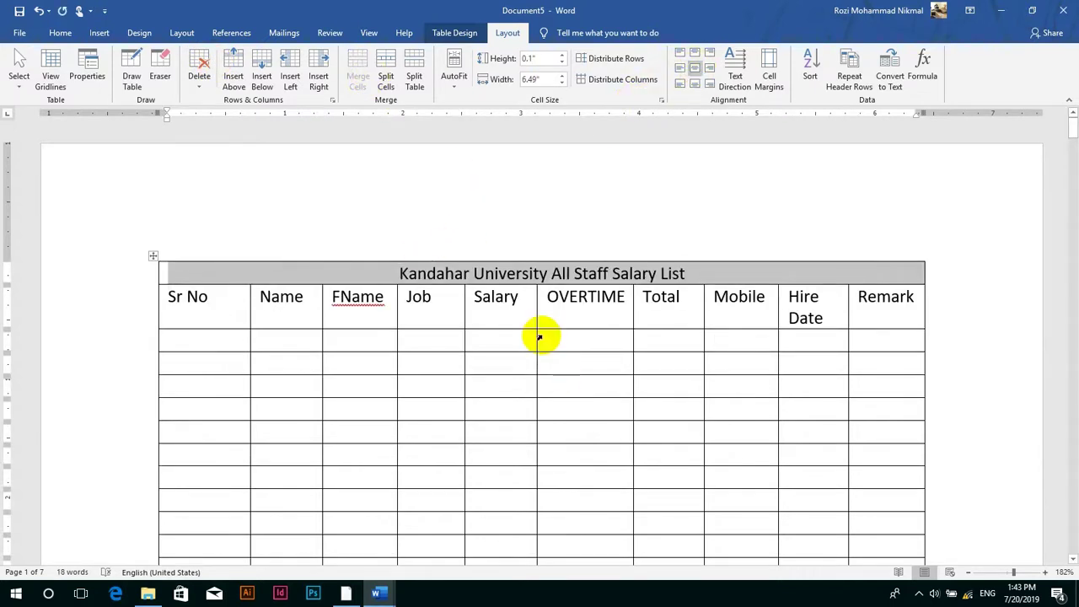
key(ctrl+])
key(ctrl+])
key(ctrl+])
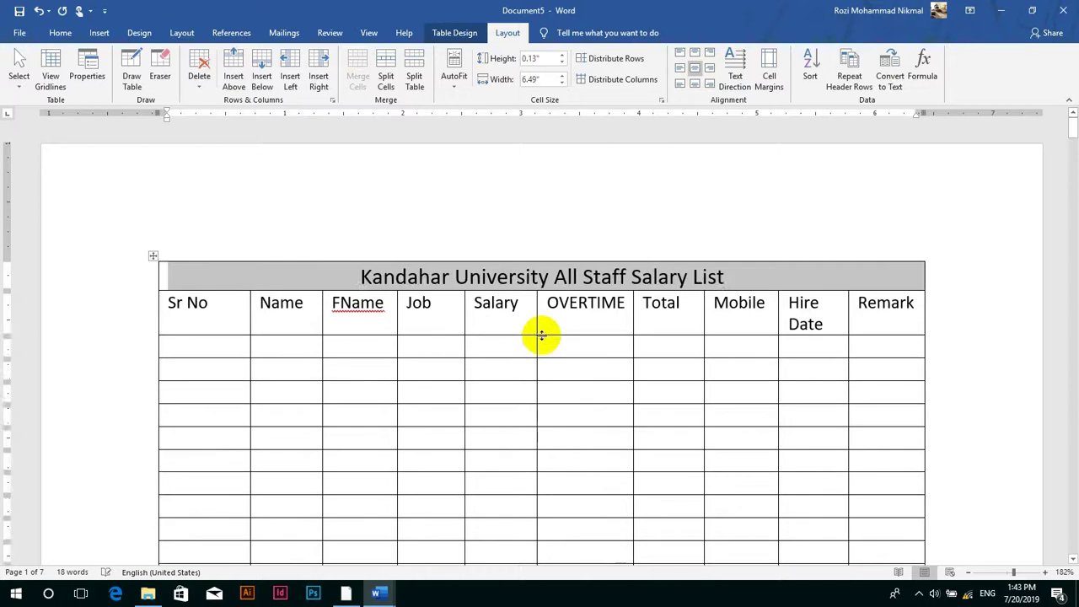
scroll(619, 332, down, 10)
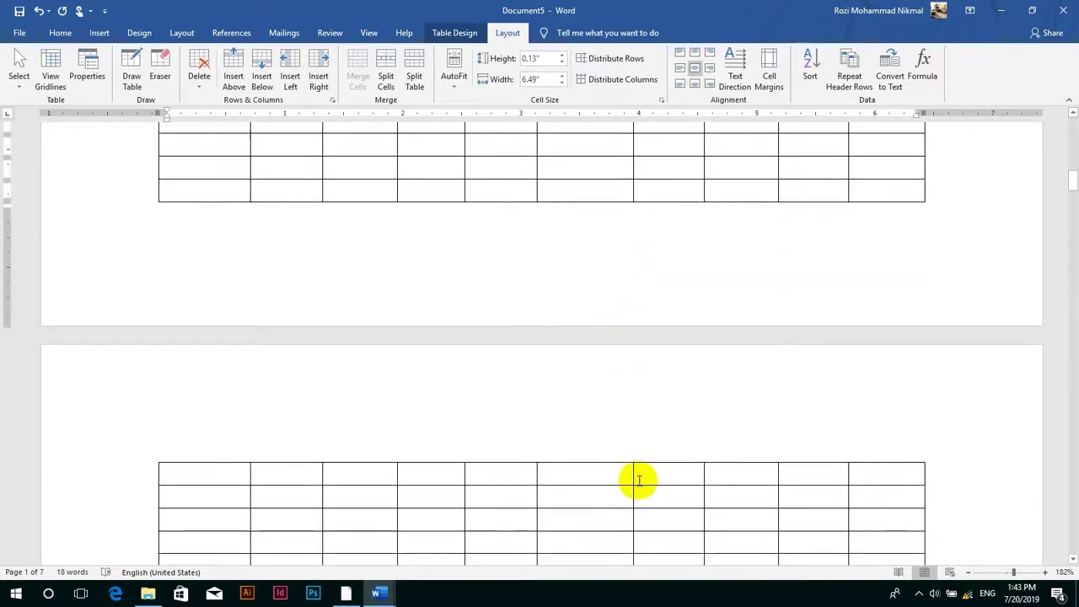
click(593, 477)
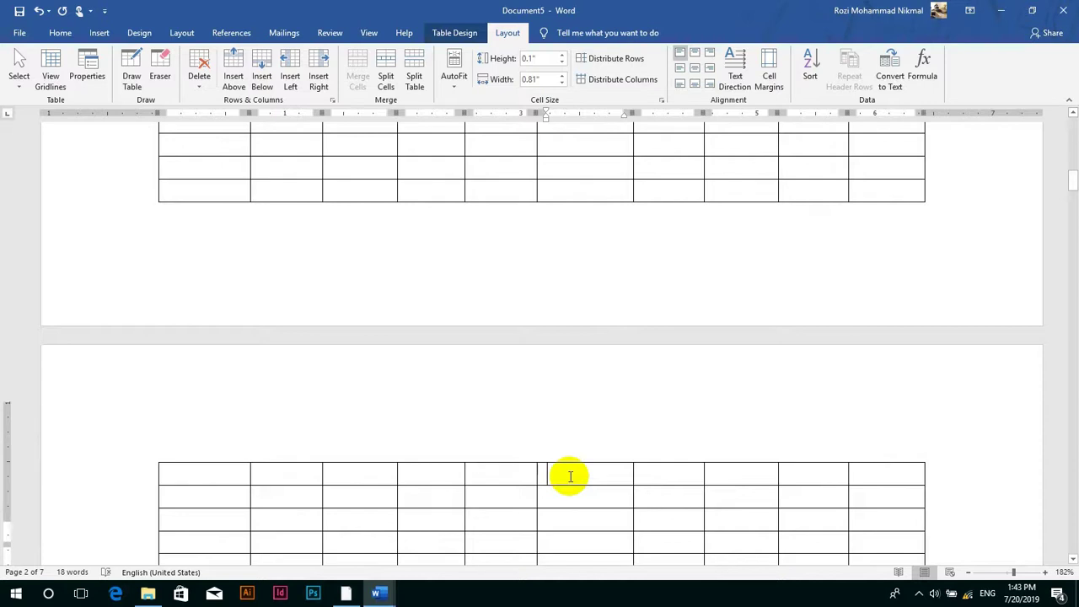
scroll(570, 477, up, 10)
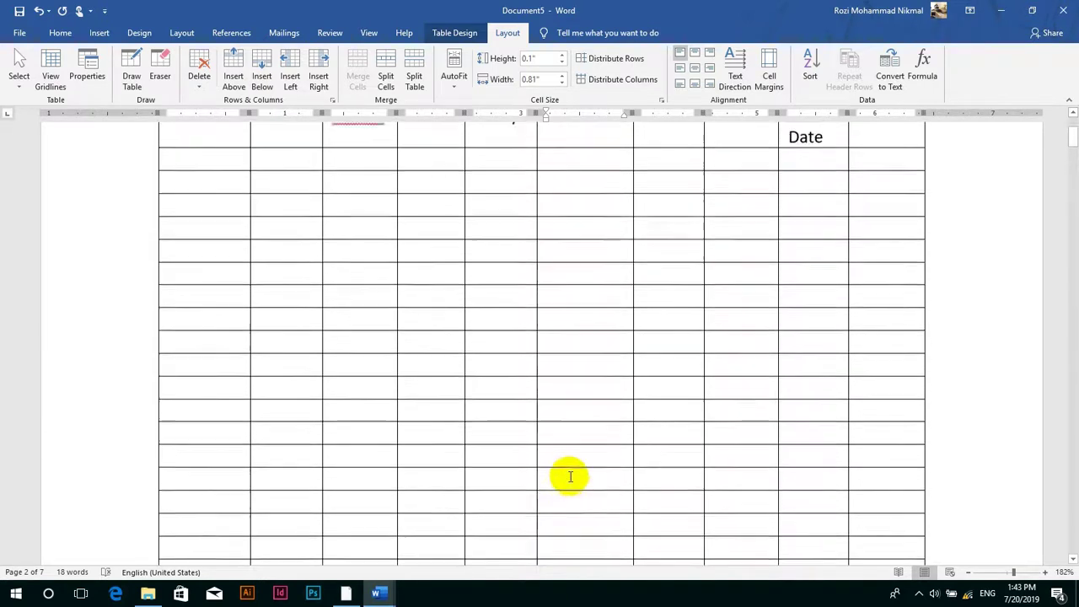
scroll(571, 476, up, 3)
drag(879, 322, 195, 256)
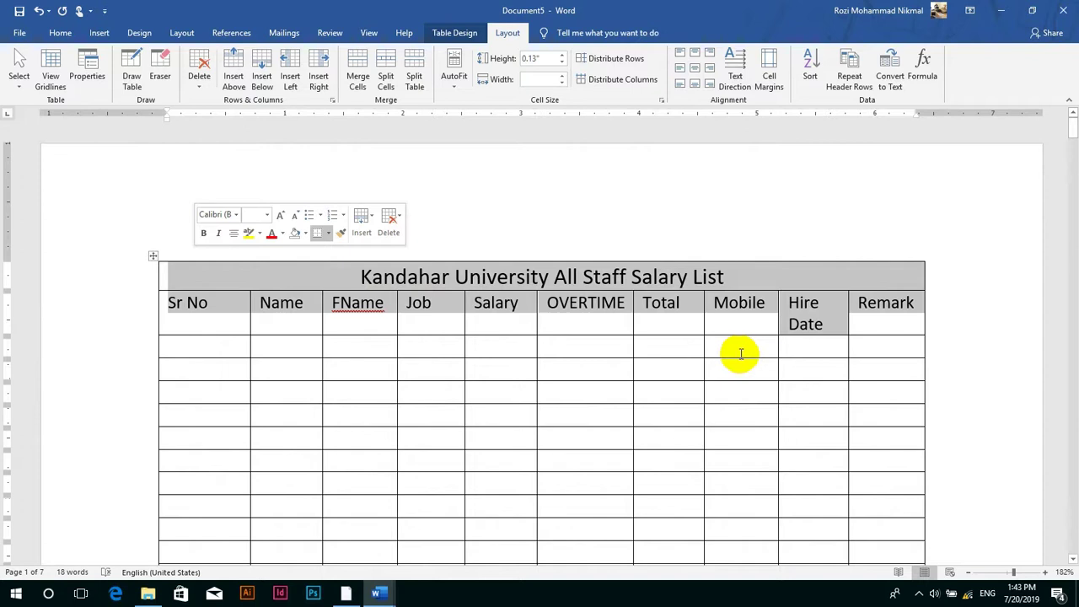
click(455, 80)
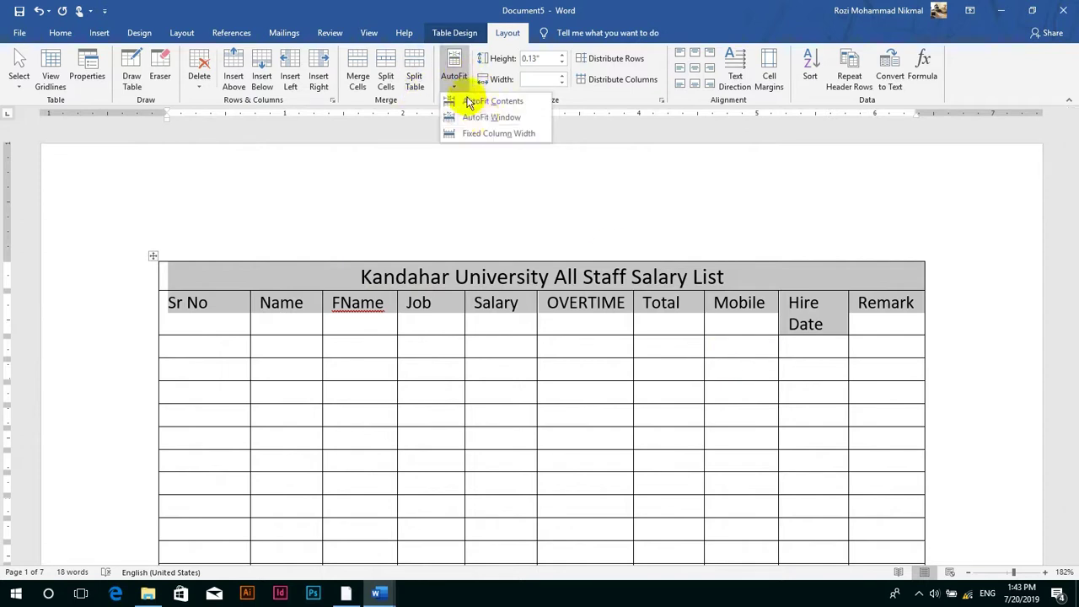
click(493, 102)
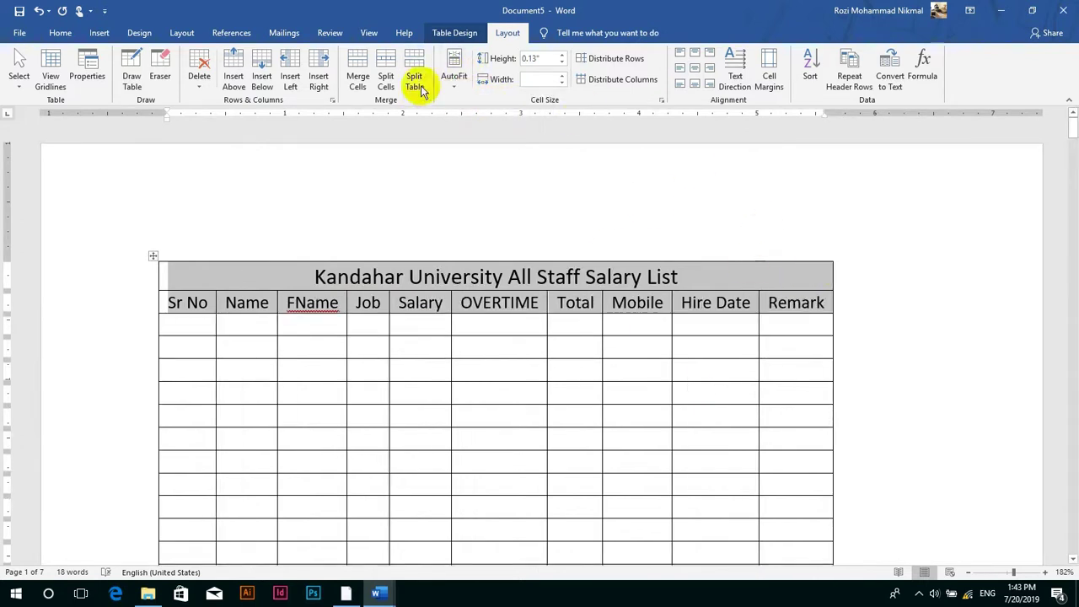
click(453, 77)
click(496, 120)
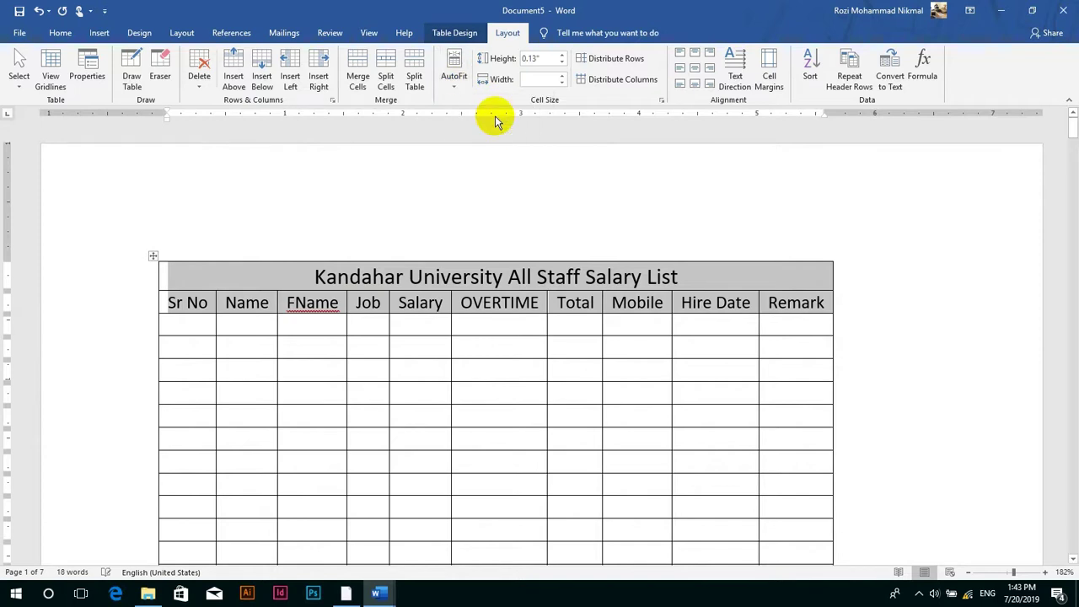
click(862, 84)
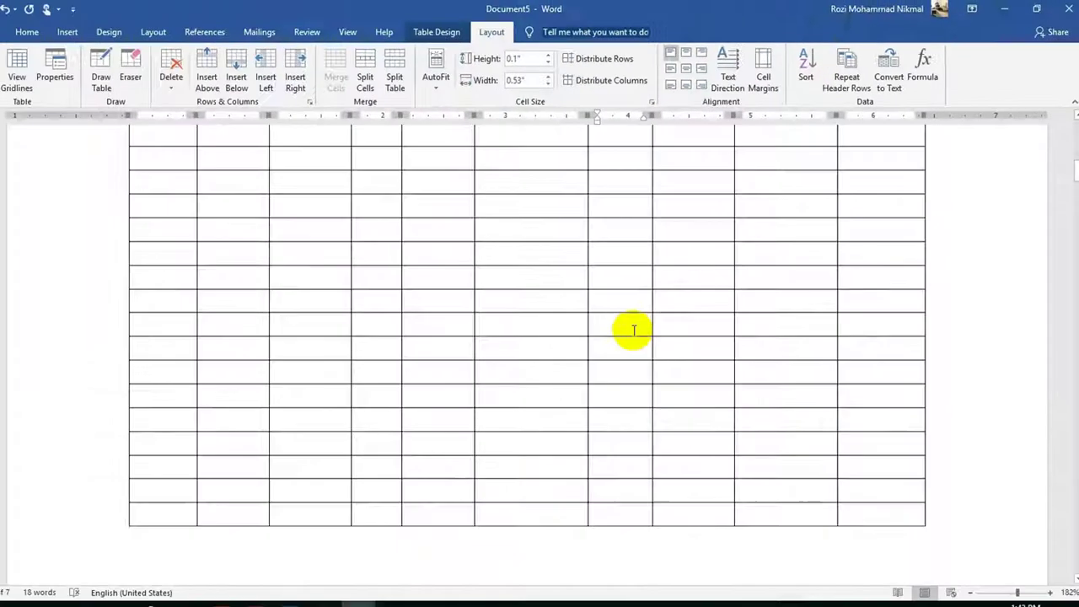
scroll(645, 320, down, 5)
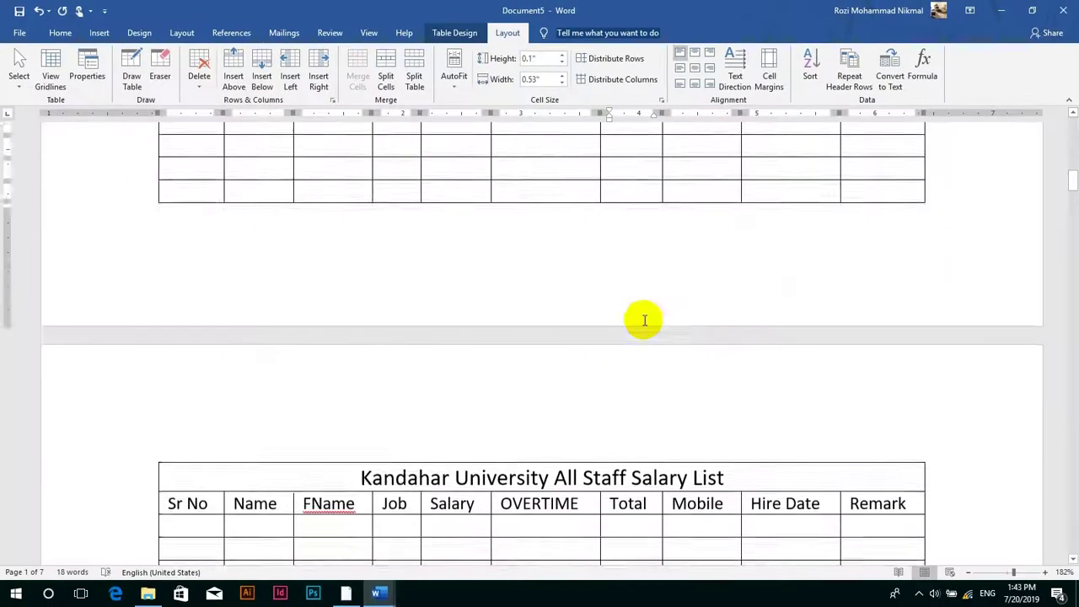
scroll(644, 320, down, 10)
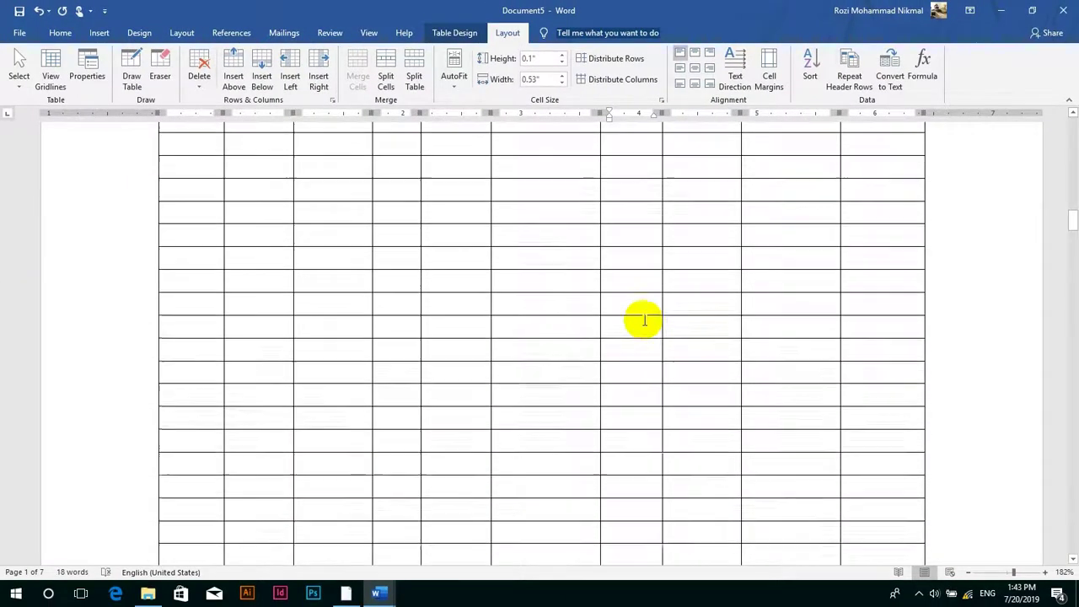
scroll(644, 320, down, 5)
scroll(645, 321, up, 15)
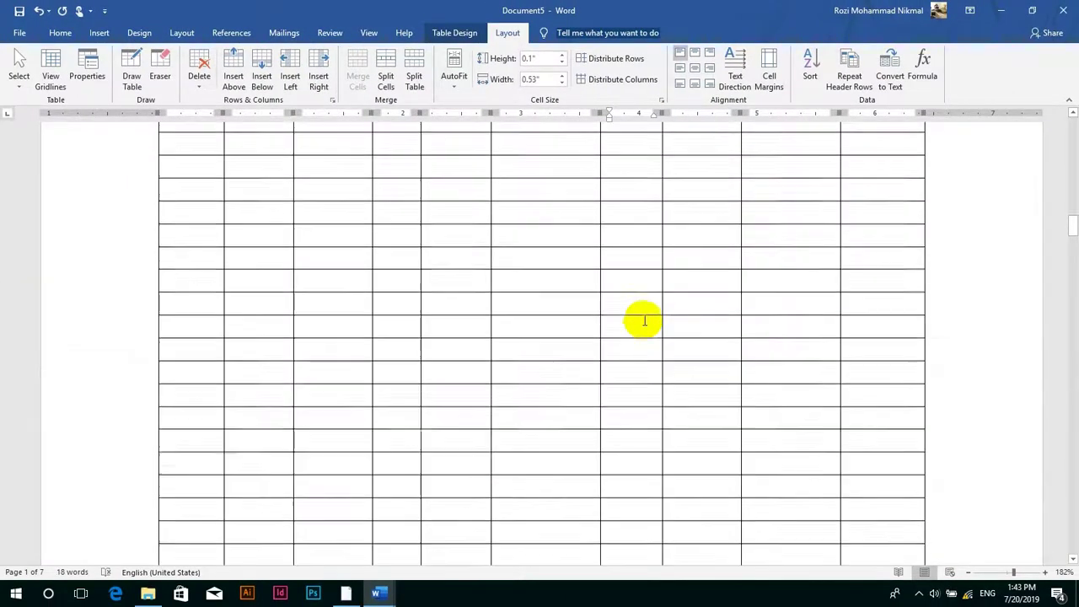
scroll(645, 321, up, 5)
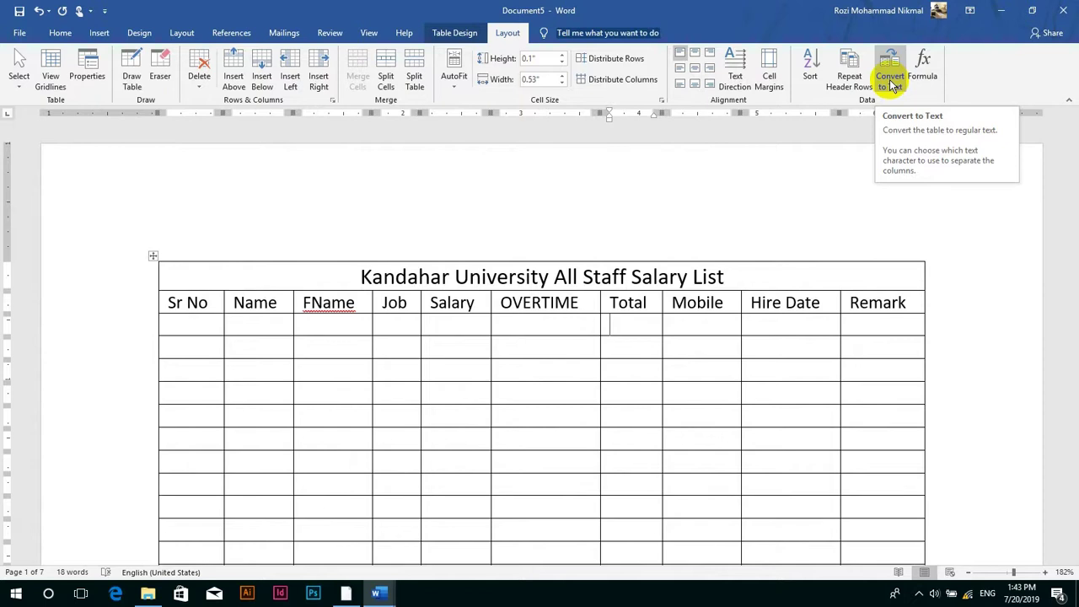
mouse_move(377, 599)
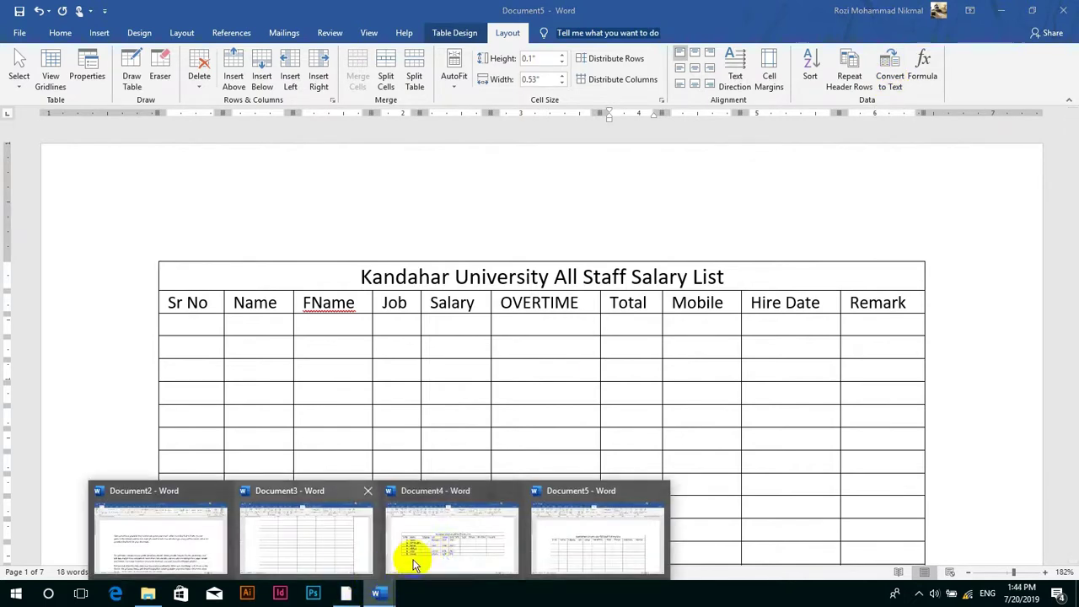
- In Document4, convert the salary table to paragraph-separated text, then undo
click(441, 548)
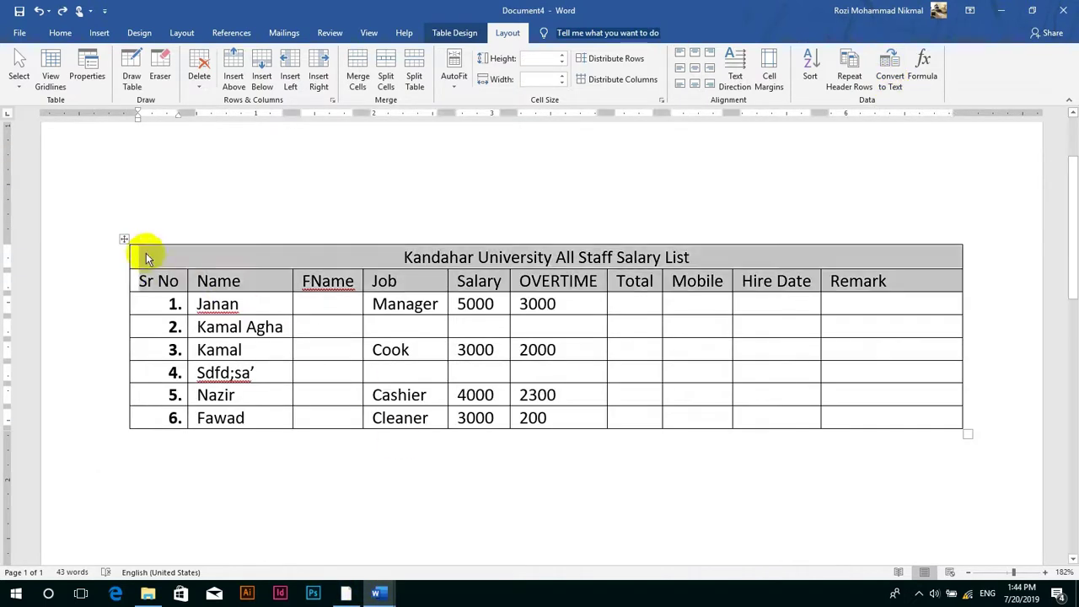
click(123, 239)
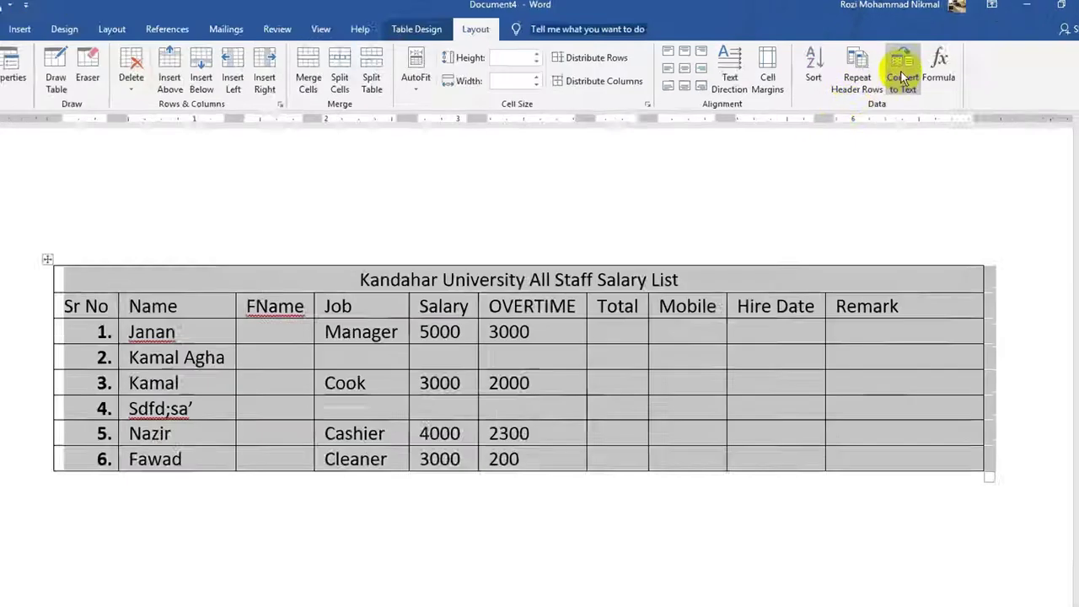
click(901, 70)
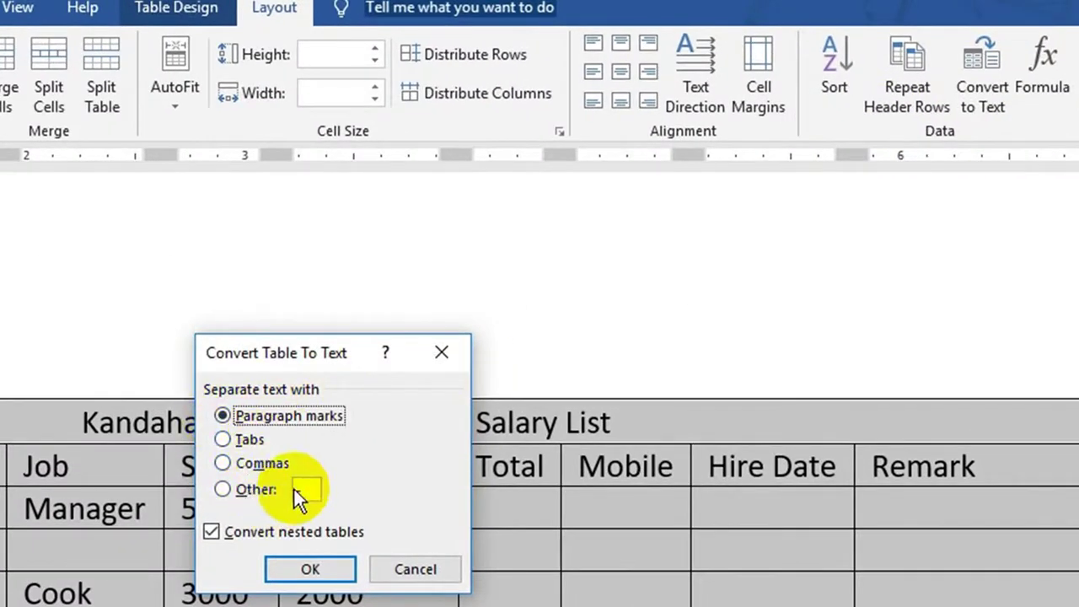
click(305, 570)
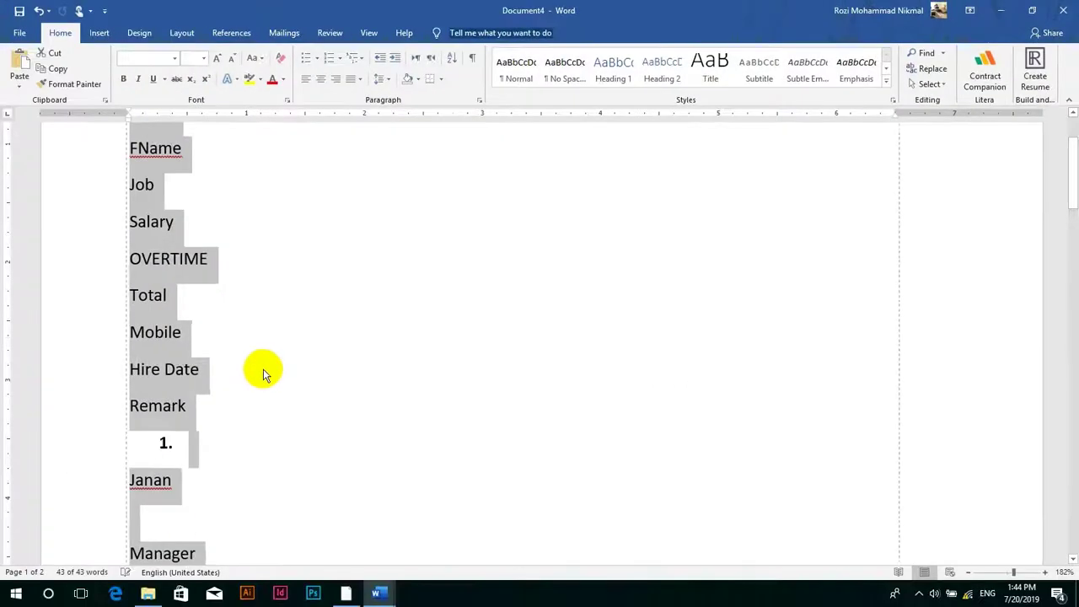
key(ctrl+z)
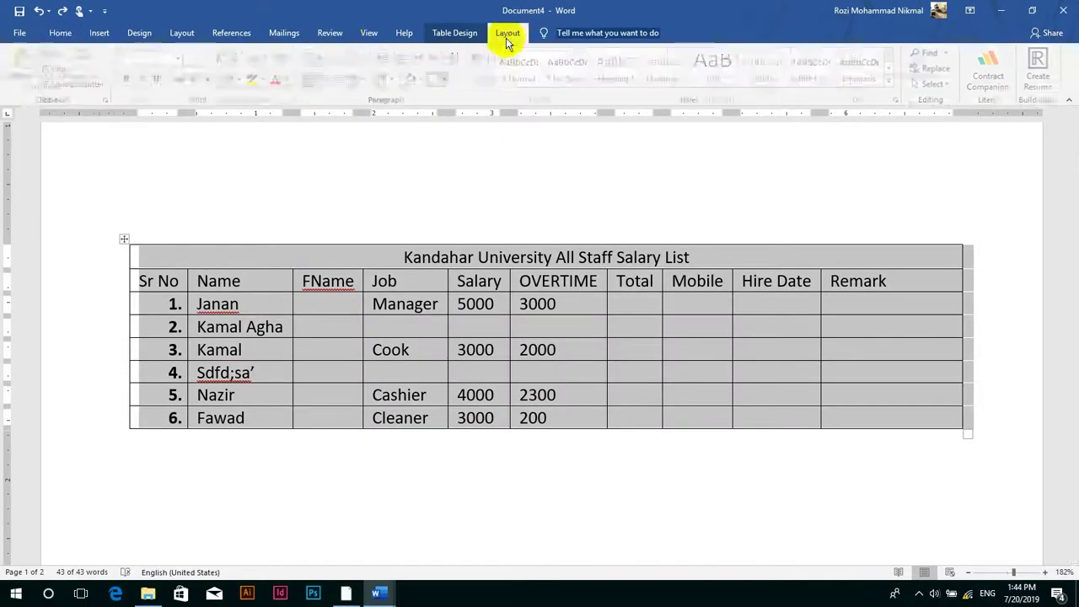
- Convert the salary table to tab-separated text
click(506, 33)
click(886, 78)
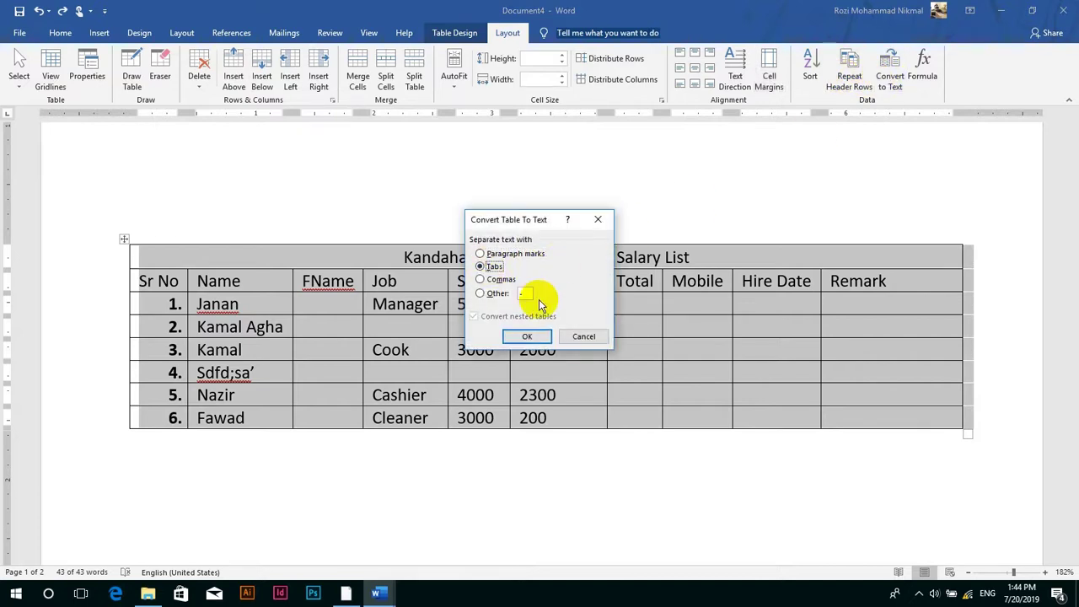
click(501, 279)
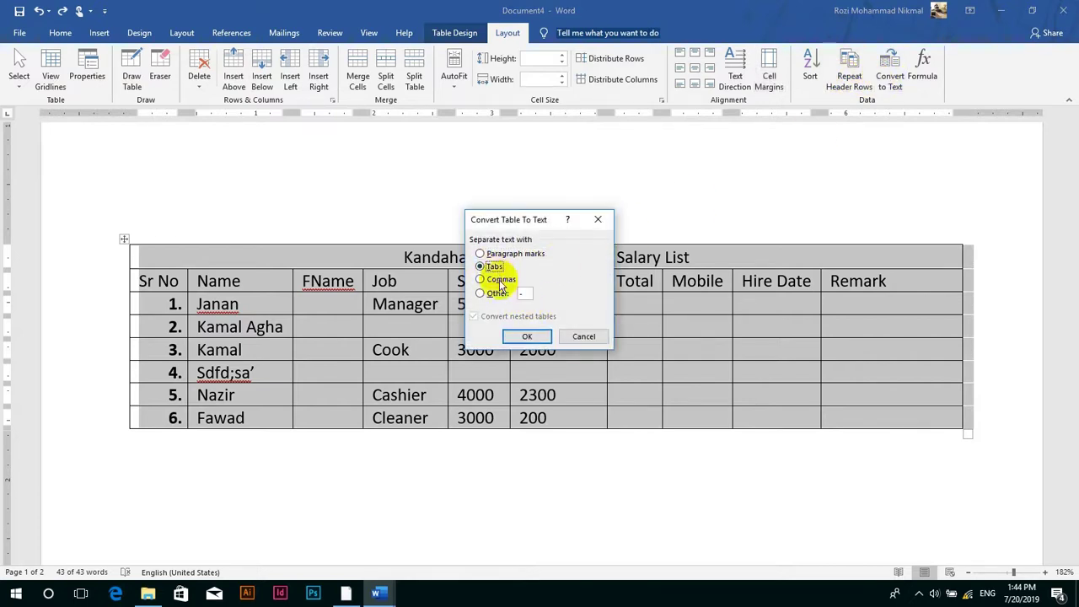
click(501, 293)
click(497, 256)
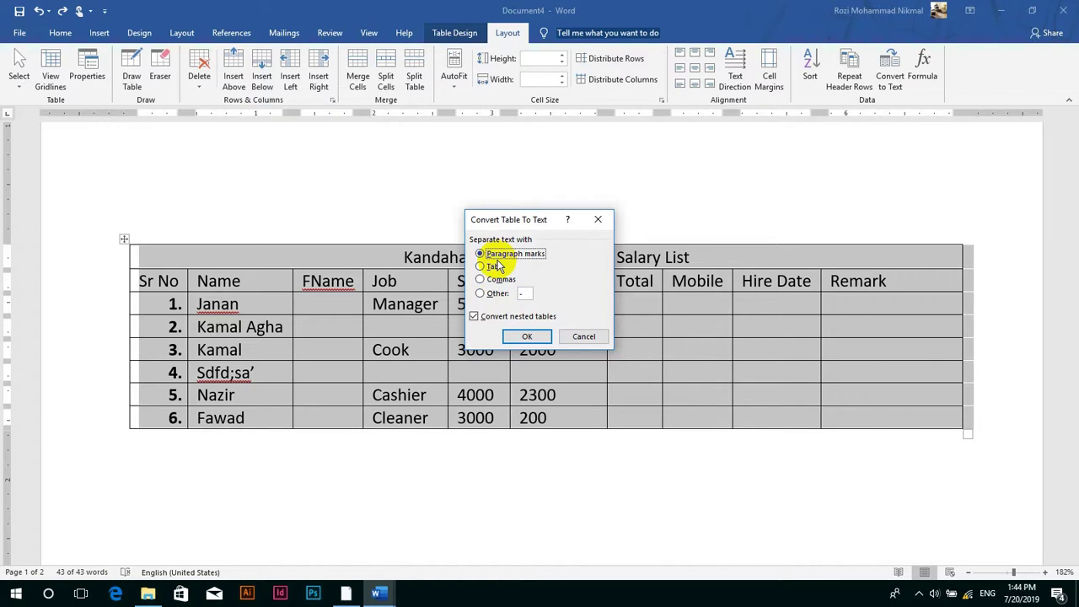
click(489, 268)
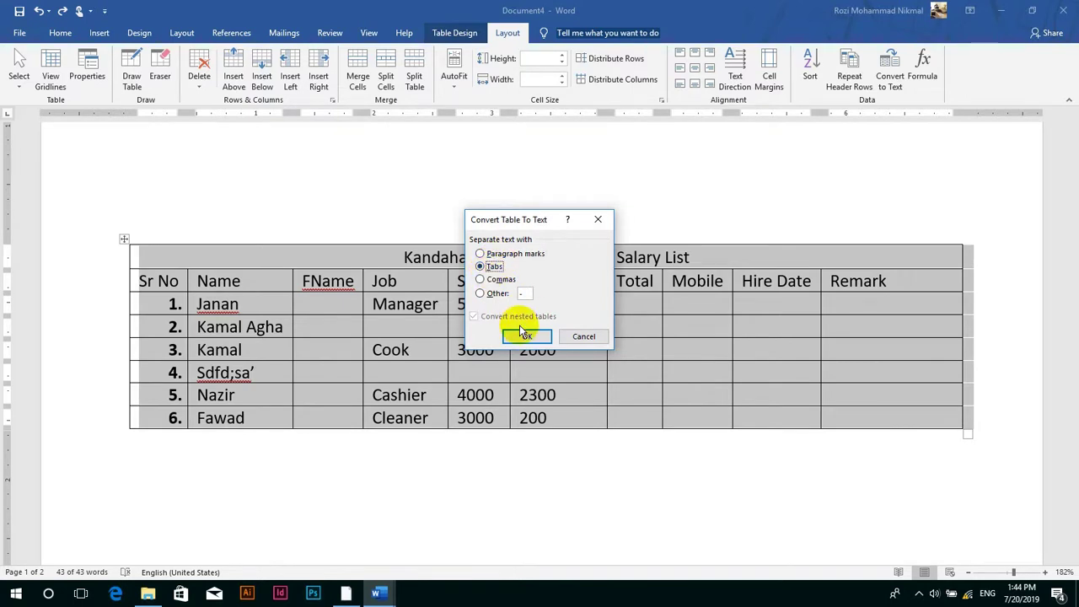
click(524, 334)
- Inspect the converted text, then undo to restore the table
click(238, 330)
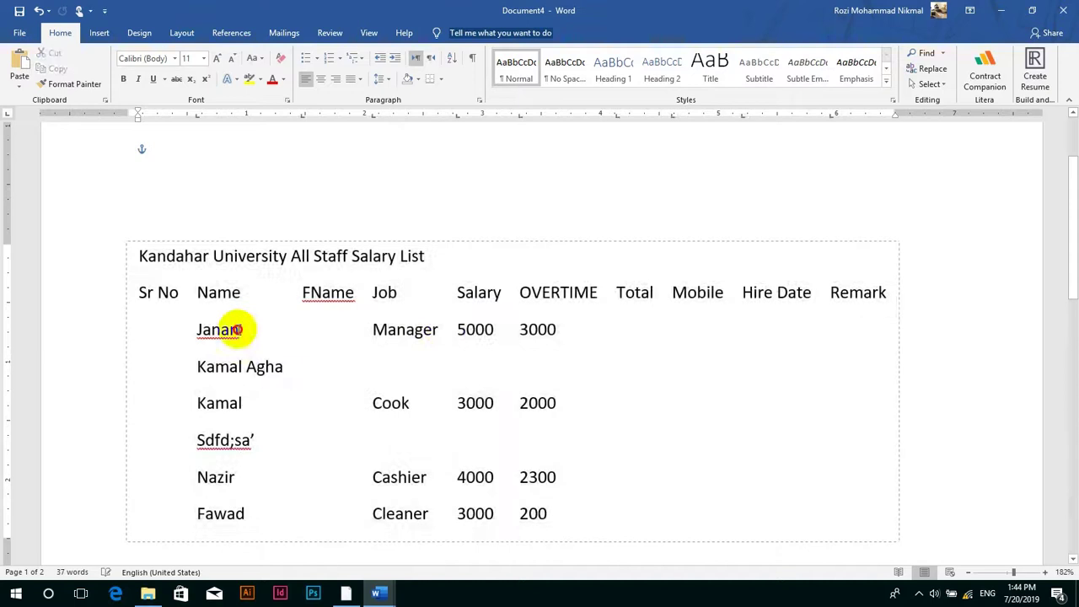
click(444, 330)
click(501, 405)
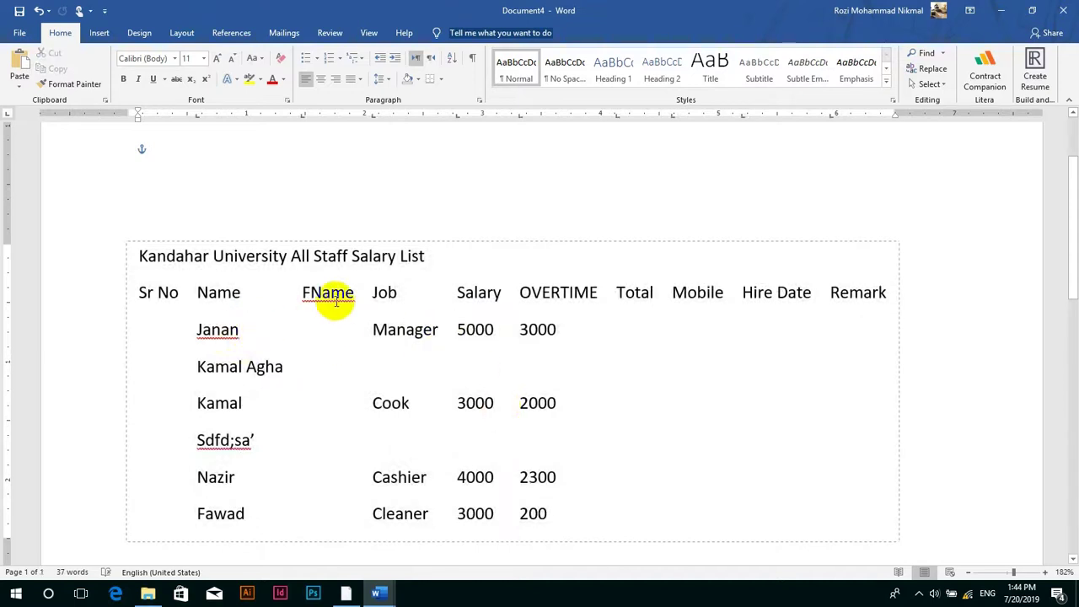
key(ctrl+z)
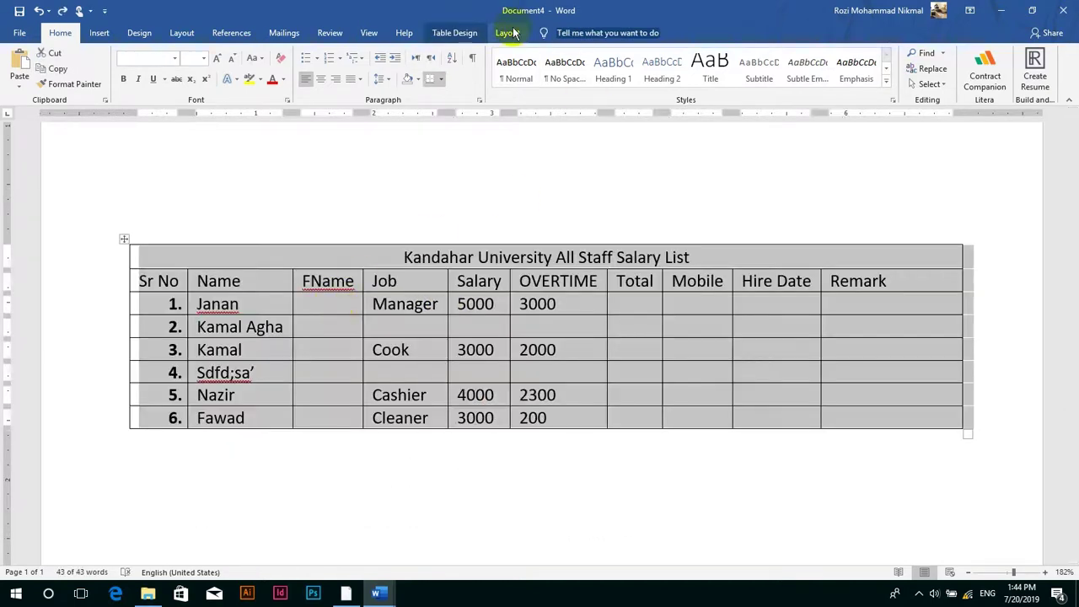
click(508, 33)
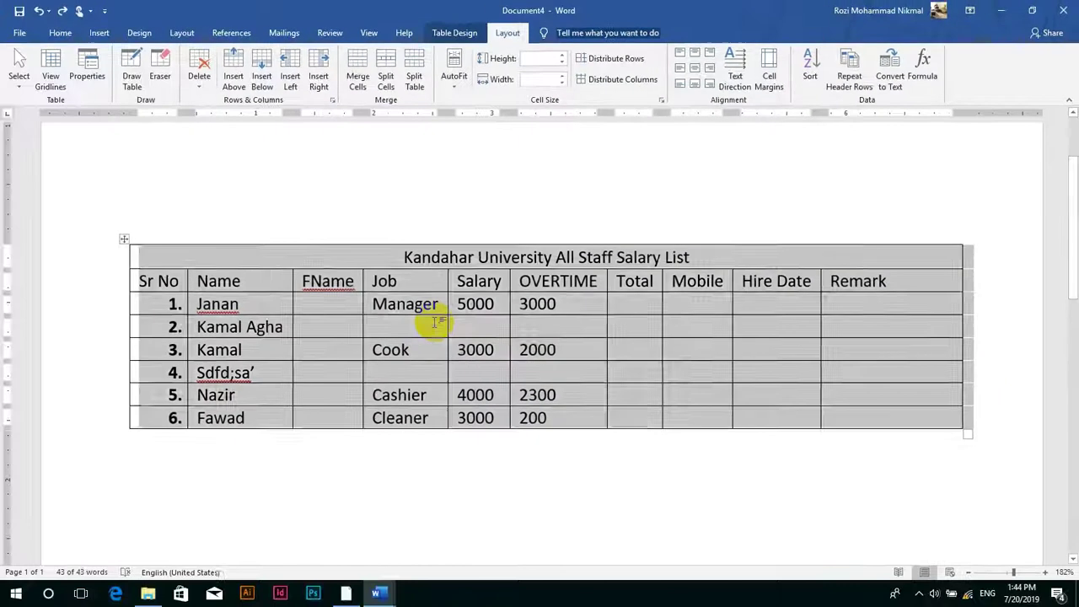
- Enter 'cleaner' as row 2's Job, then move to row 1's Total cell
click(436, 321)
text(cleaner)
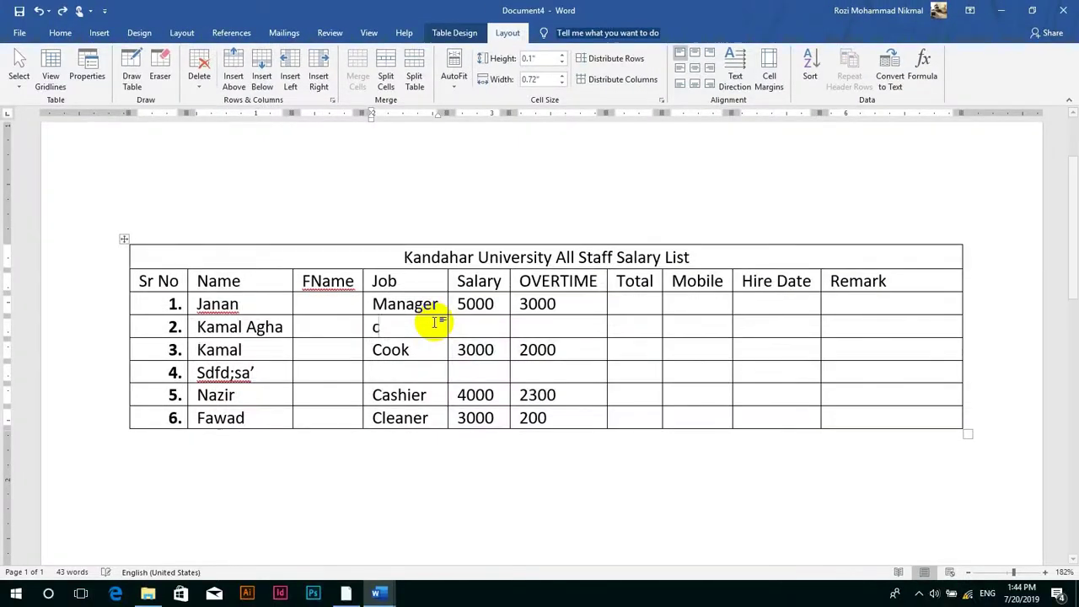
key(Tab)
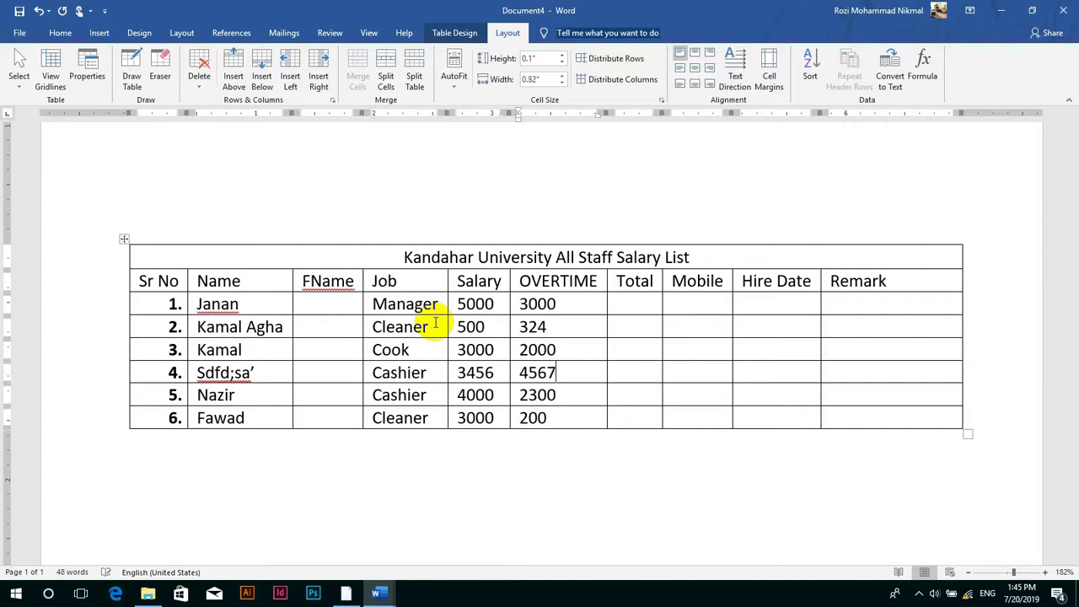
click(646, 305)
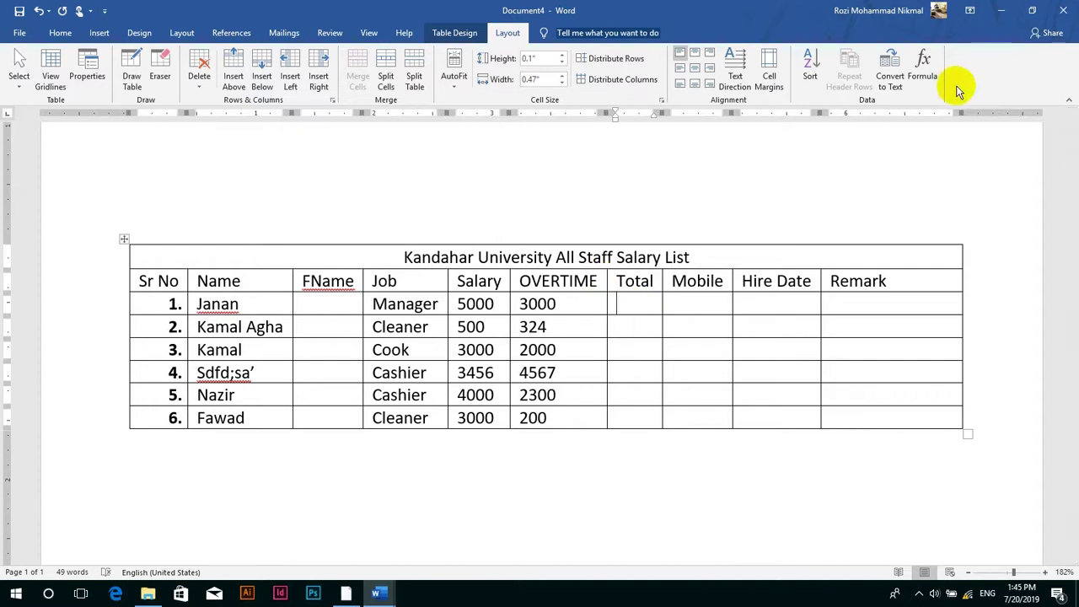
- Insert =SUM(LEFT) formulas into the Total cells of rows 1 and 2, giving 8000 in row 1
click(927, 71)
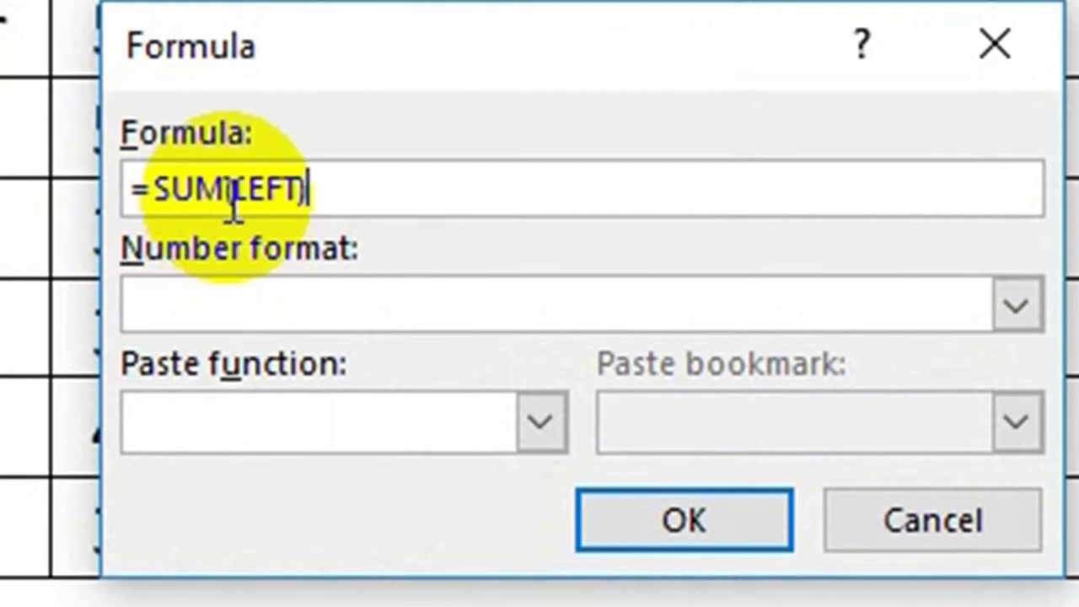
click(614, 536)
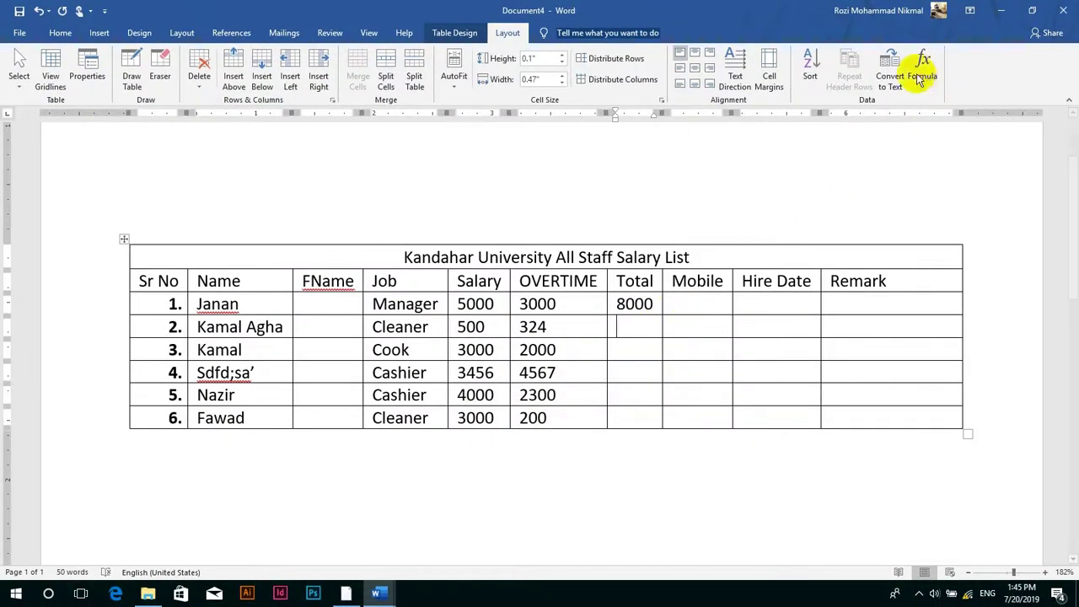
click(917, 72)
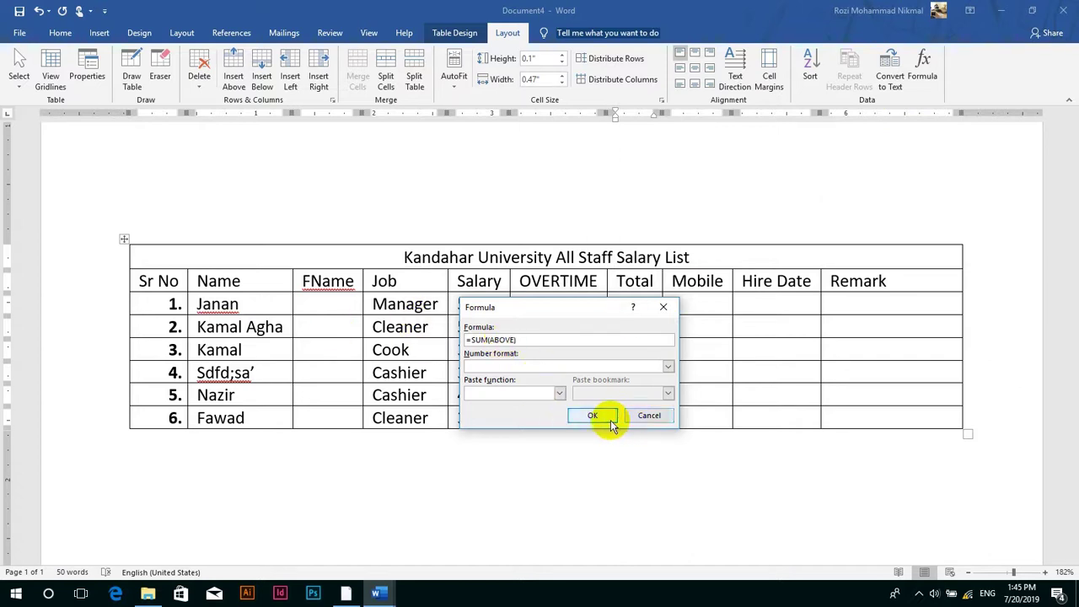
click(645, 415)
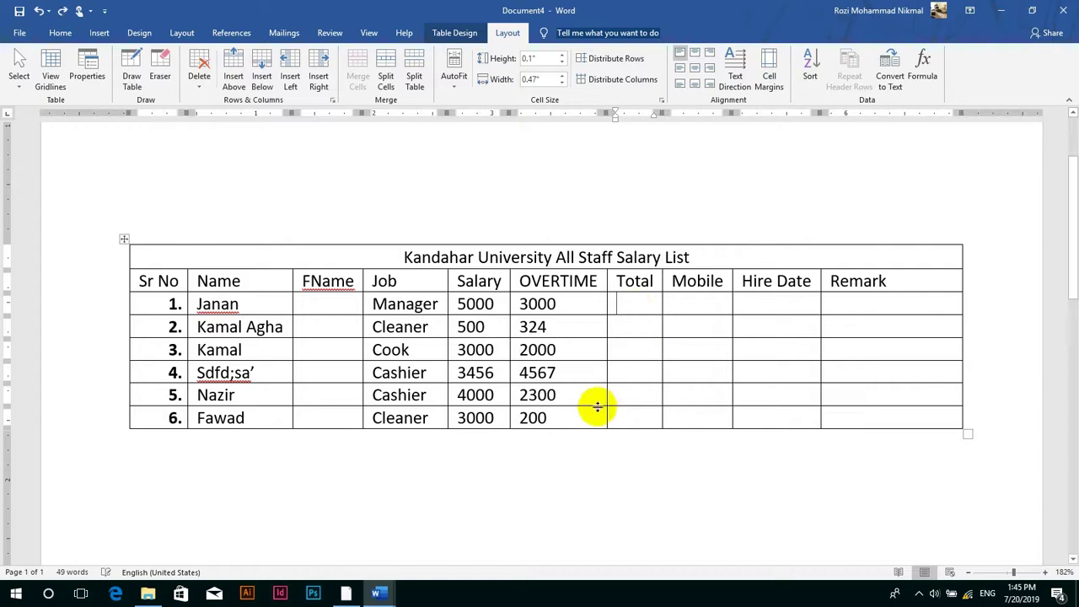
- Sum the Total cells of rows 6, 5 and 4, giving 3200, 6300 and 8023
click(631, 420)
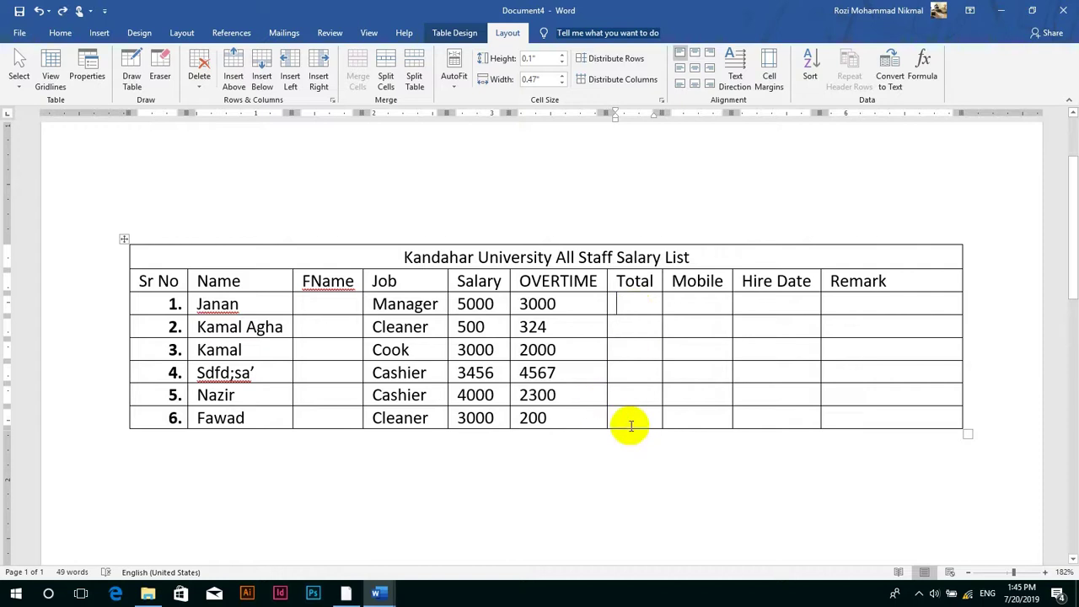
click(927, 78)
click(649, 415)
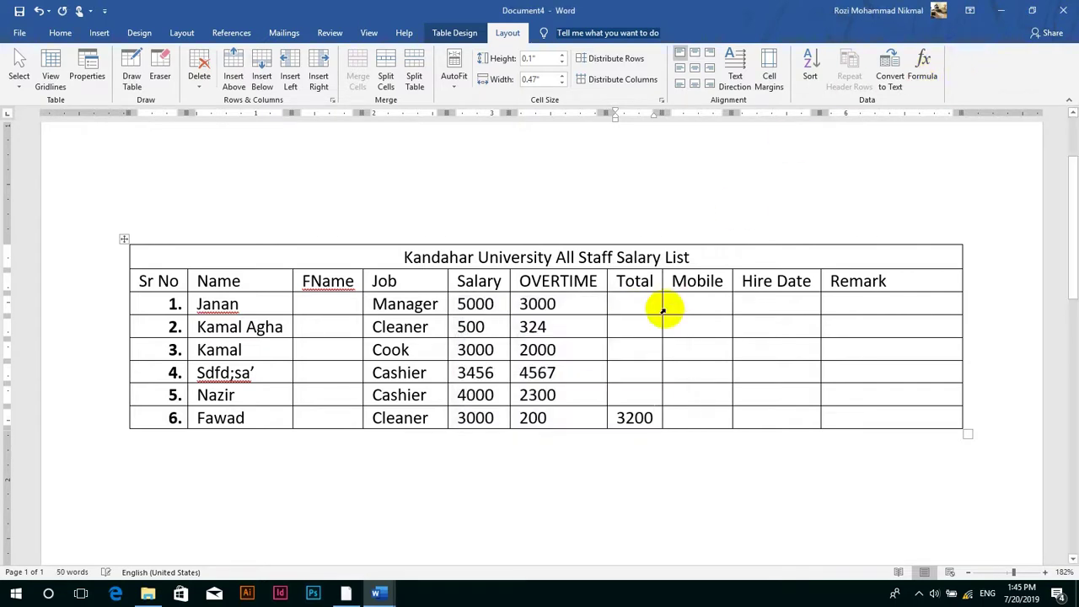
click(642, 395)
click(923, 67)
click(649, 415)
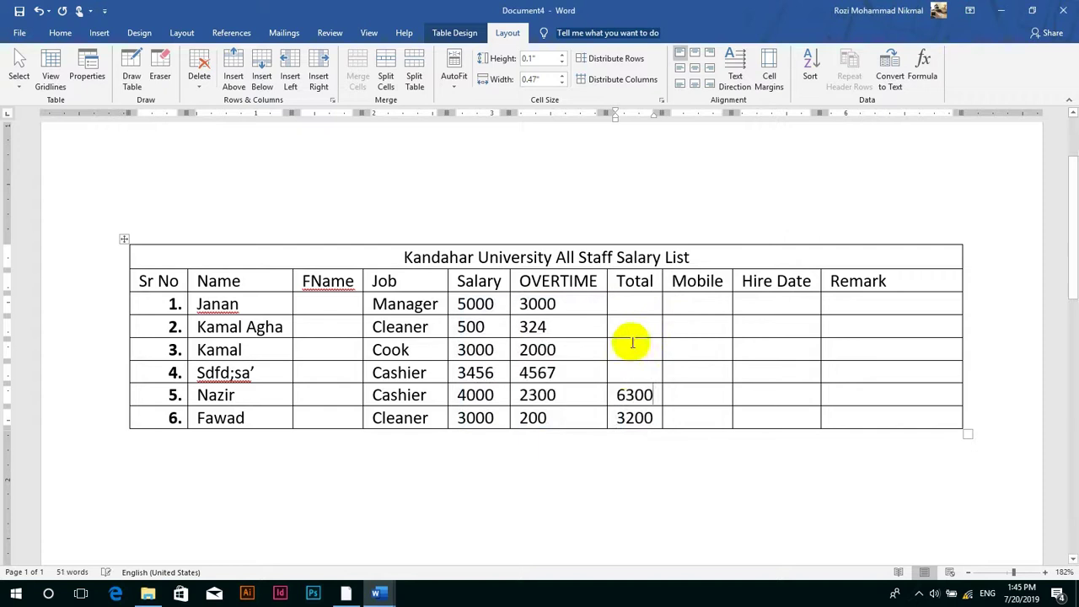
click(621, 371)
click(921, 76)
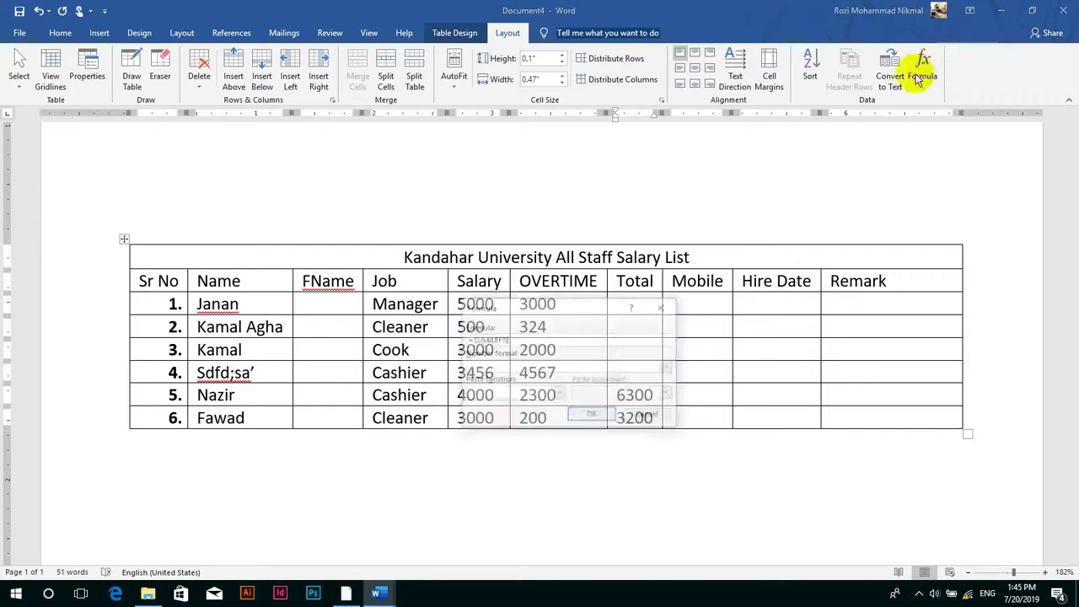
key(Return)
- Try one formula across the empty Total cells of rows 1–3, then undo it
click(632, 352)
key(Return)
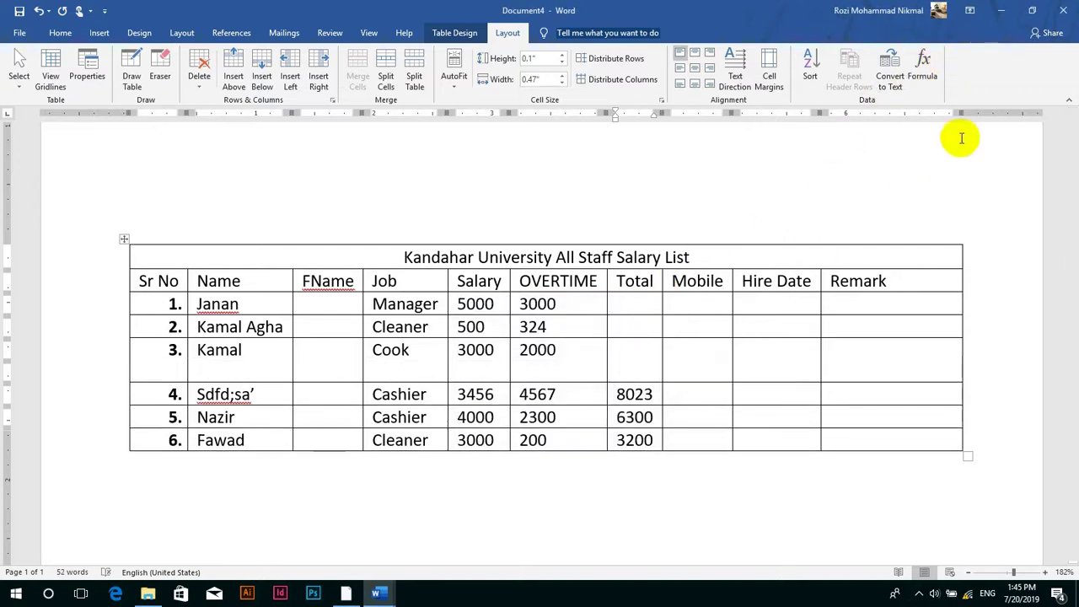
key(BackSpace)
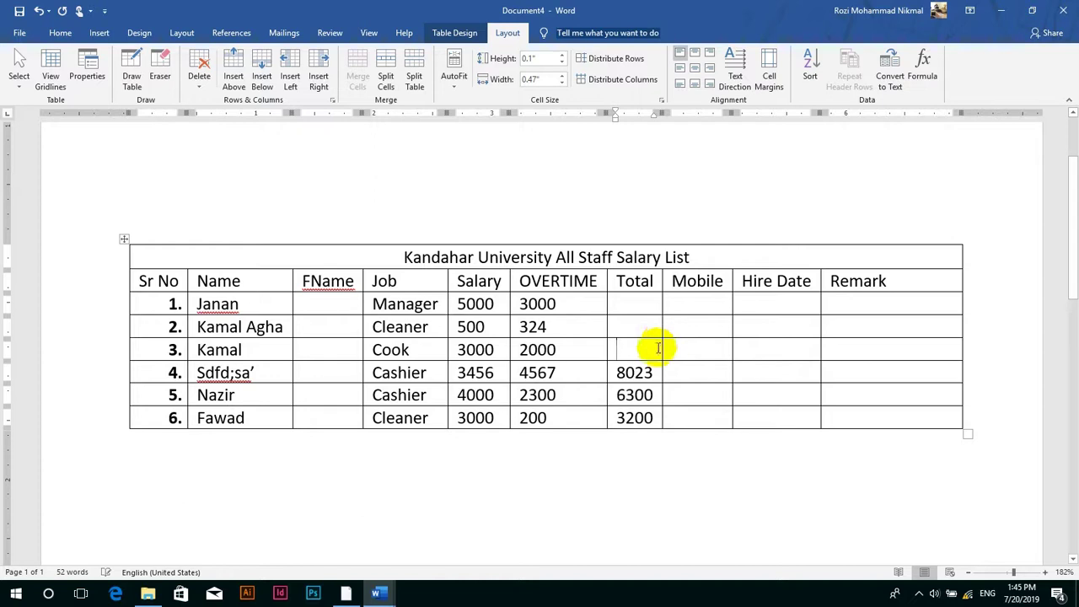
drag(632, 354, 639, 303)
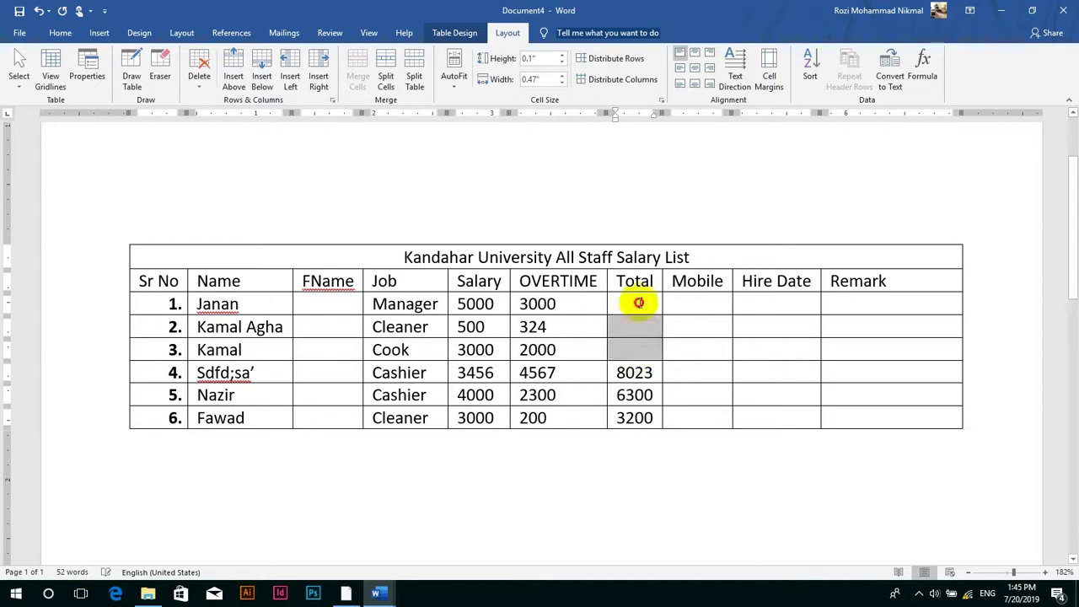
click(922, 80)
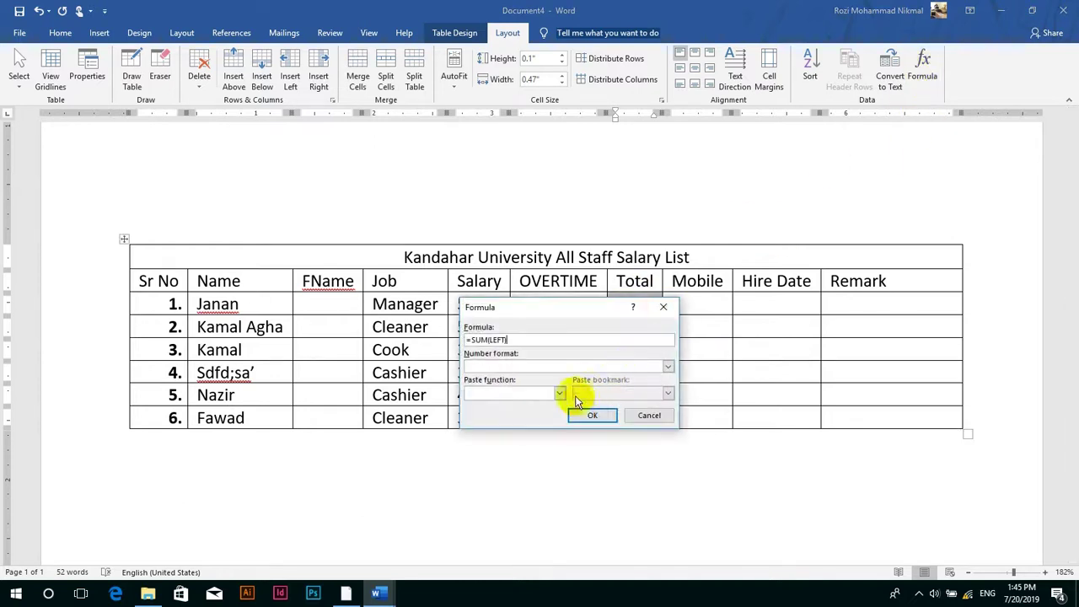
click(593, 418)
click(591, 416)
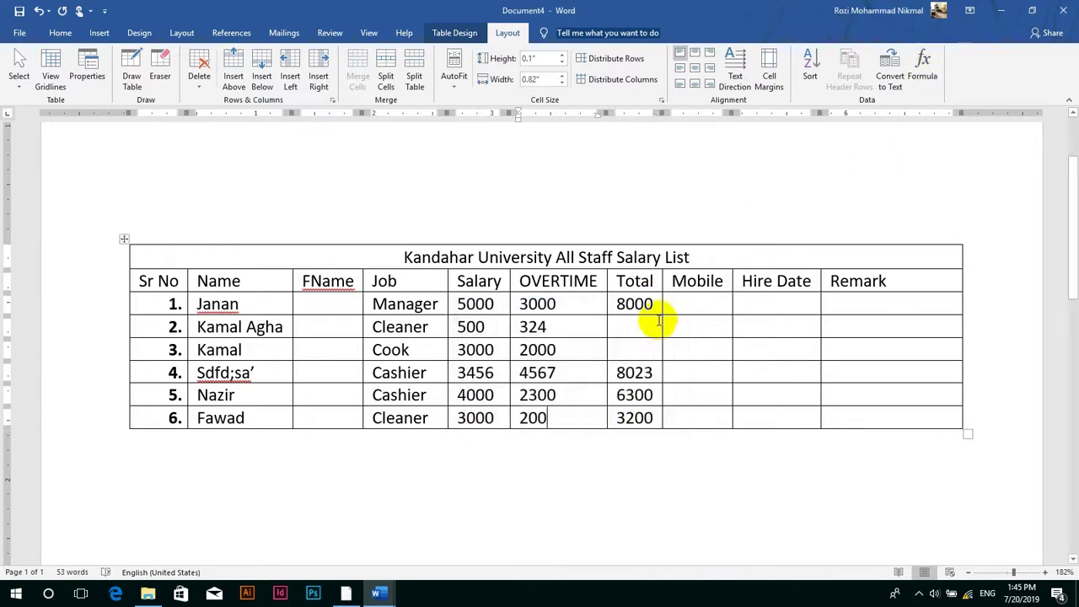
key(ctrl+z)
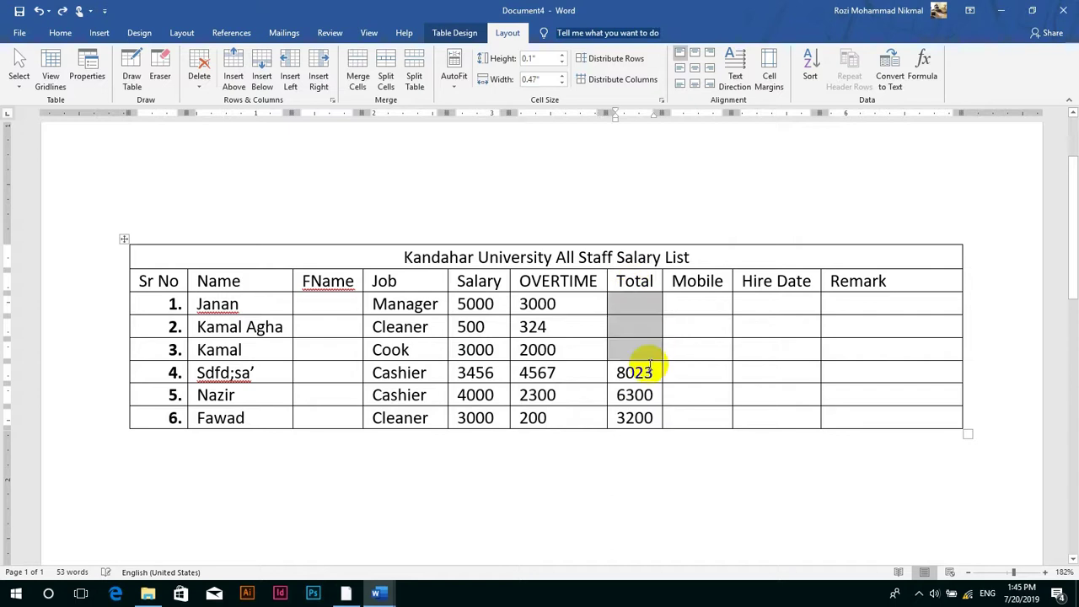
- Fill the Total cells of rows 3, 2 and 1 with 5000, 824 and 8000
click(649, 349)
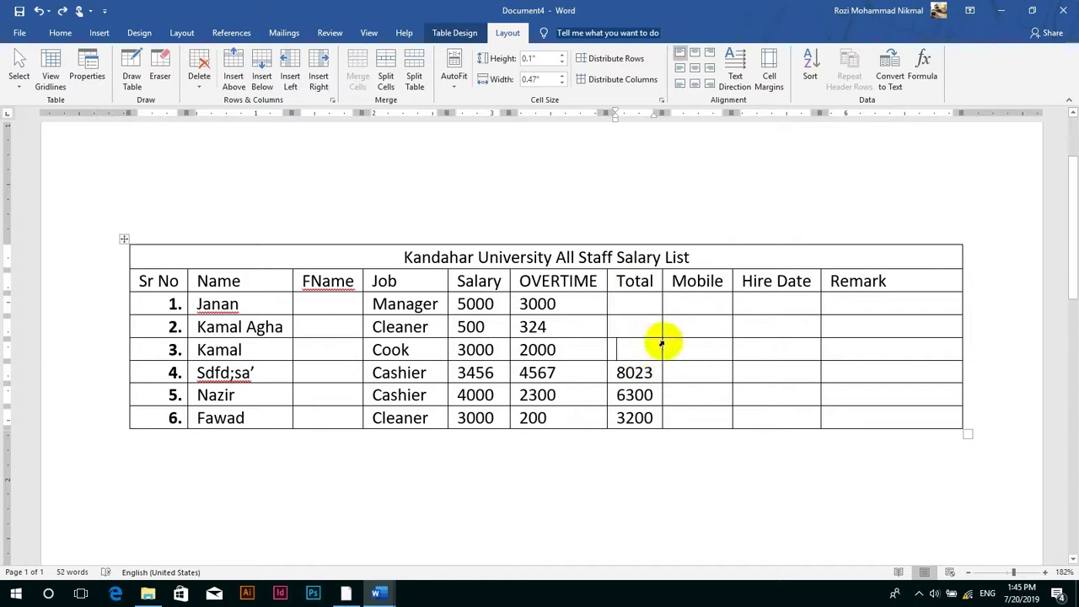
click(933, 80)
key(Return)
click(631, 323)
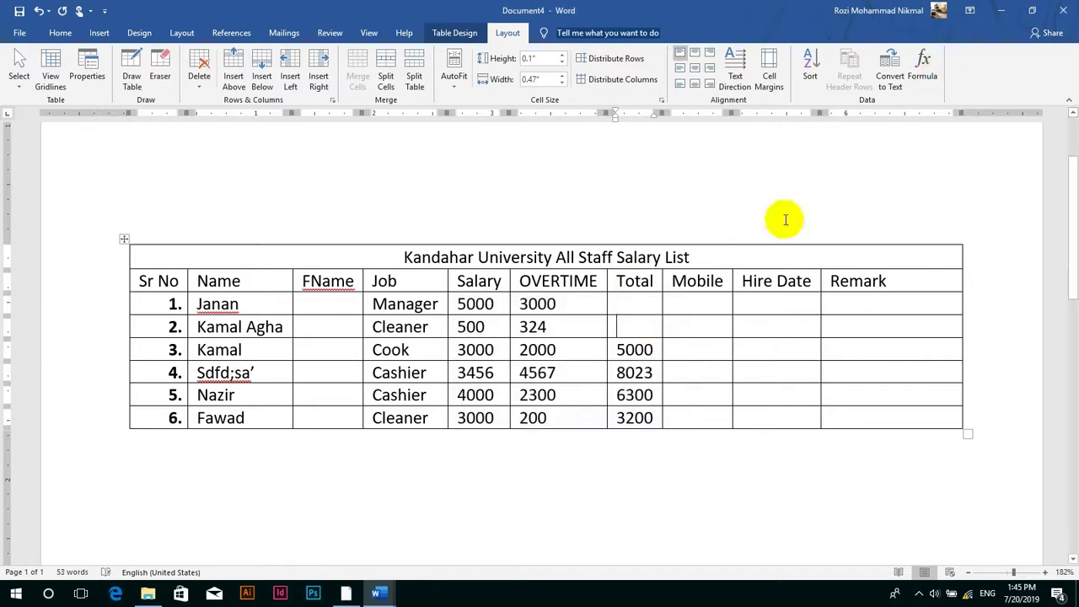
click(924, 76)
key(Return)
click(632, 306)
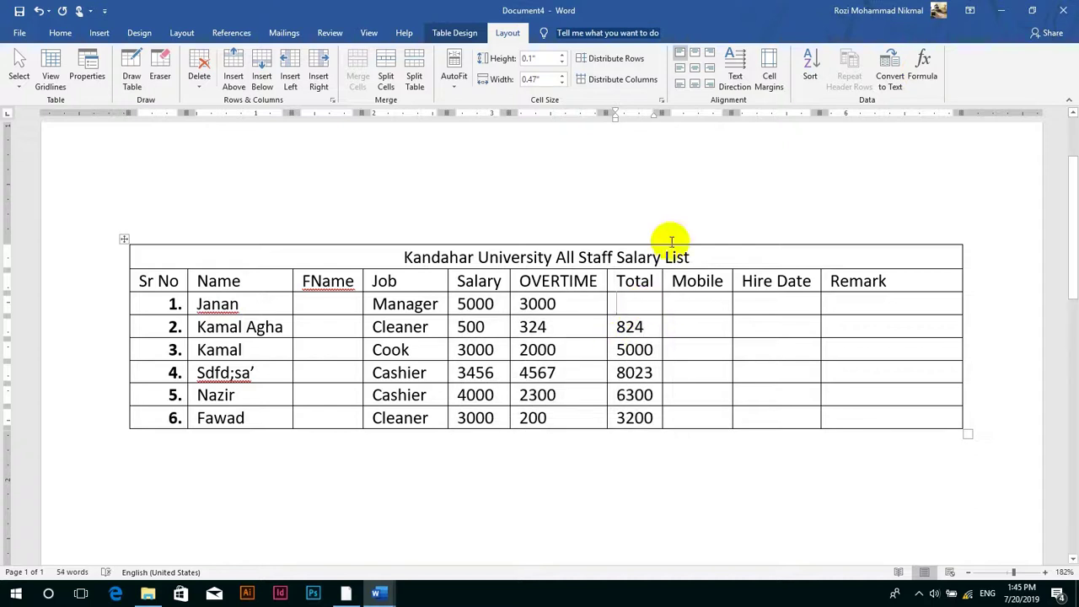
click(923, 80)
key(Return)
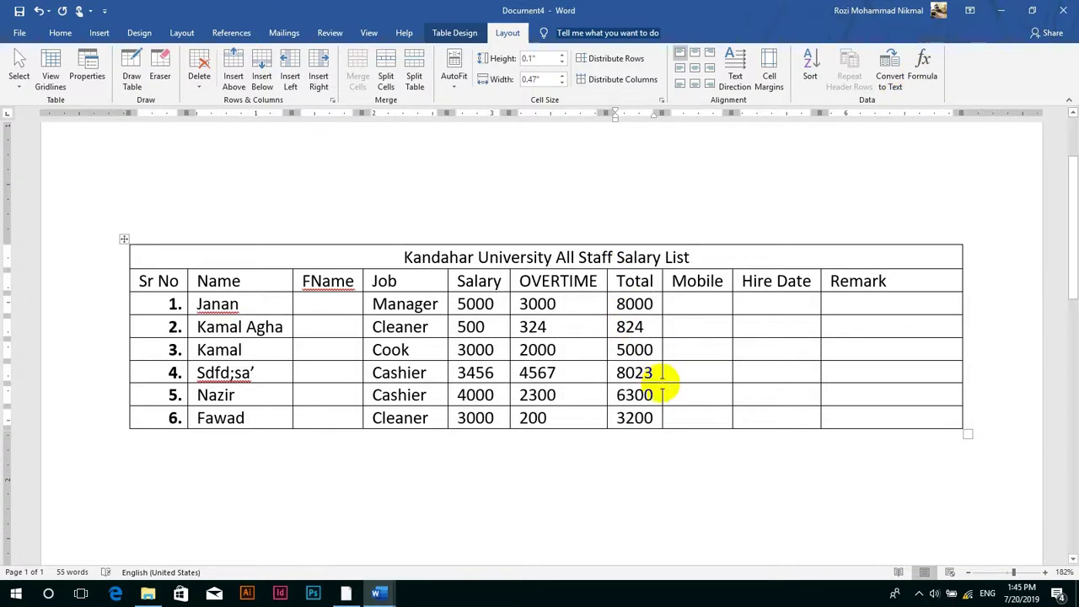
- Add an empty row 7 below row 6 and place the caret in its Total cell
click(677, 419)
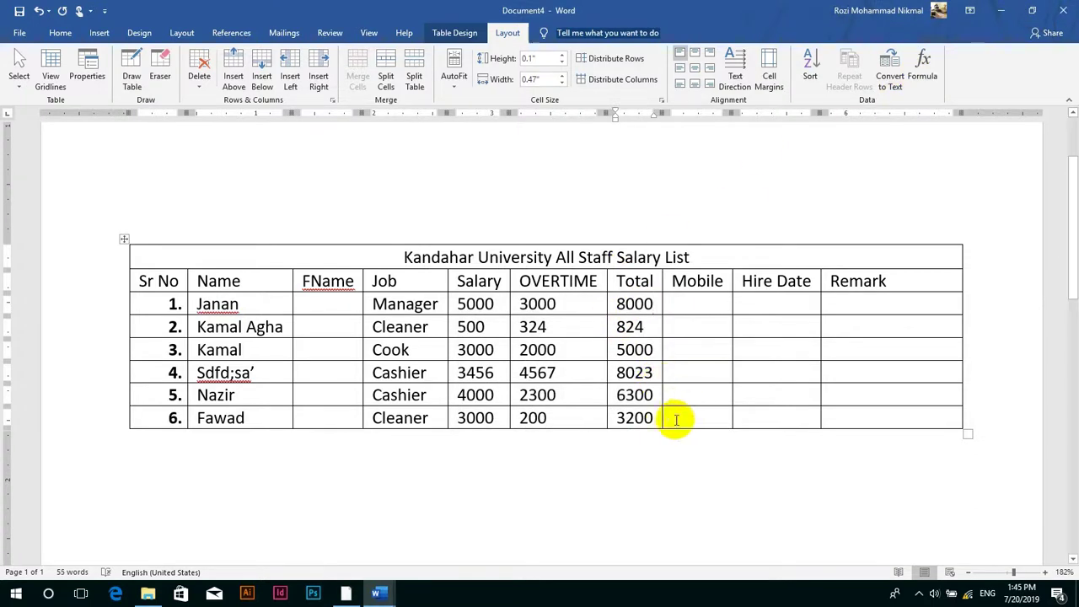
key(Return)
click(637, 444)
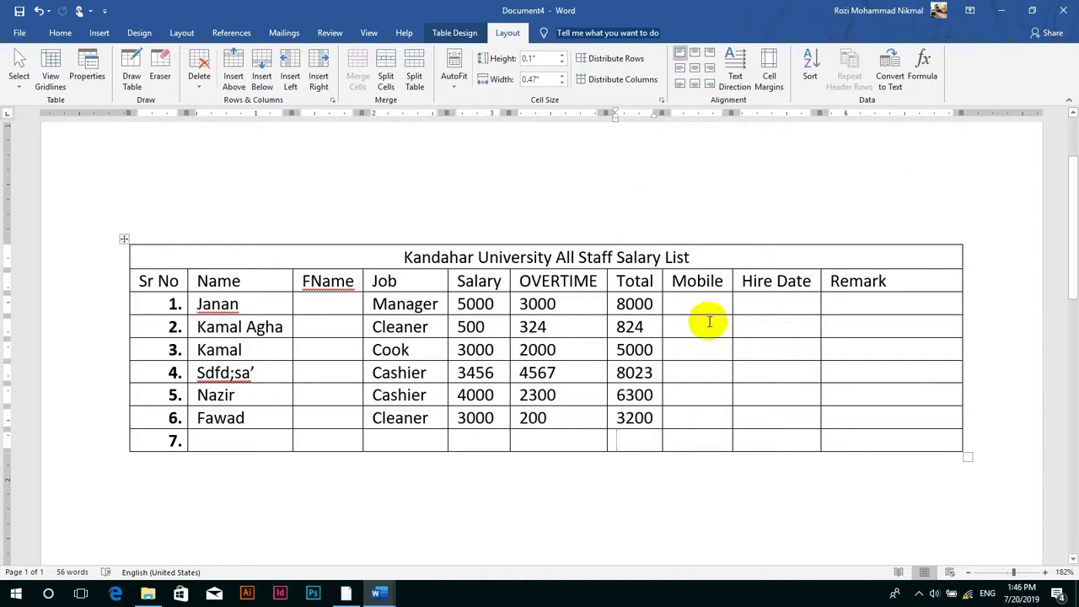
- Total the column above in row 7 as $31,347.00 using the $#,##0.00;($#,##0.00) format
click(925, 66)
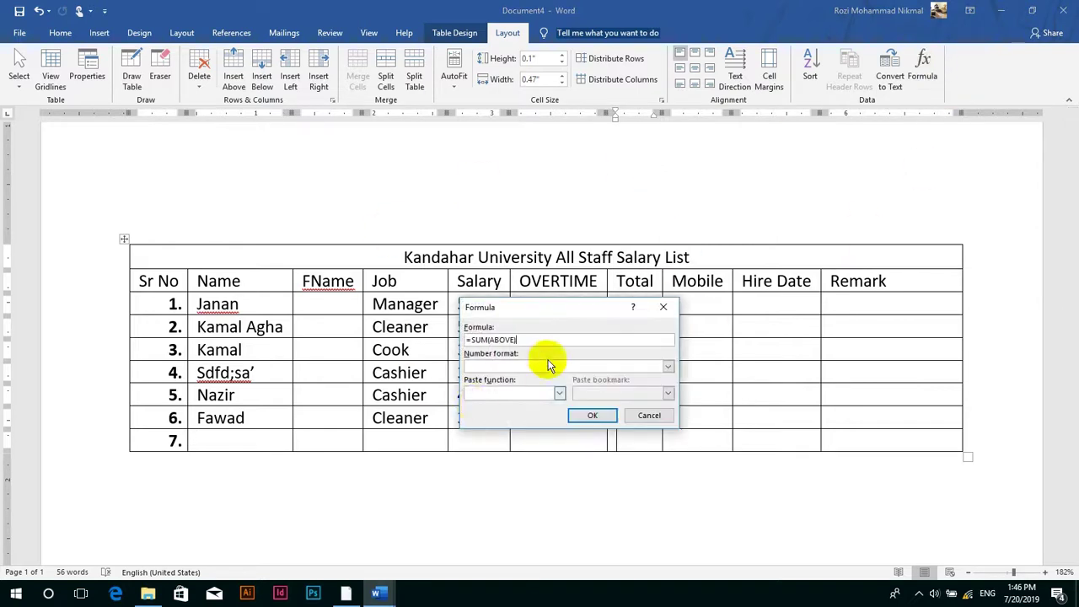
click(591, 417)
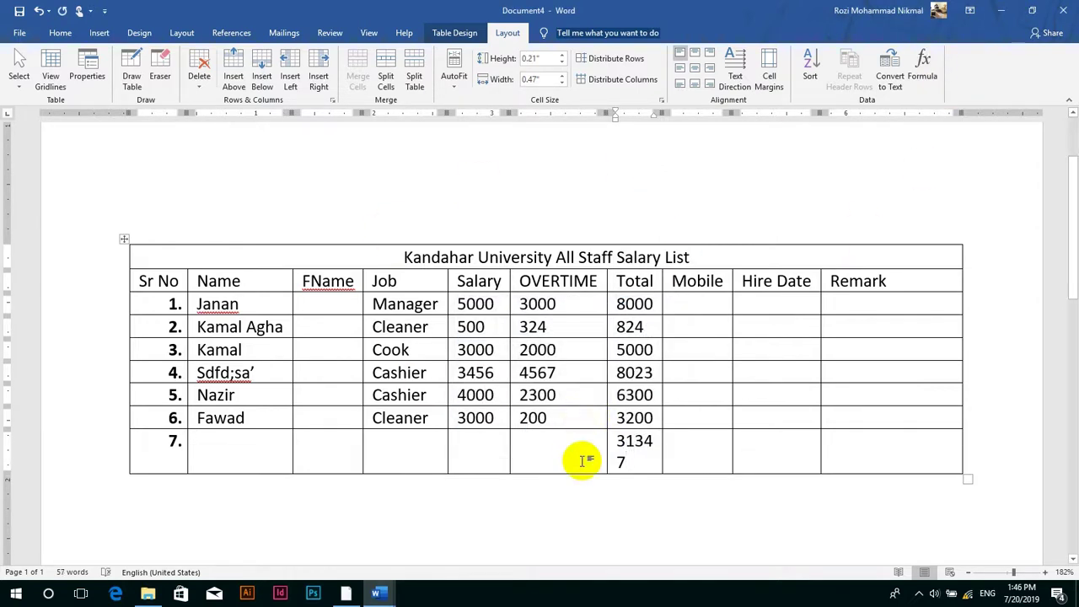
key(ctrl+z)
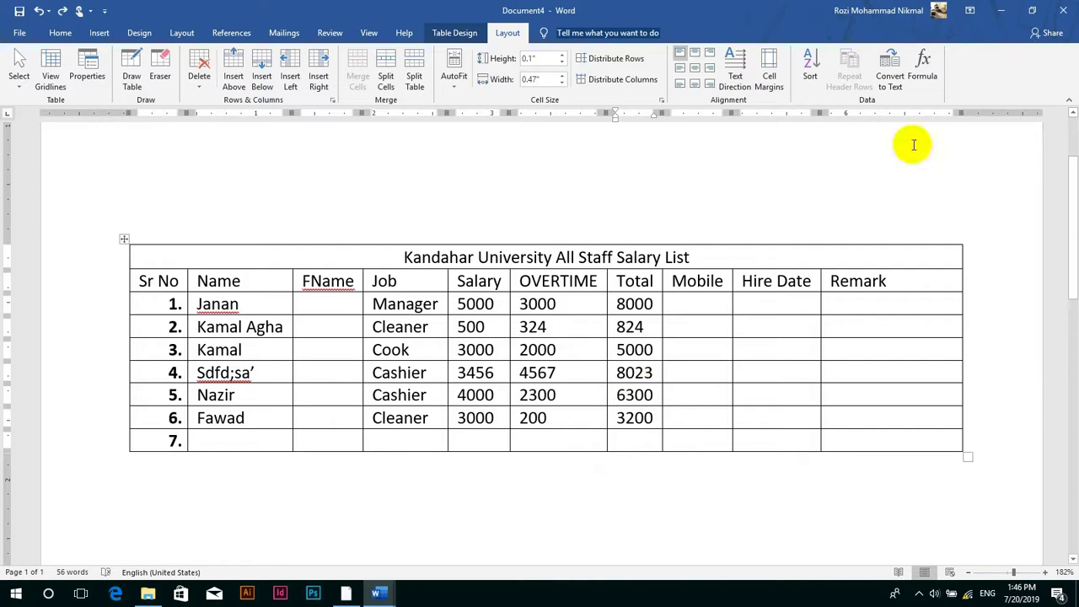
click(923, 68)
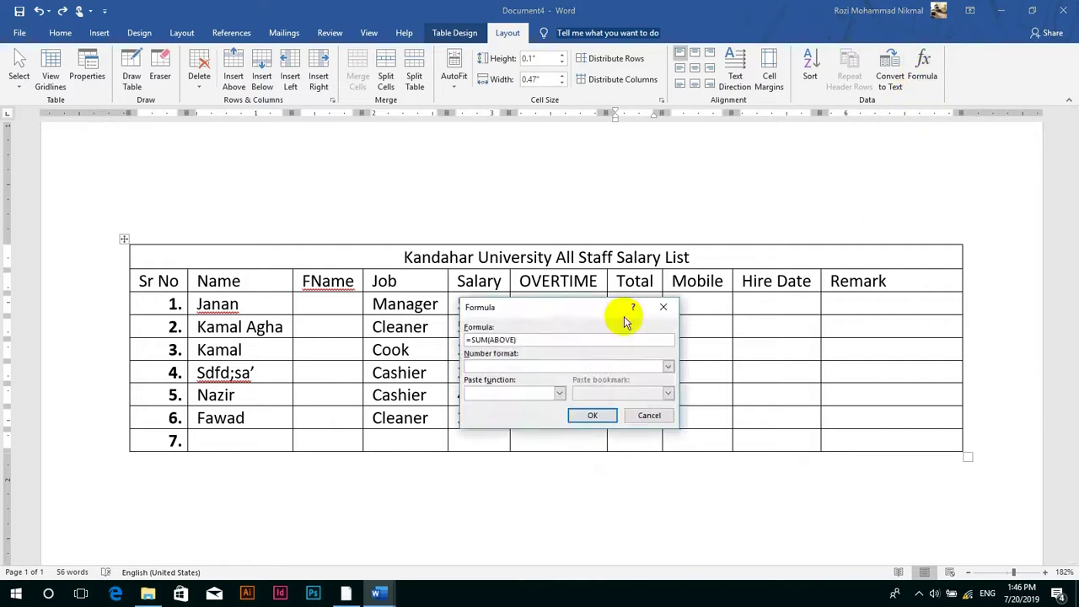
click(668, 366)
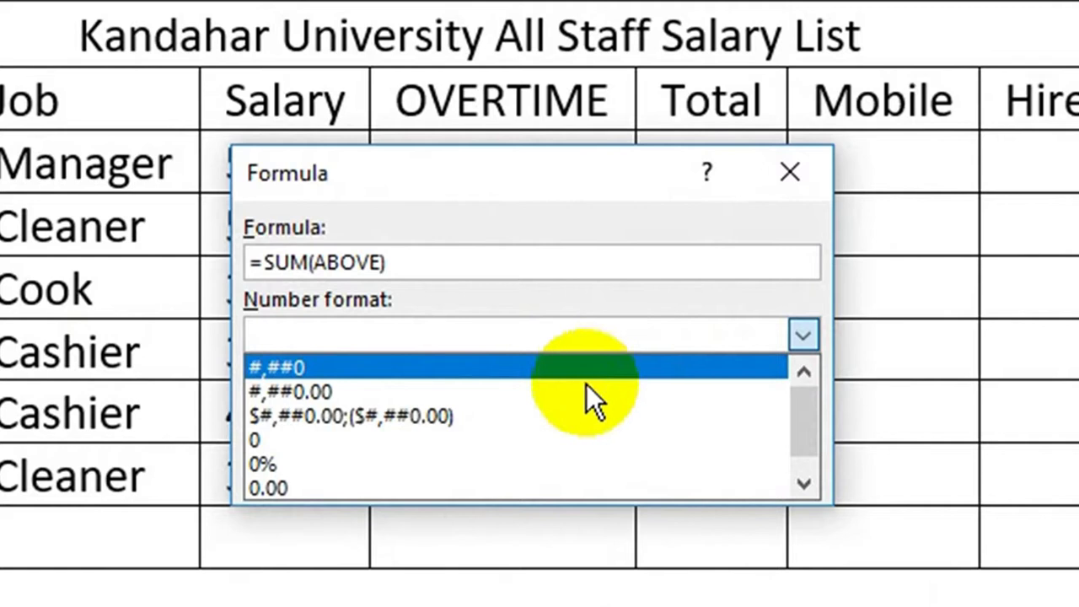
click(352, 416)
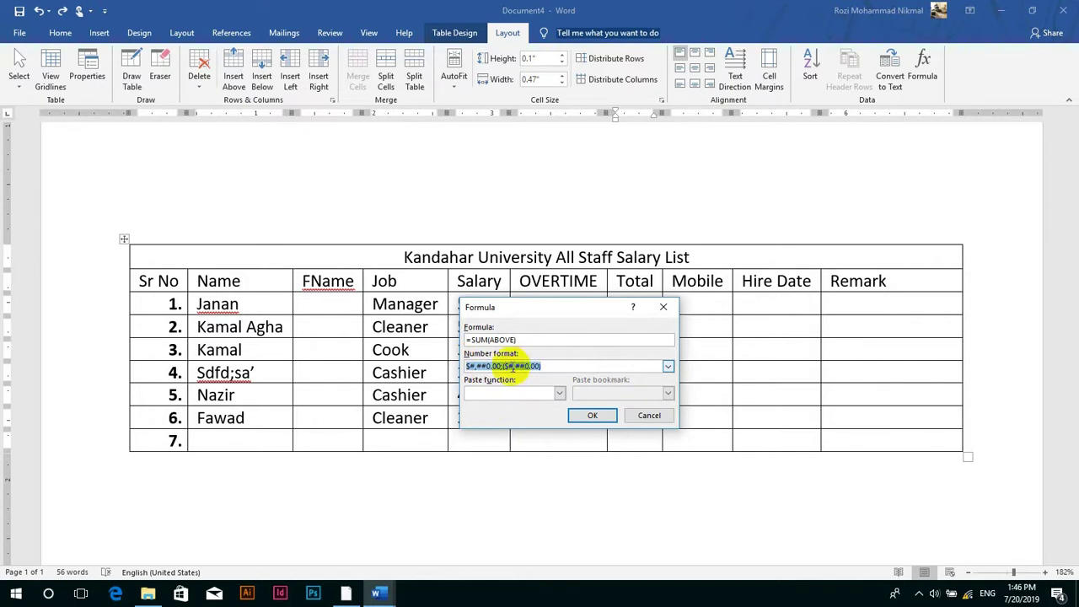
click(593, 415)
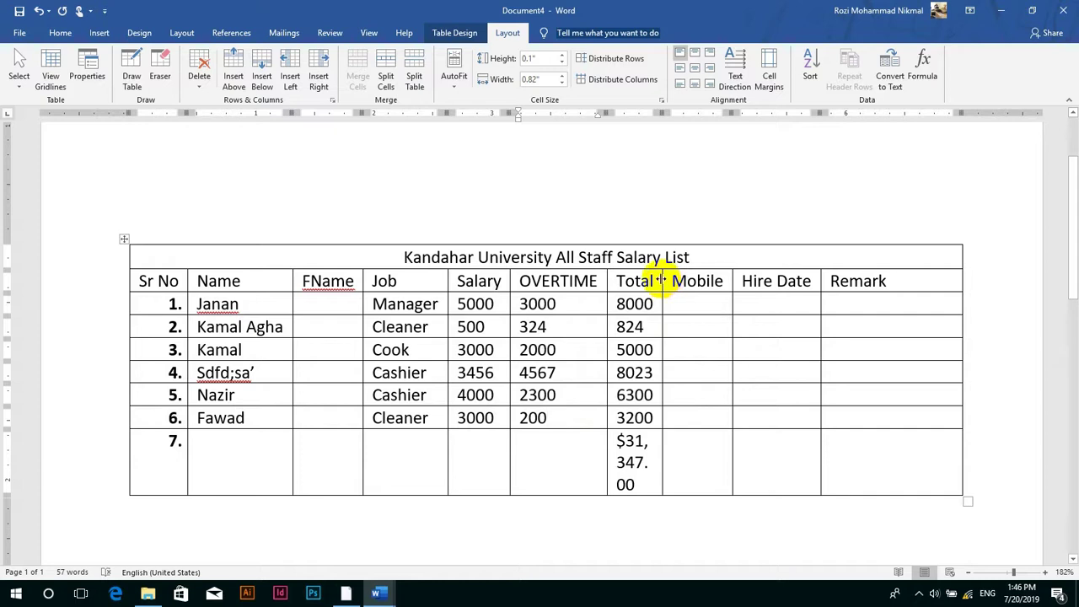
- Shift the Hire Date, Mobile and Total column borders right so $31,347.00 fits on one line
drag(663, 280, 713, 280)
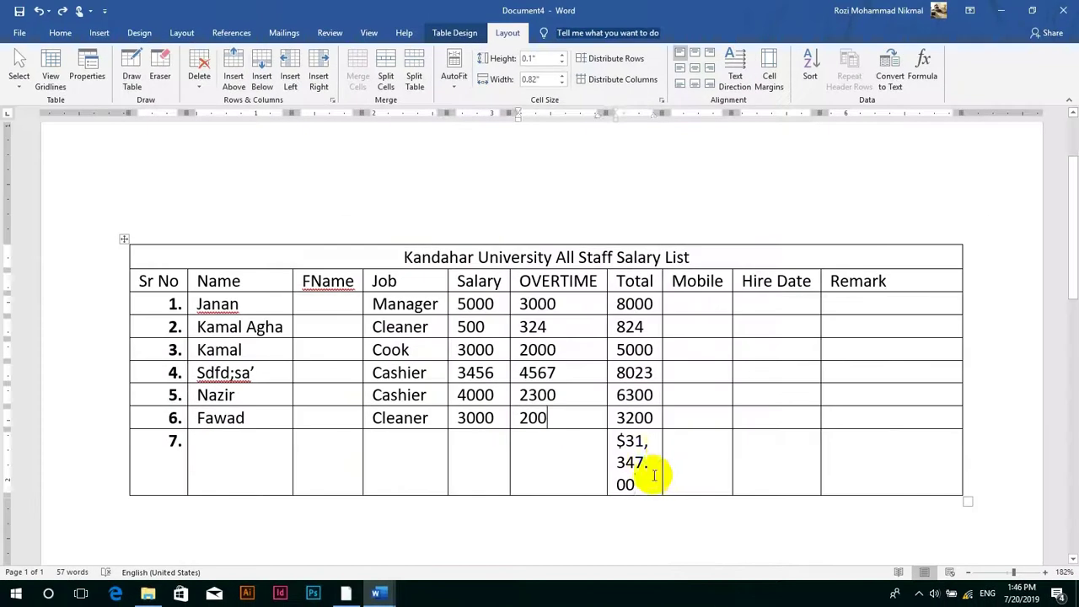
click(654, 476)
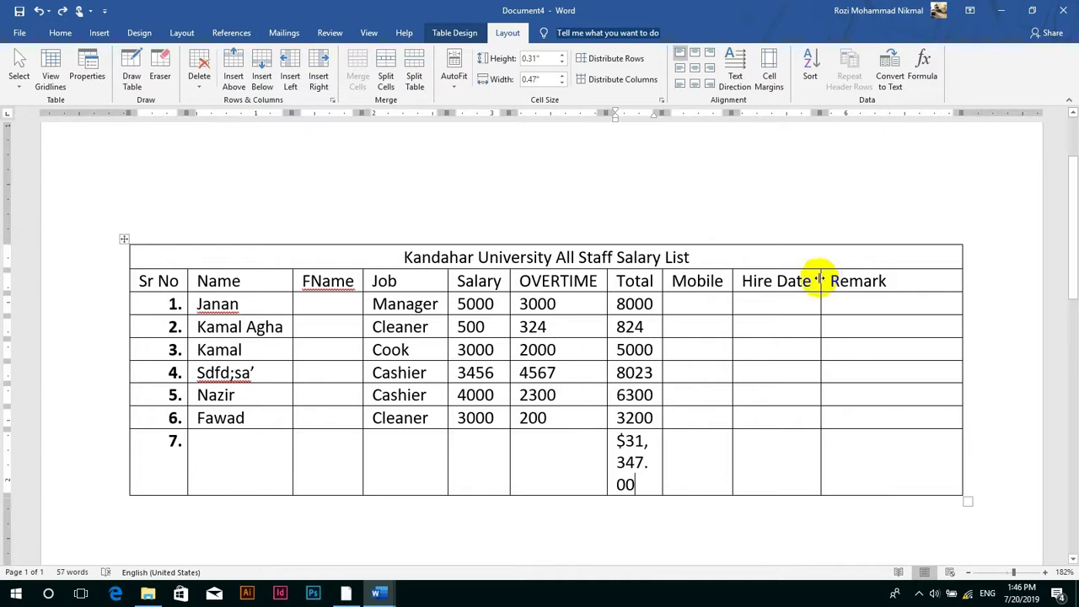
drag(820, 280, 867, 280)
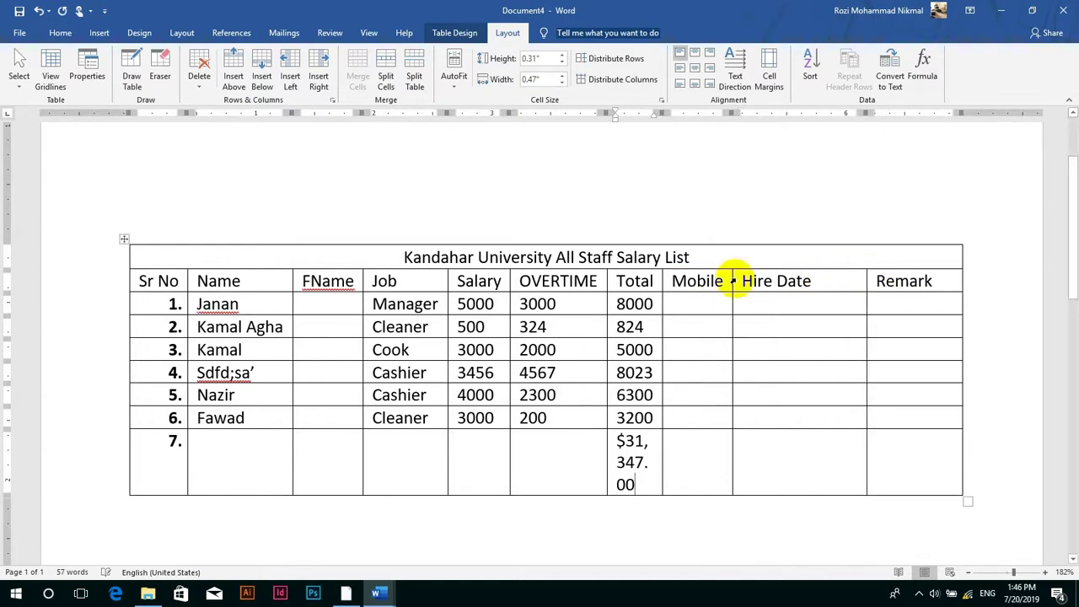
drag(732, 280, 785, 282)
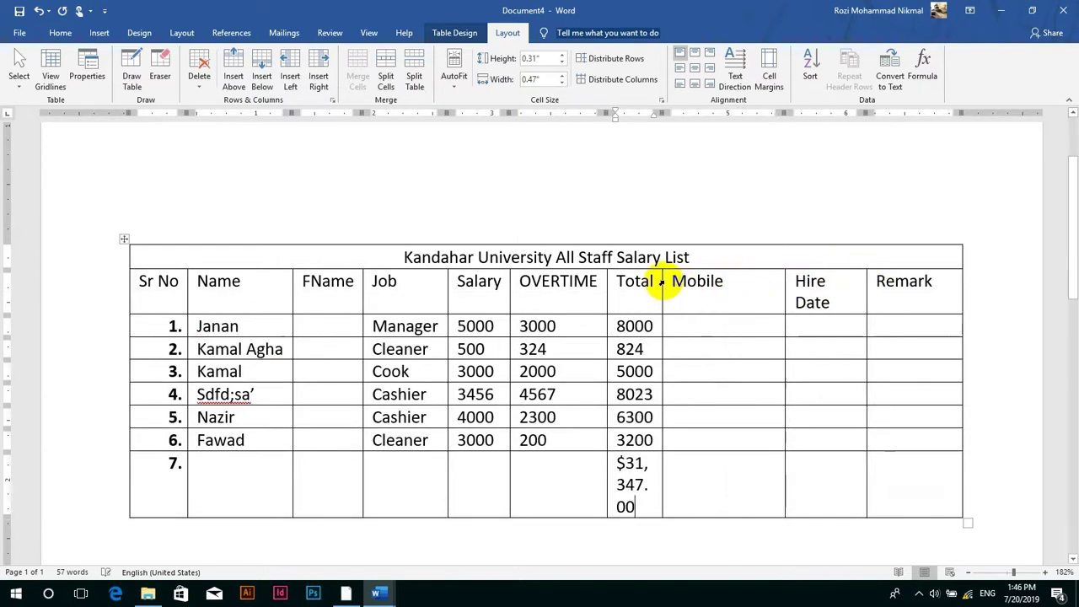
drag(663, 280, 730, 282)
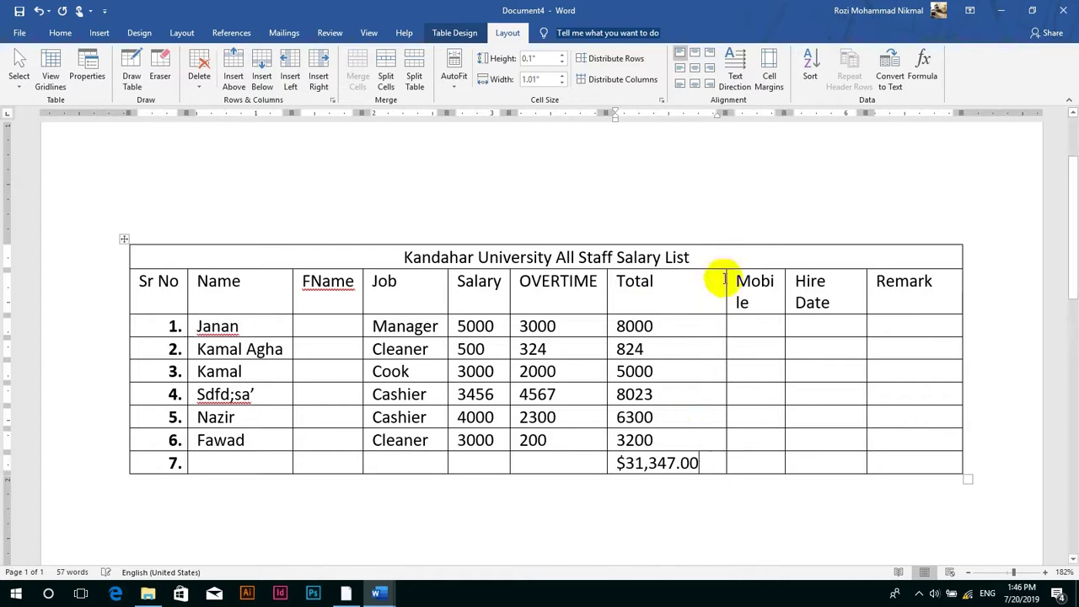
- Browse the Formula function list without changes, then delete the $31,347.00 total
click(925, 71)
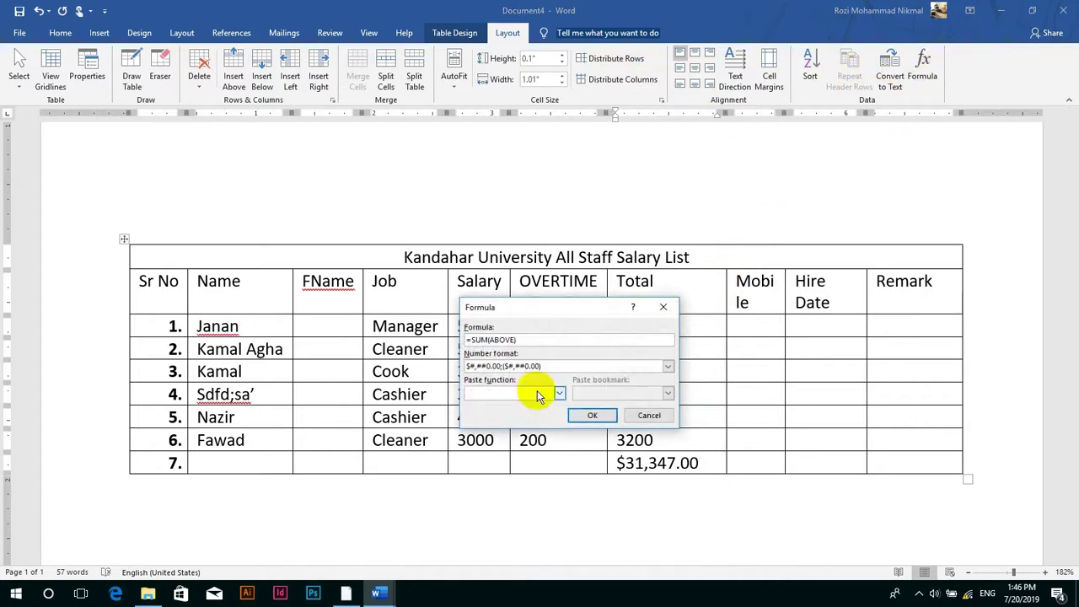
click(538, 392)
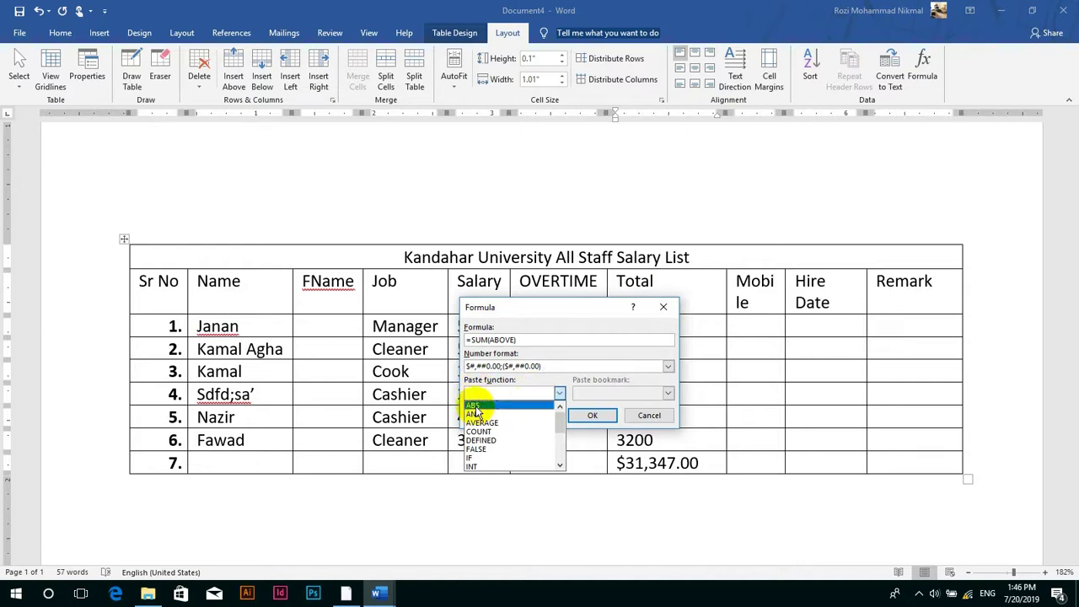
click(665, 417)
click(665, 417)
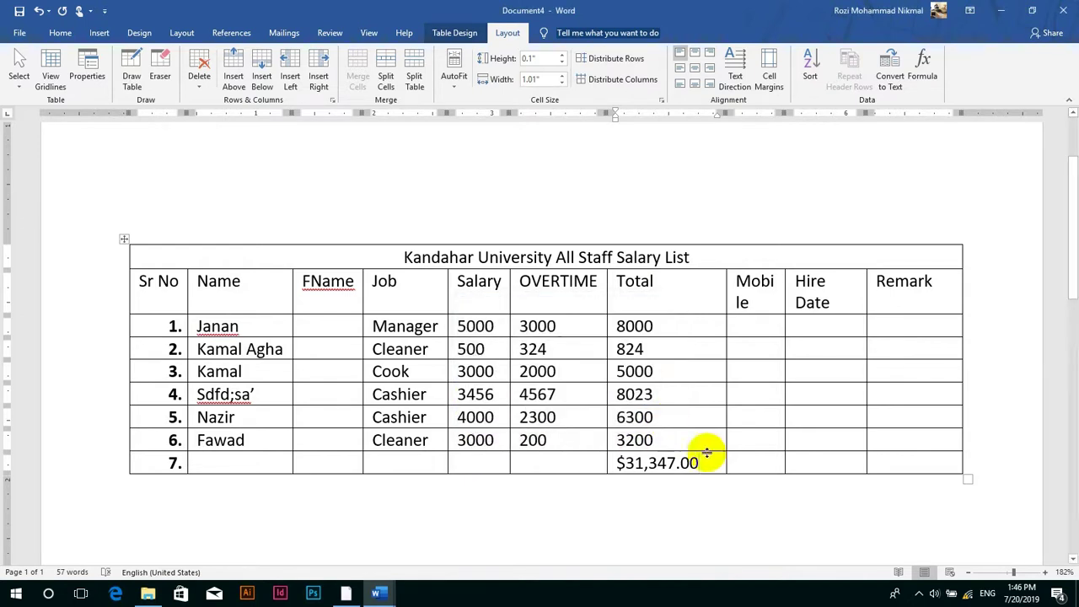
double_click(696, 464)
key(Delete)
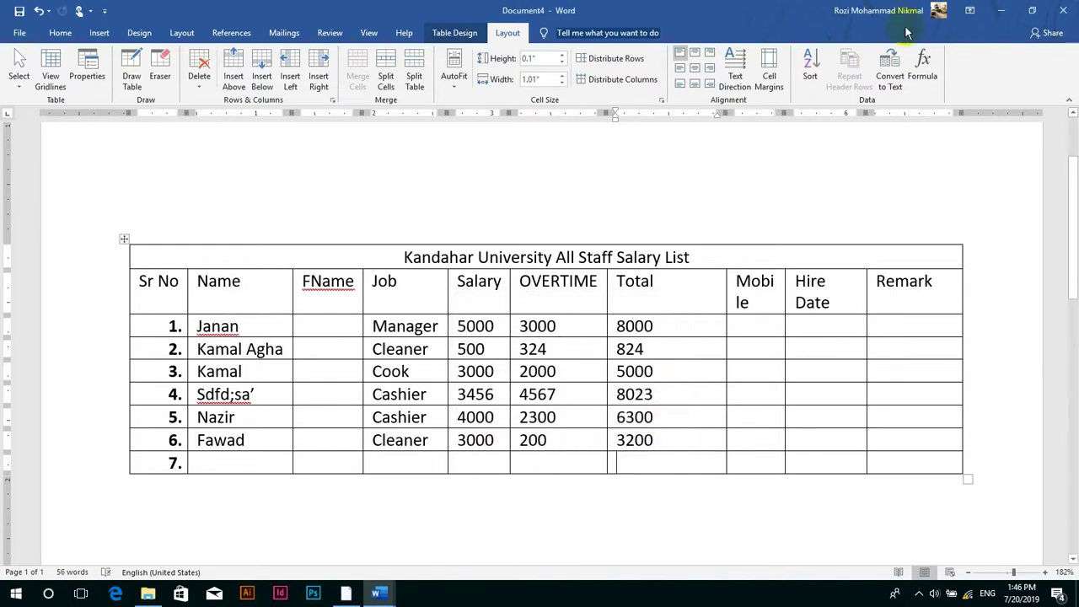
- Try MAX (8023) and PRODUCT formulas in row 7's Total, removing each result
click(922, 60)
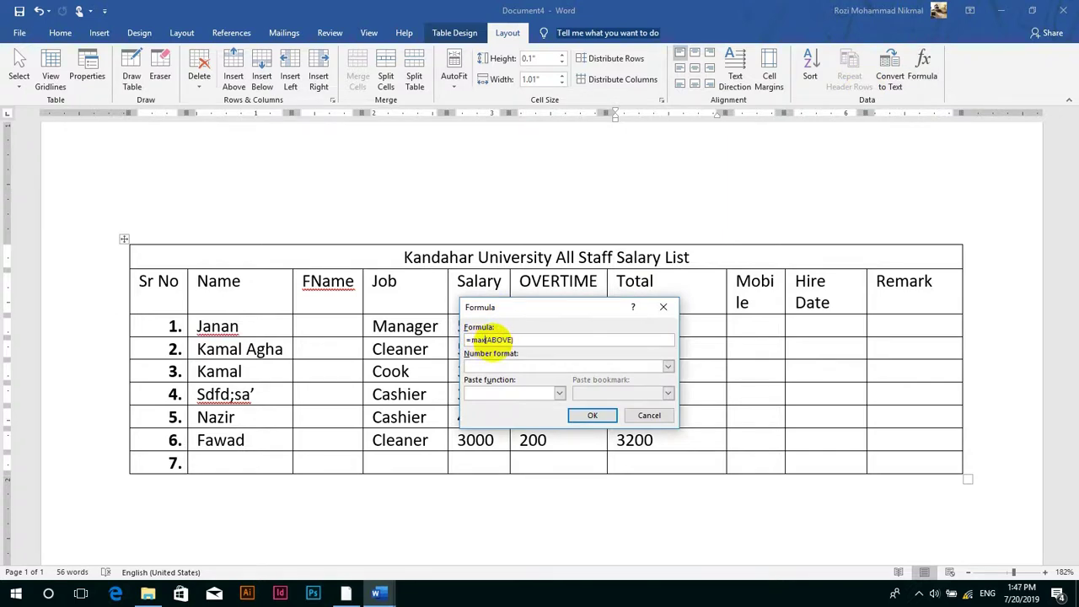
key(Return)
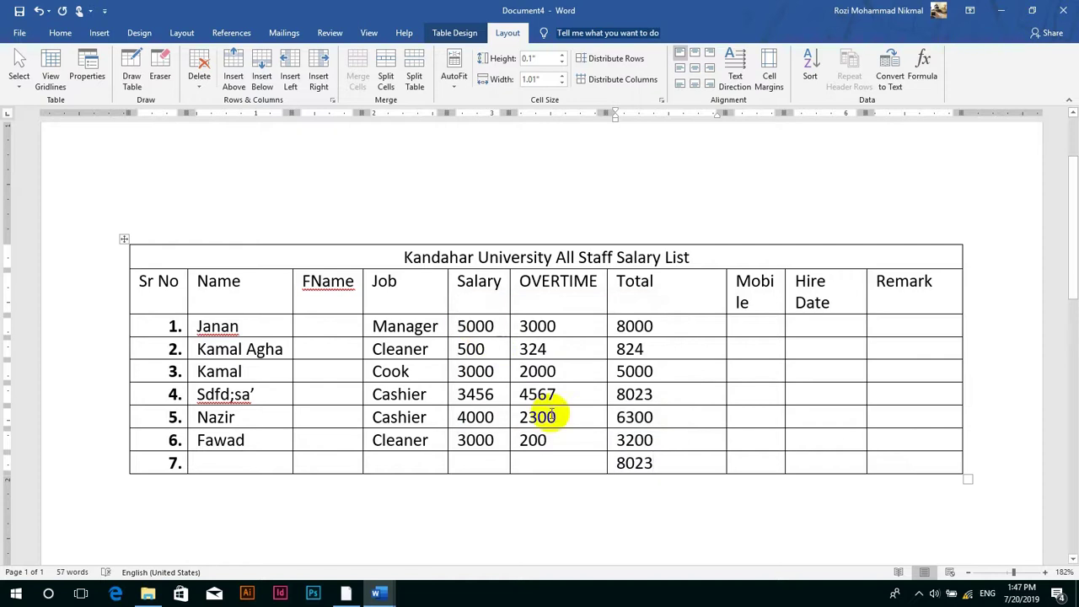
double_click(656, 462)
key(Delete)
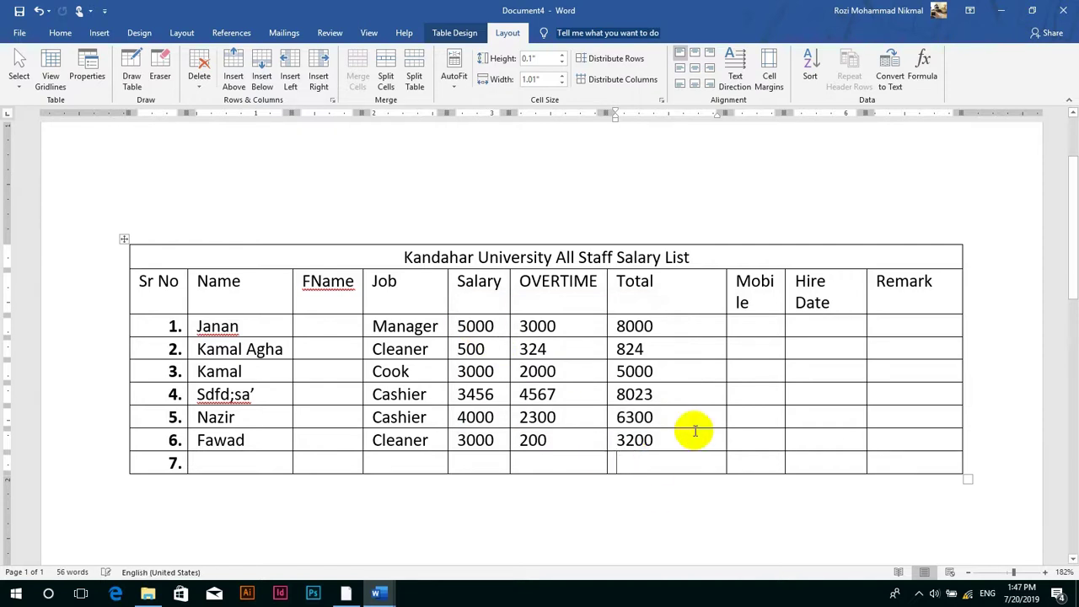
click(922, 66)
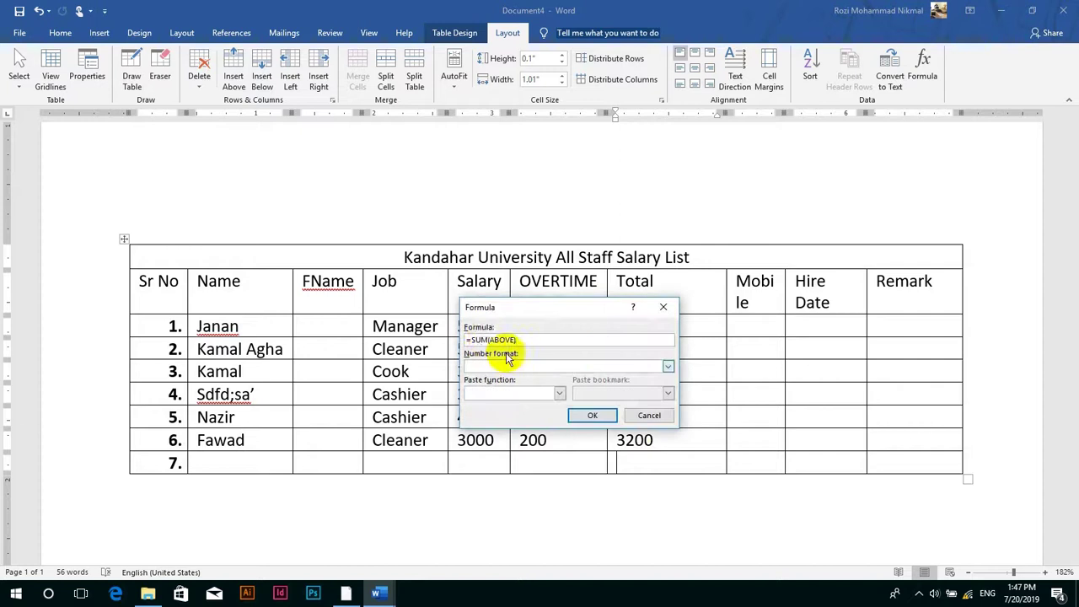
click(486, 339)
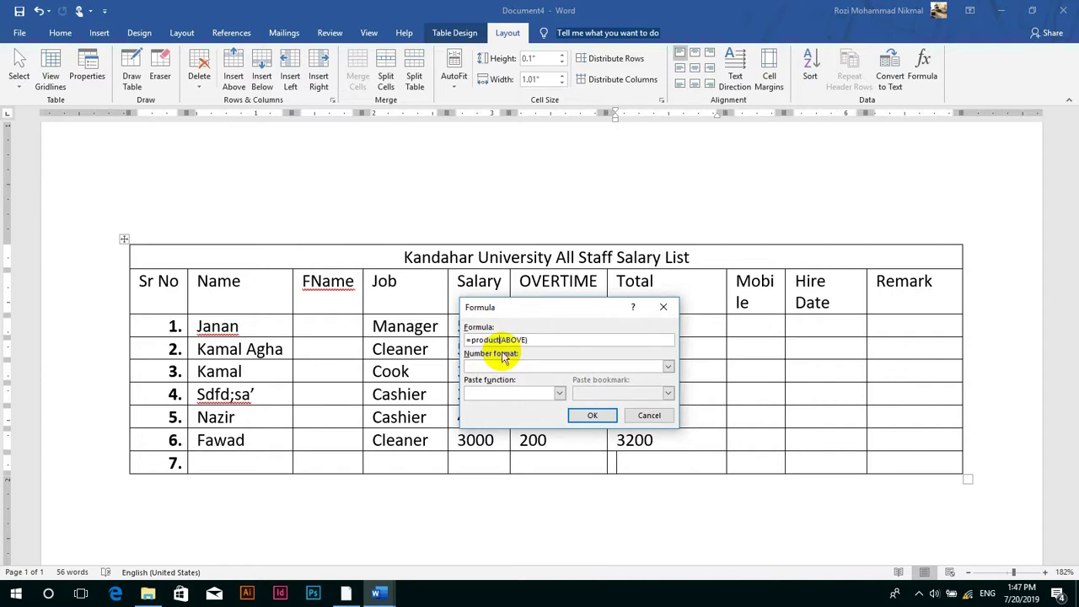
key(Return)
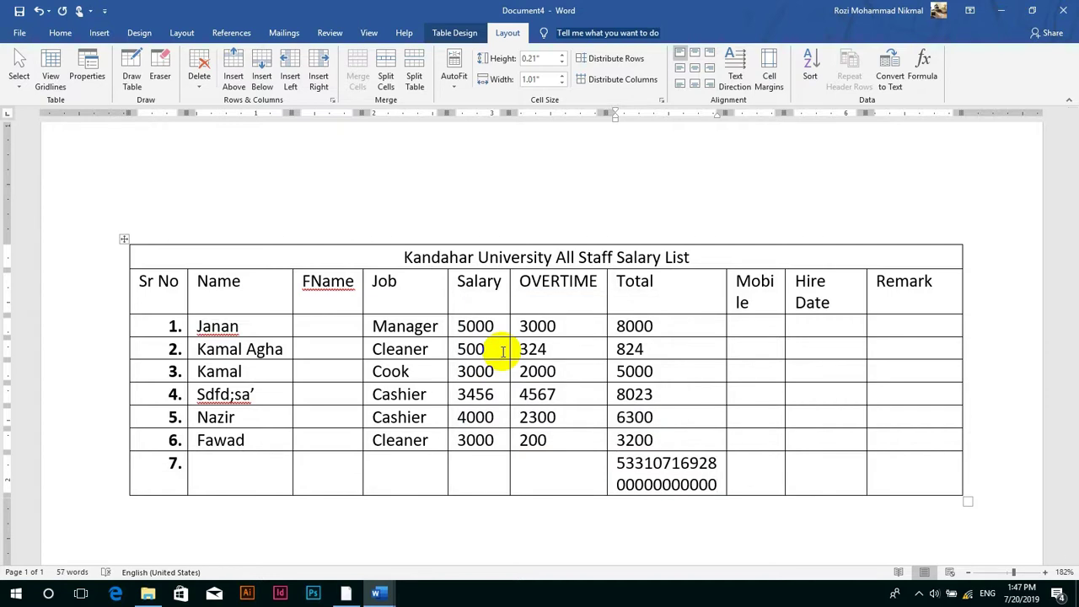
key(ctrl+z)
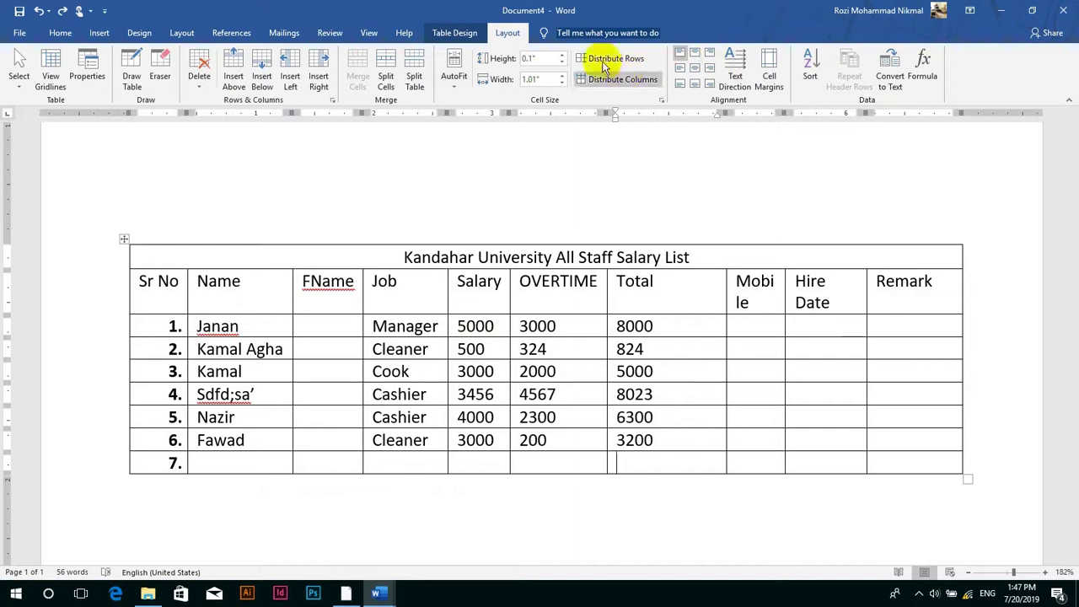
- Use Draw Table to add a vertical line through the FName column cells
click(95, 32)
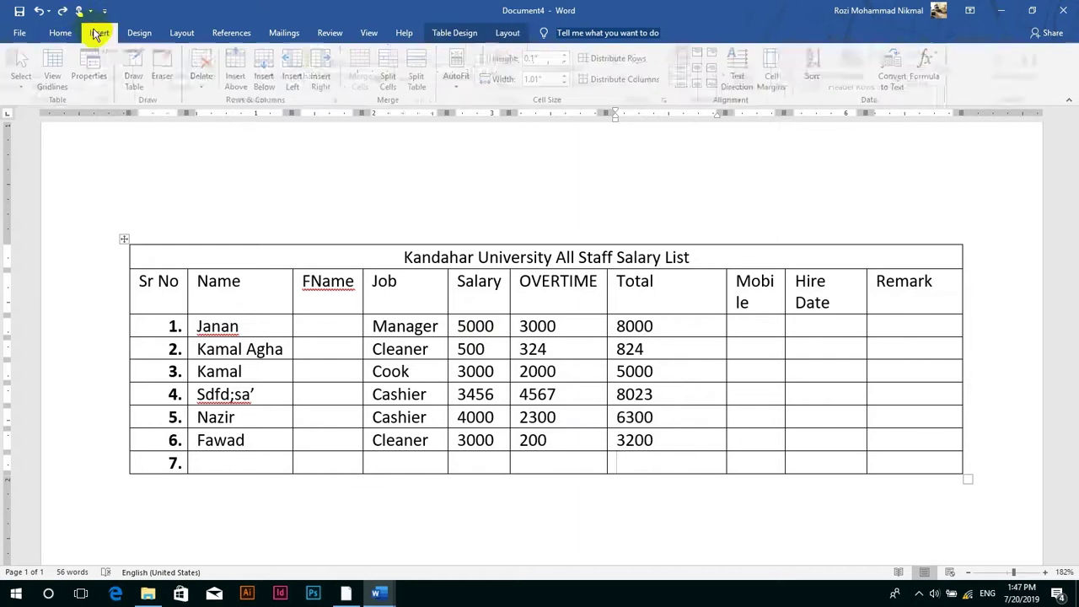
click(121, 86)
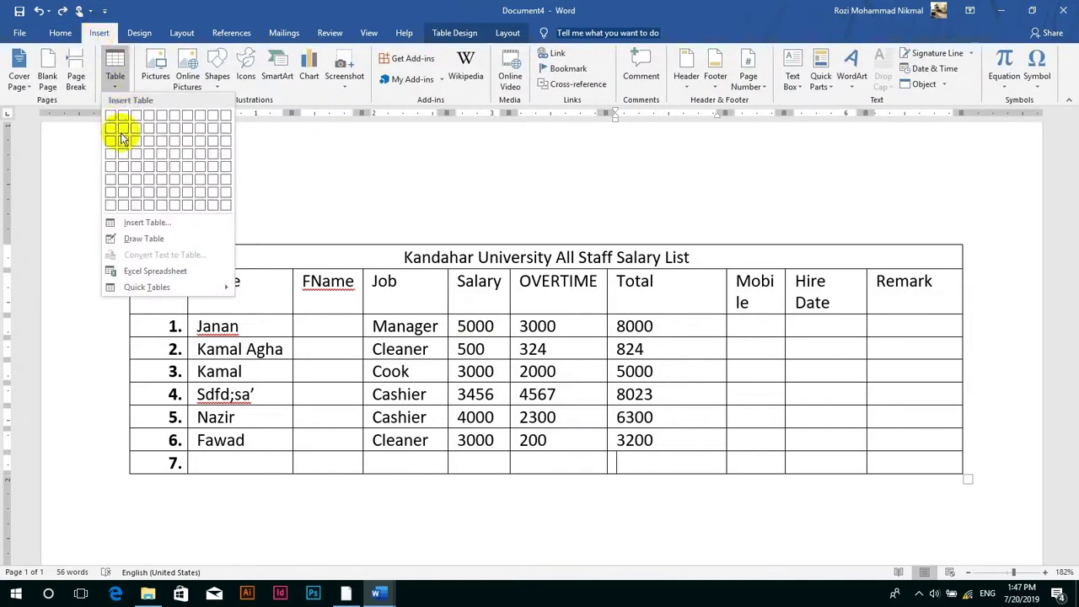
click(154, 240)
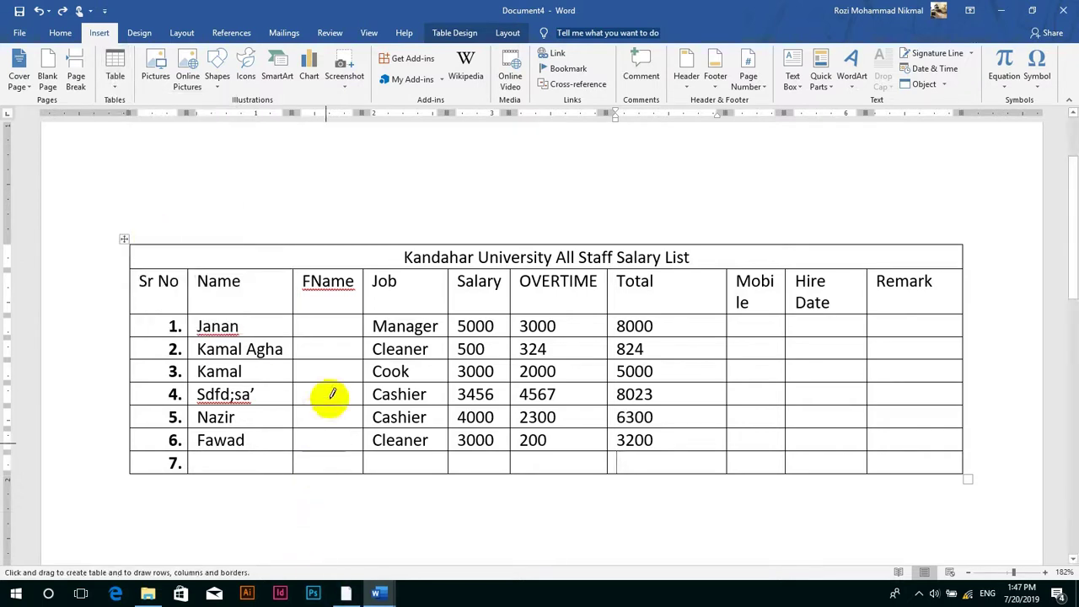
mouse_move(331, 339)
mouse_down()
mouse_move(320, 338)
mouse_move(305, 470)
mouse_move(324, 368)
mouse_move(313, 341)
mouse_up()
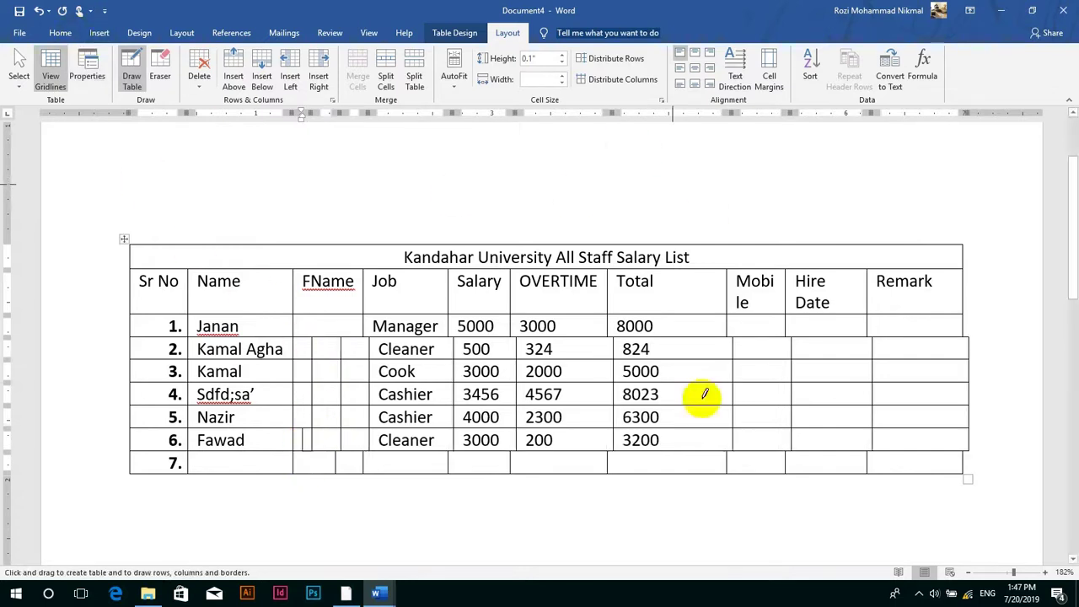
key(Escape)
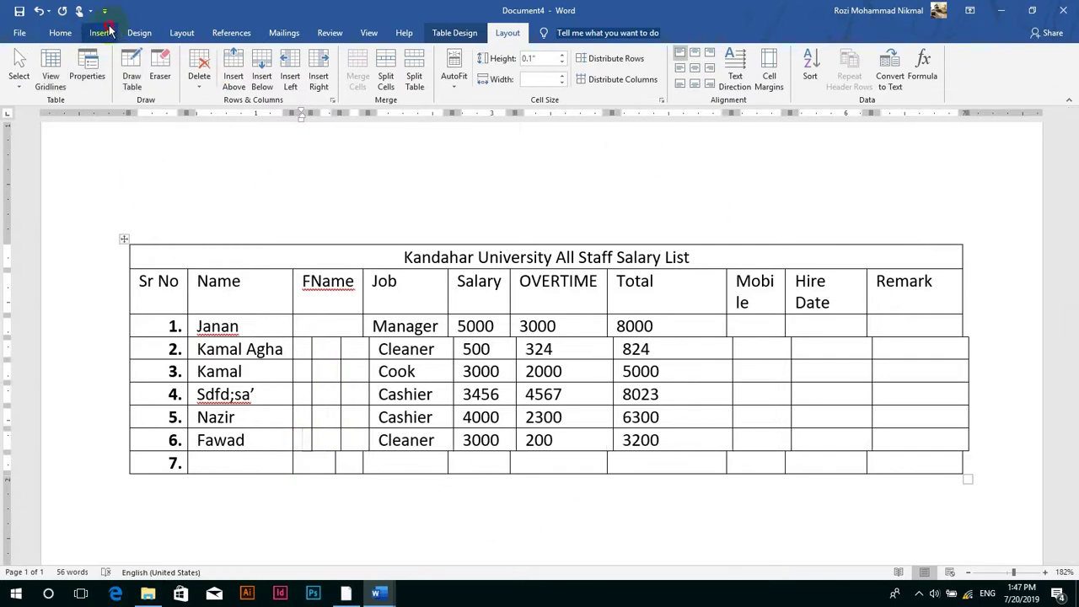
- Reopen the Table menu, dismiss it, and bring up the table Layout tools
click(101, 32)
click(113, 74)
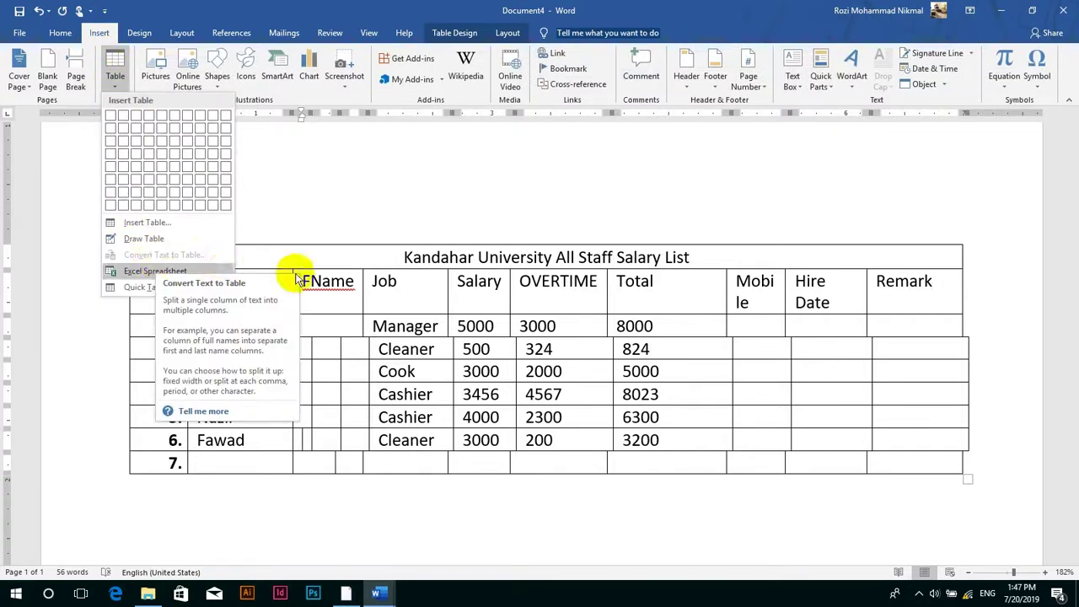
click(682, 349)
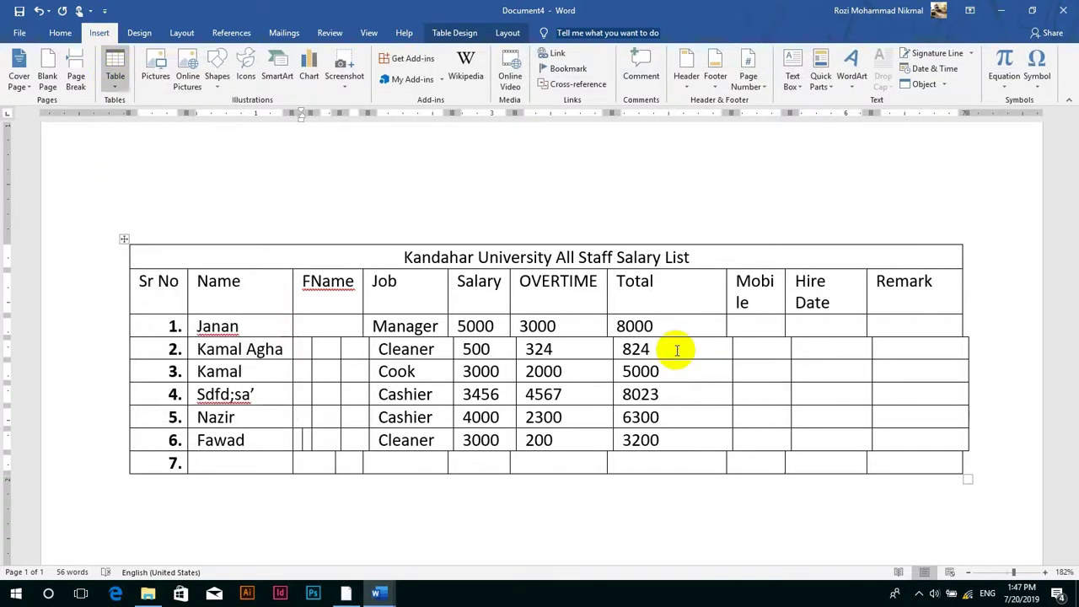
click(507, 32)
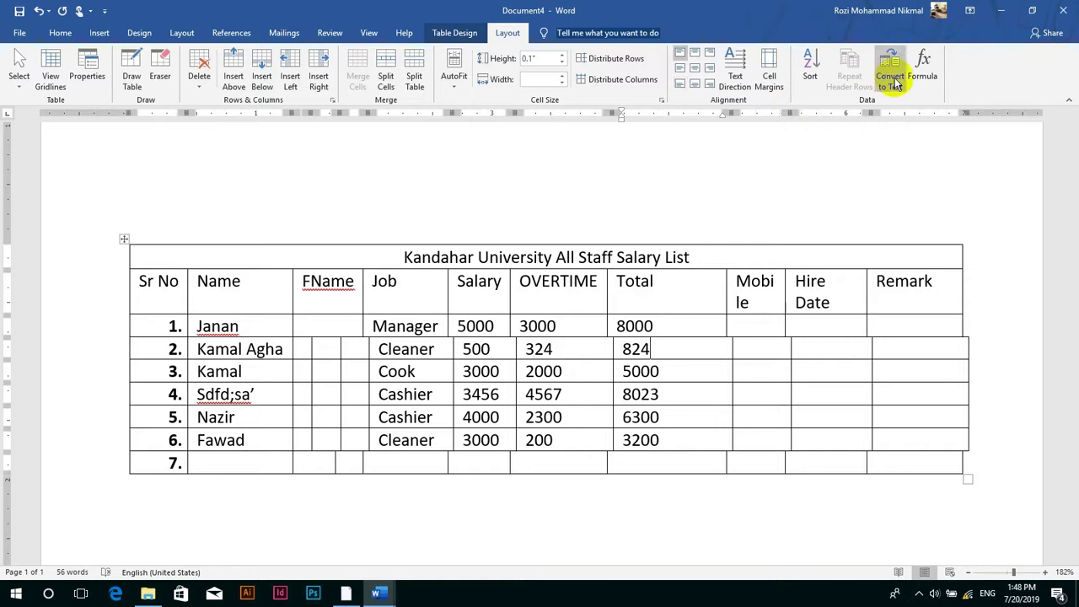
scroll(614, 340, down, 6)
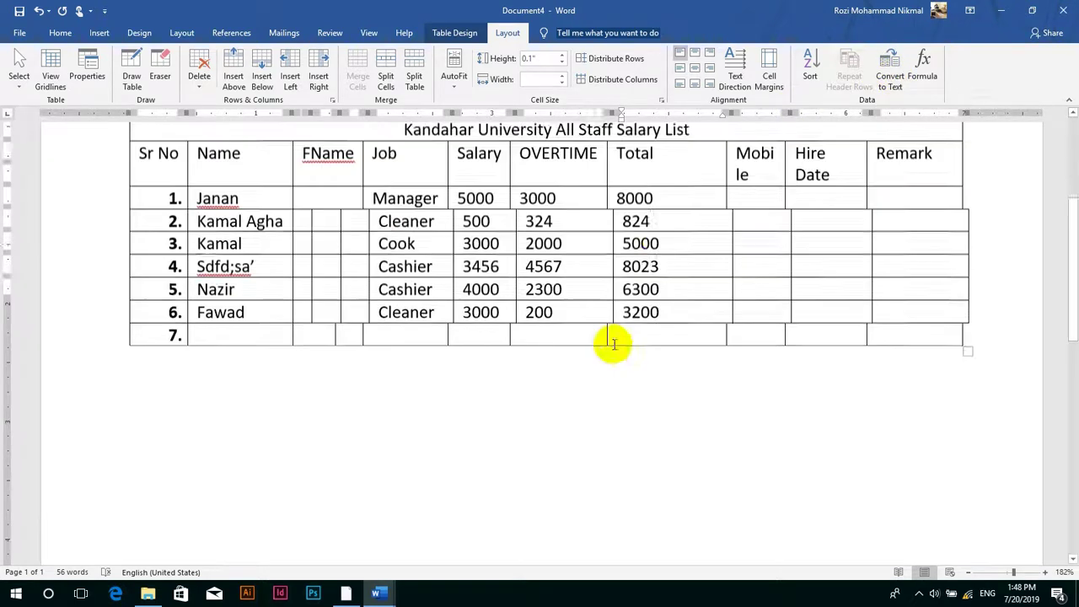
- On the blank line above the table, type the tab-separated headings SrNo through Remark
scroll(221, 329, up, 5)
click(192, 228)
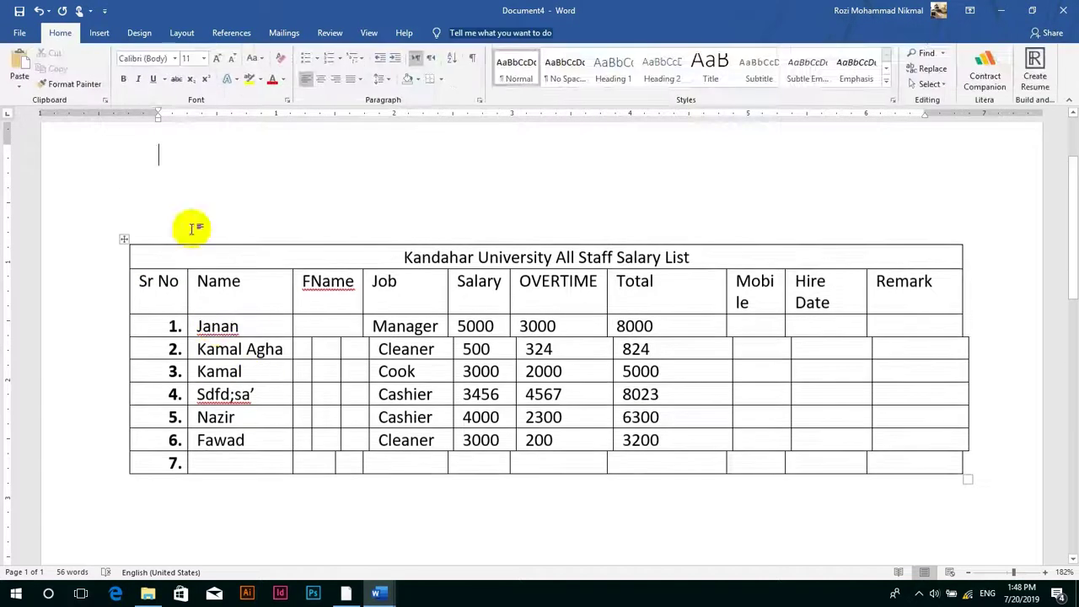
click(99, 32)
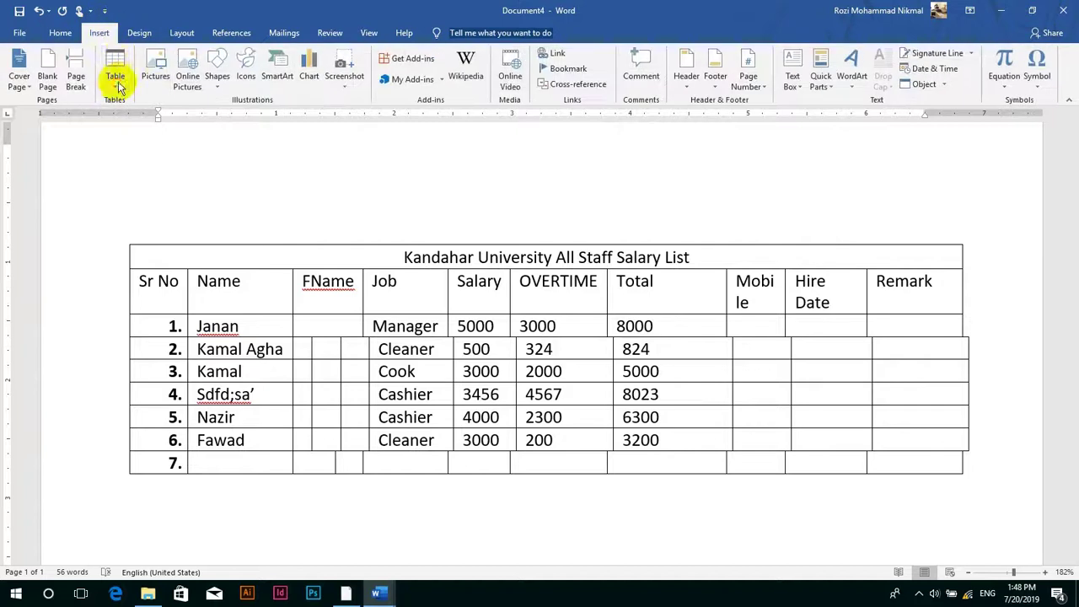
click(114, 72)
click(358, 177)
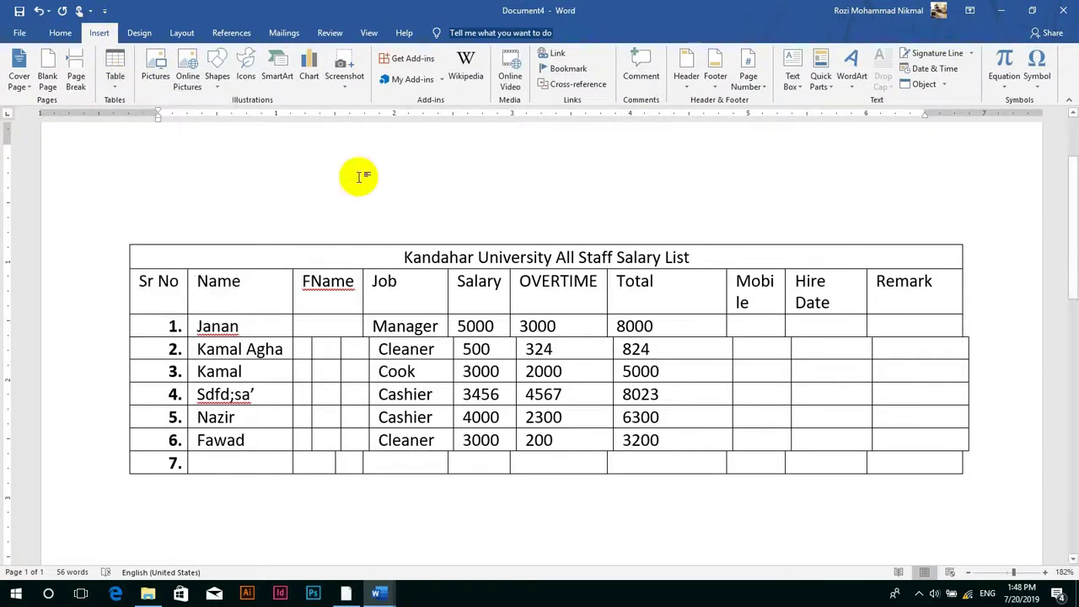
text(Sr)
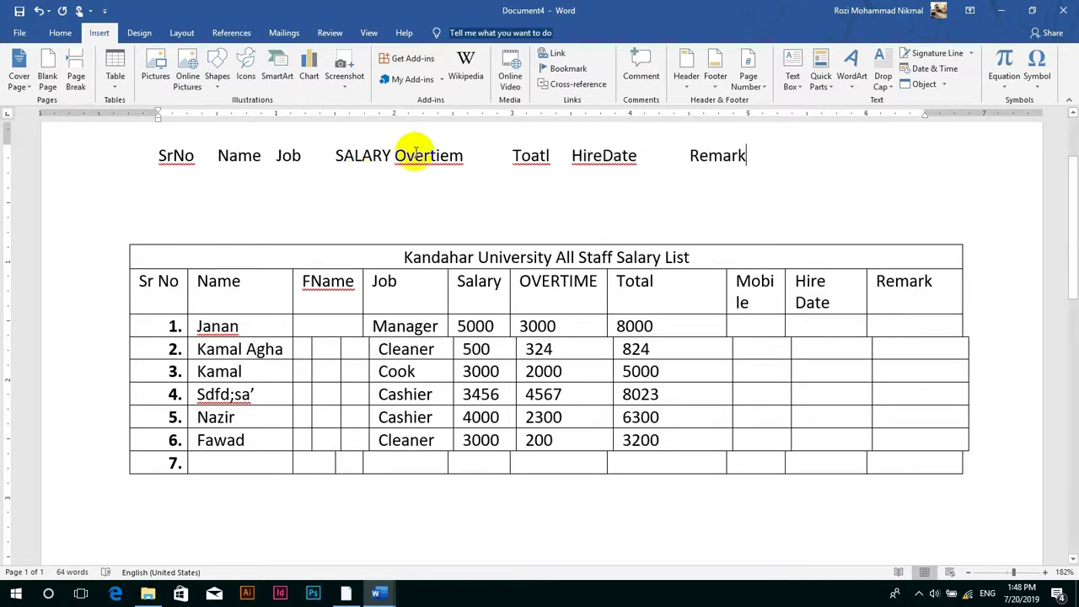
- Correct HireDate, Toatl and Overtiem to Hire Date, Total and Overtime, then select the line
right_click(614, 160)
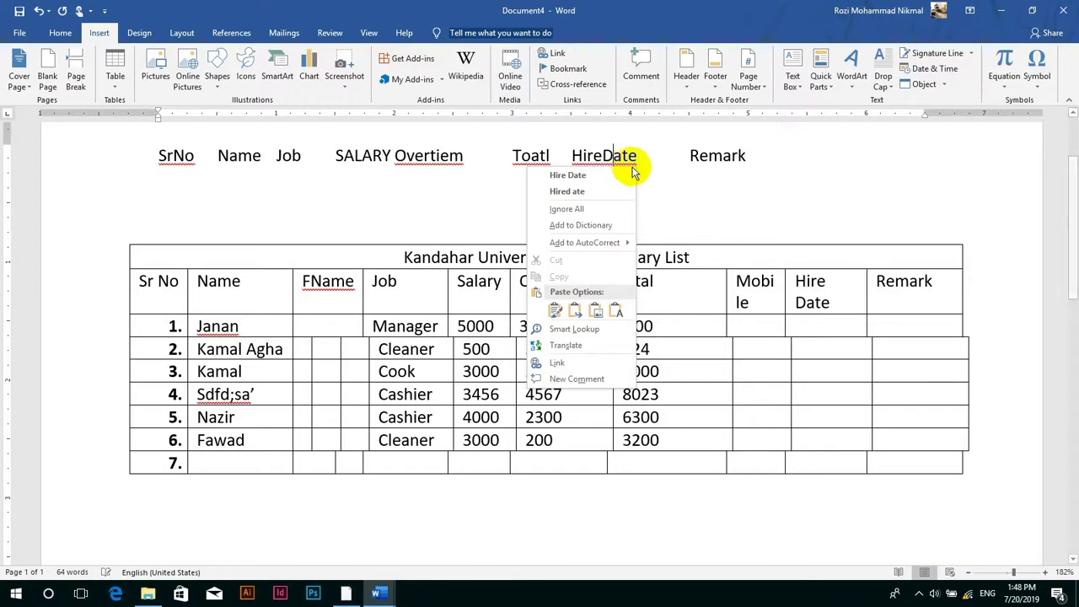
click(582, 173)
right_click(533, 157)
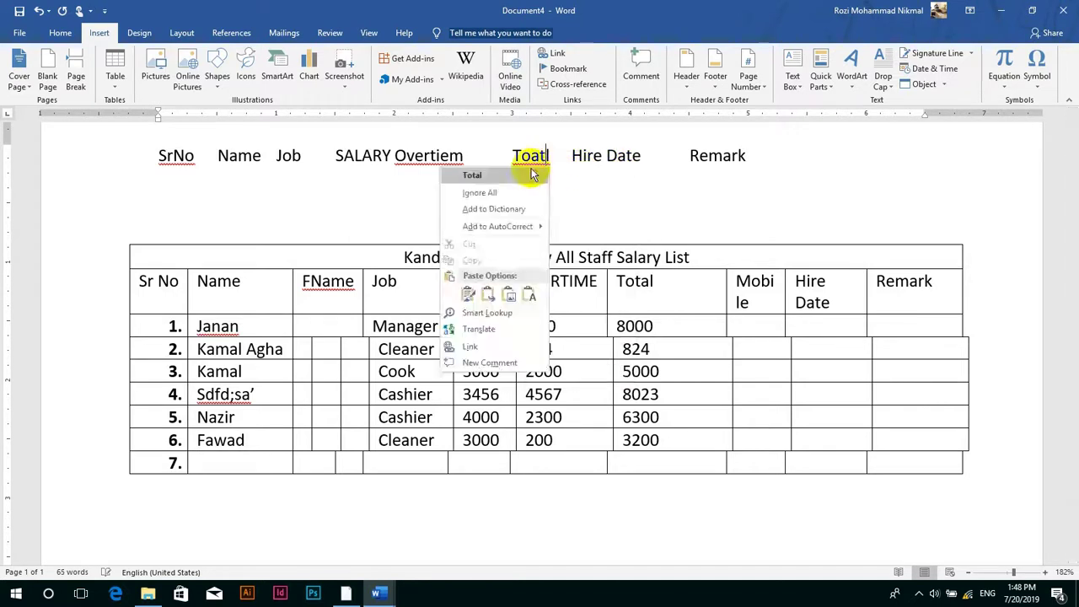
click(472, 173)
right_click(441, 158)
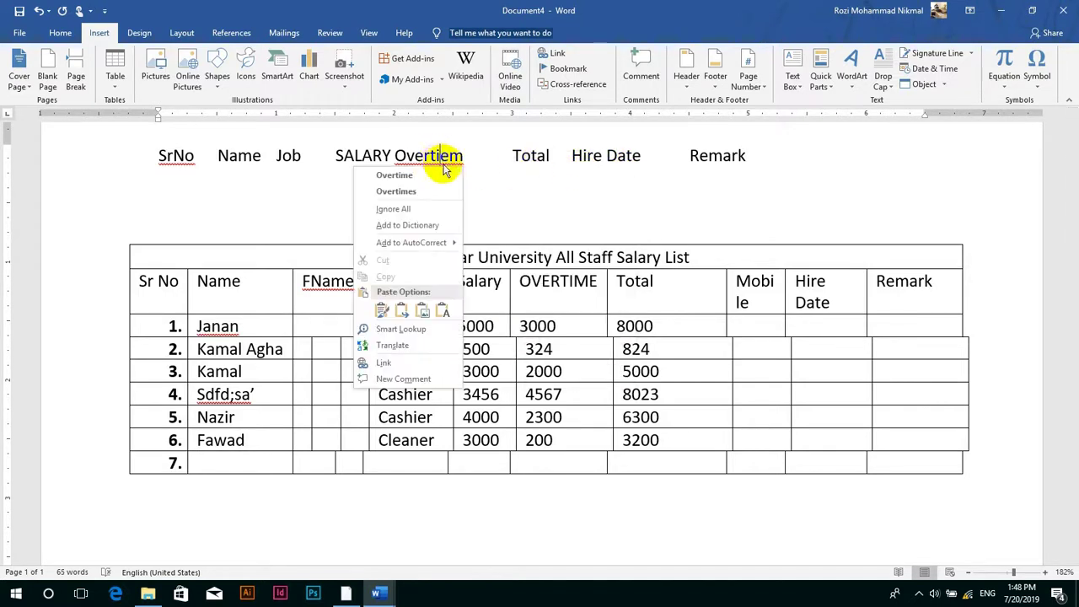
click(430, 176)
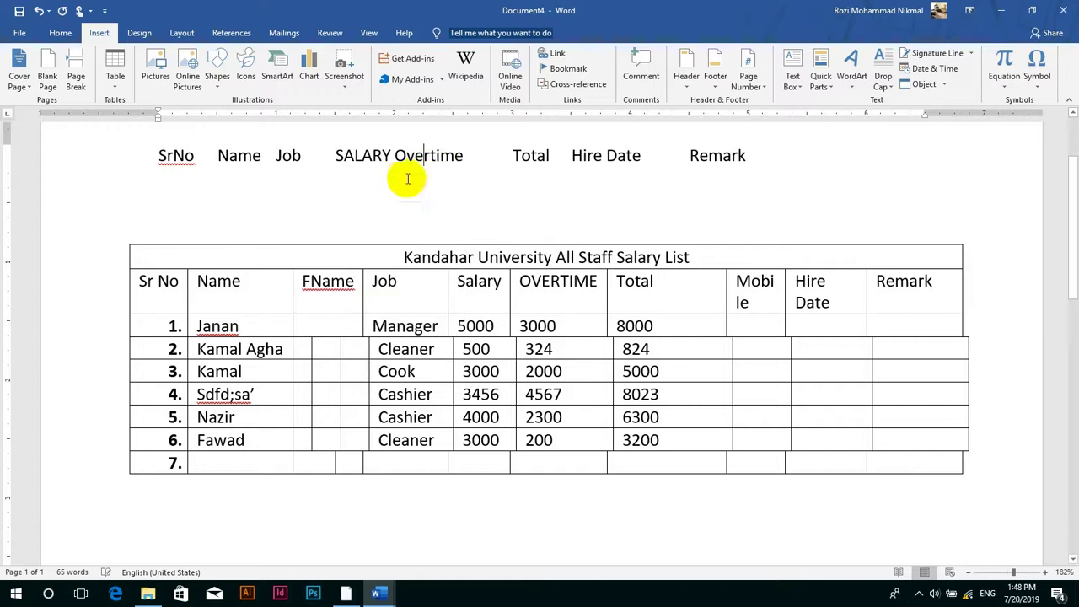
click(145, 159)
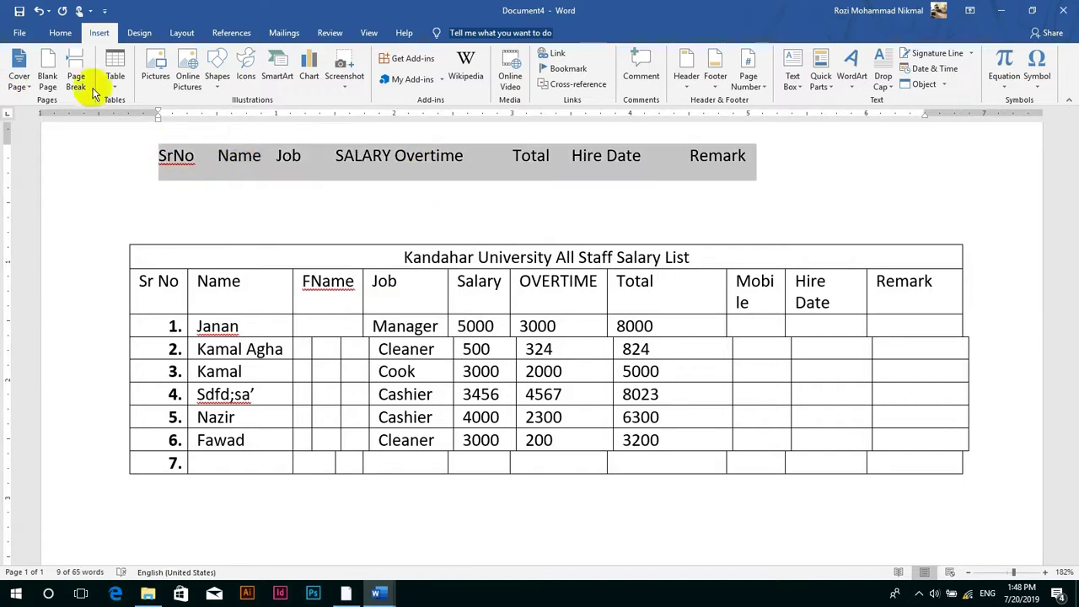
click(114, 76)
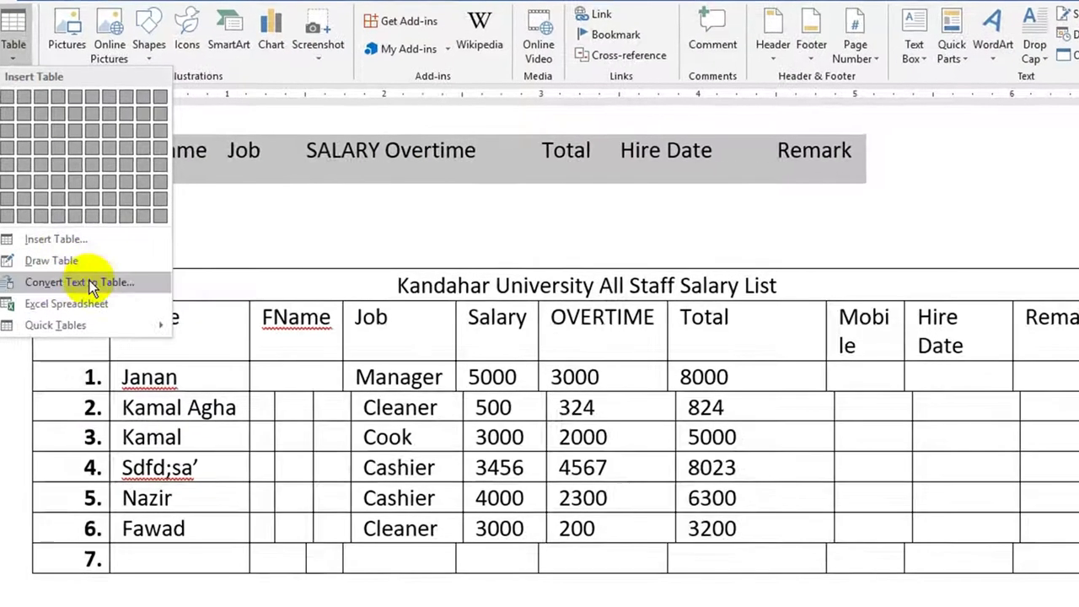
- Convert the selected heading line into a one-row, 8-column table separated at tabs
click(89, 282)
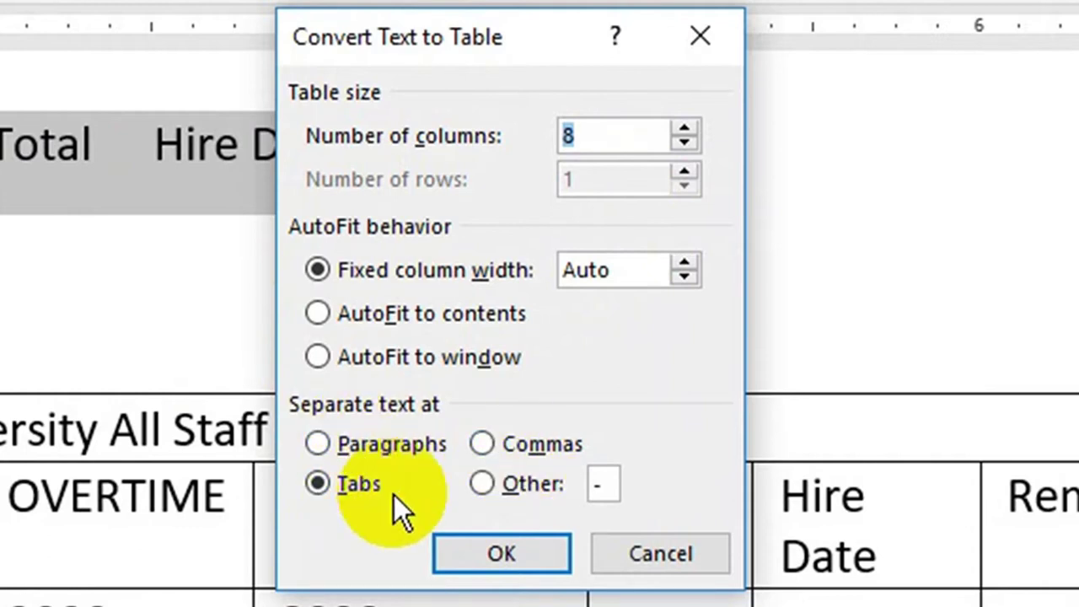
click(498, 550)
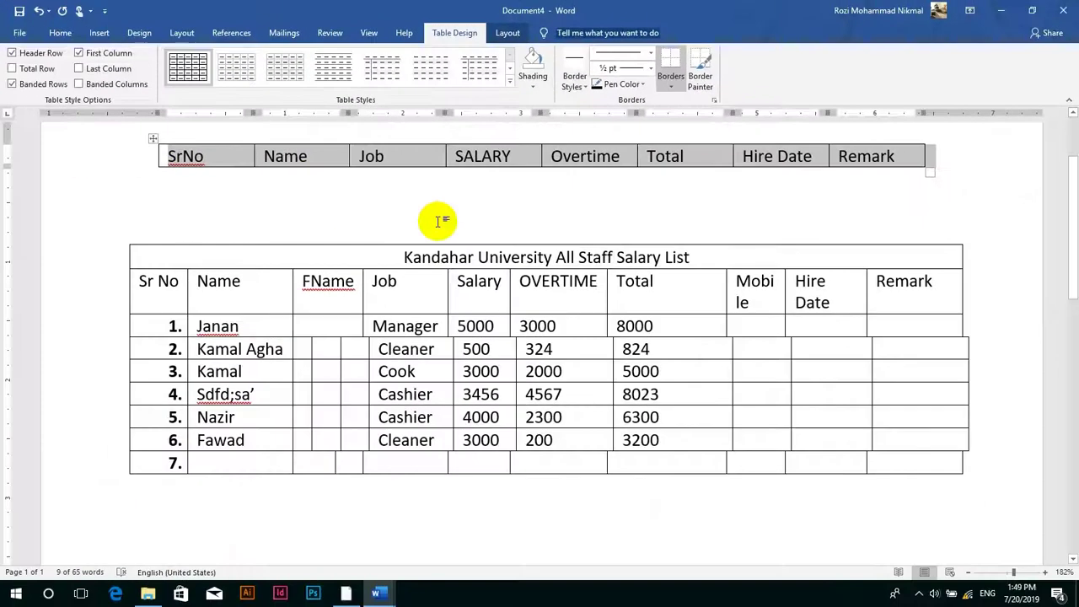
click(298, 195)
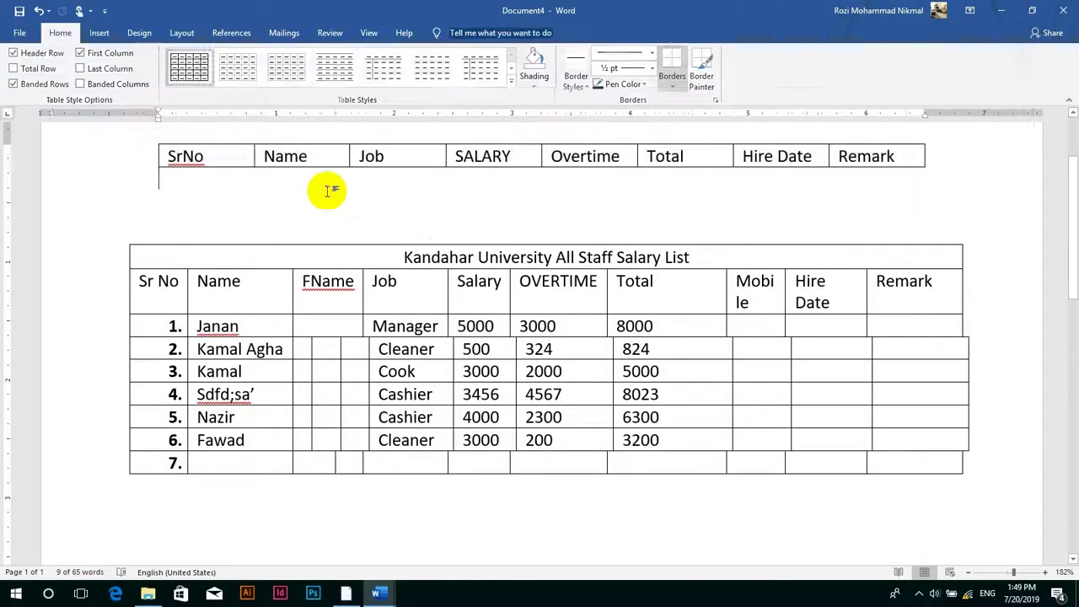
click(100, 33)
- Clear all content from the document
click(116, 82)
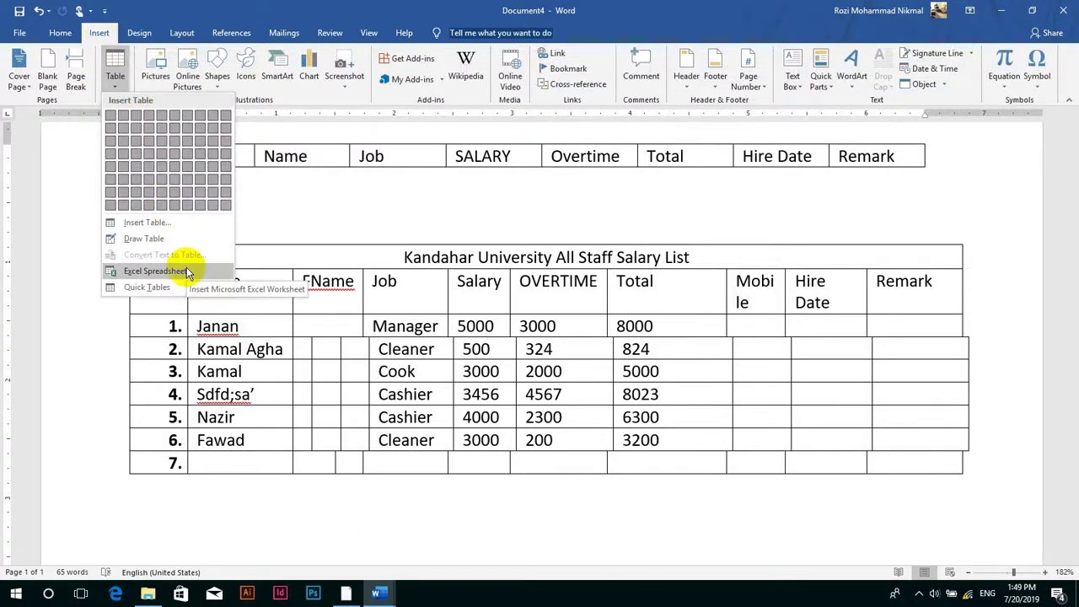
click(357, 486)
key(ctrl+a)
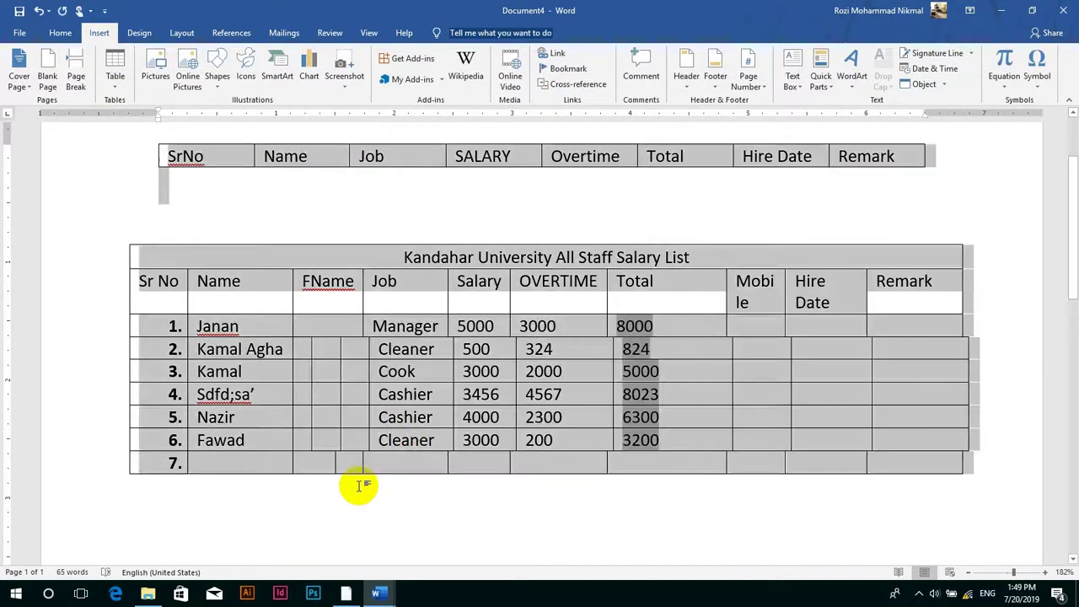
key(Delete)
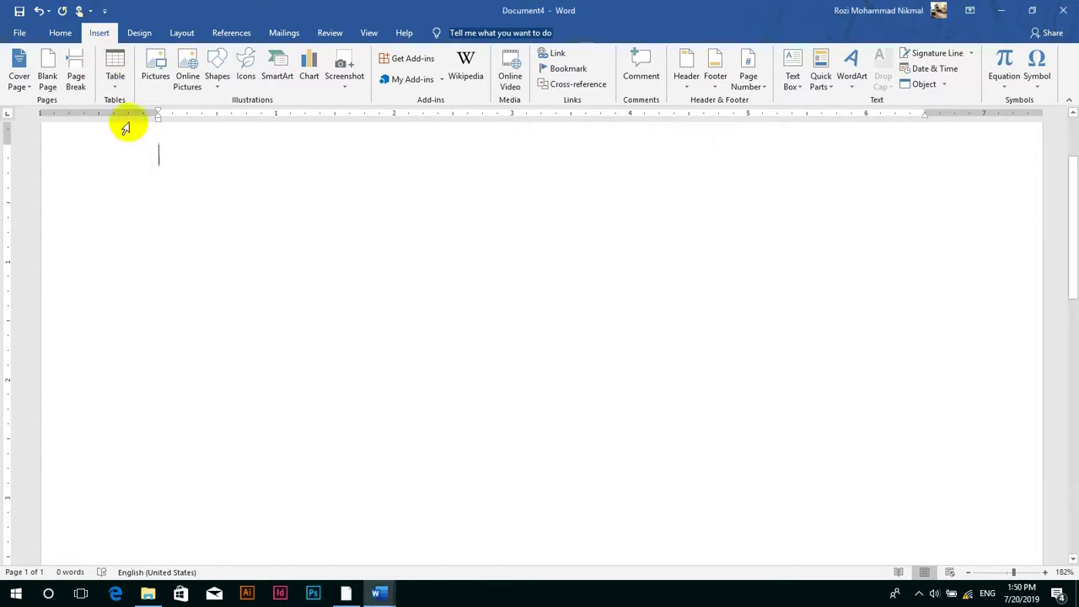
- Embed an Excel spreadsheet and fill cells A1:G8 with 'jan' using Ctrl+Enter
click(123, 76)
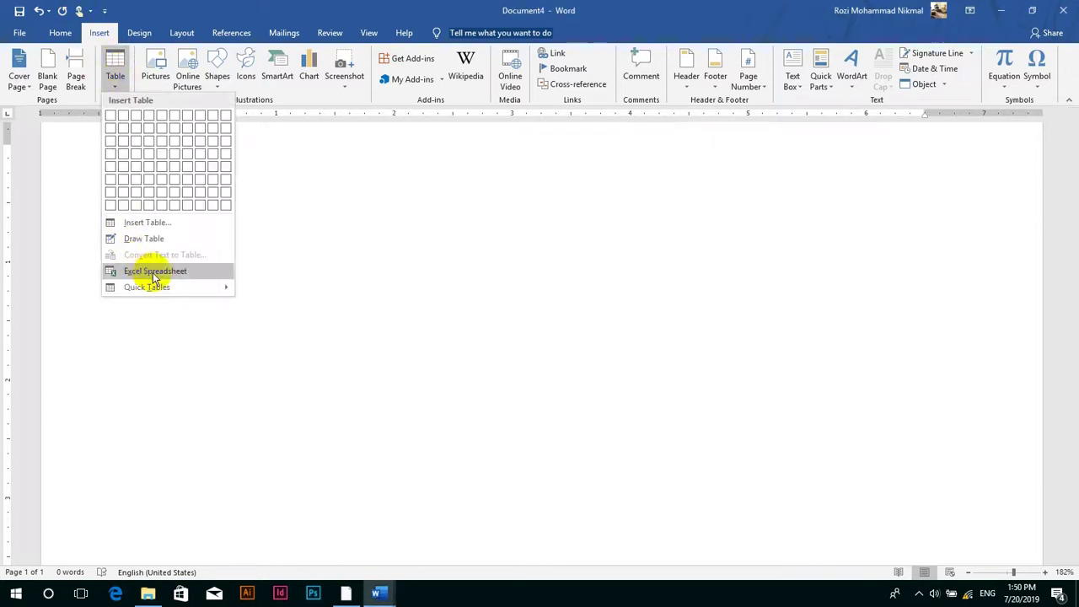
click(154, 272)
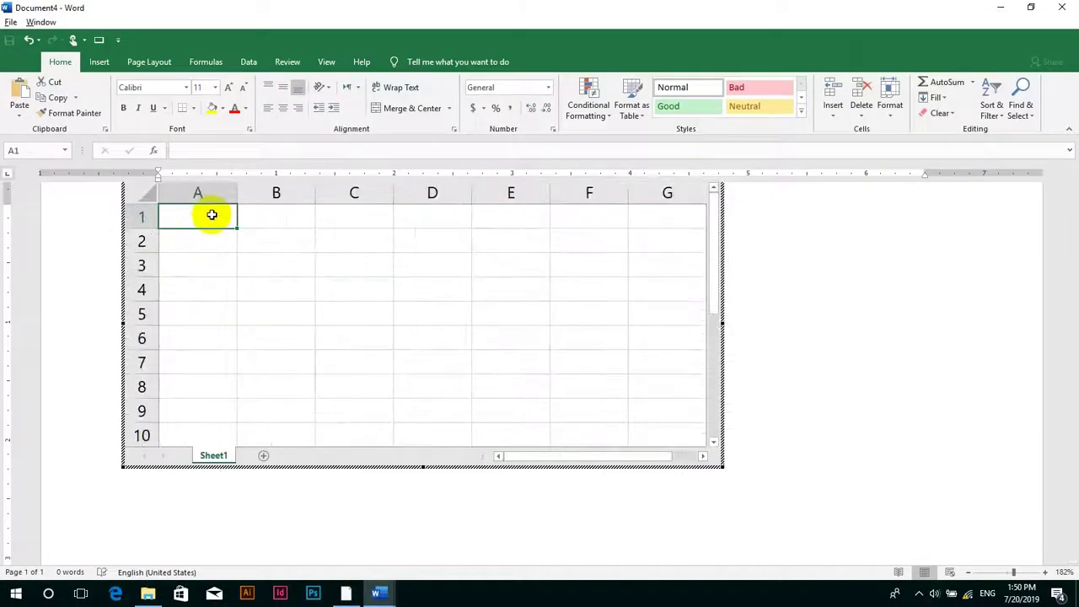
drag(212, 215, 633, 415)
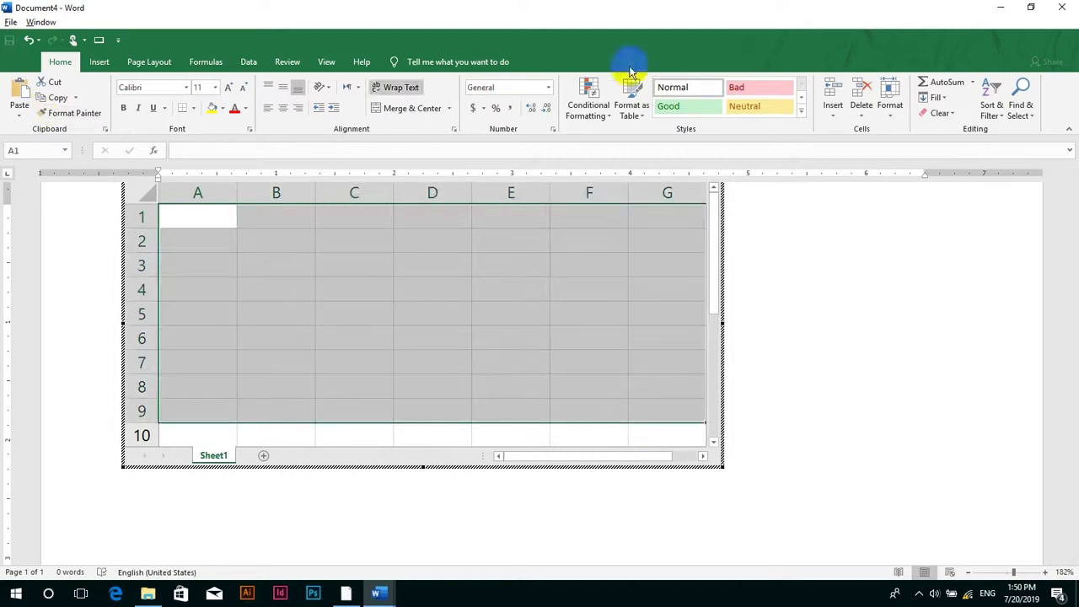
text(jan)
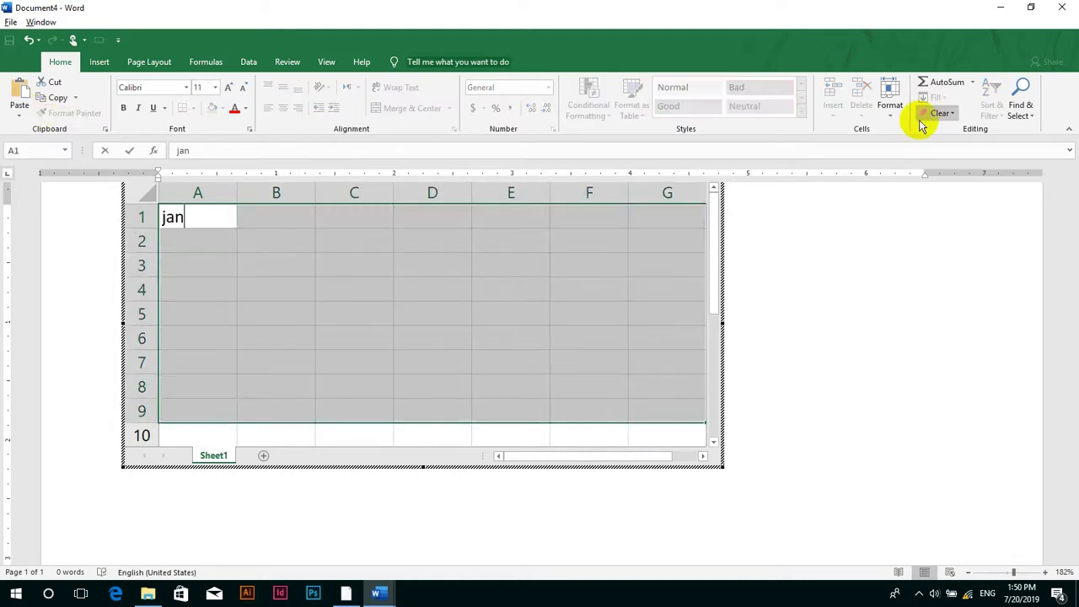
key(Down)
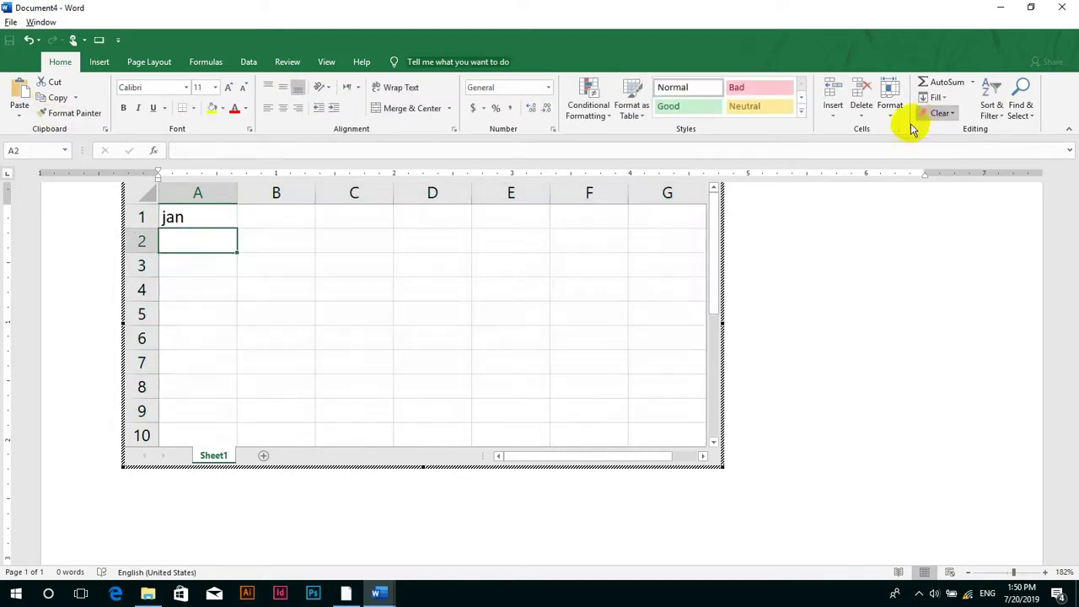
drag(219, 211, 648, 396)
key(F2)
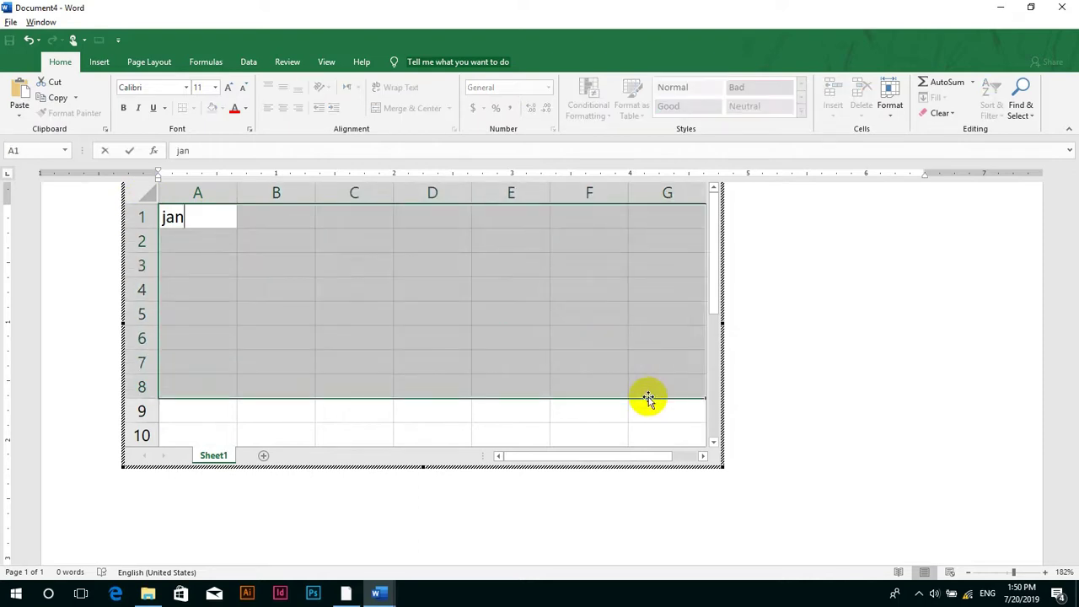
key(ctrl+Return)
- Exit the embedded sheet and delete it from the page
click(761, 340)
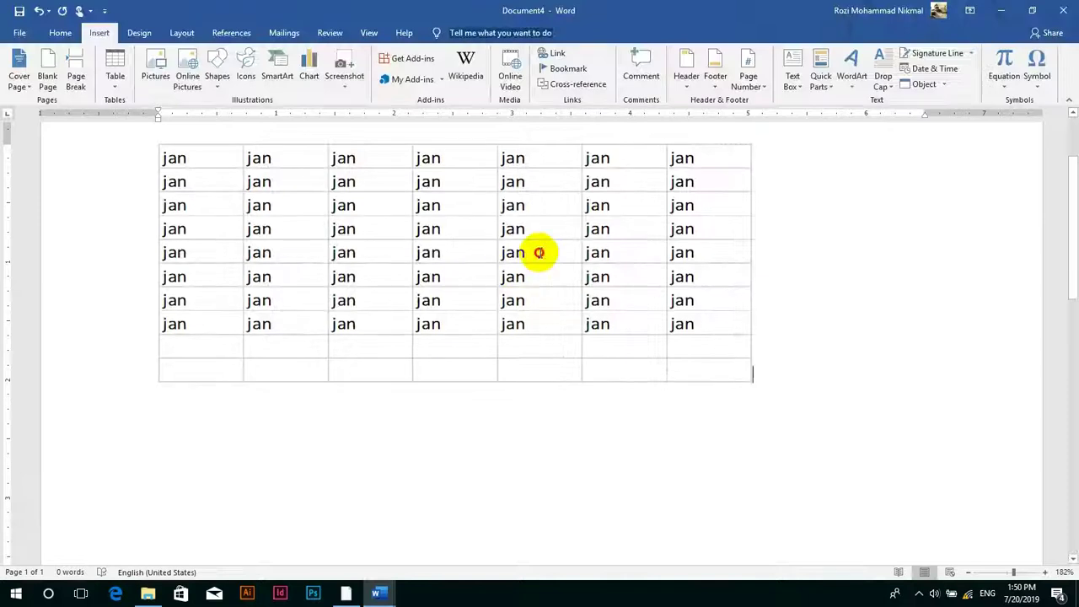
double_click(540, 253)
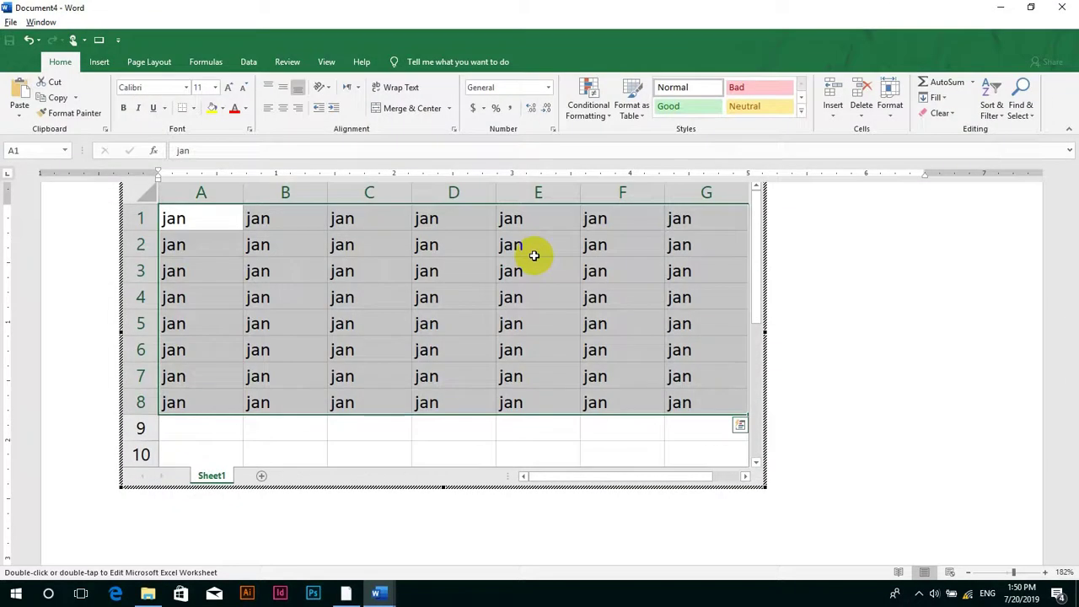
click(782, 311)
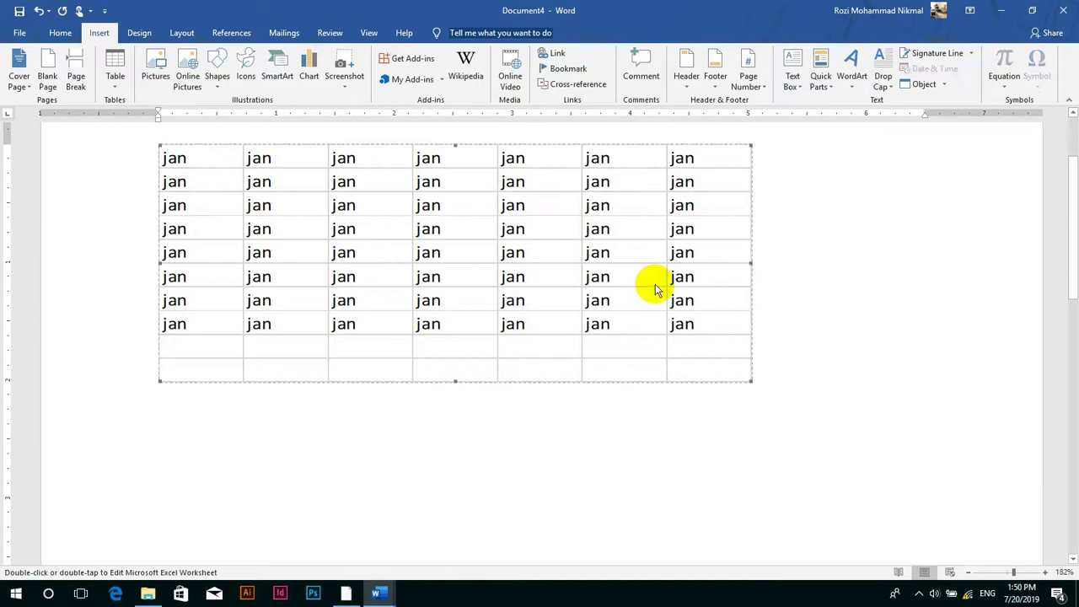
key(Delete)
click(114, 74)
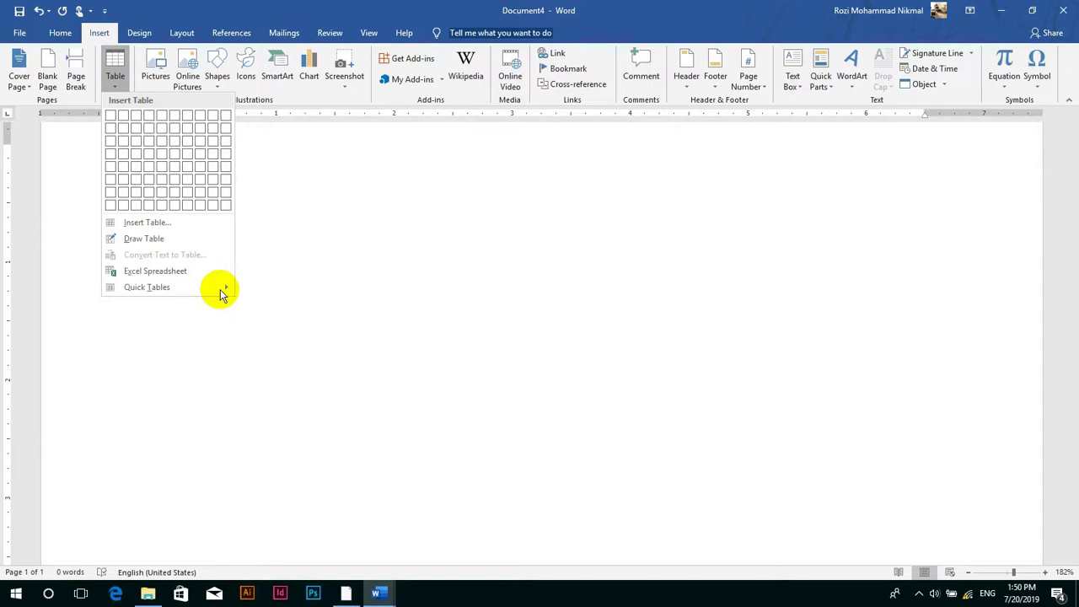
- Close the frozen Word, skip the crash report, and check the recovered Document3's File Info
click(149, 239)
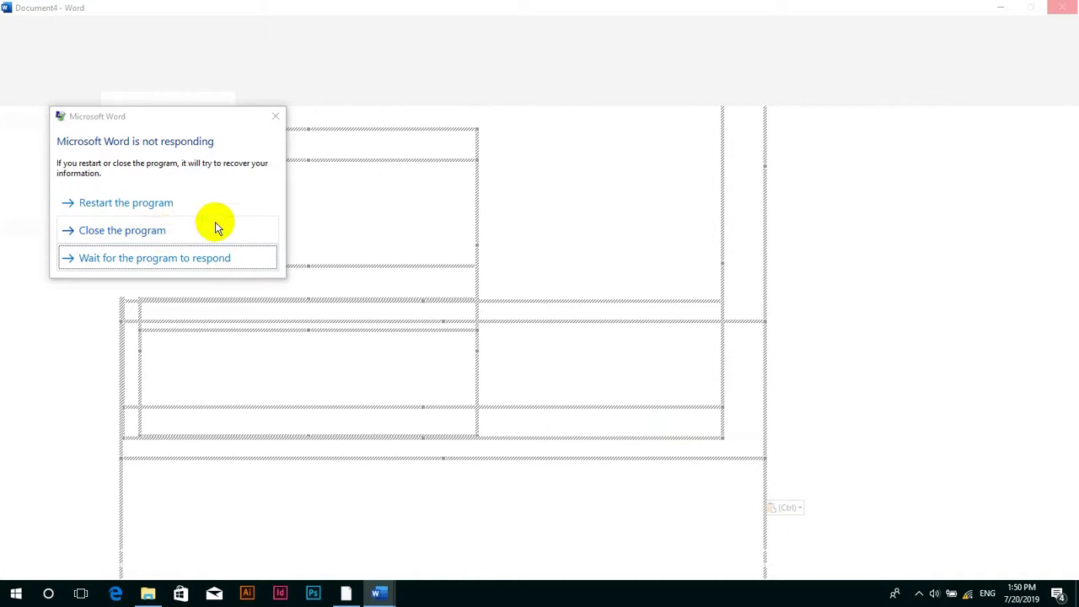
click(168, 239)
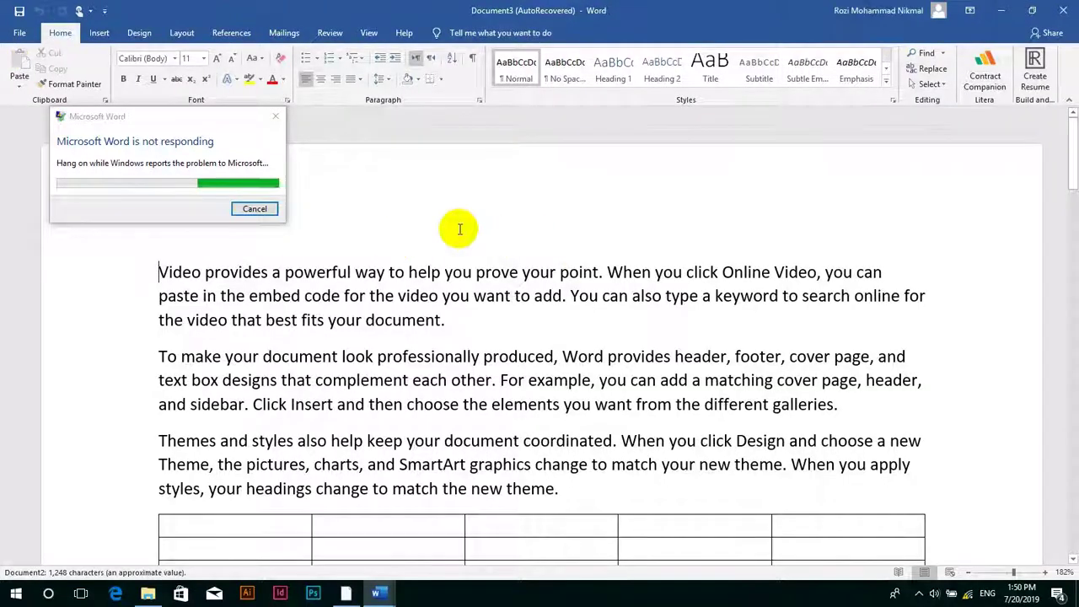
click(272, 210)
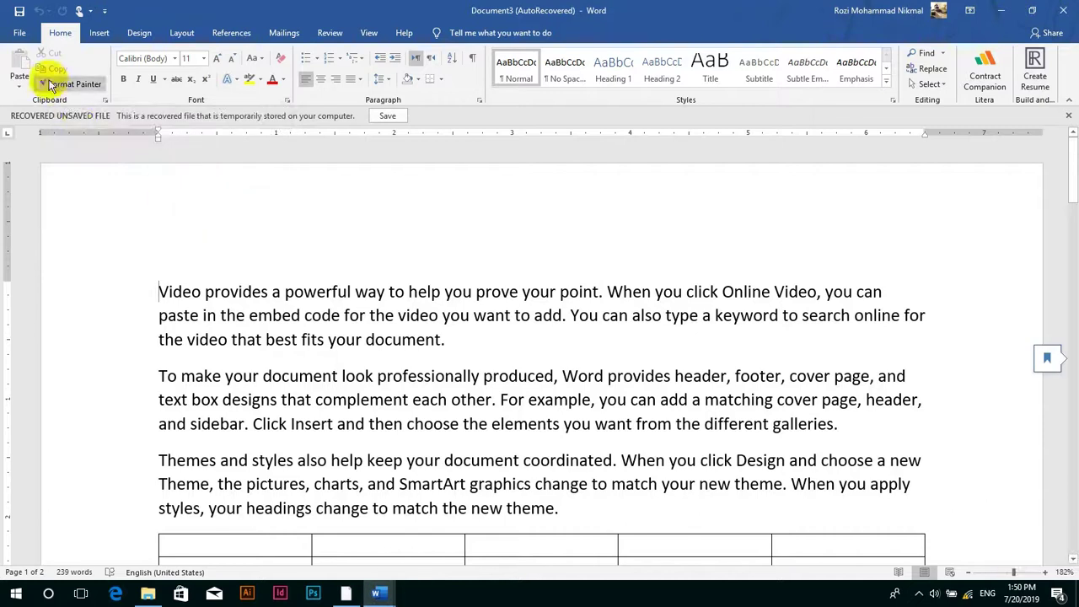
click(15, 33)
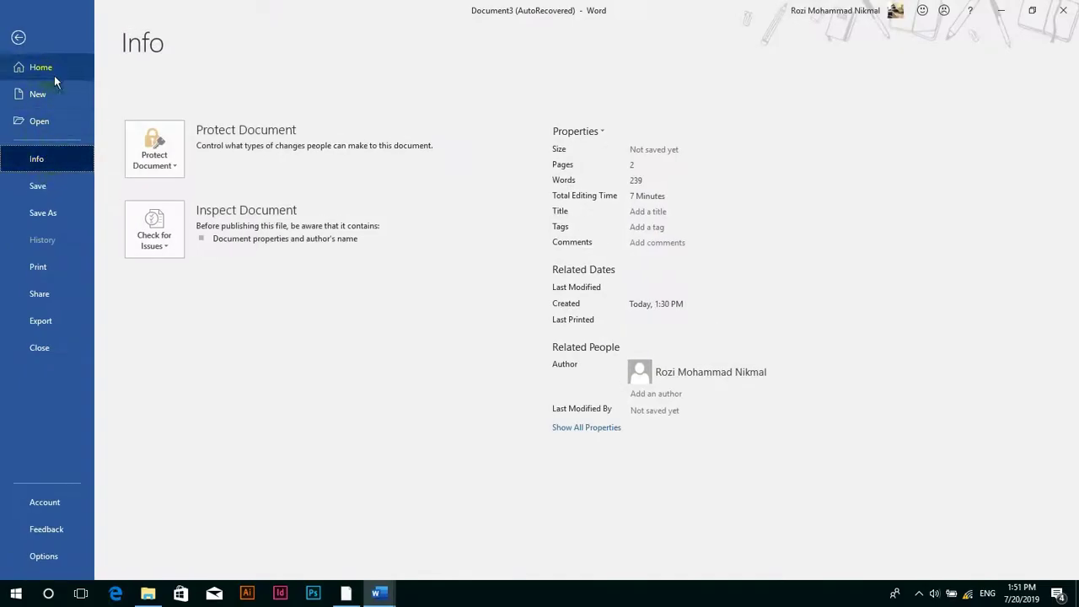
click(19, 37)
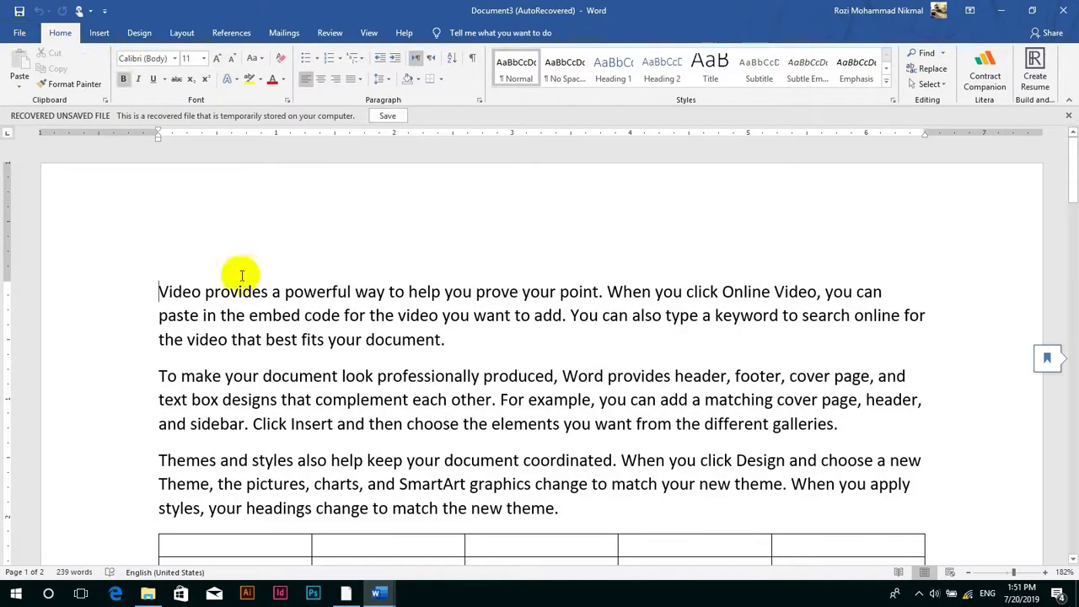
click(97, 32)
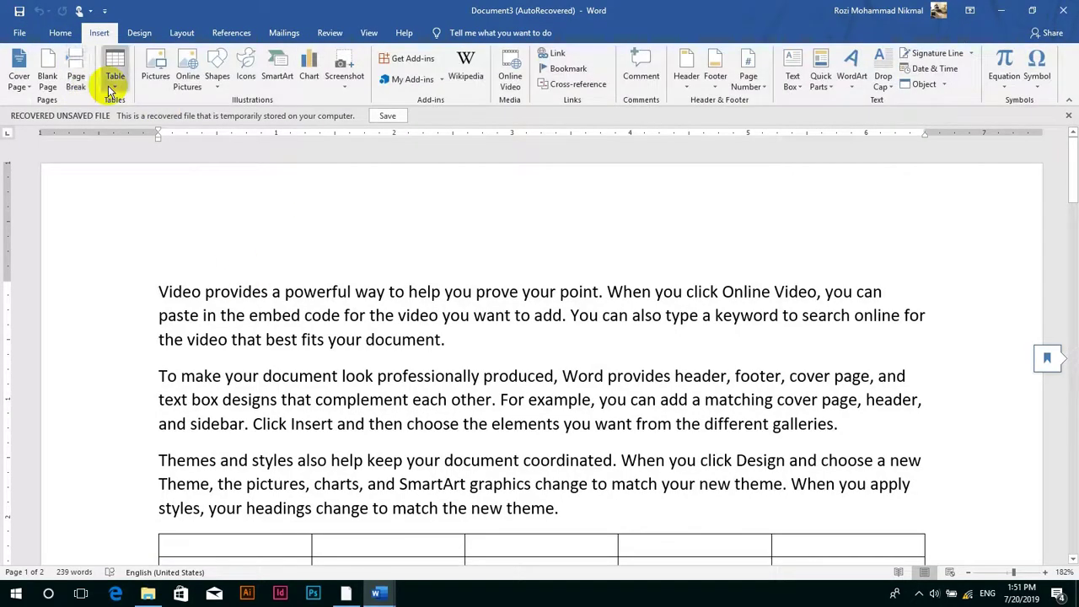
- Insert the With Subheads 1 quick table on 2005 college enrollment
click(115, 68)
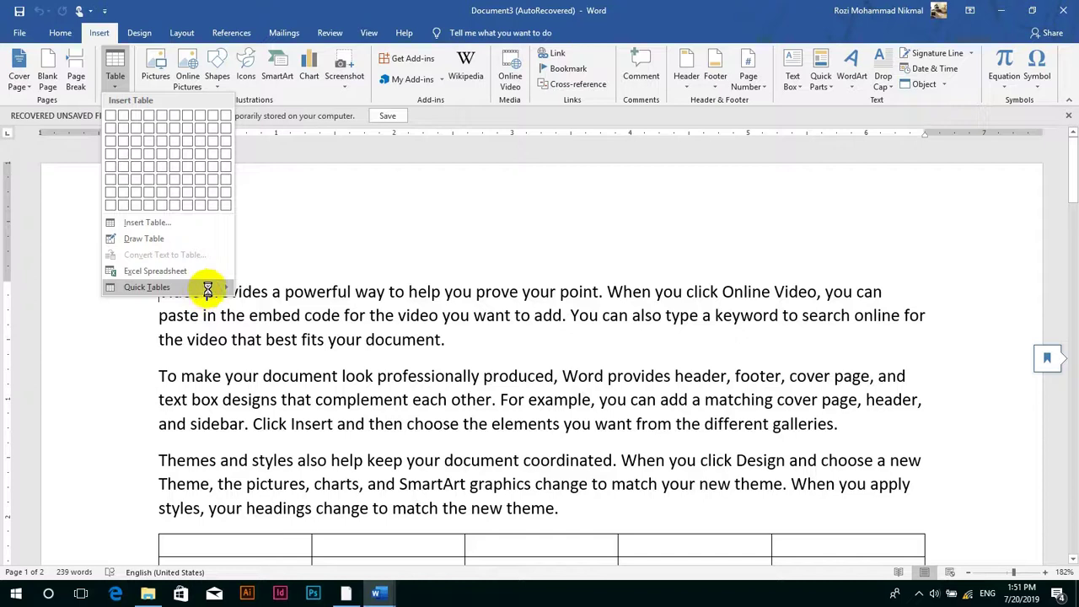
mouse_move(218, 289)
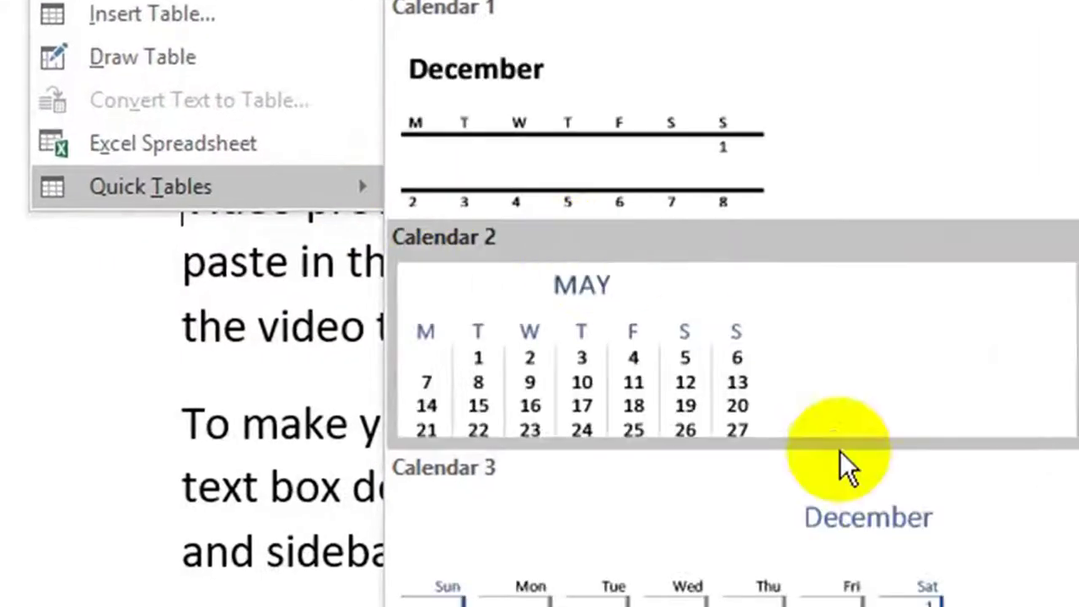
scroll(824, 580, down, 5)
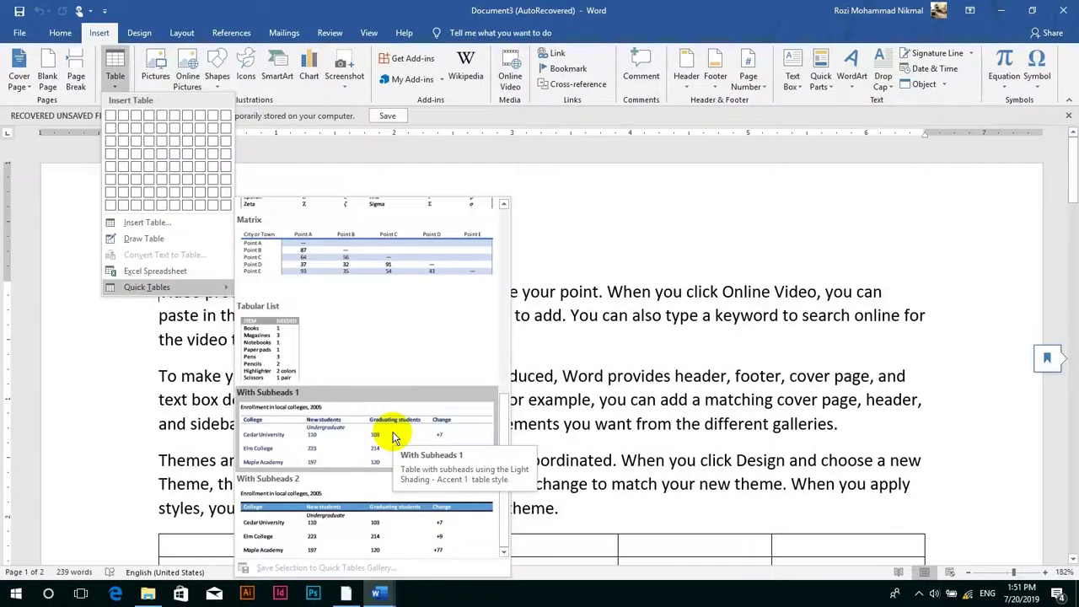
click(392, 438)
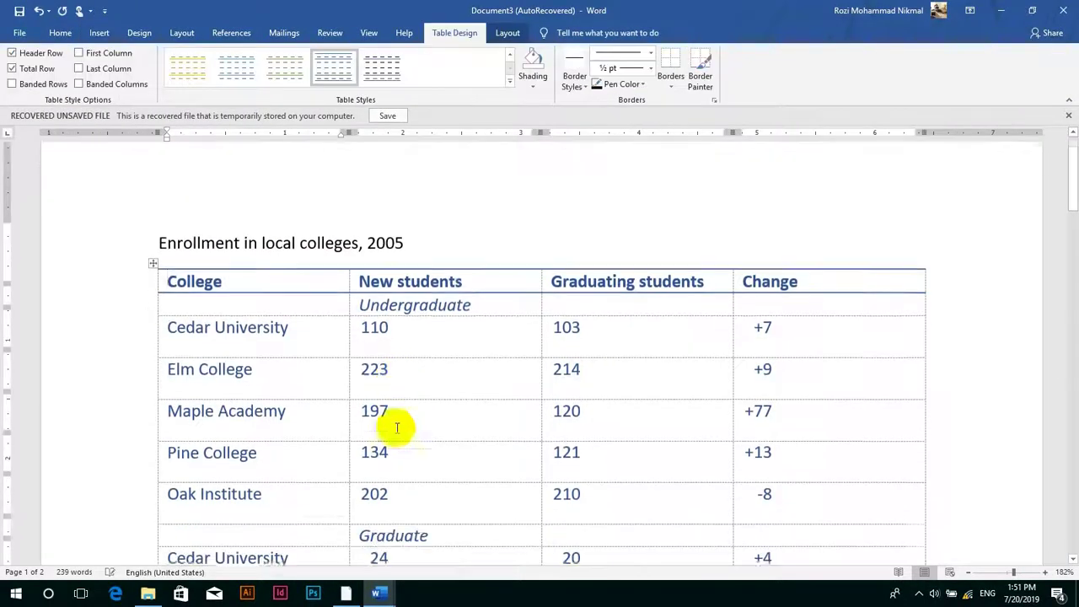
- Step through the Cedar University row cells (110, 103, +7) and return to the title
click(226, 336)
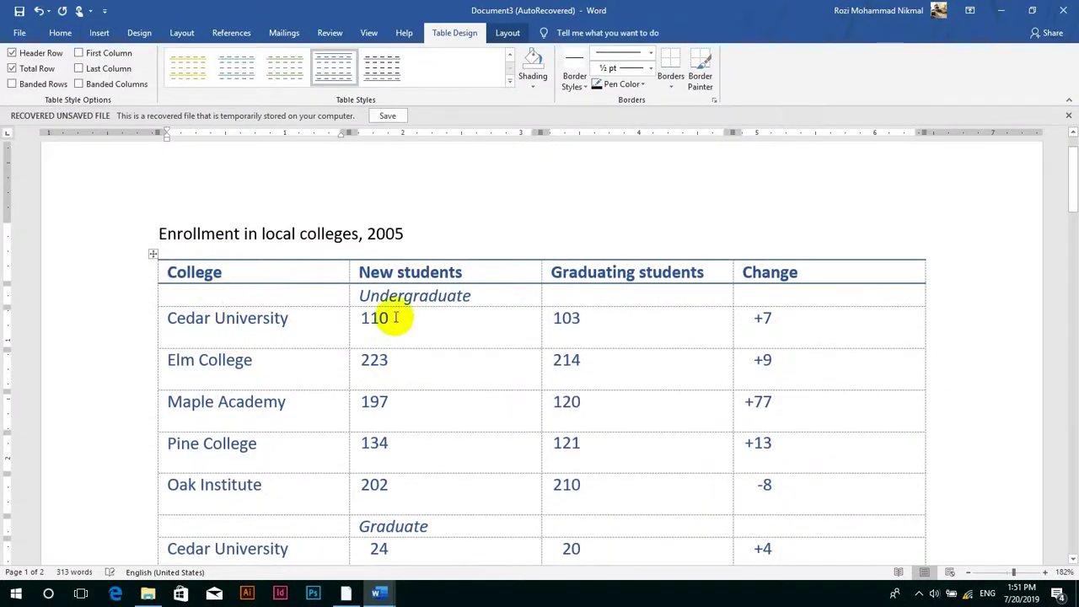
click(445, 325)
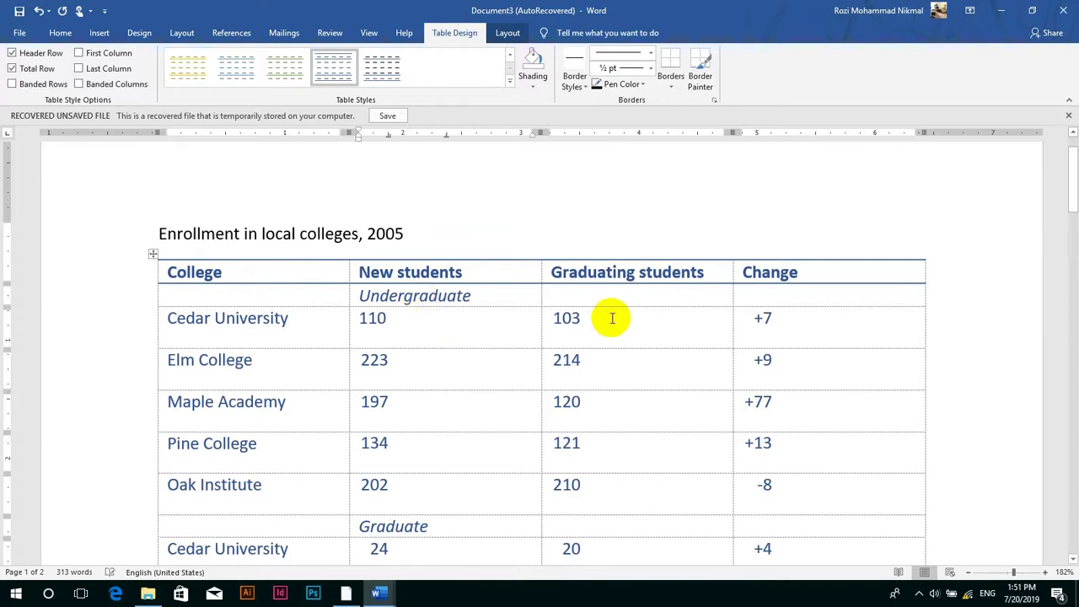
click(613, 318)
click(797, 322)
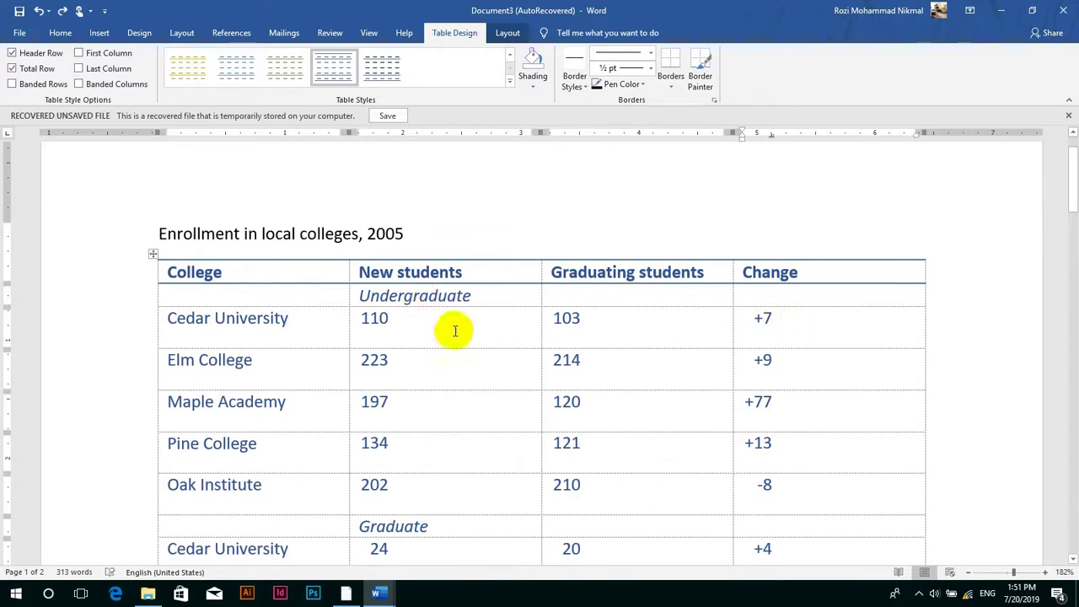
scroll(459, 341, down, 5)
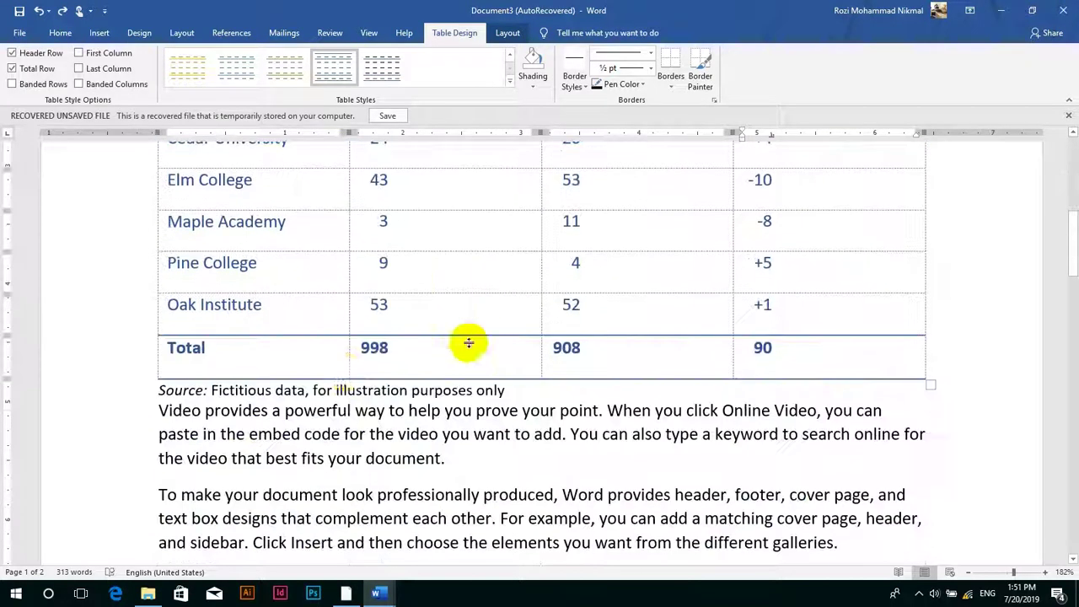
scroll(463, 433, up, 5)
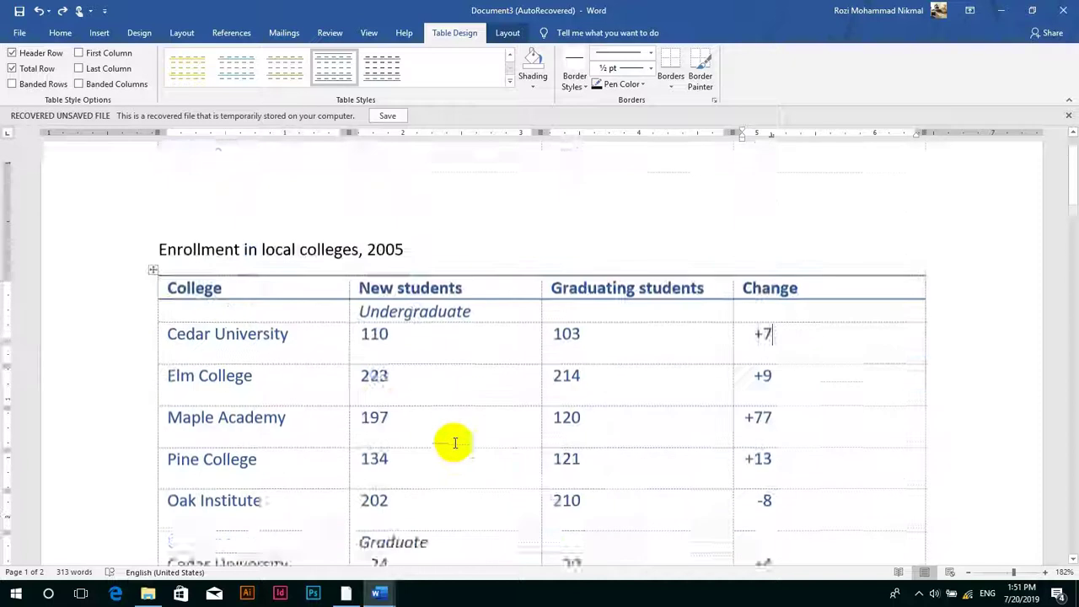
click(362, 291)
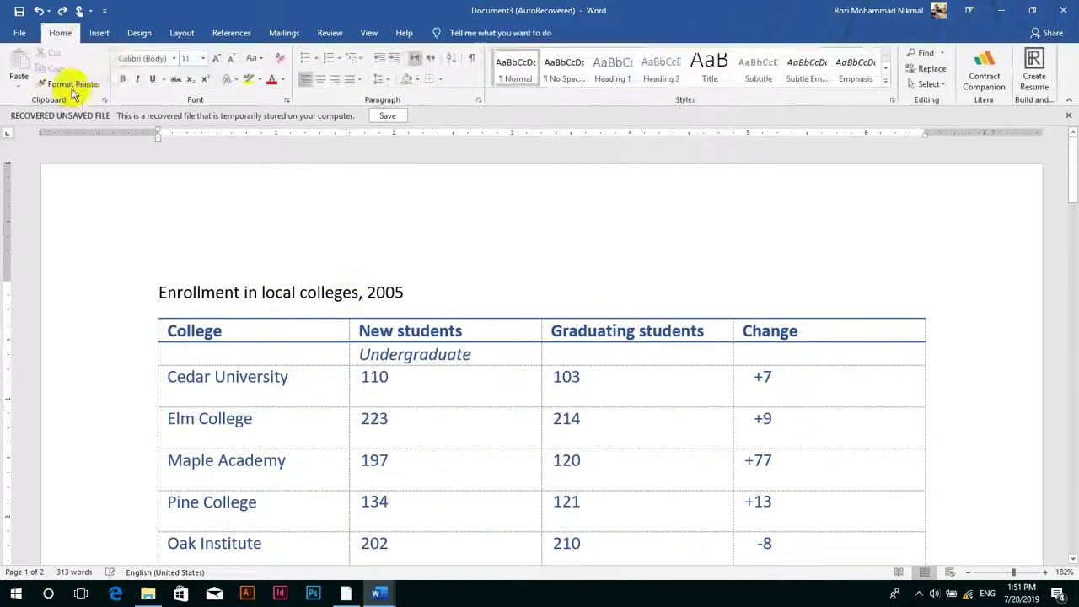
- Reopen the Insert > Table options, then minimize Word with Windows+D to reveal the desktop
click(100, 33)
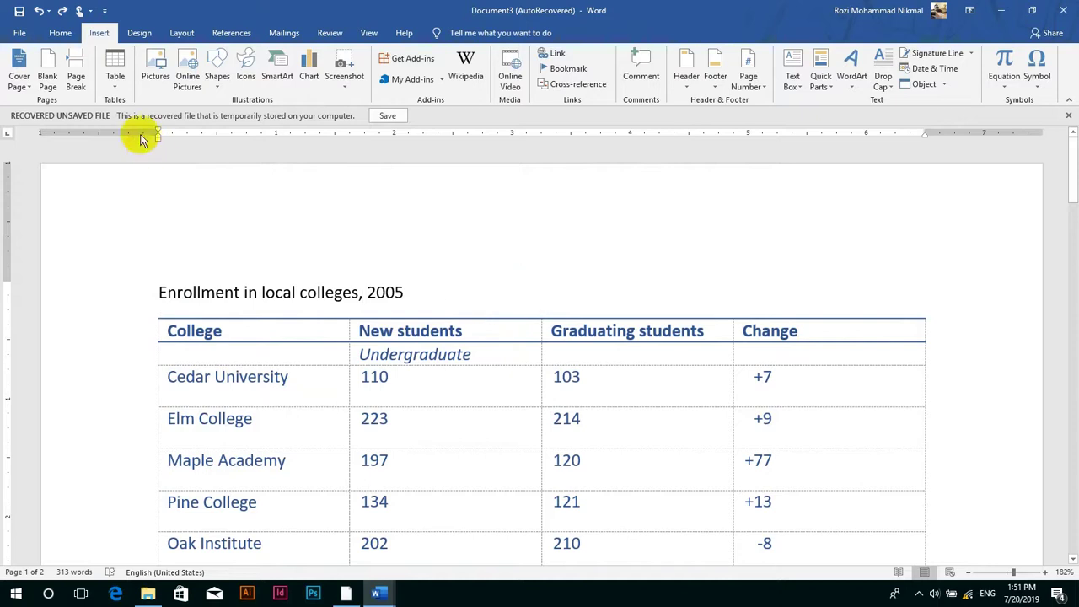
click(112, 89)
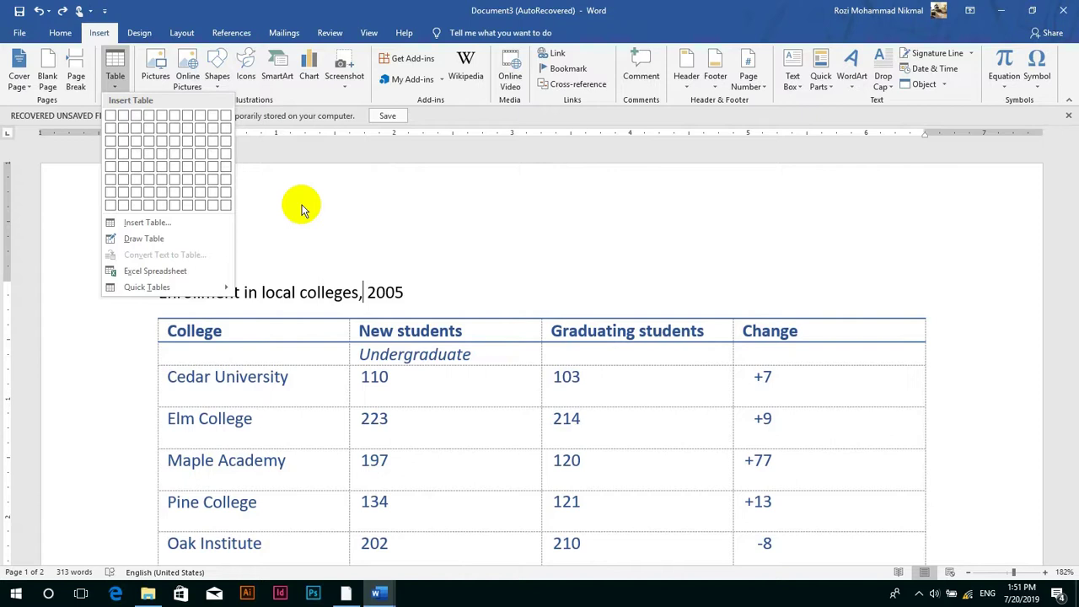
key(super+d)
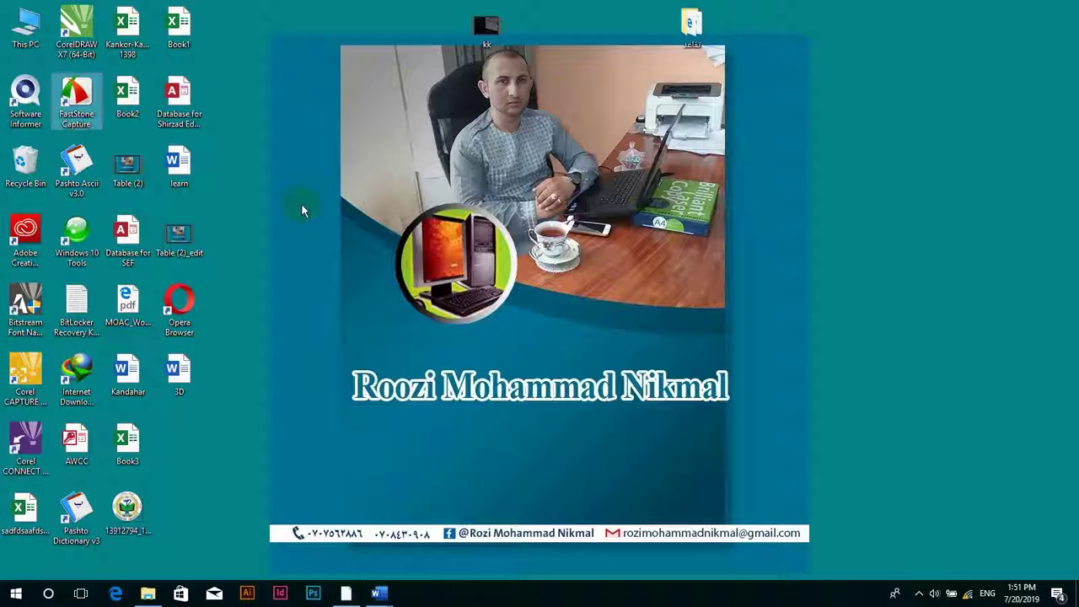